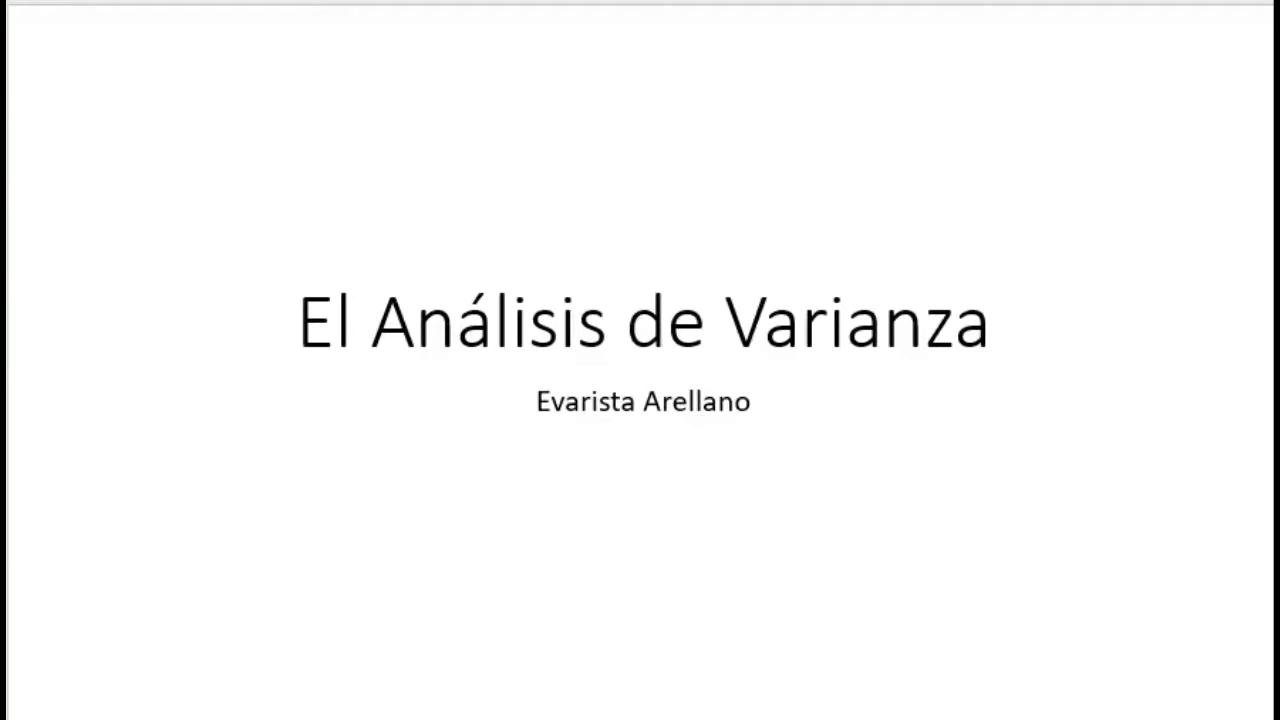
Step: Advance from the title slide to the slide with the Gripe, Apendicitis and Sanos data table
key(Right)
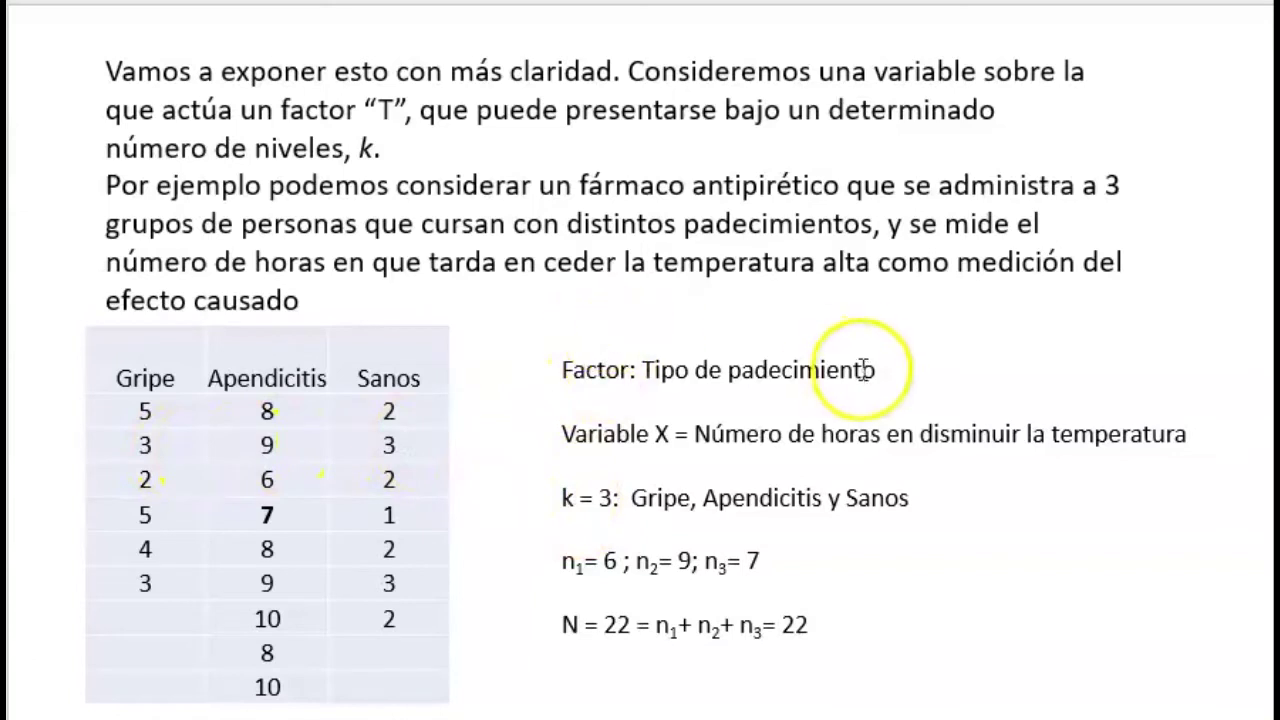
click(637, 502)
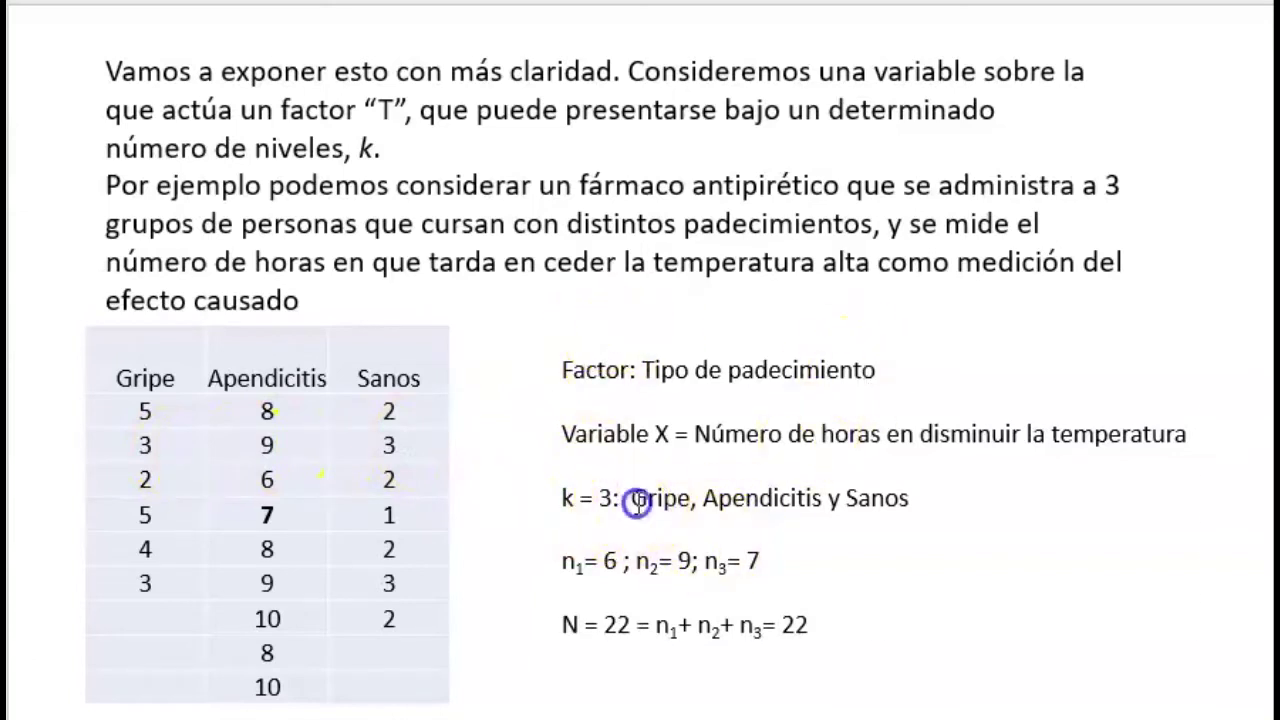
drag(632, 498, 690, 498)
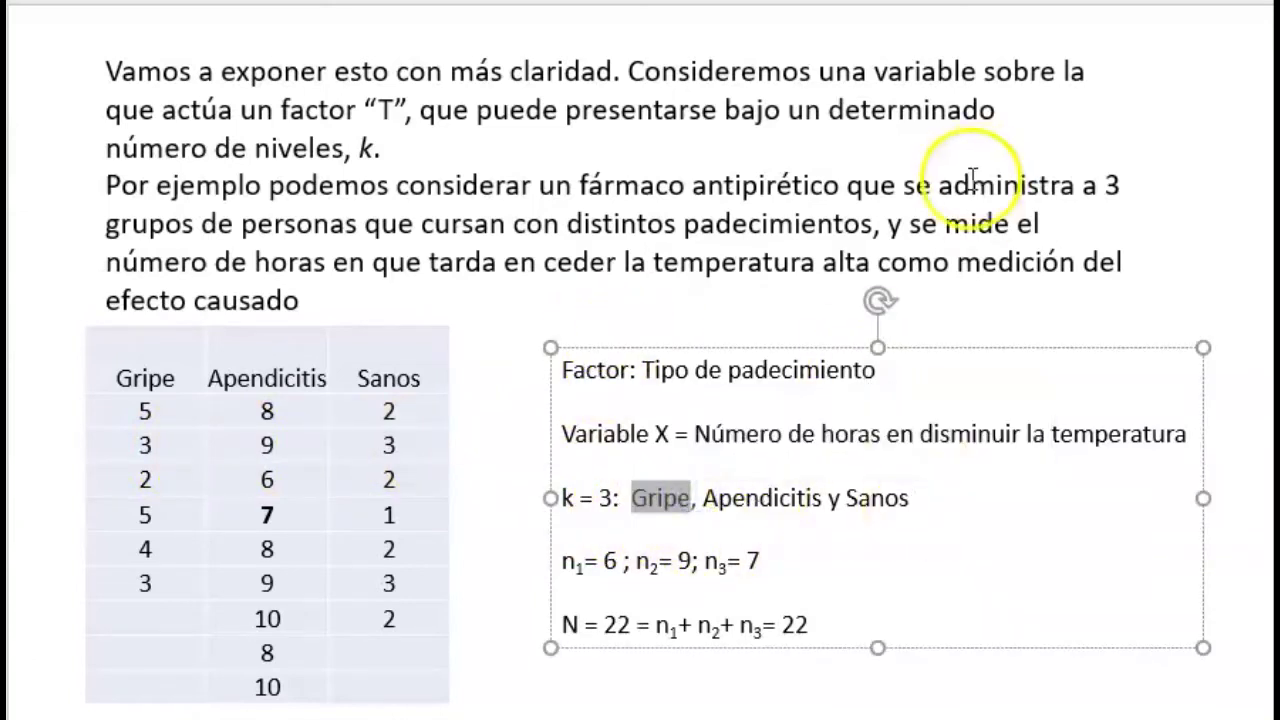
click(963, 289)
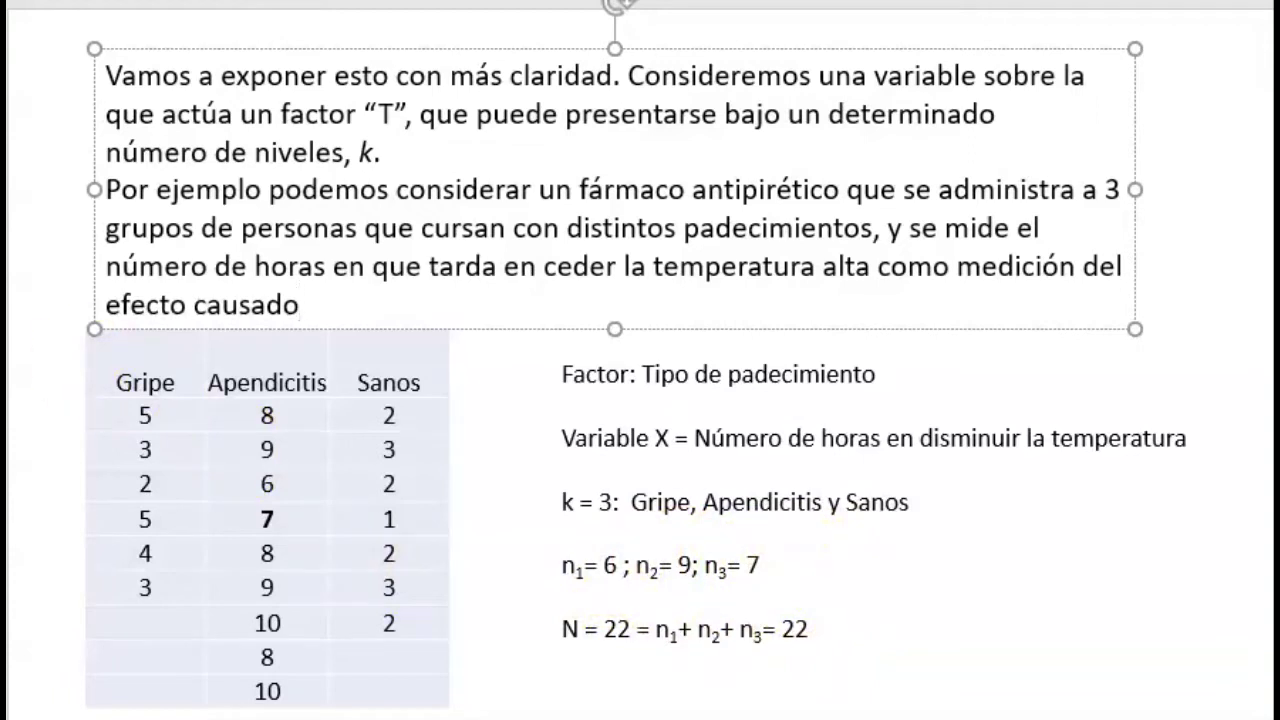
Step: Advance to the Xij notation slide showing the example X4,2 = 7
key(Page_Down)
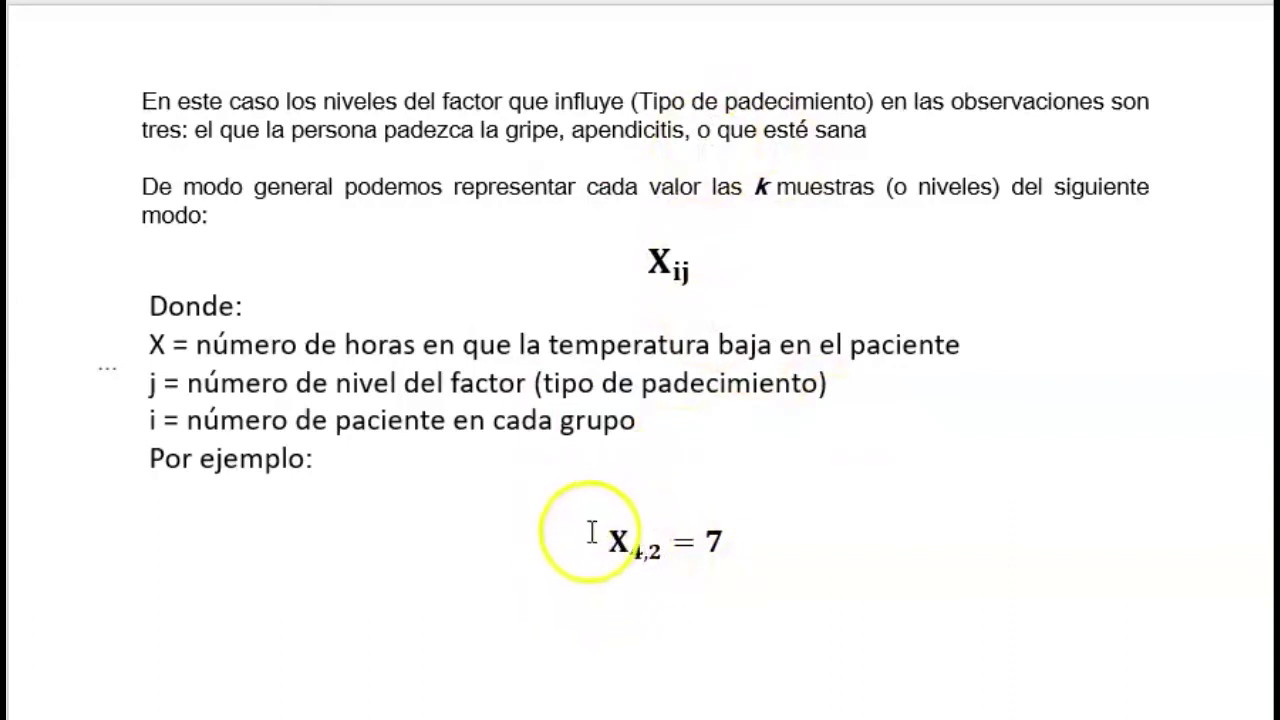
drag(610, 540, 662, 538)
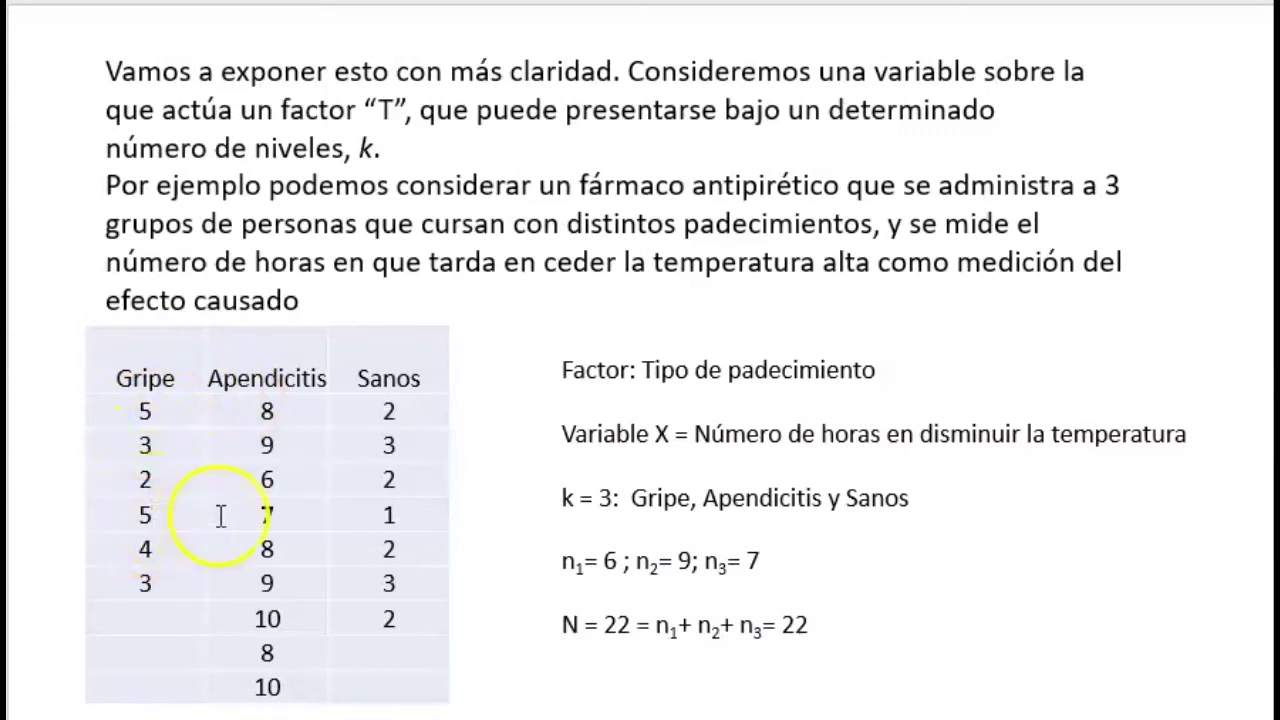
drag(262, 513, 300, 511)
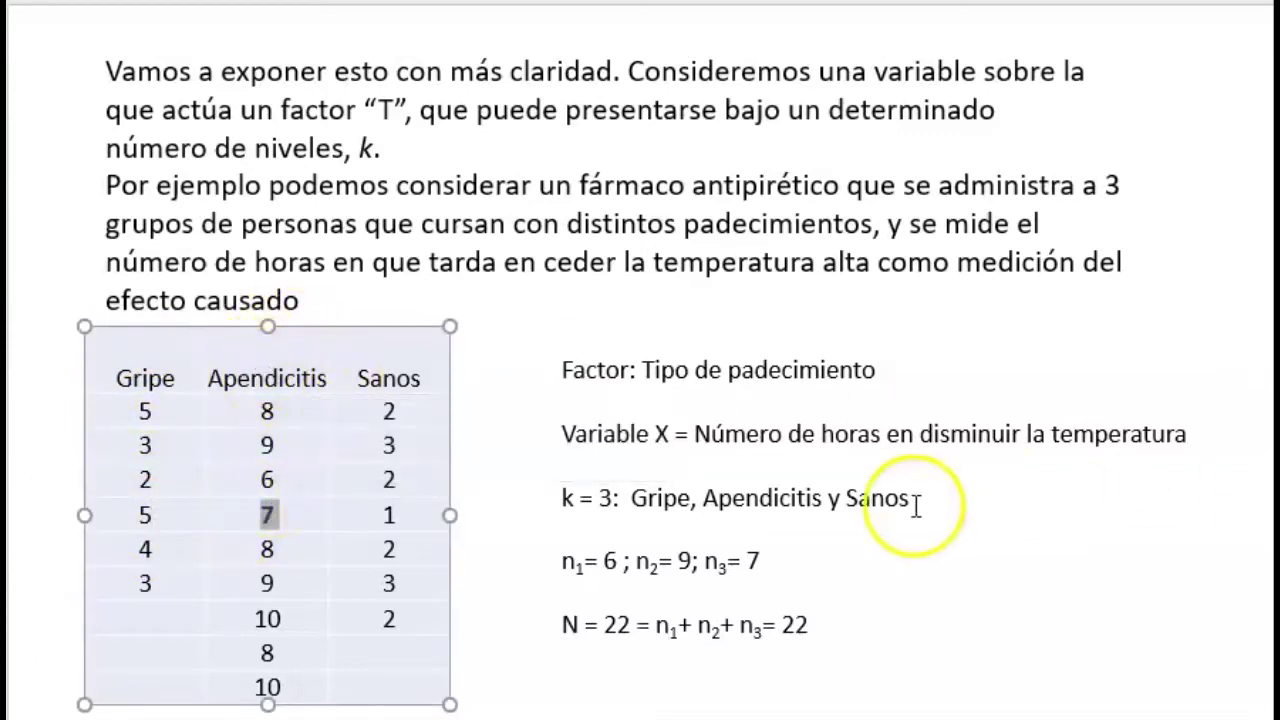
key(Page_Down)
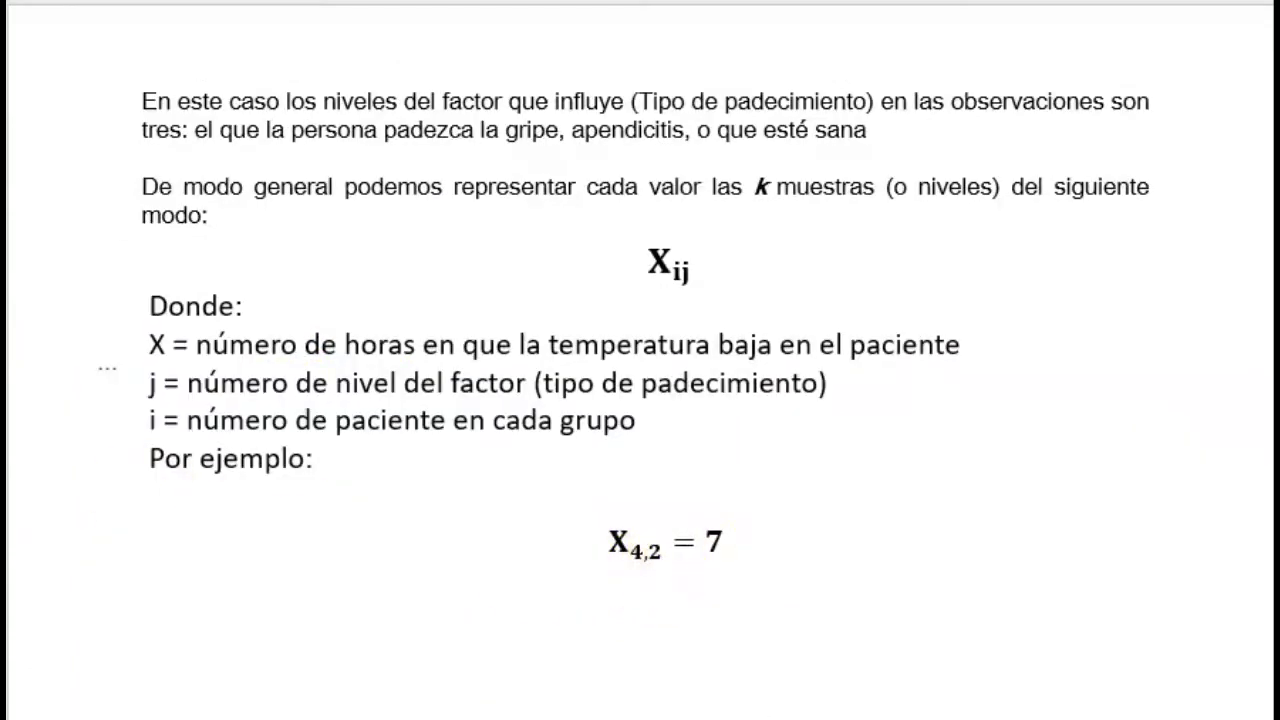
key(Page_Up)
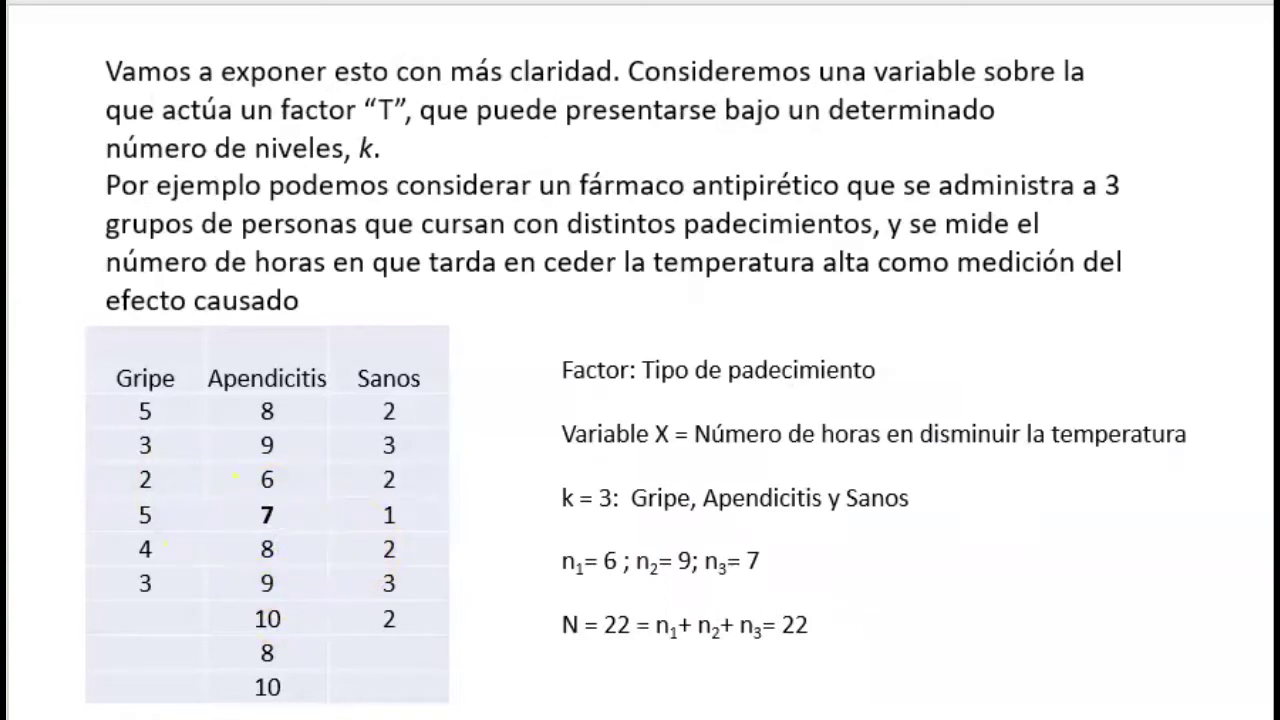
key(Page_Down)
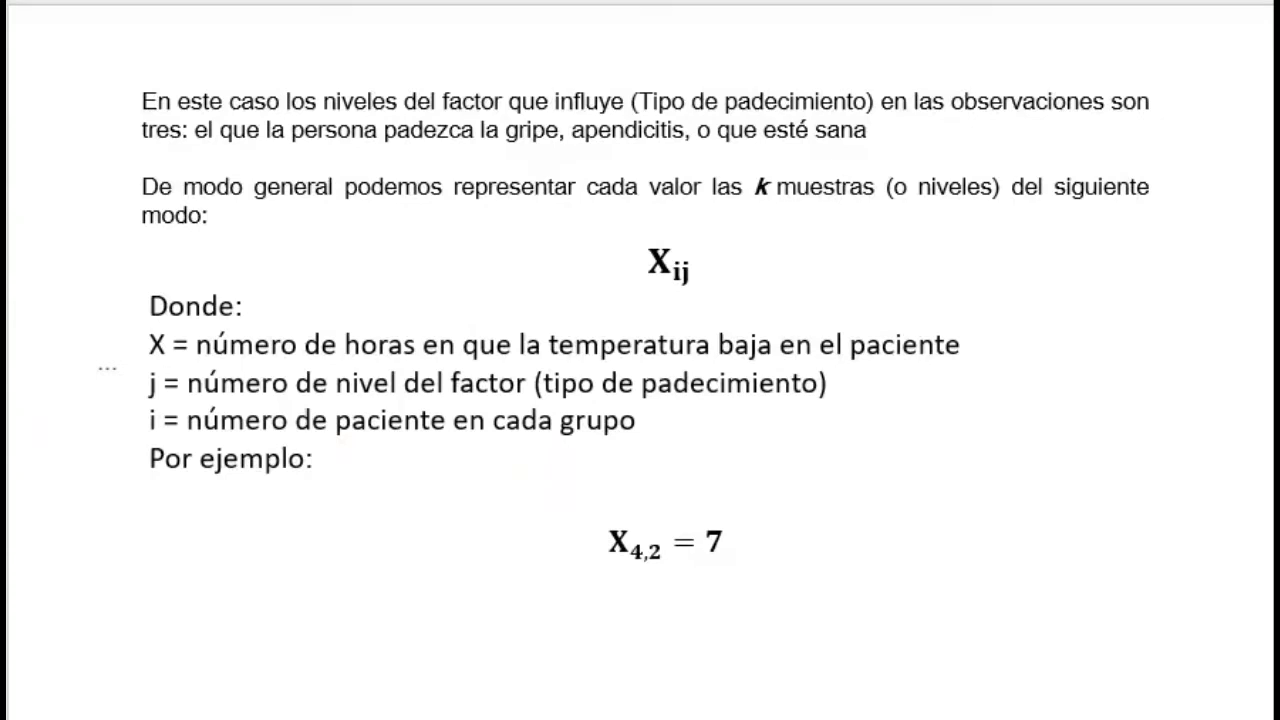
Step: Advance to the Hipótesis slide with H0, Ha, group sizes, N = 22 and k = 3
key(Page_Down)
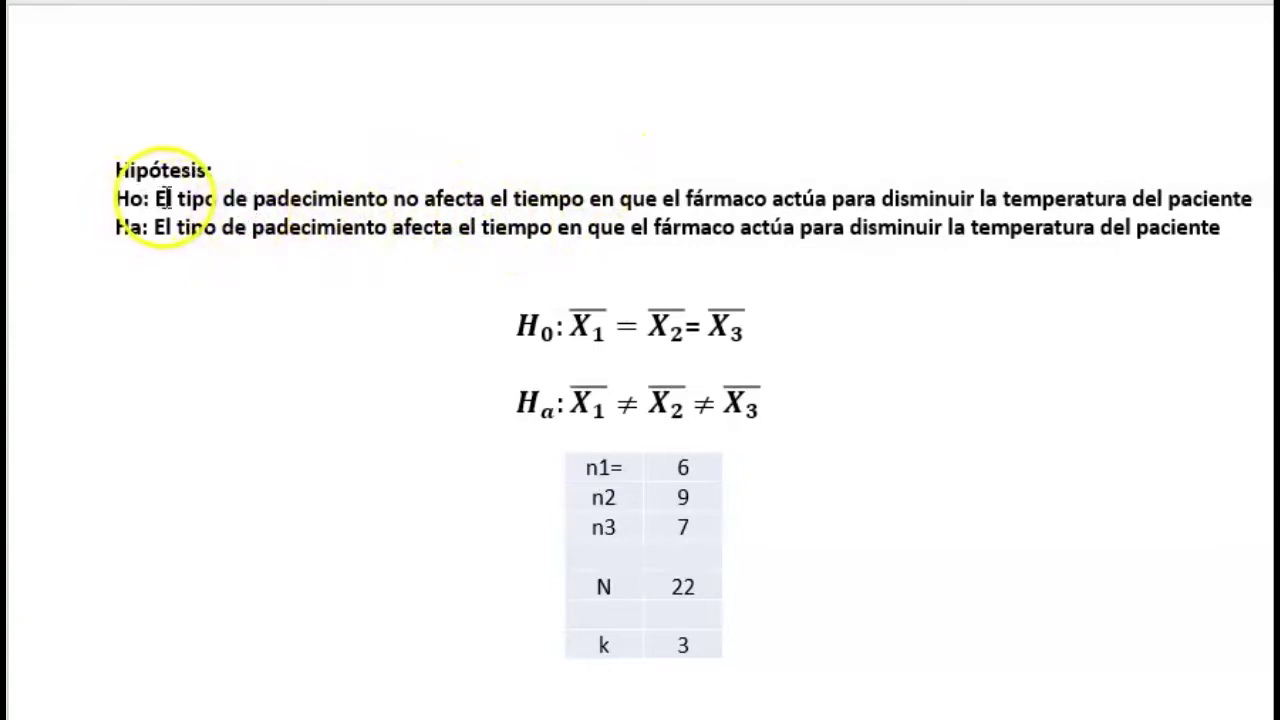
Step: Highlight 'El tipo de padecimiento' in yellow, then select 'el tiempo en que el fármaco actúa' in Ho
drag(163, 197, 370, 198)
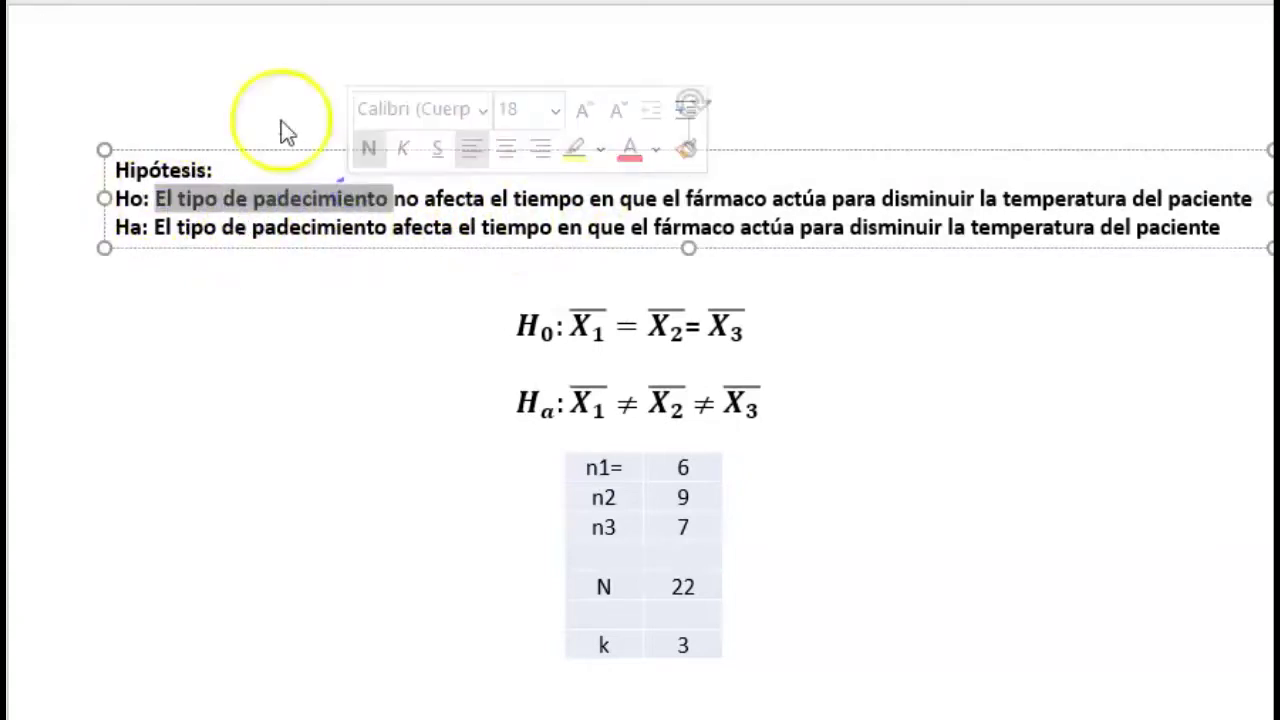
key(Right)
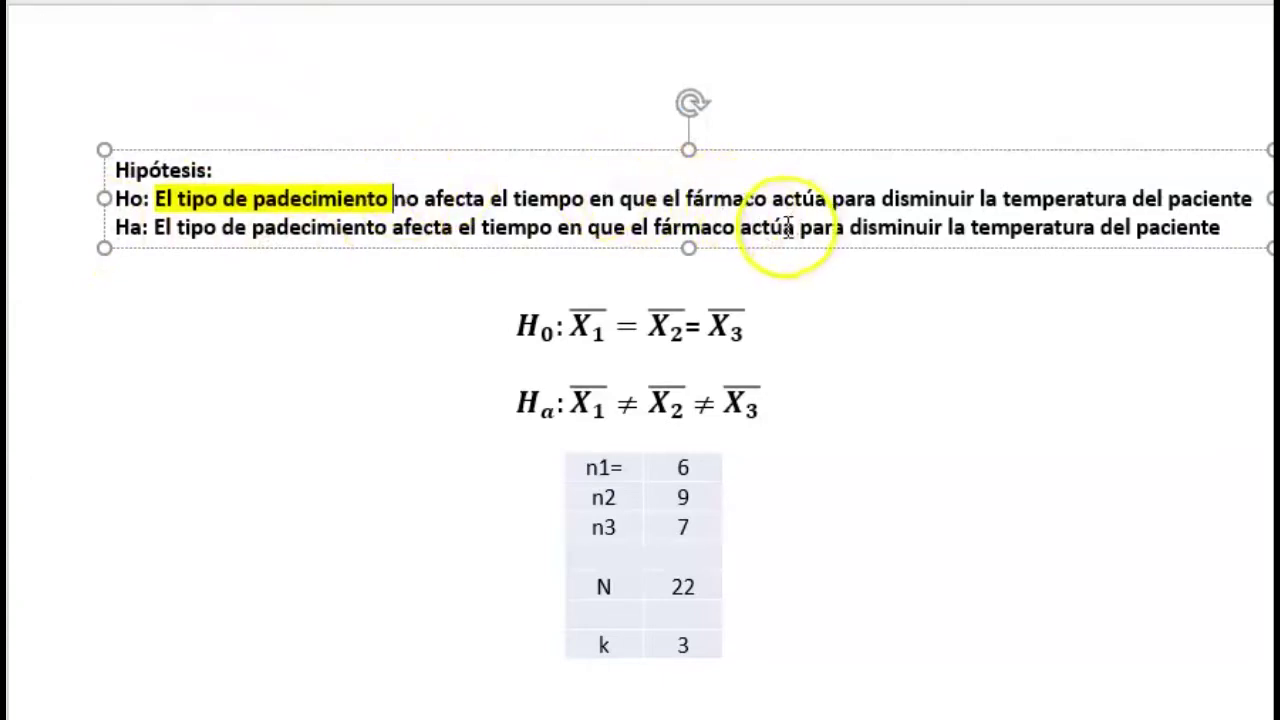
drag(497, 199, 783, 197)
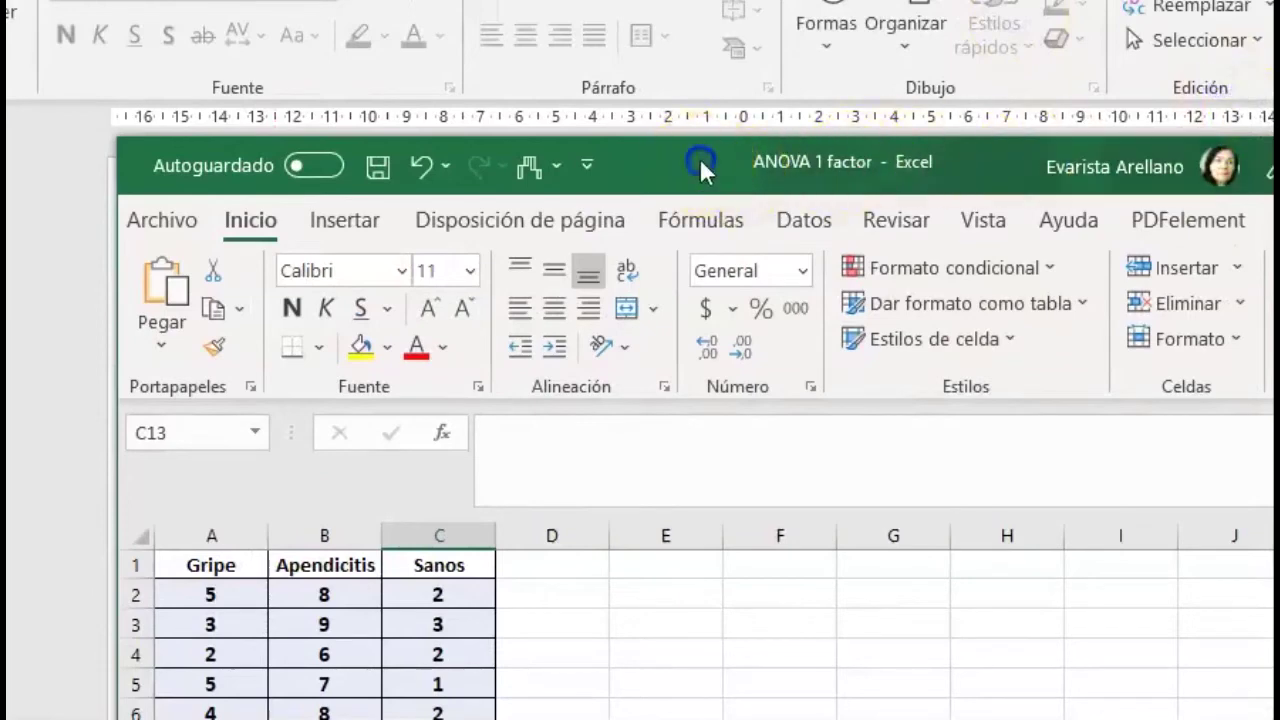
Step: Move and shrink the Excel window, shorten the formula bar, scroll to row 1 and select E2
drag(700, 158, 584, 22)
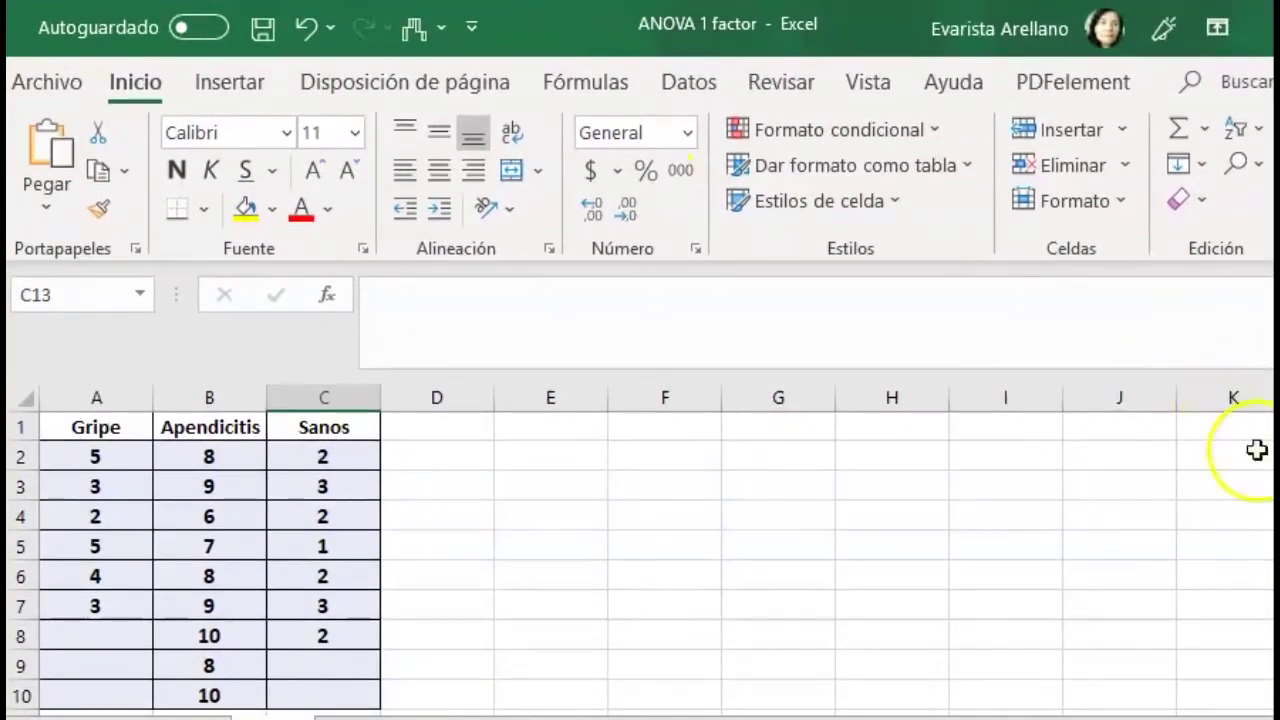
mouse_move(1279, 719)
mouse_down()
mouse_move(1252, 710)
mouse_move(1266, 717)
mouse_up()
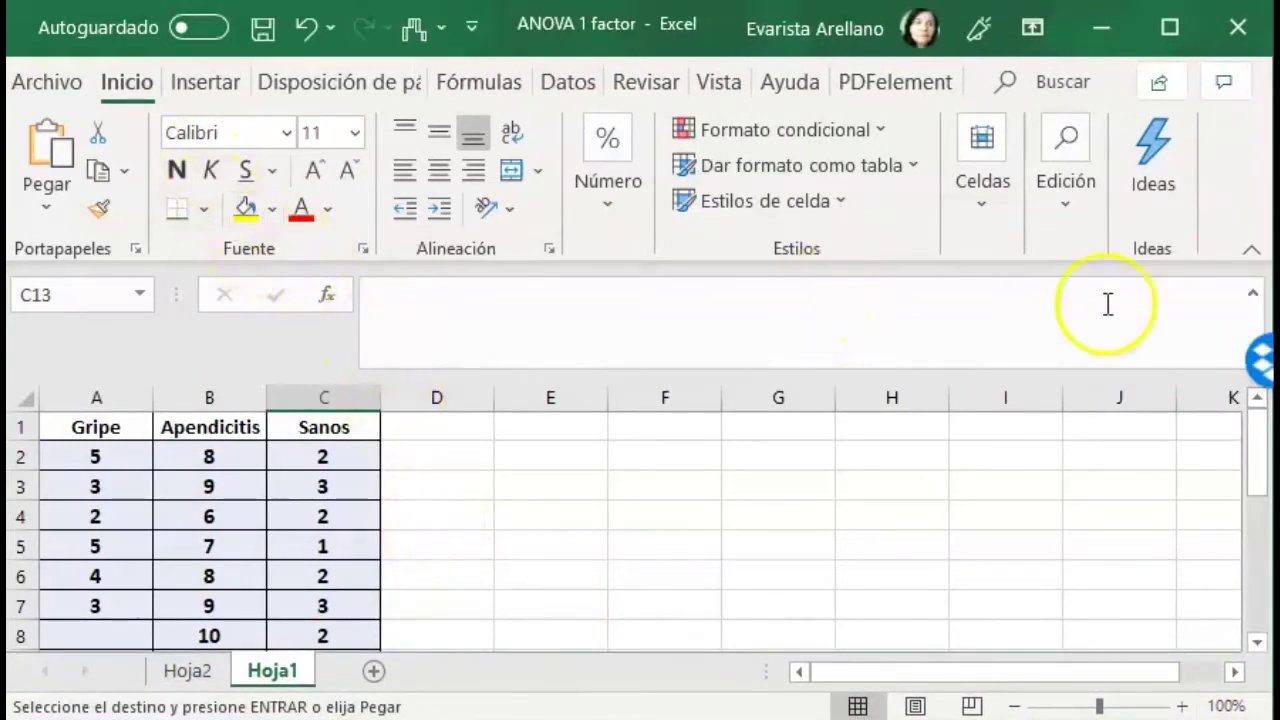
click(382, 371)
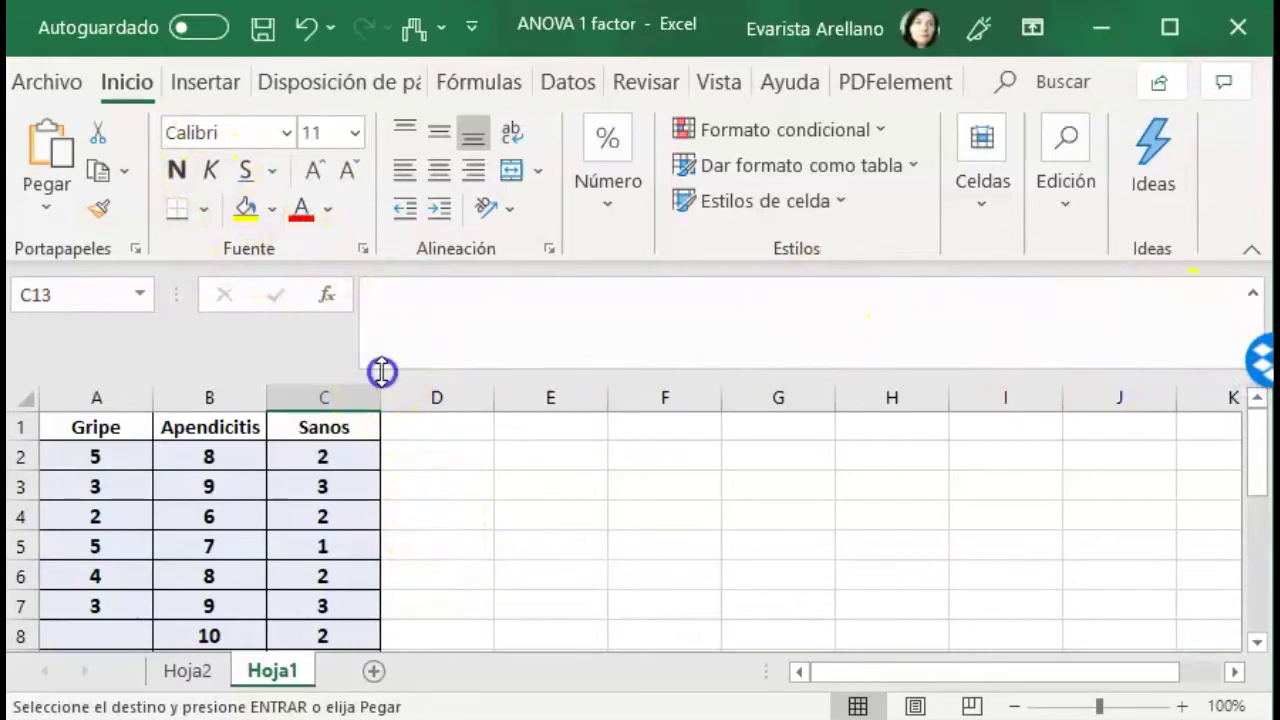
drag(382, 371, 382, 334)
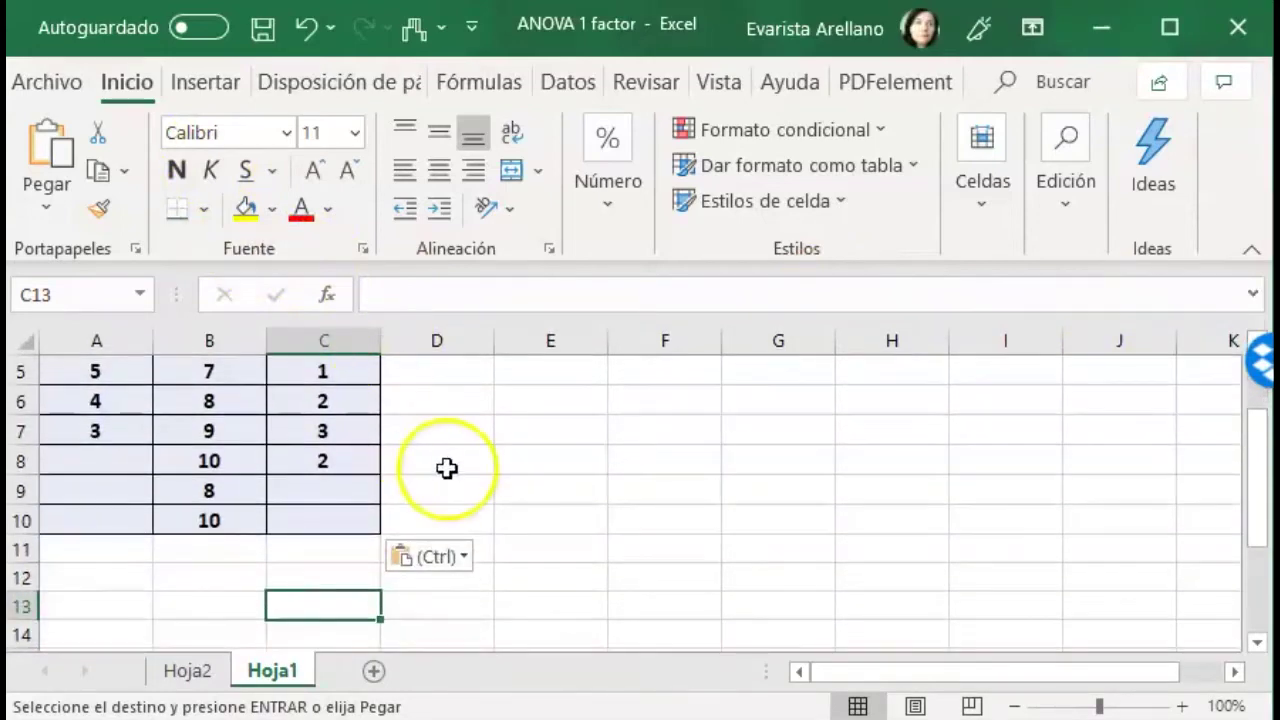
scroll(449, 468, up, 2)
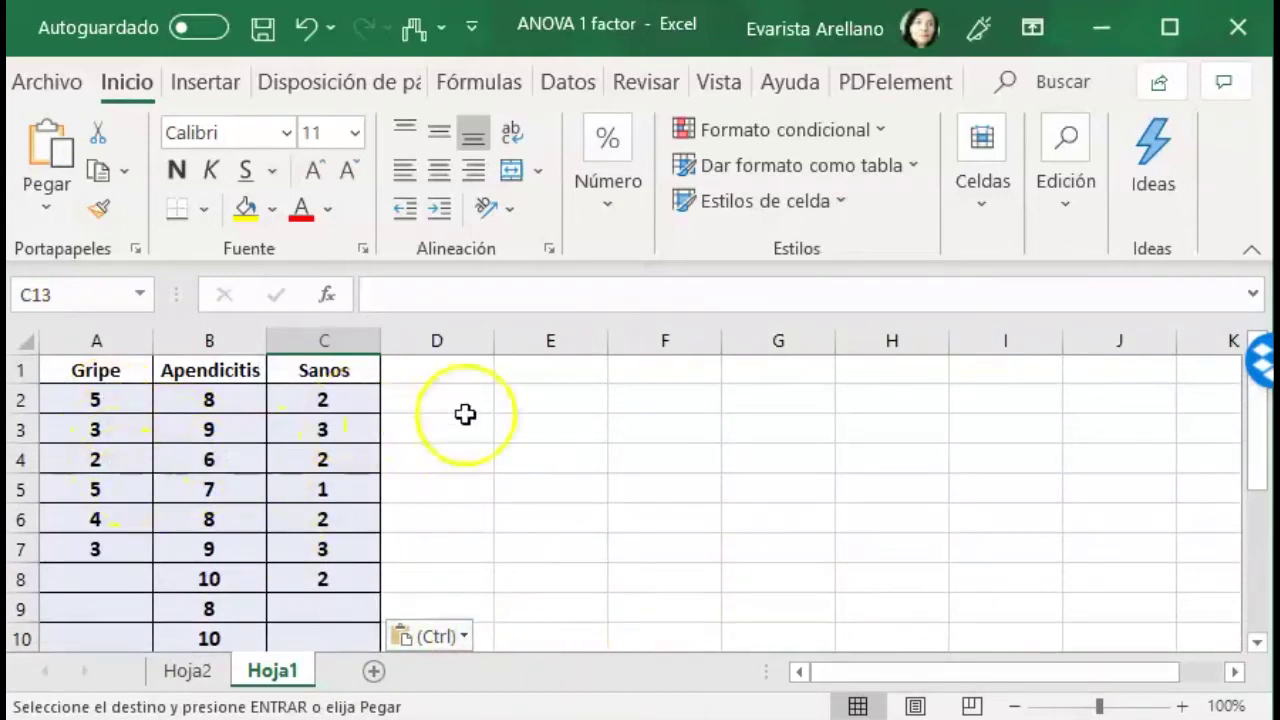
click(551, 401)
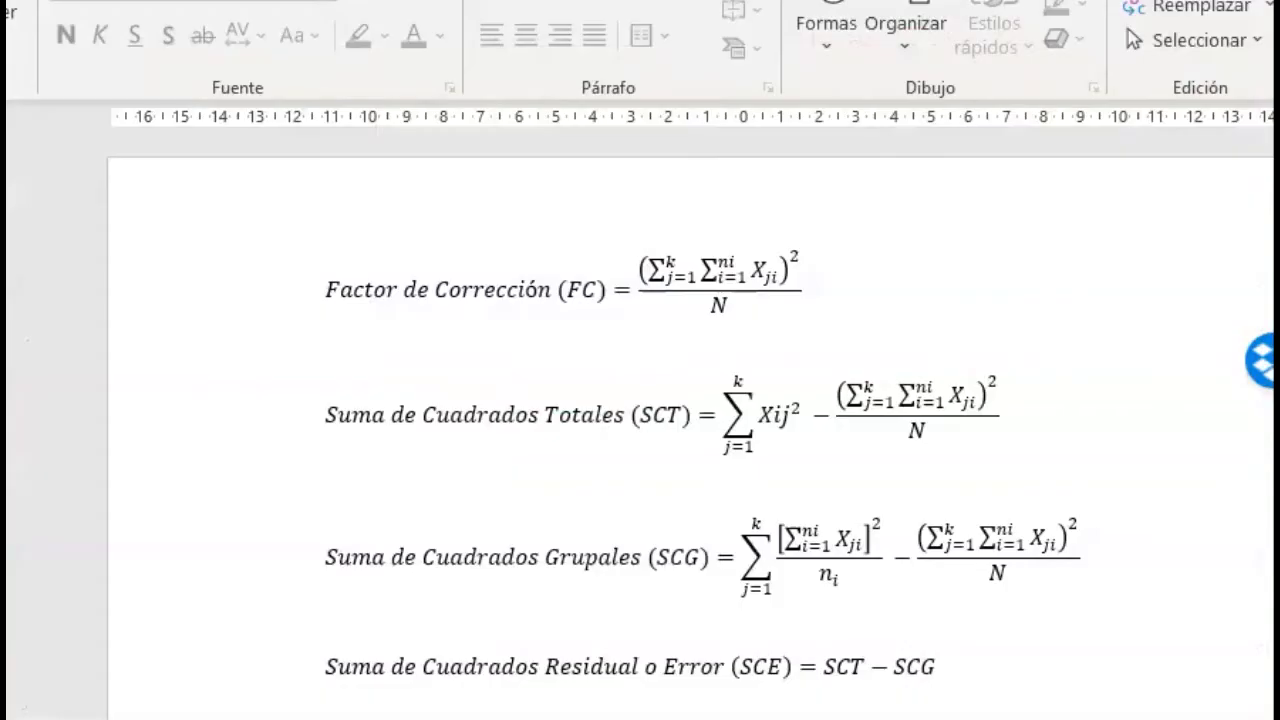
Step: Copy the whole Factor de Corrección equation line from the formulas document
click(760, 275)
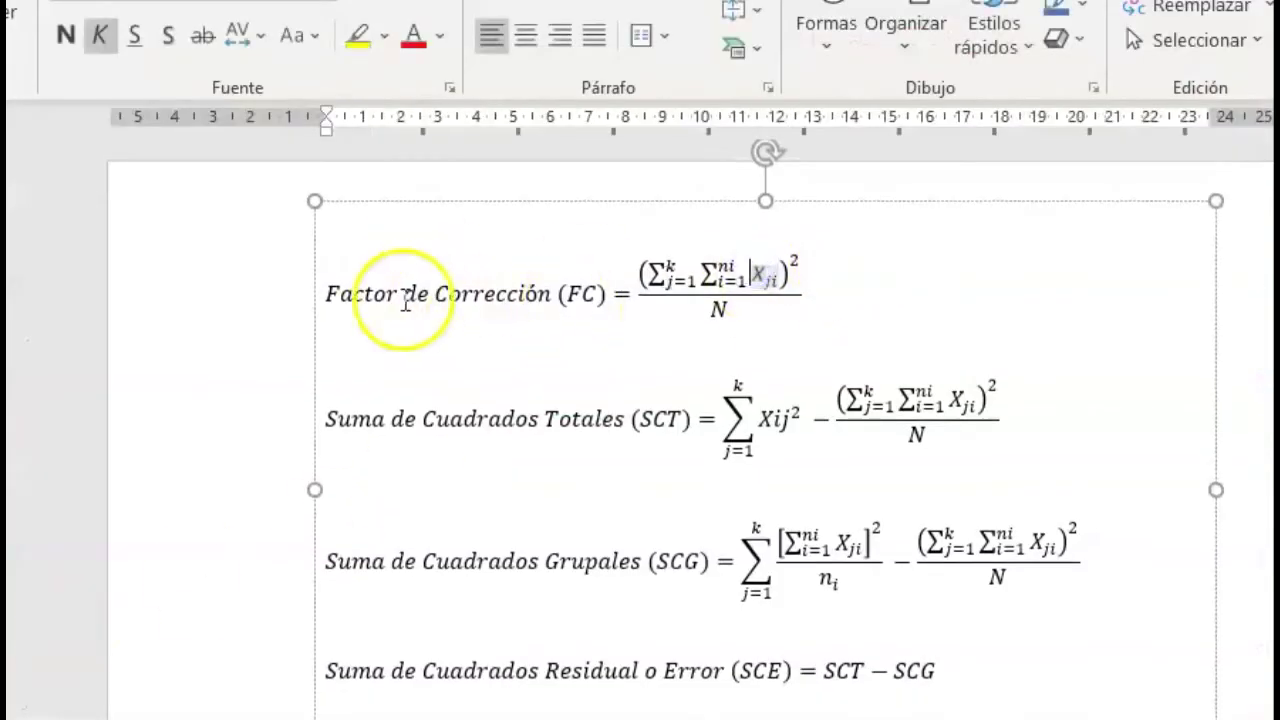
drag(328, 294, 790, 308)
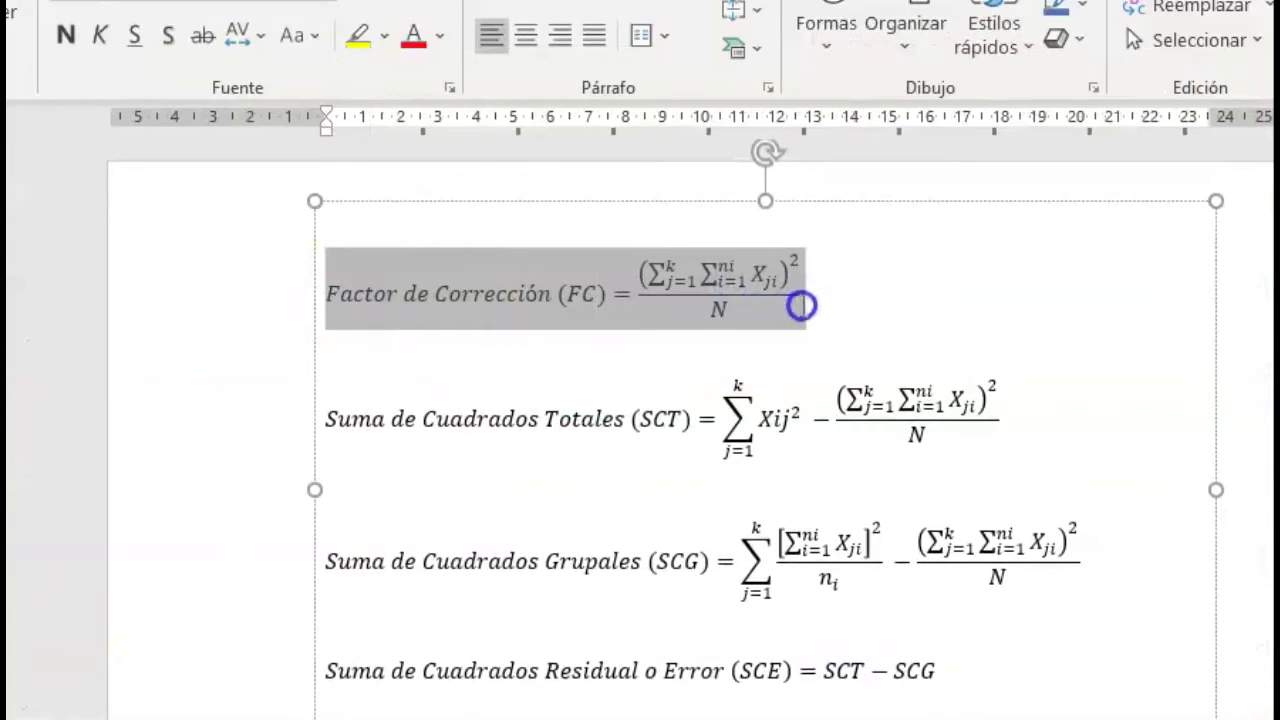
right_click(754, 302)
click(800, 224)
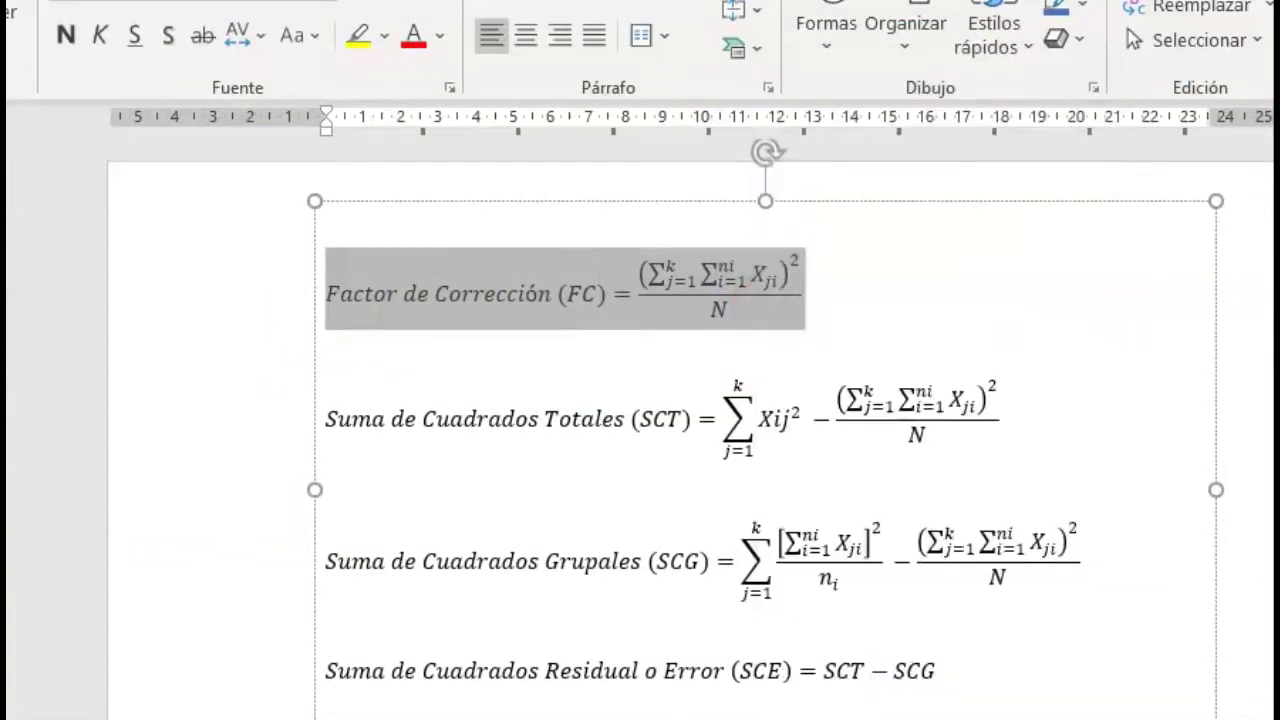
key(alt+Tab)
Step: Trial-paste the FC equation into D1 and then E2, undoing each paste
click(475, 372)
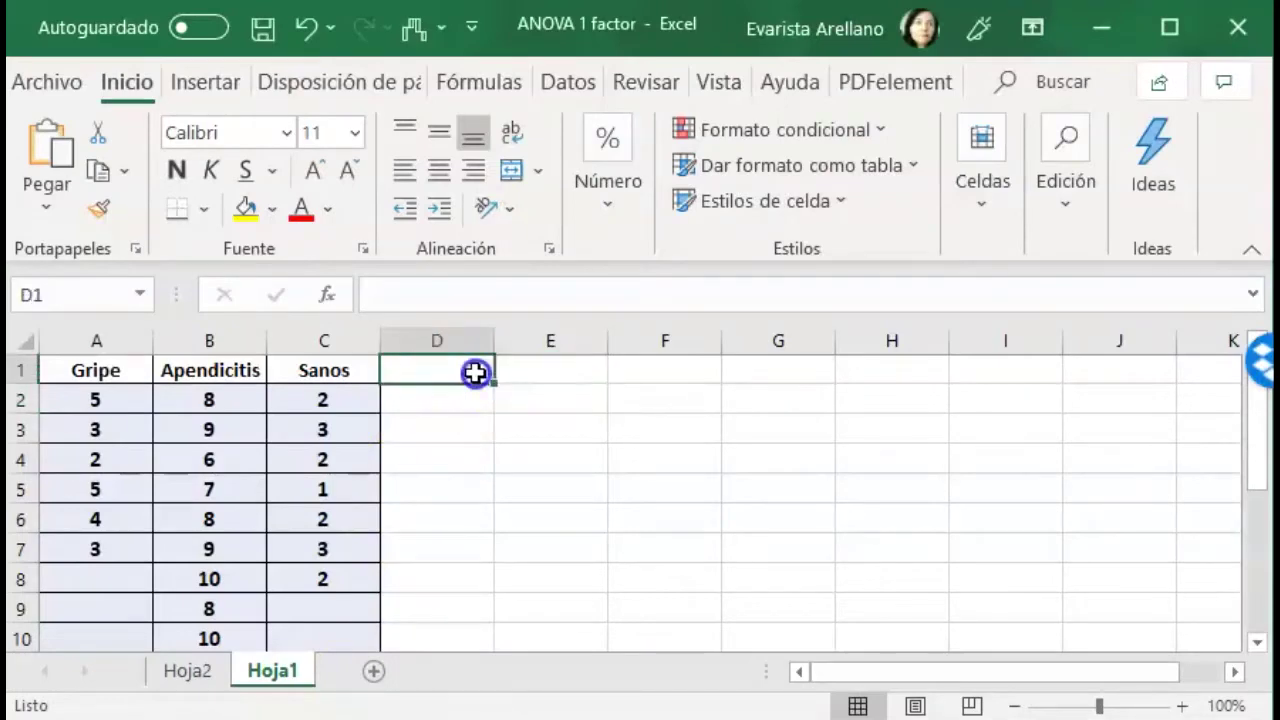
click(56, 148)
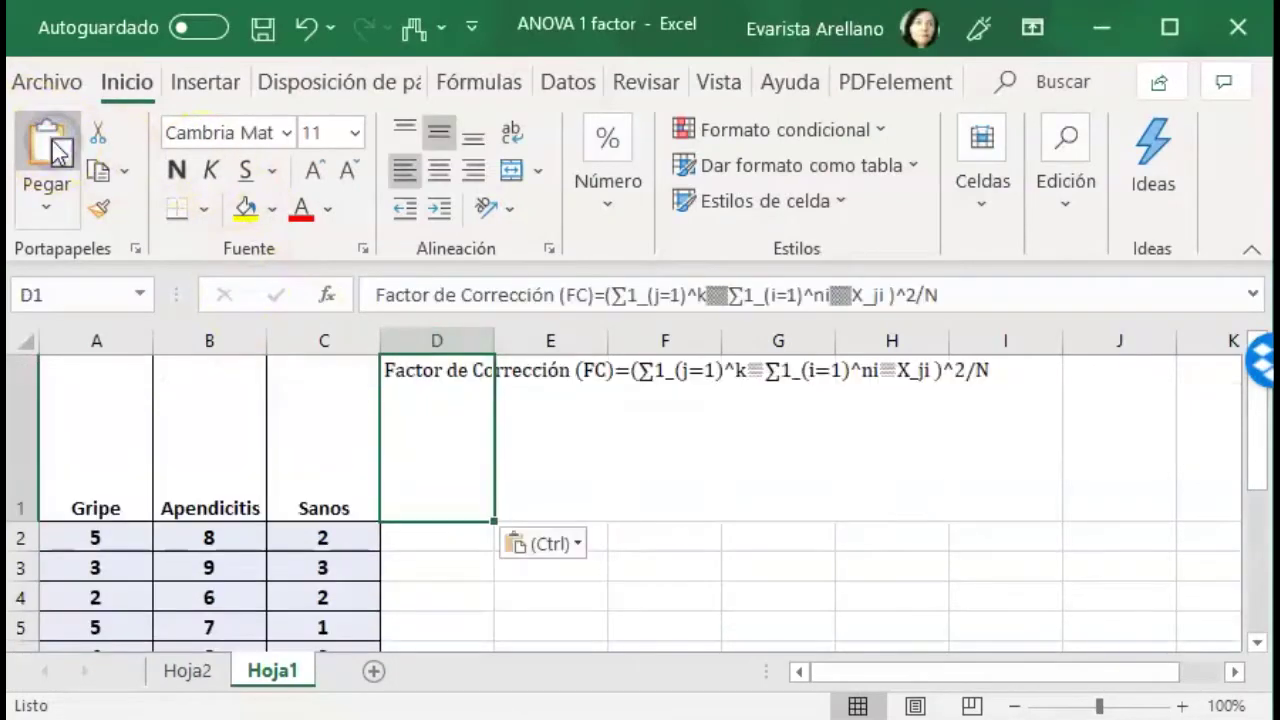
click(306, 27)
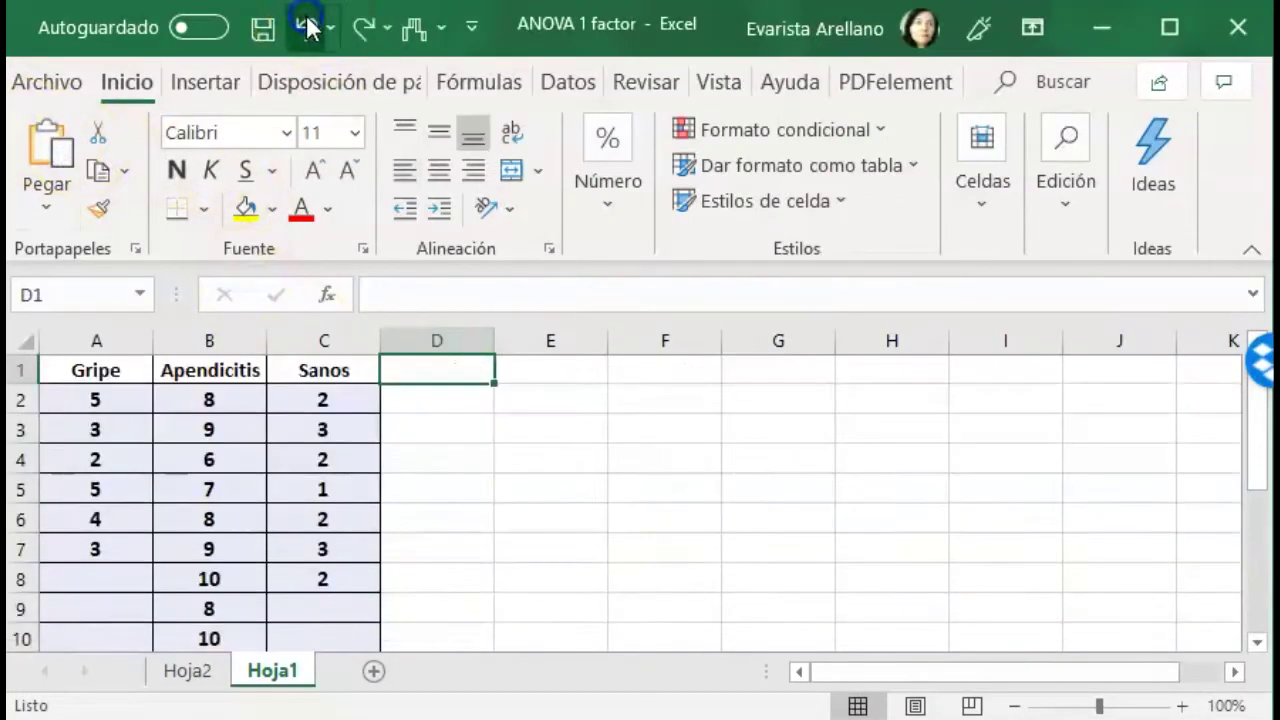
click(543, 403)
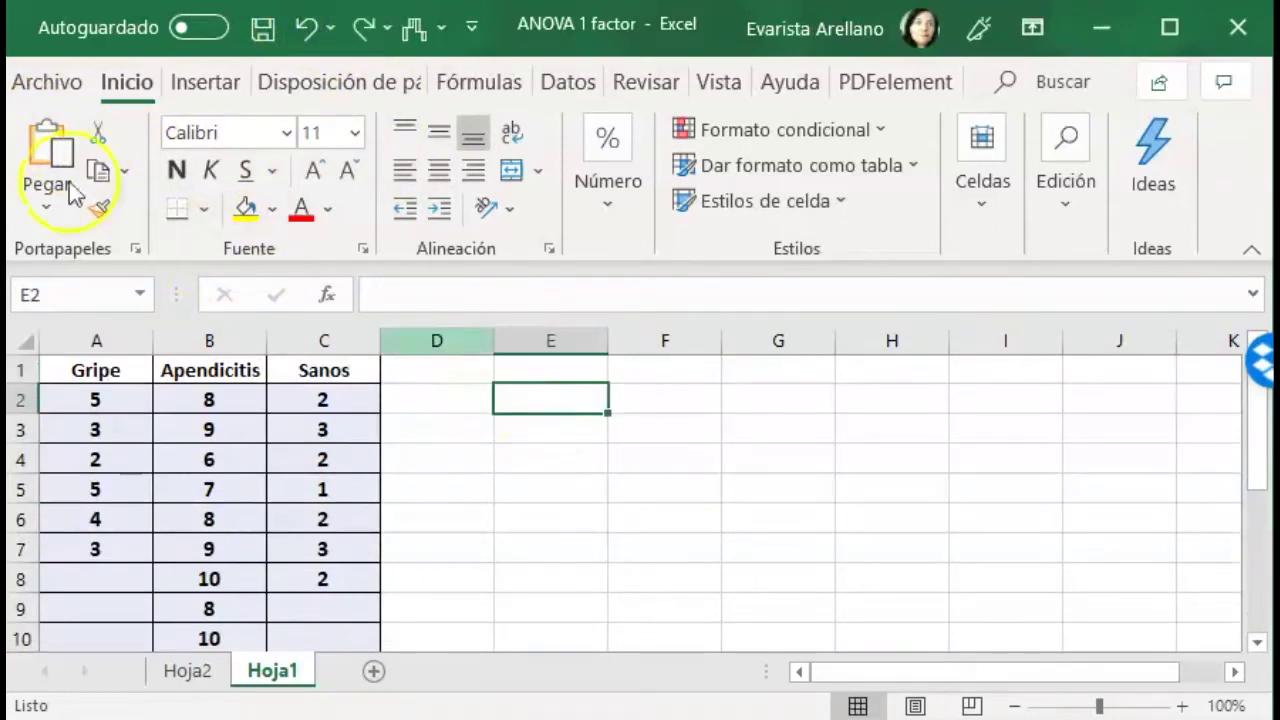
click(37, 140)
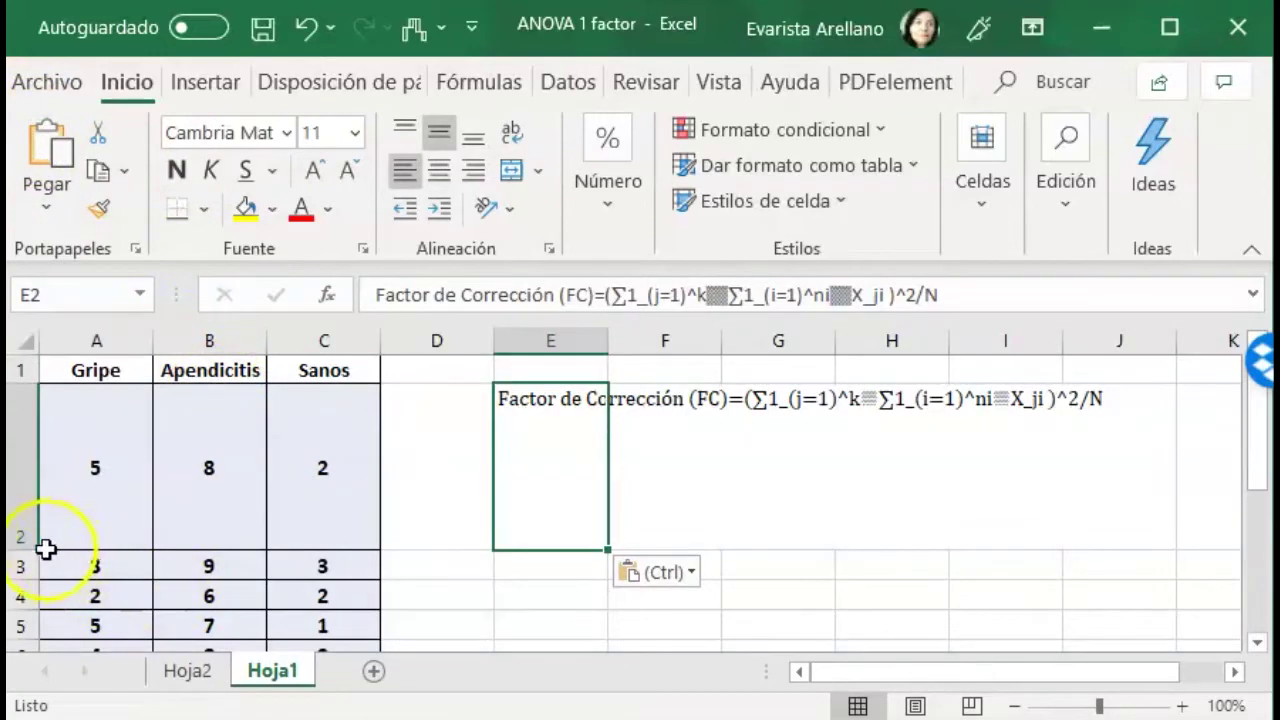
click(478, 598)
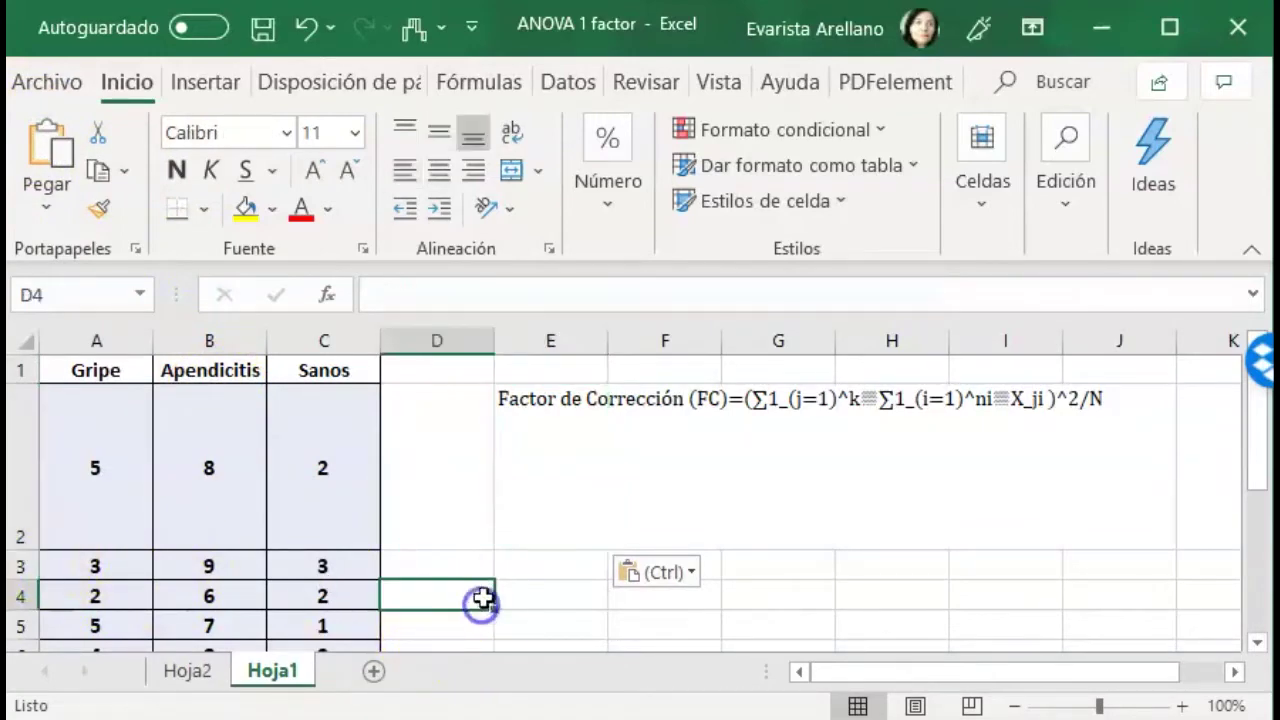
click(307, 30)
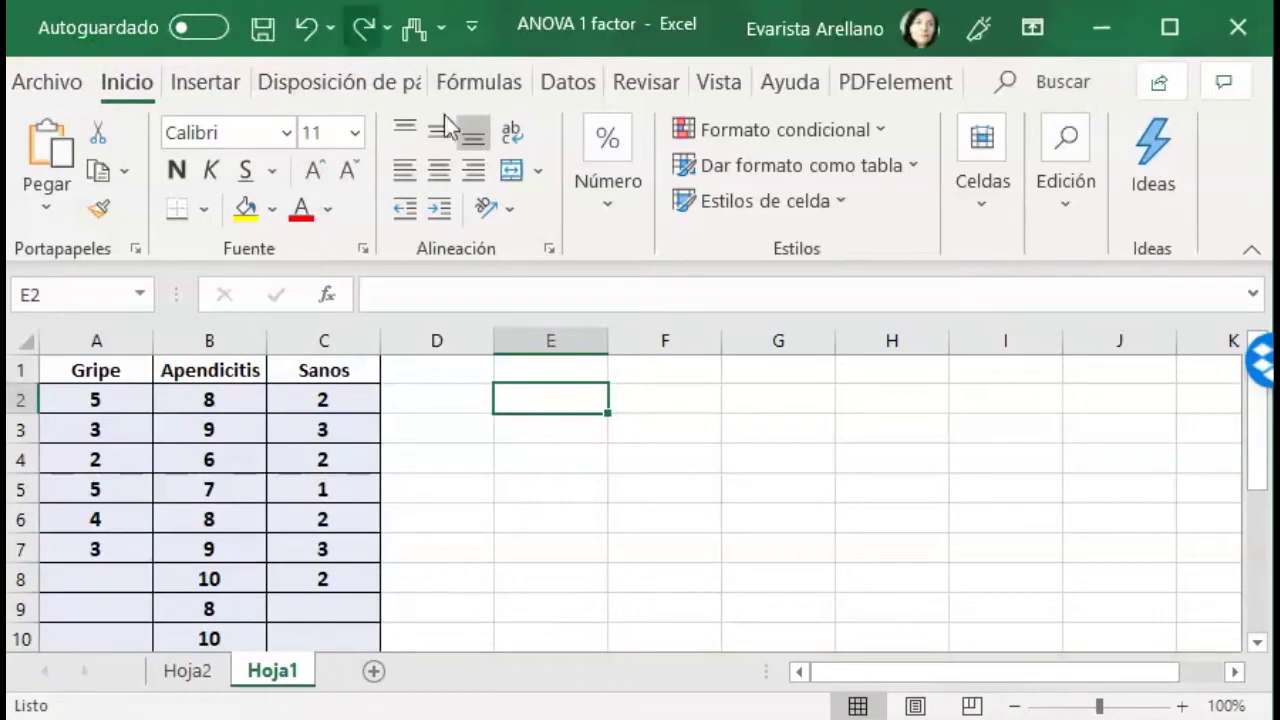
Step: Trial-paste the FC equation into E11, undo it, and scroll back to the top
click(576, 490)
scroll(572, 561, down, 1)
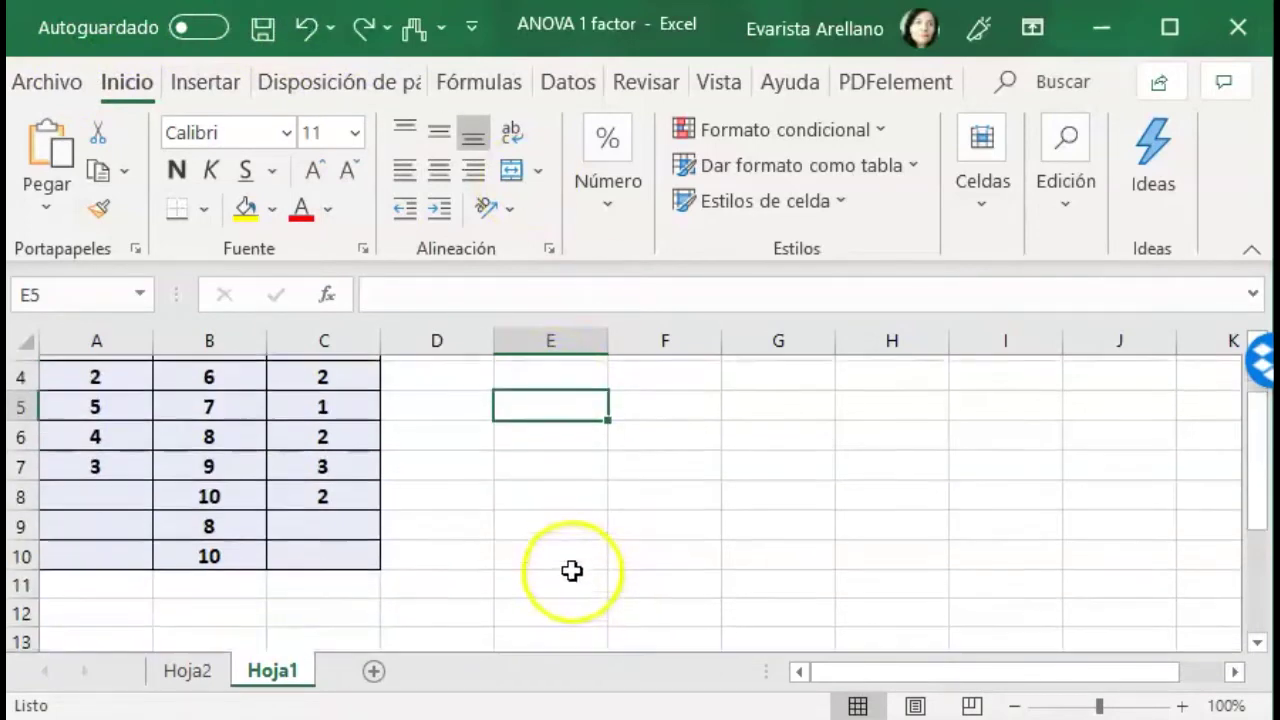
click(557, 582)
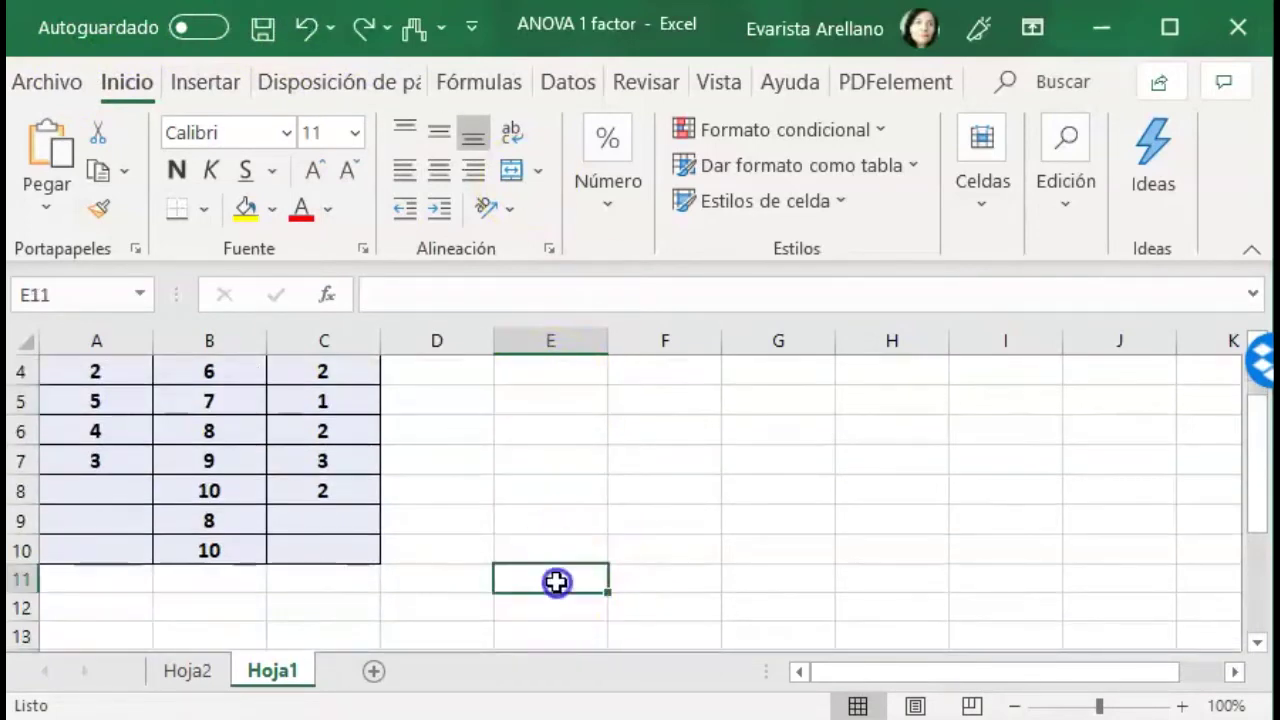
click(48, 150)
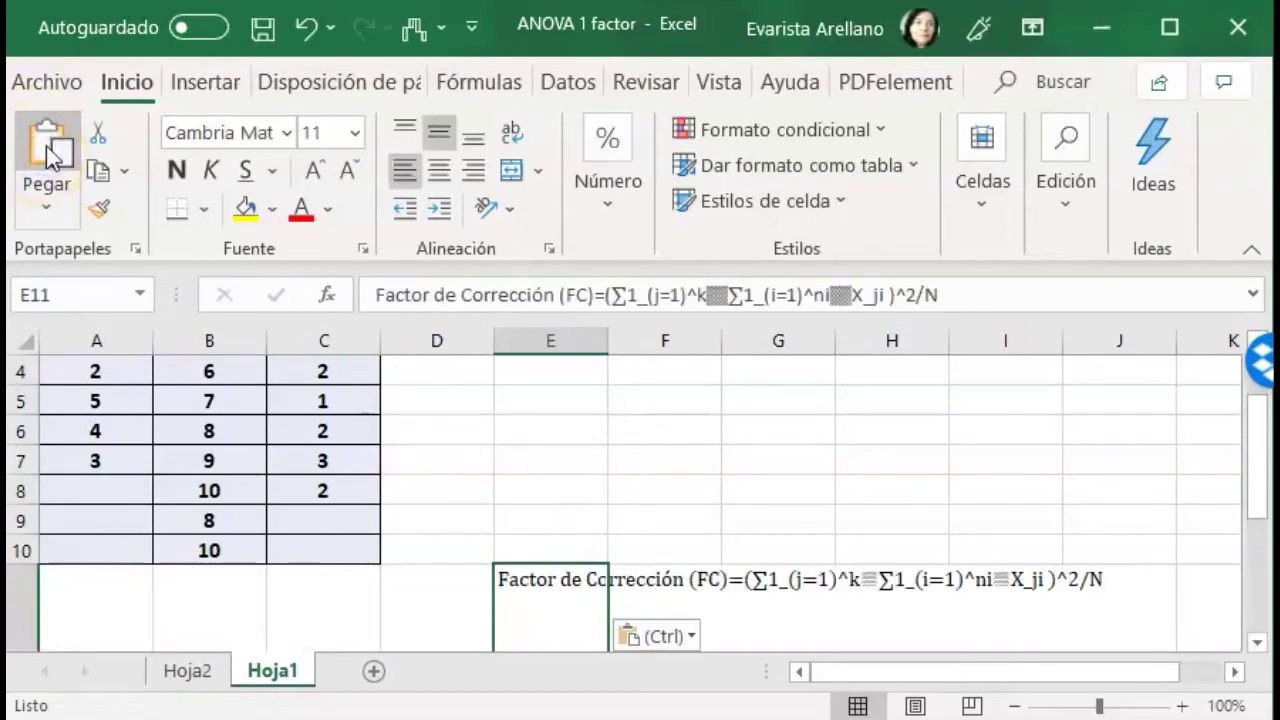
click(310, 26)
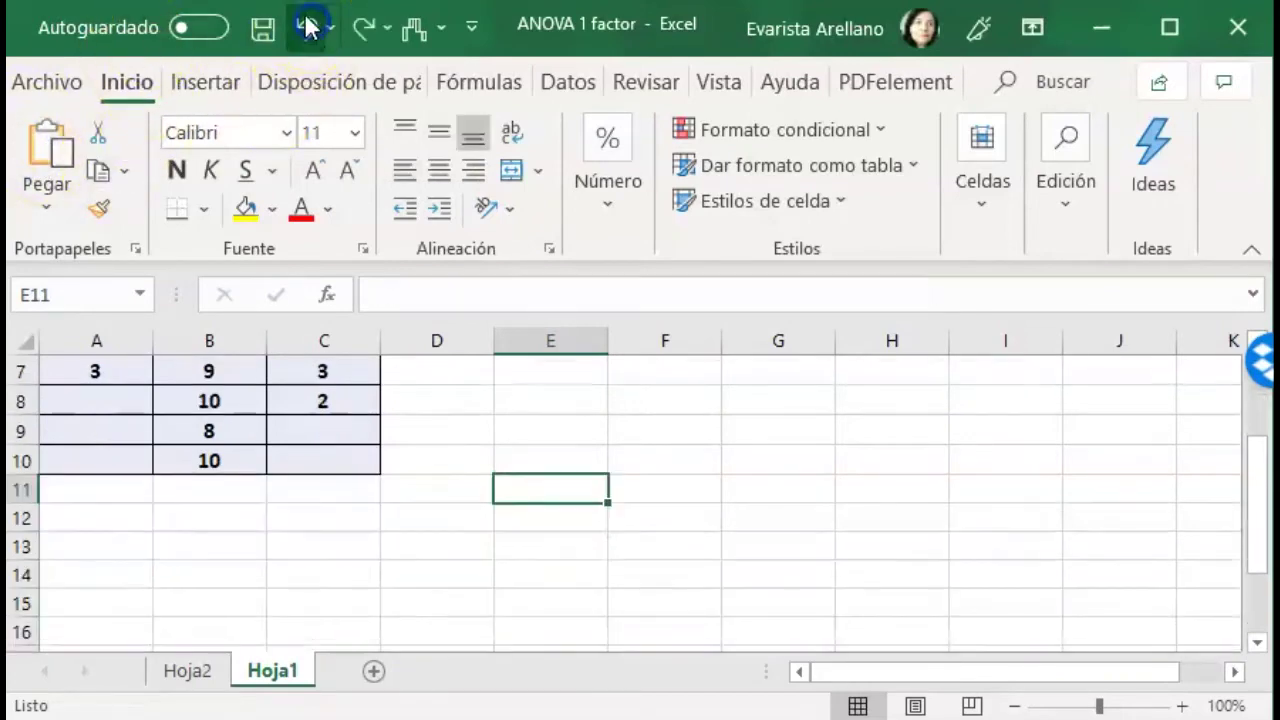
scroll(574, 534, up, 2)
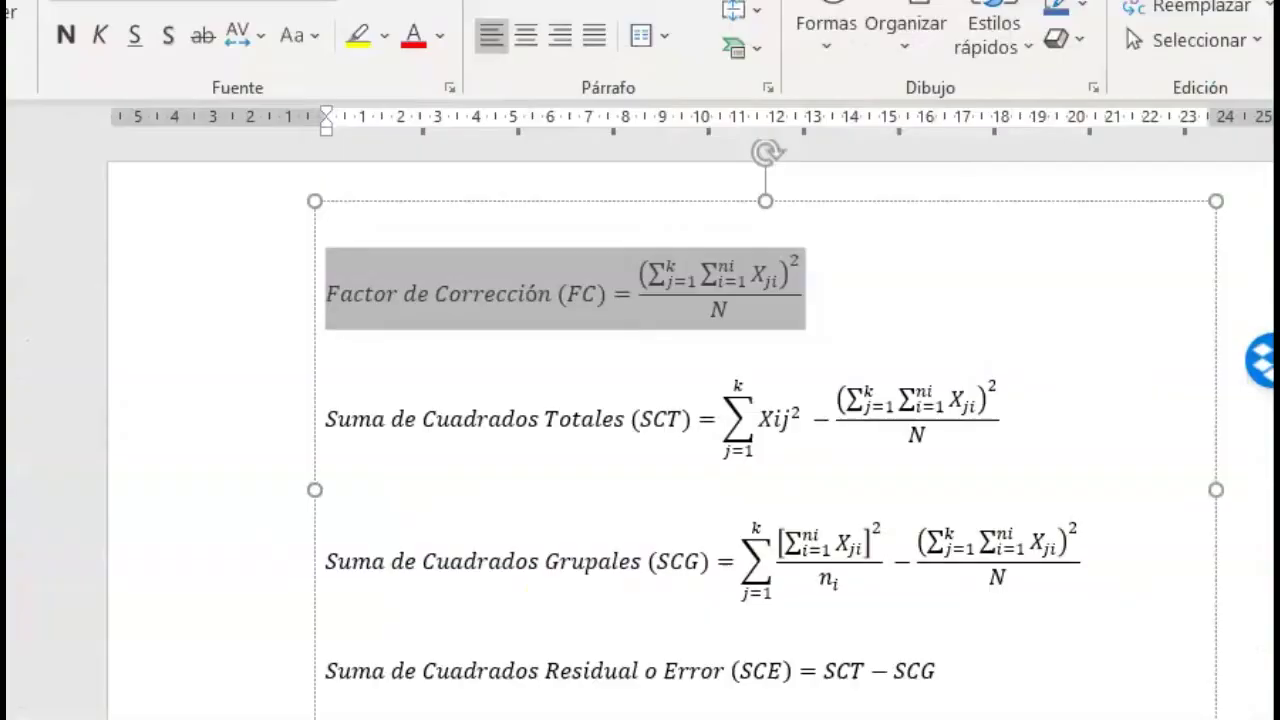
Step: Try selecting parts of the FC equation, then select the entire Factor de Corrección line
click(857, 281)
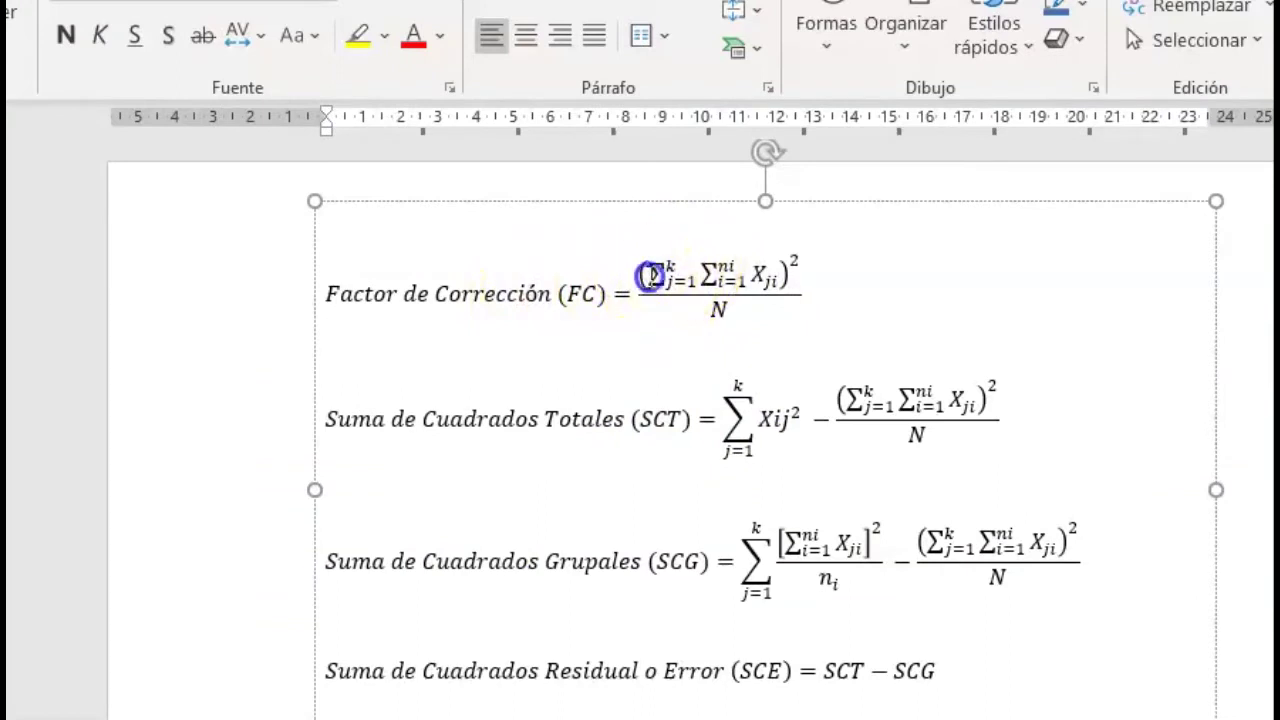
drag(700, 276, 763, 270)
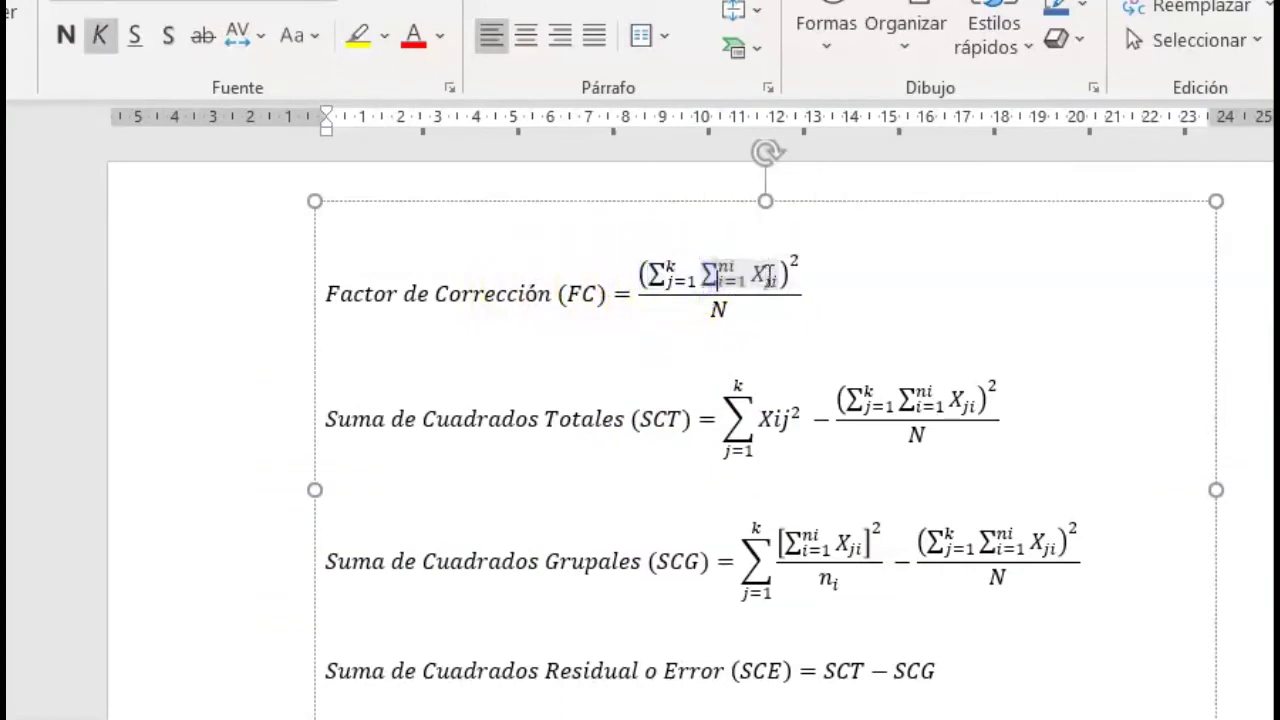
click(766, 276)
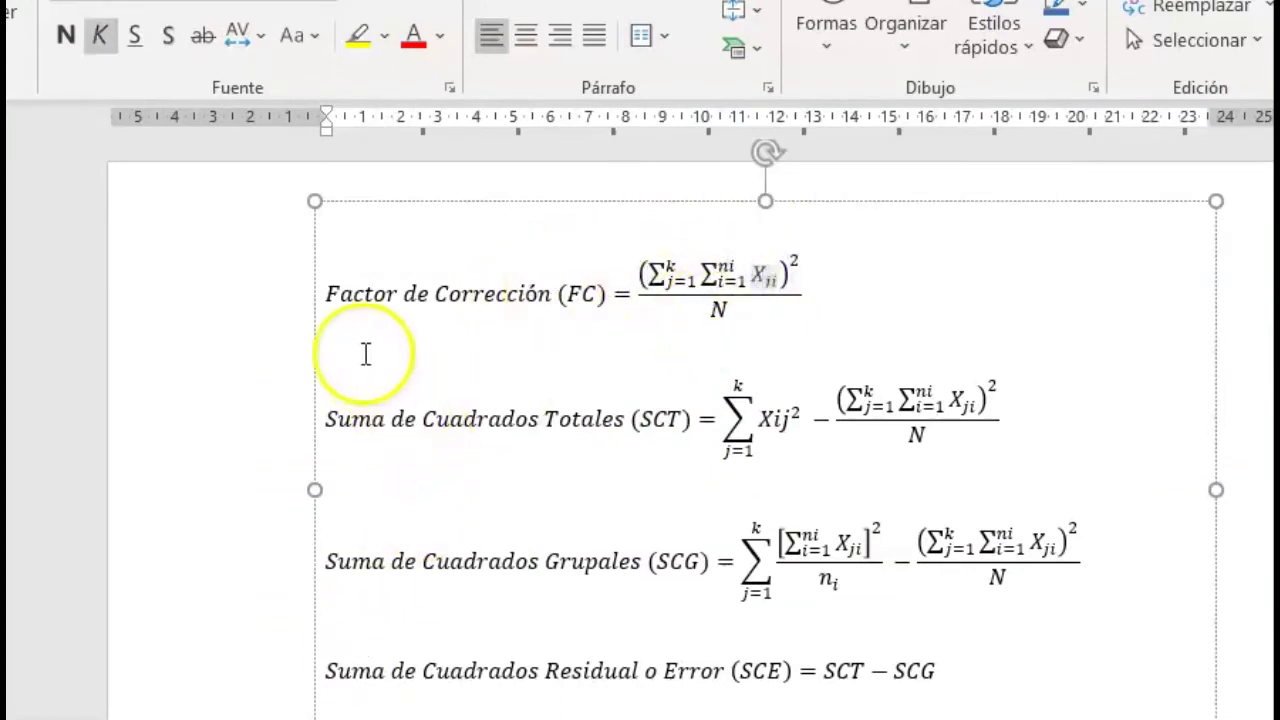
click(374, 318)
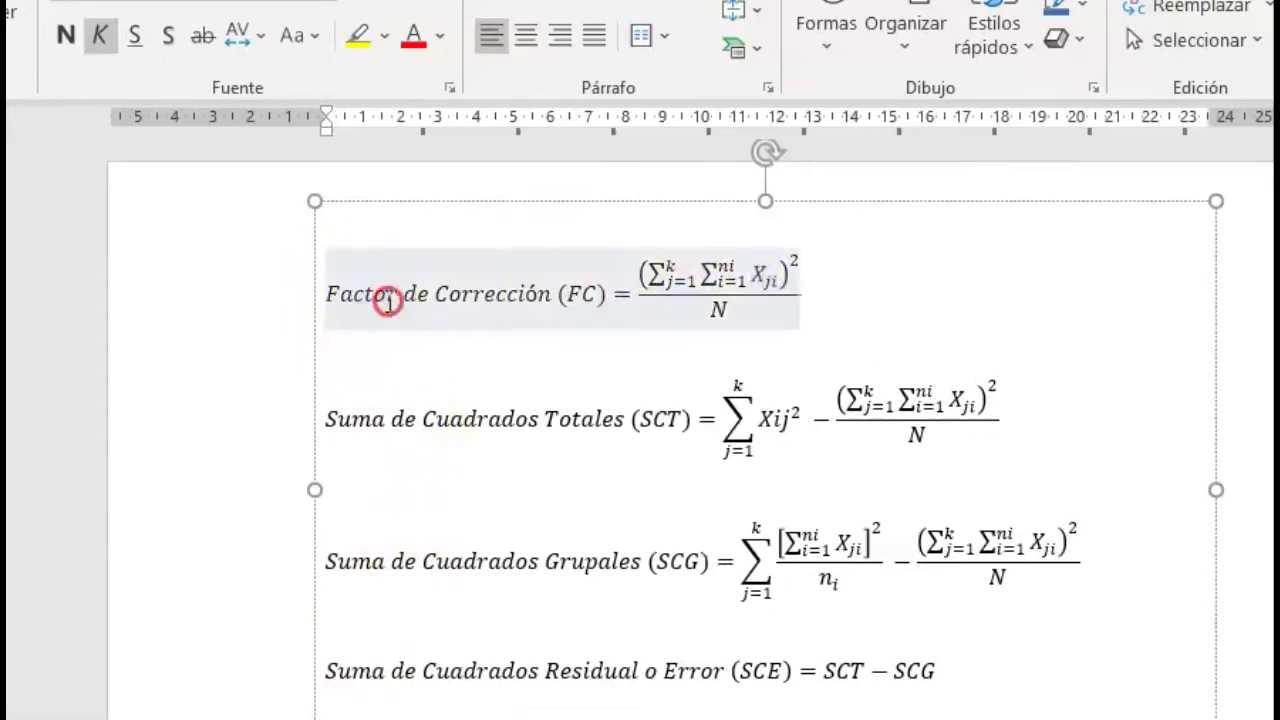
right_click(388, 303)
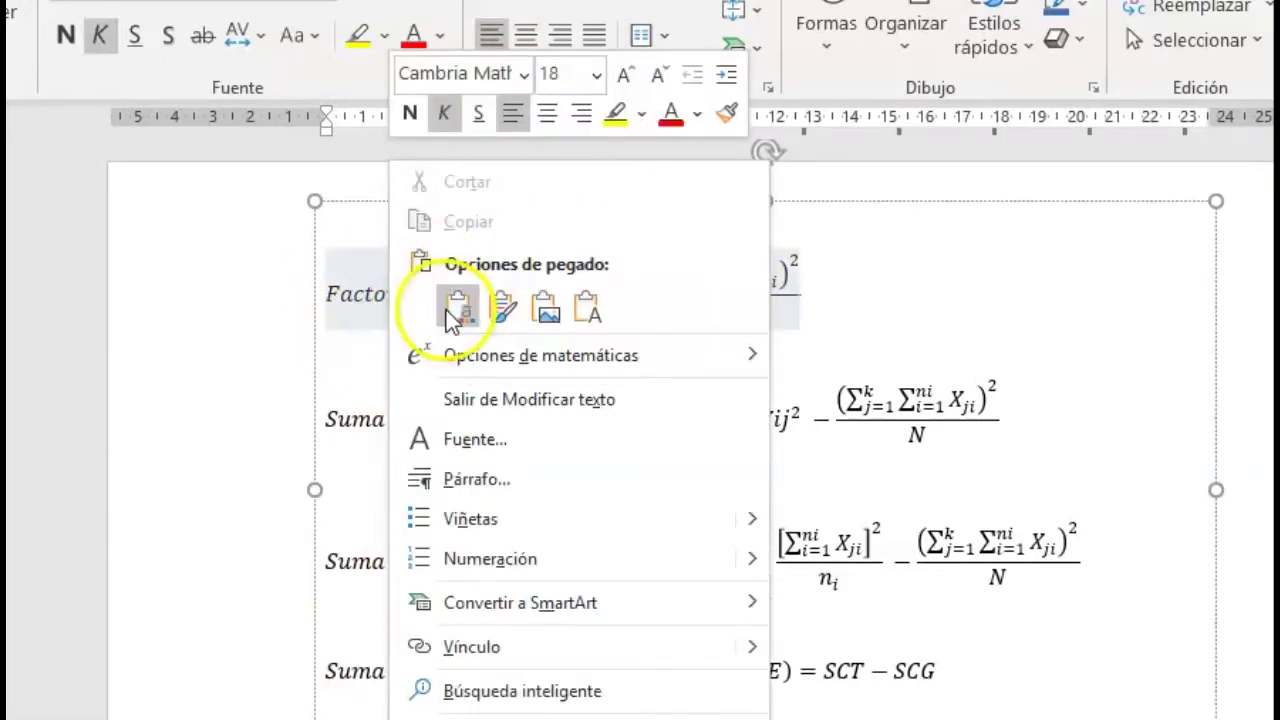
click(345, 300)
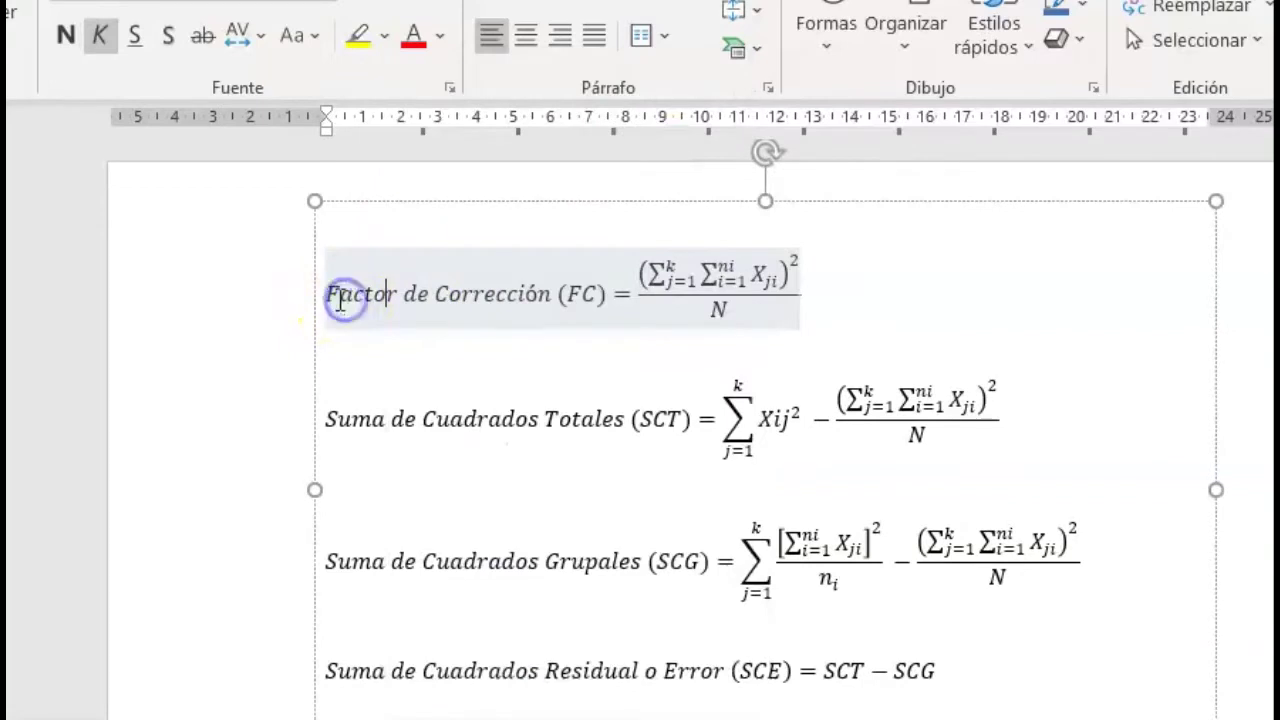
drag(343, 258, 770, 294)
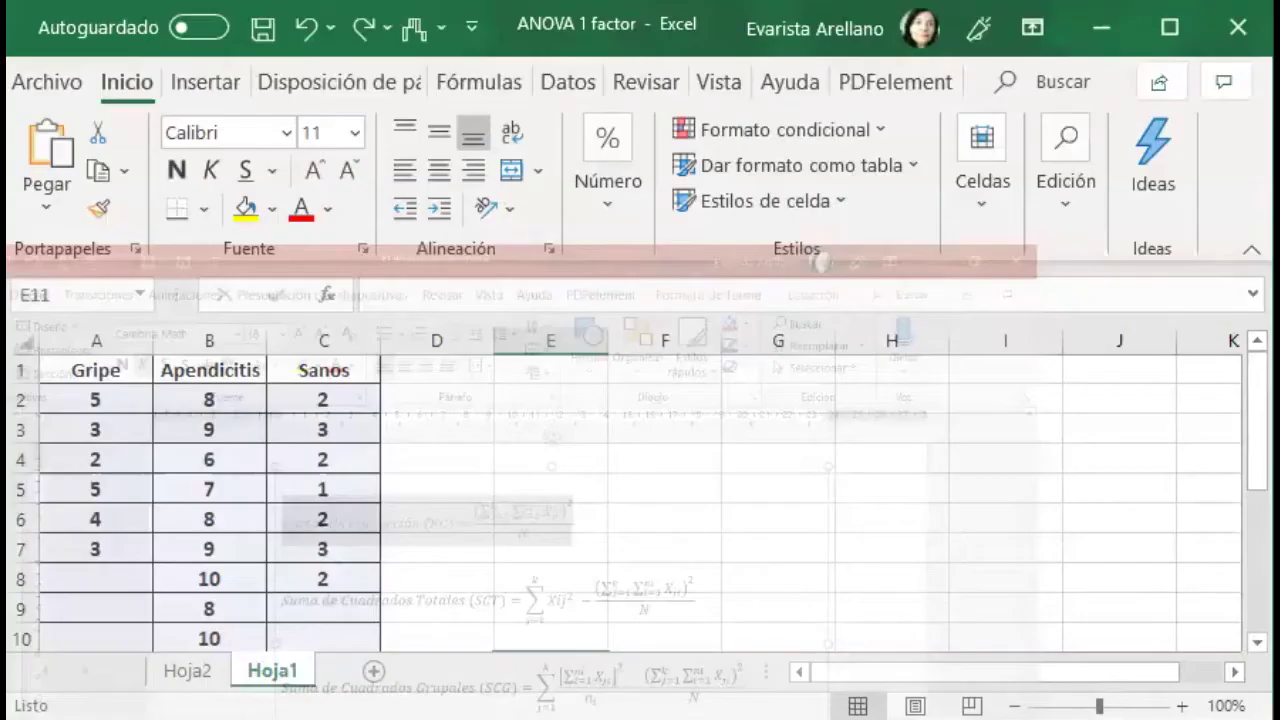
Step: Paste the FC equation into E2, undo it, and keep E2 as the target
click(543, 400)
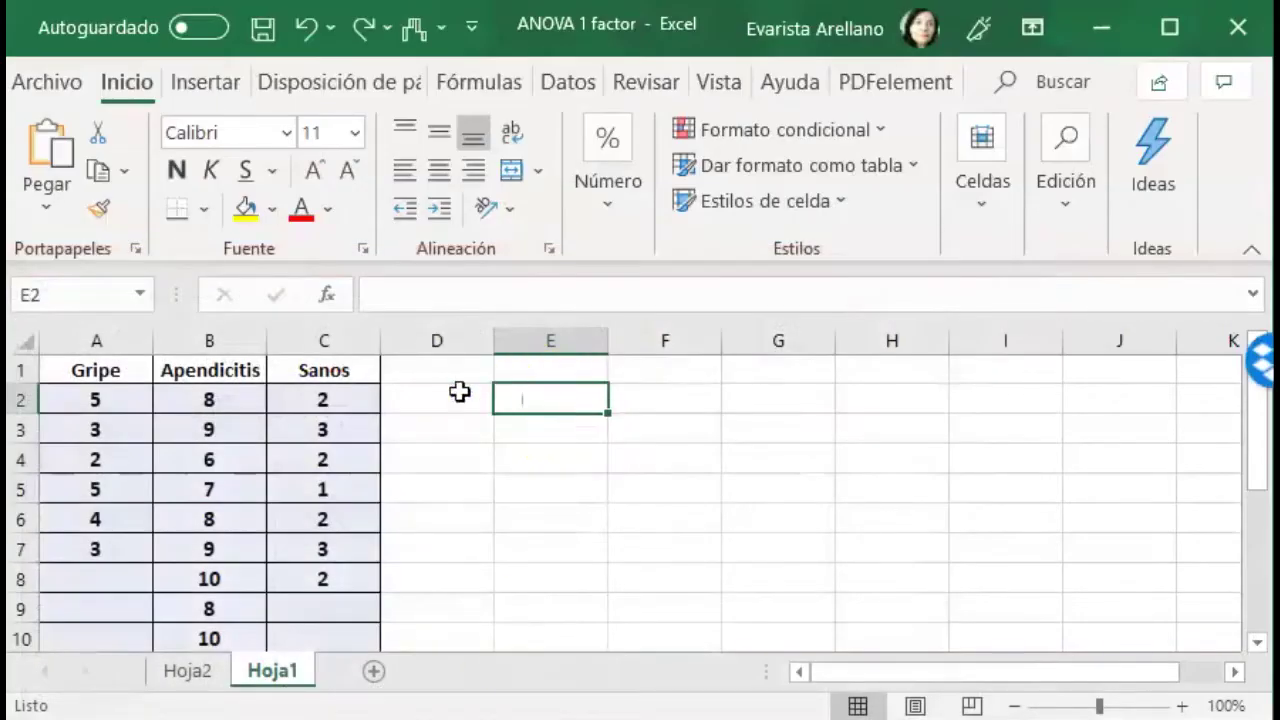
click(50, 148)
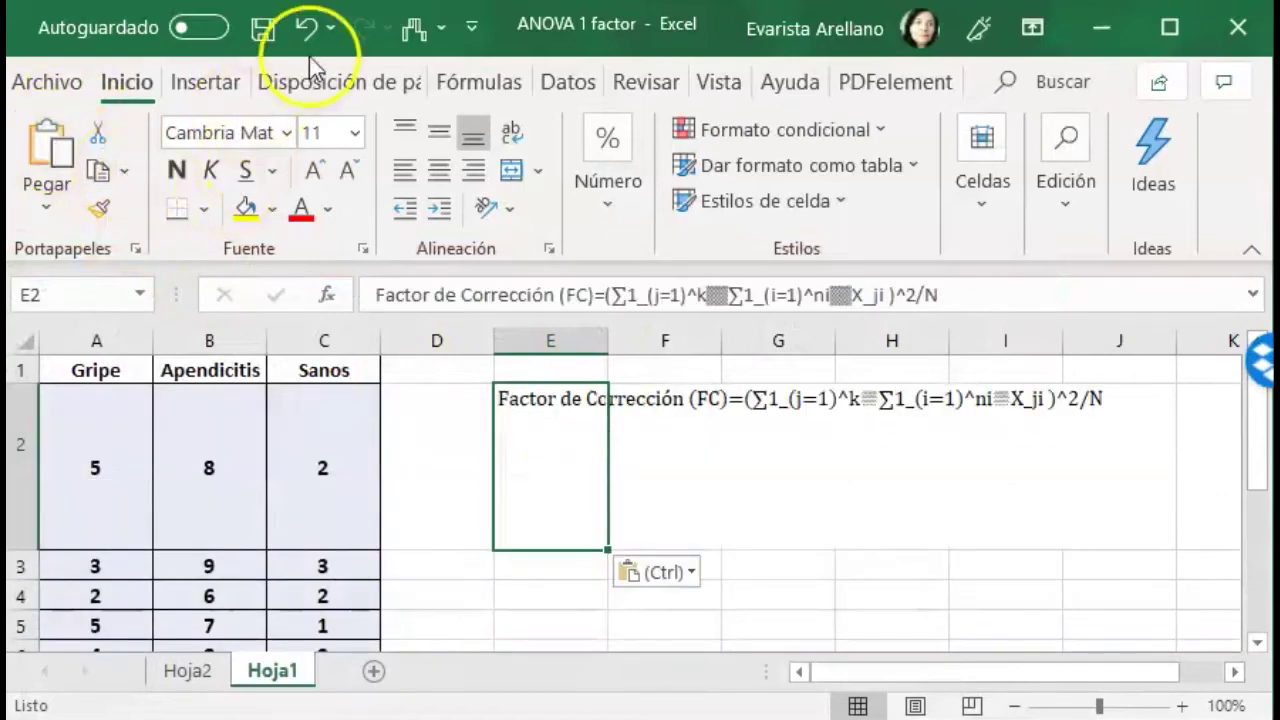
click(313, 30)
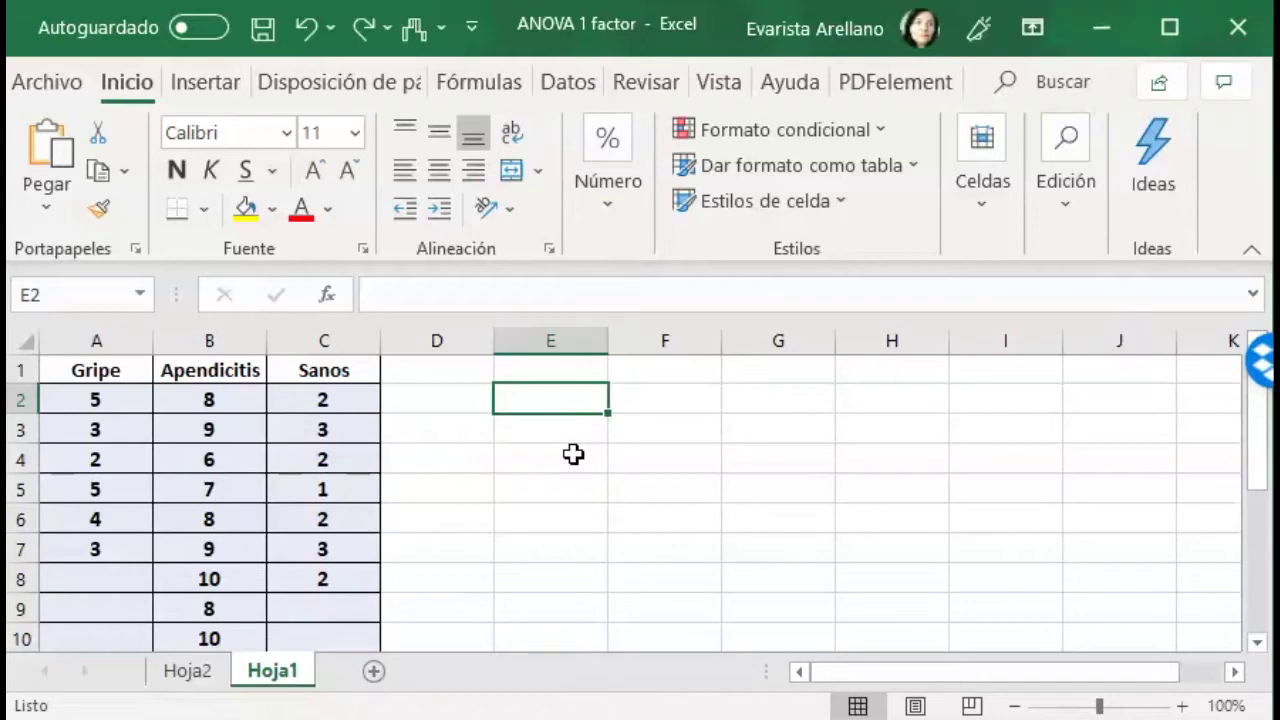
click(543, 415)
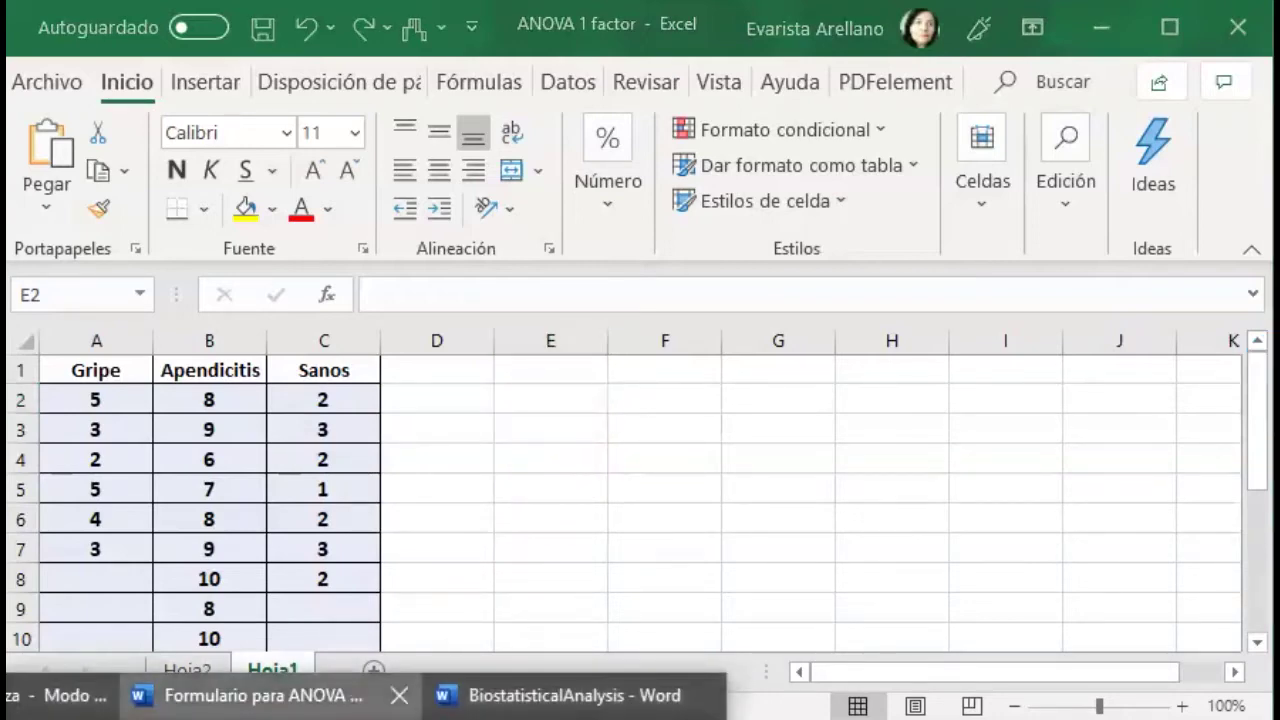
Step: Copy the FC equation block from the Word formula document and bring up paste options on Excel cell E2
click(260, 697)
click(700, 346)
scroll(789, 434, down, 3)
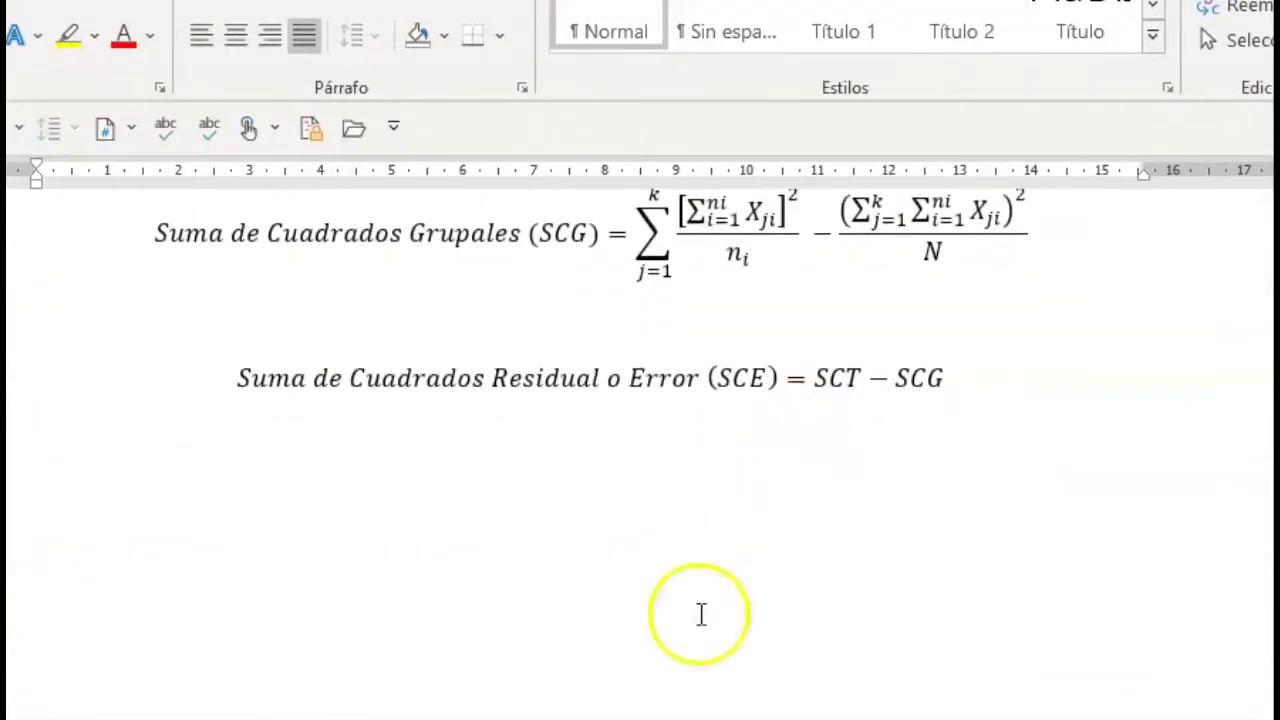
scroll(674, 585, up, 3)
click(576, 437)
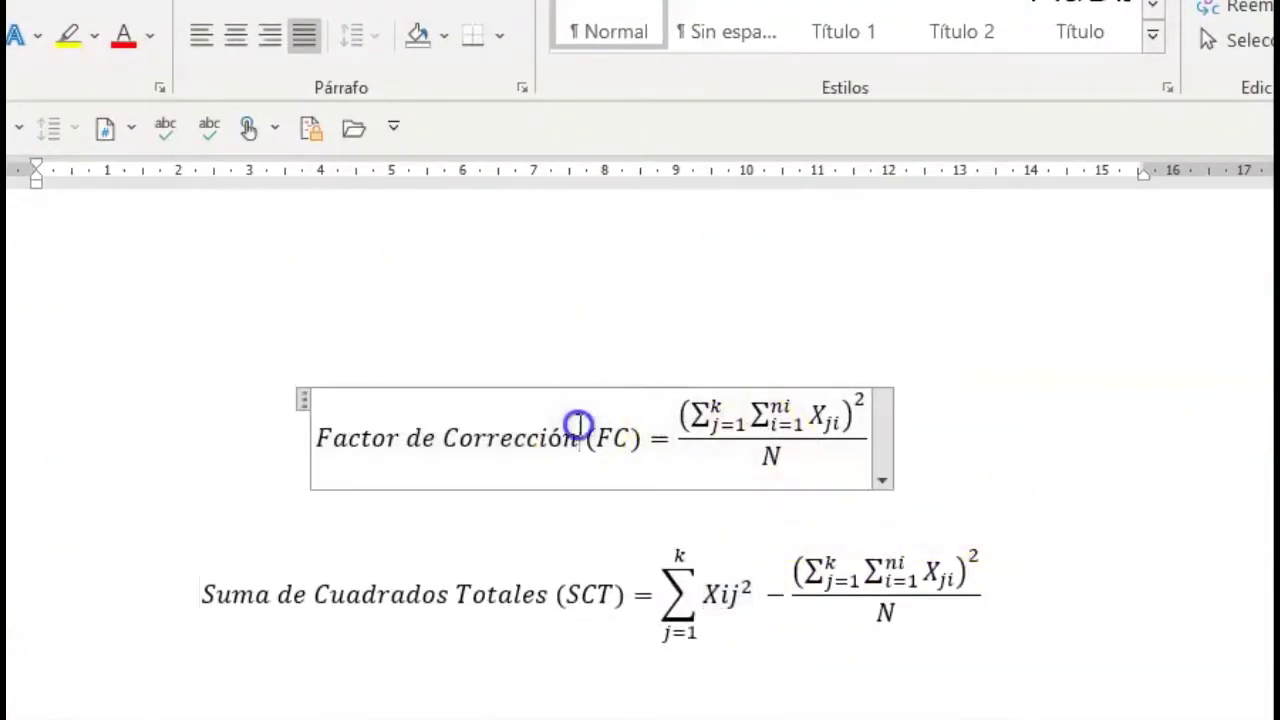
click(304, 408)
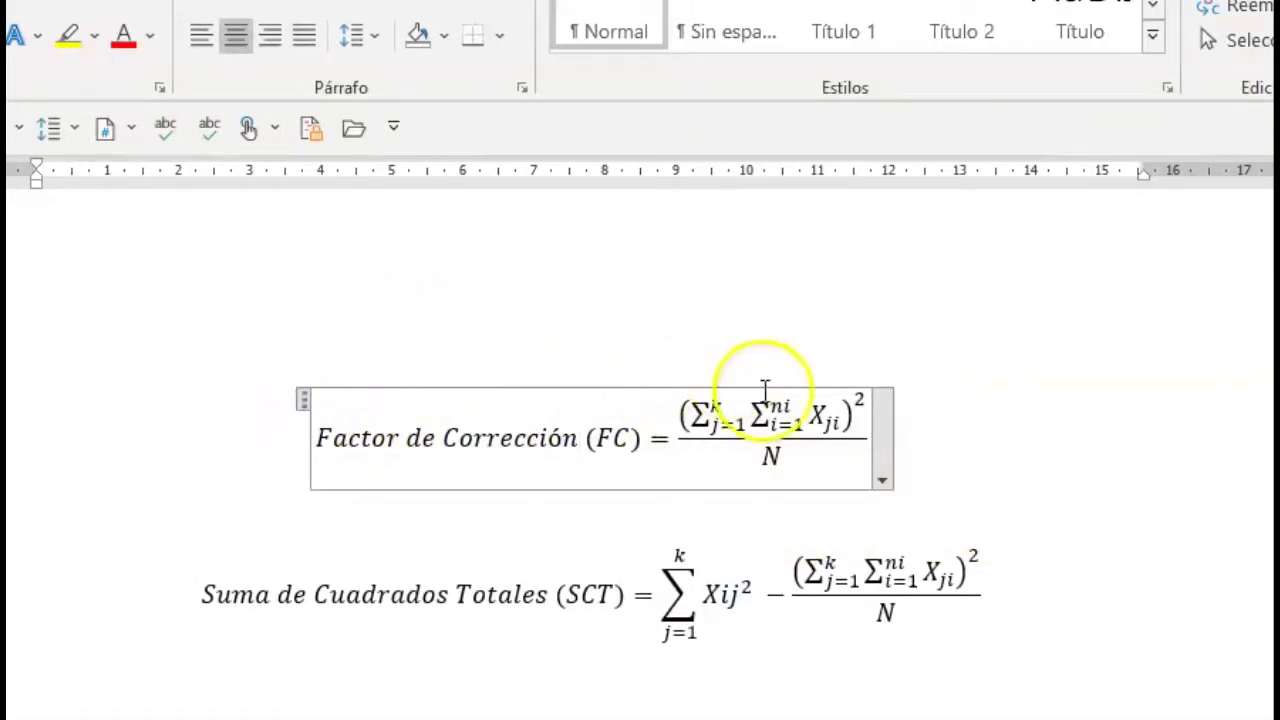
click(884, 480)
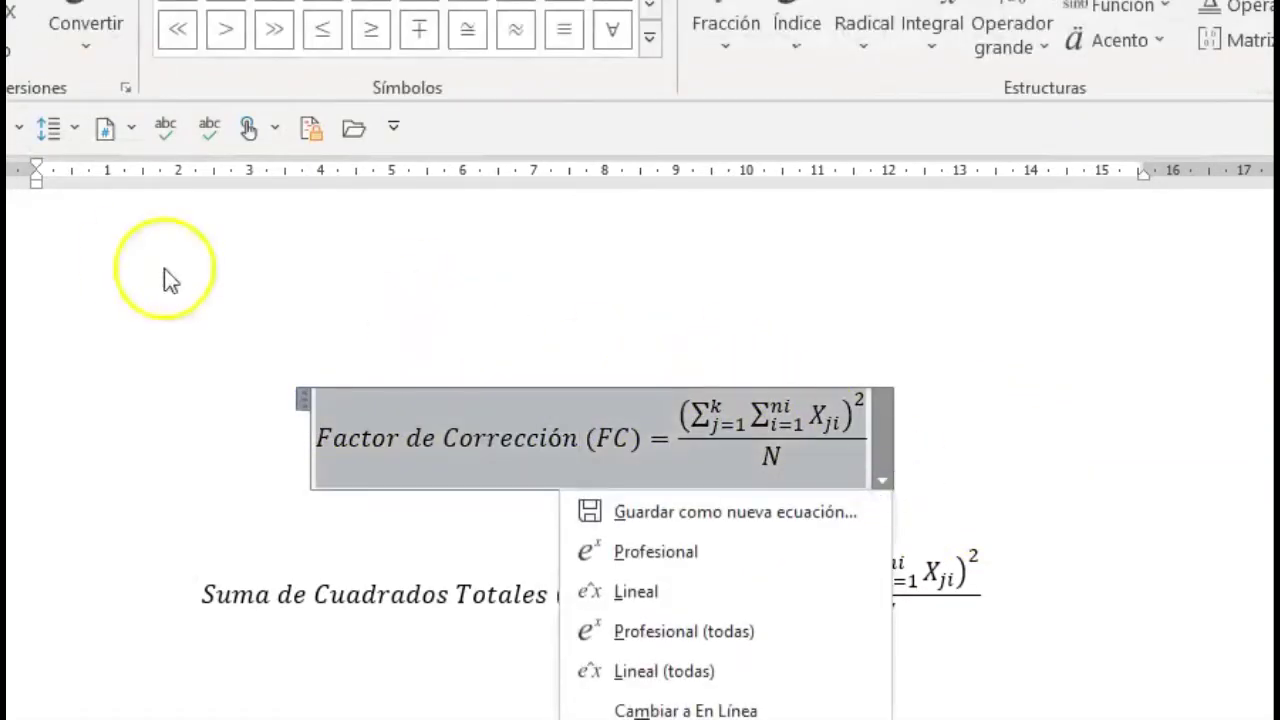
right_click(357, 440)
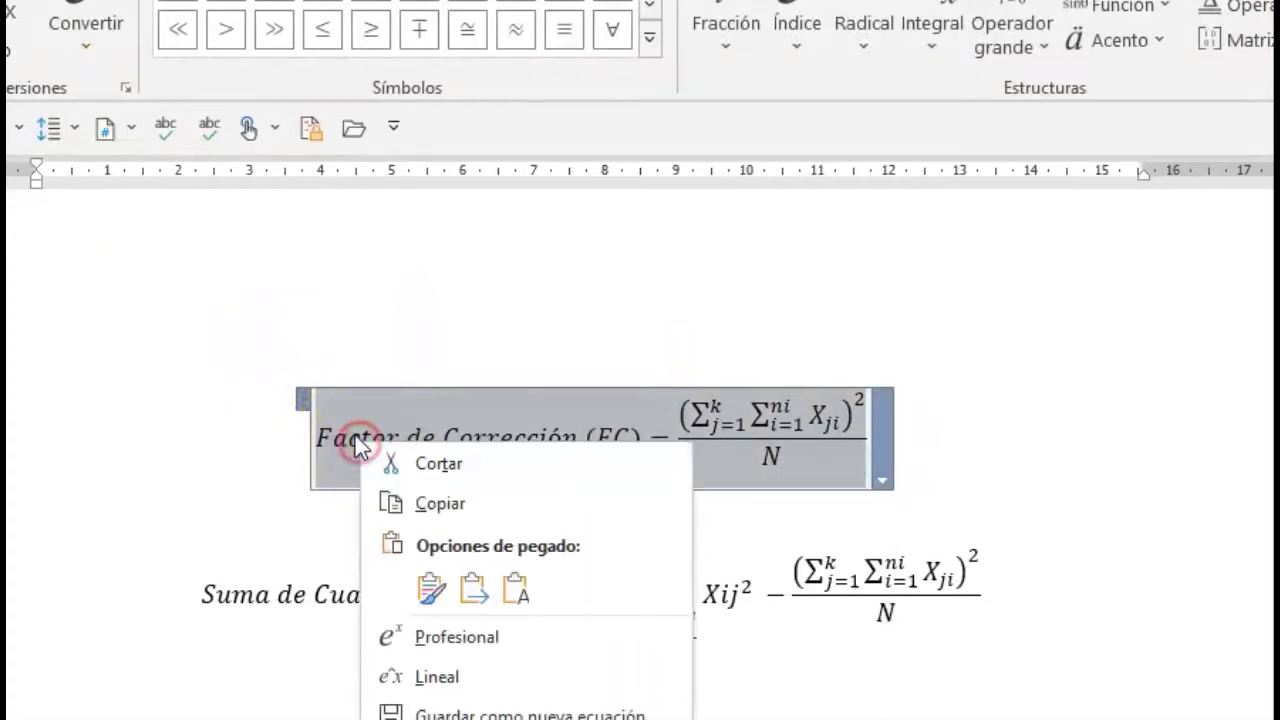
click(430, 510)
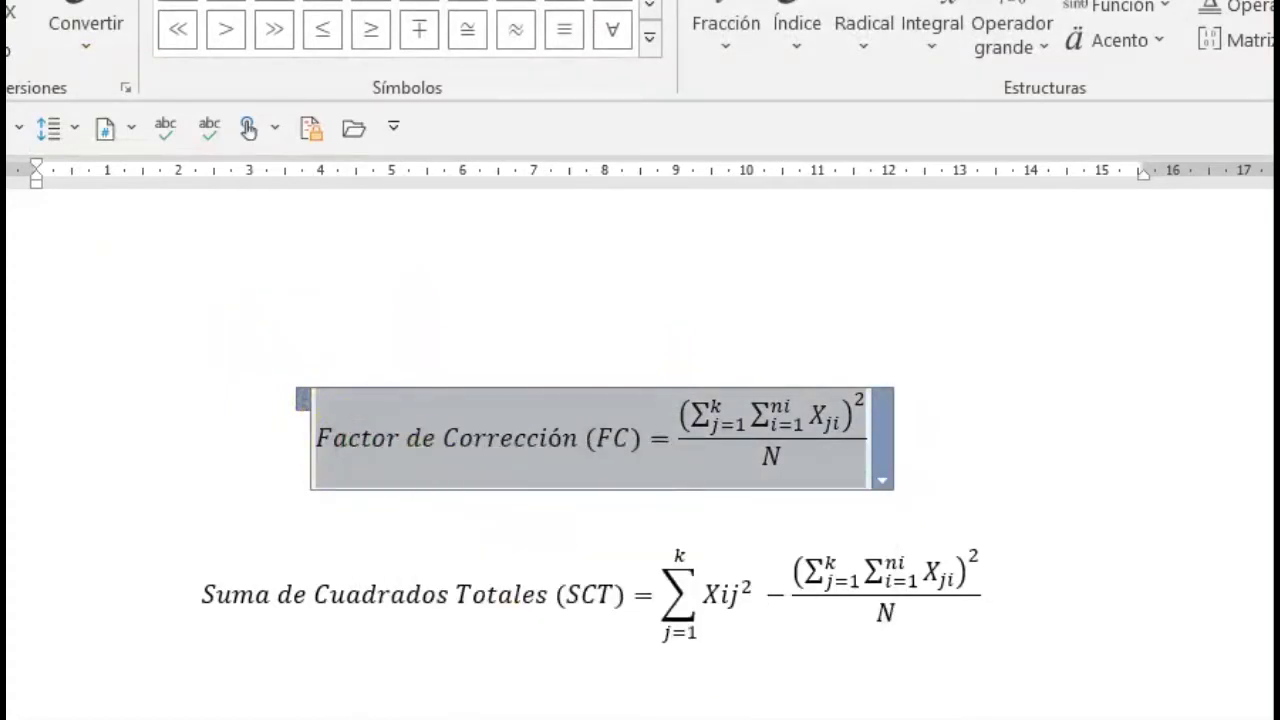
key(alt+Tab)
right_click(574, 395)
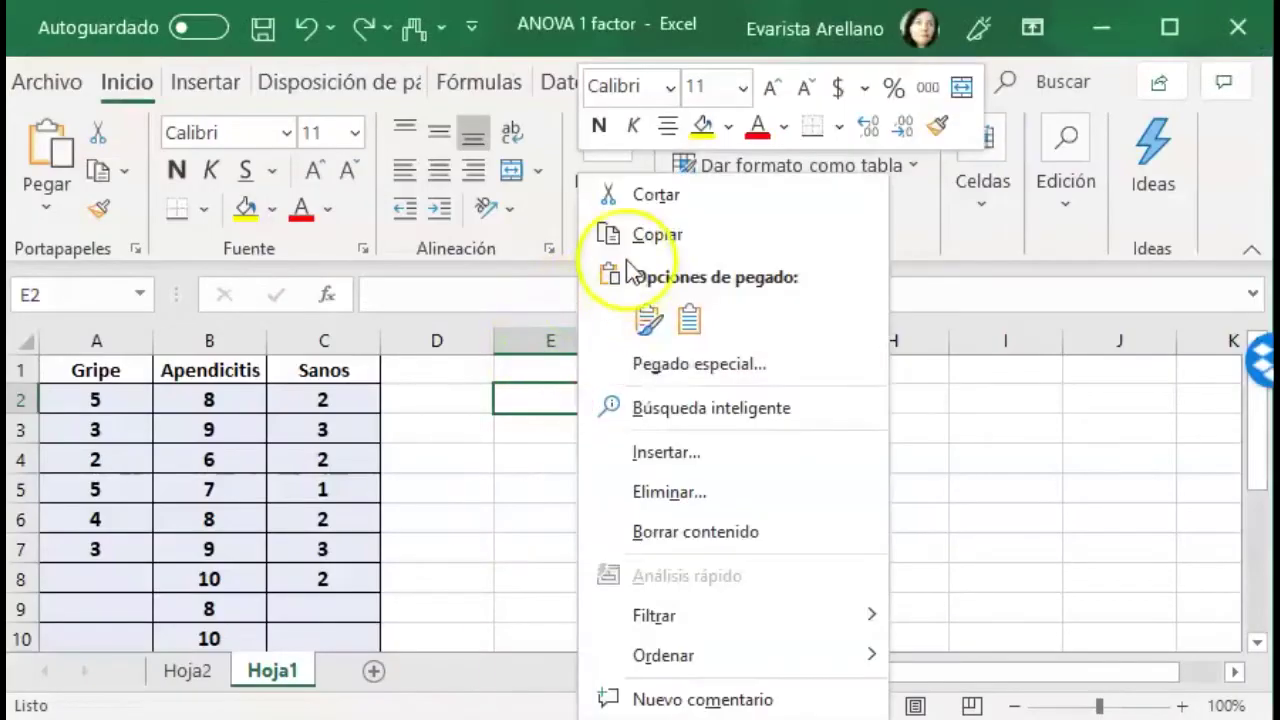
Step: Paste the Factor de Corrección equation onto the sheet at E2
click(690, 322)
click(570, 465)
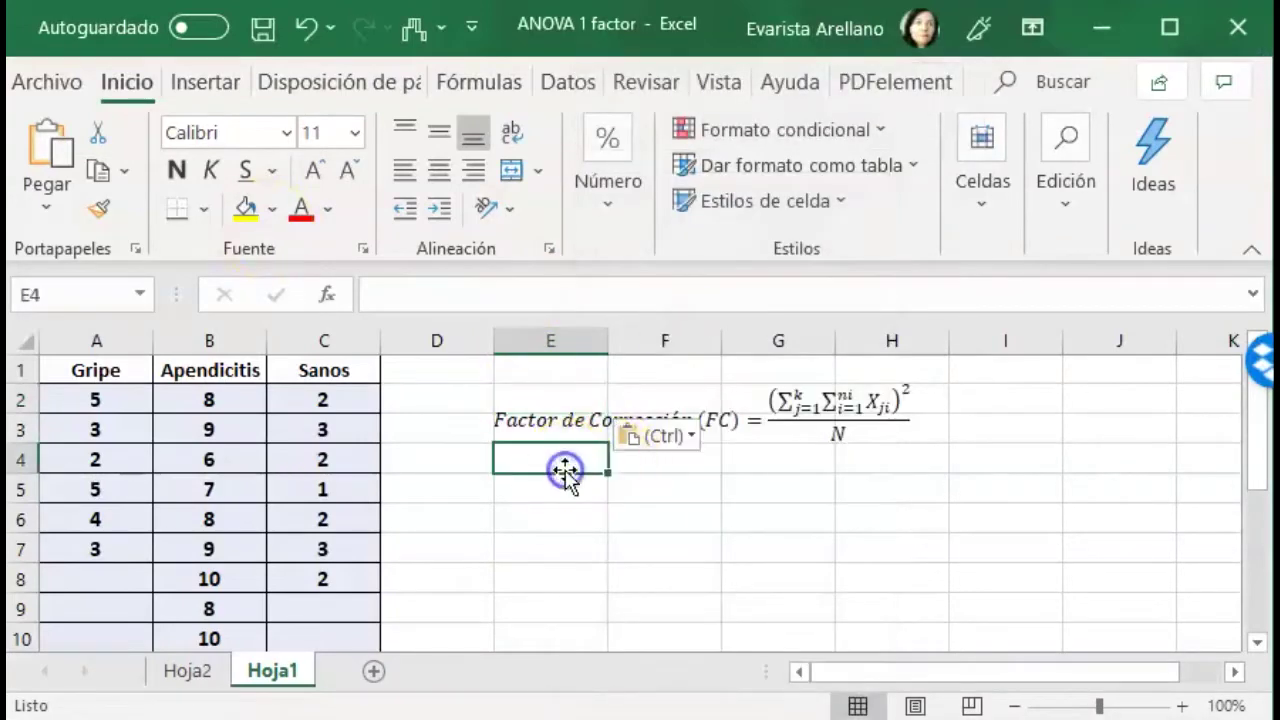
key(Escape)
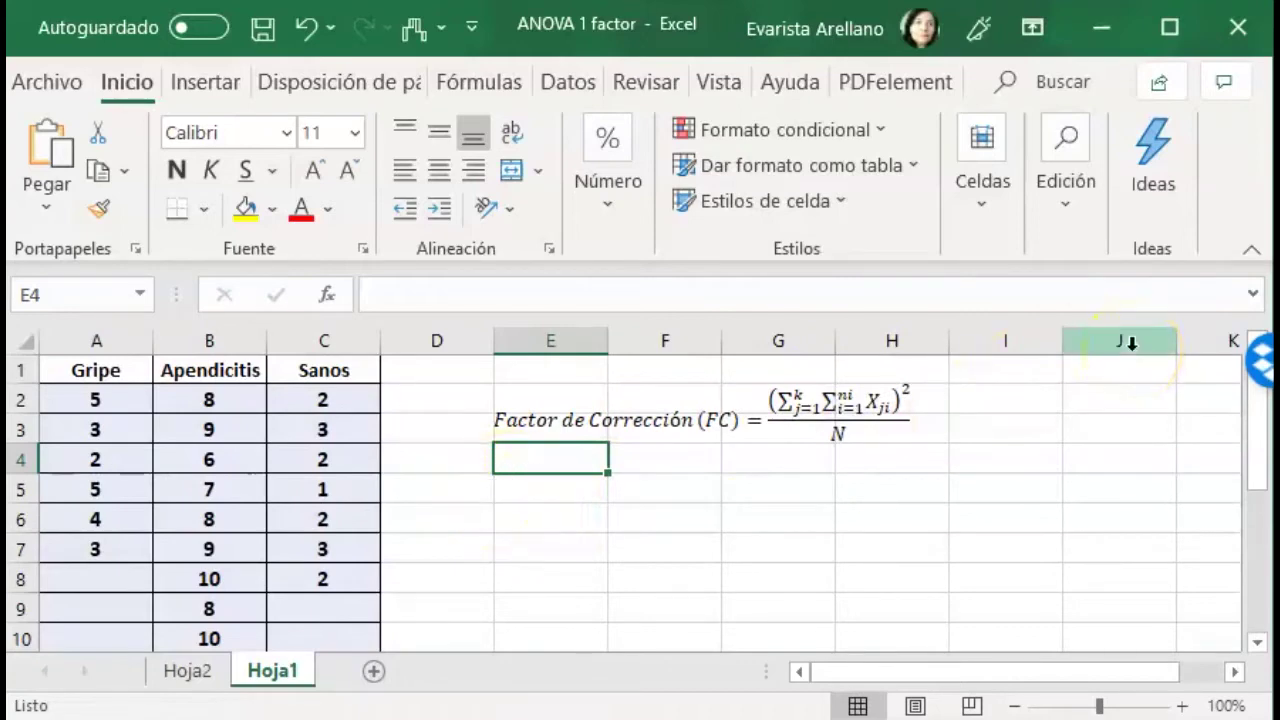
Step: Enter the label FC in D4 and move to E4 for its value
text(=)
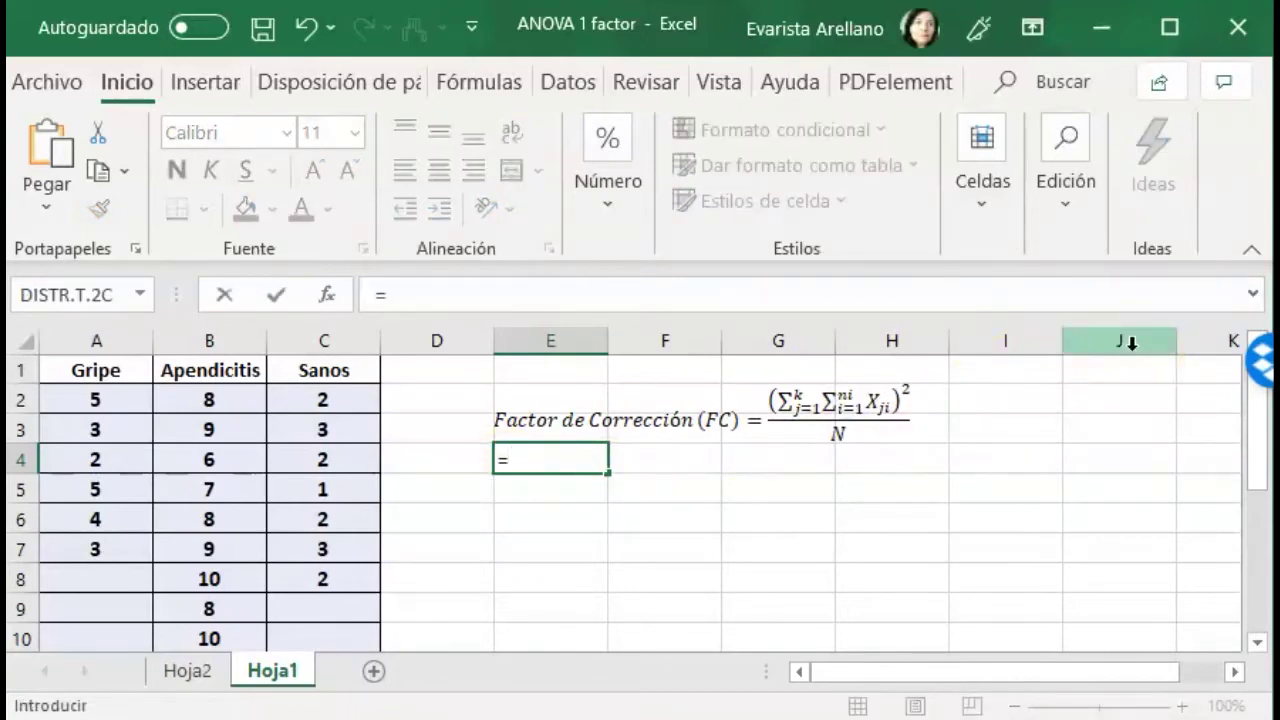
key(Escape)
key(Left)
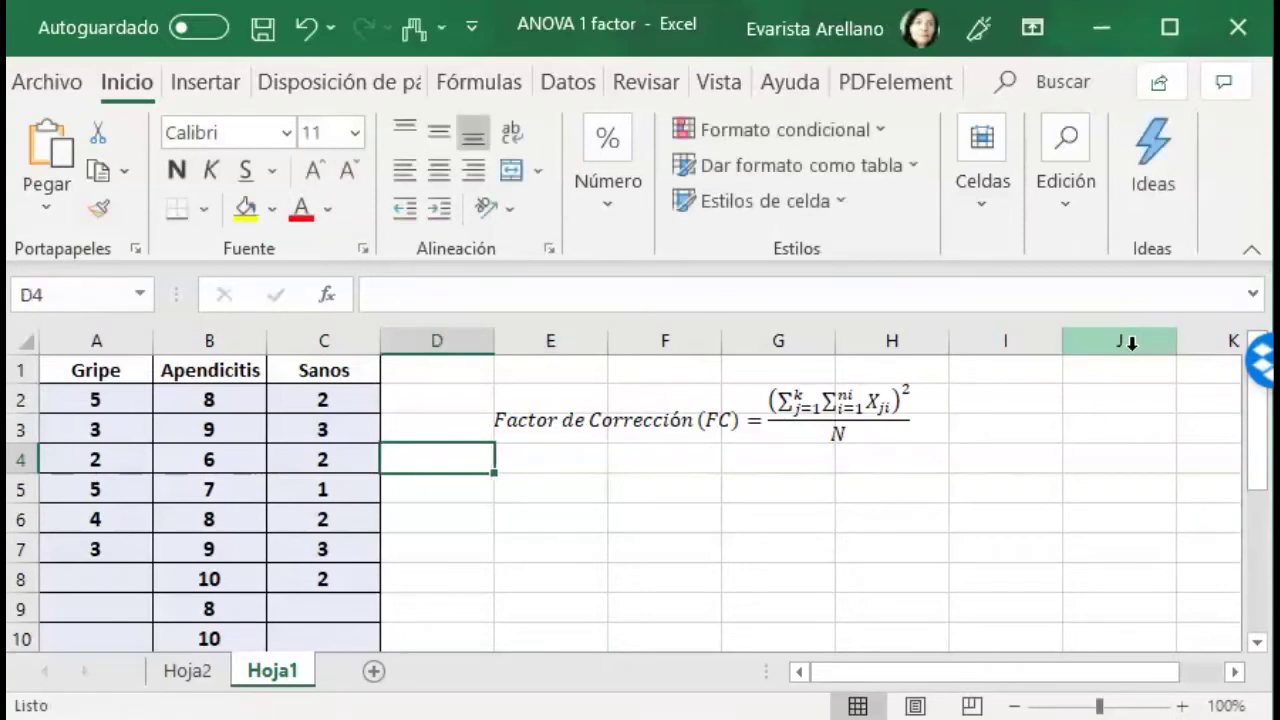
text(FC)
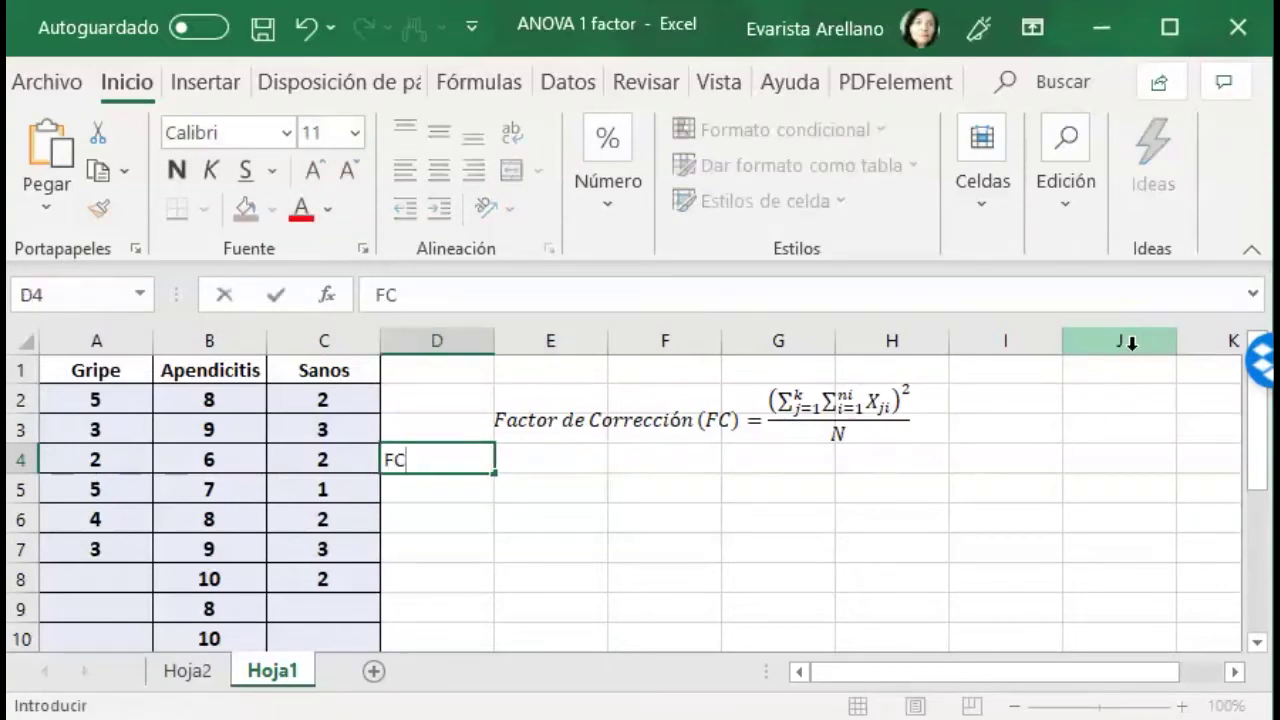
key(Tab)
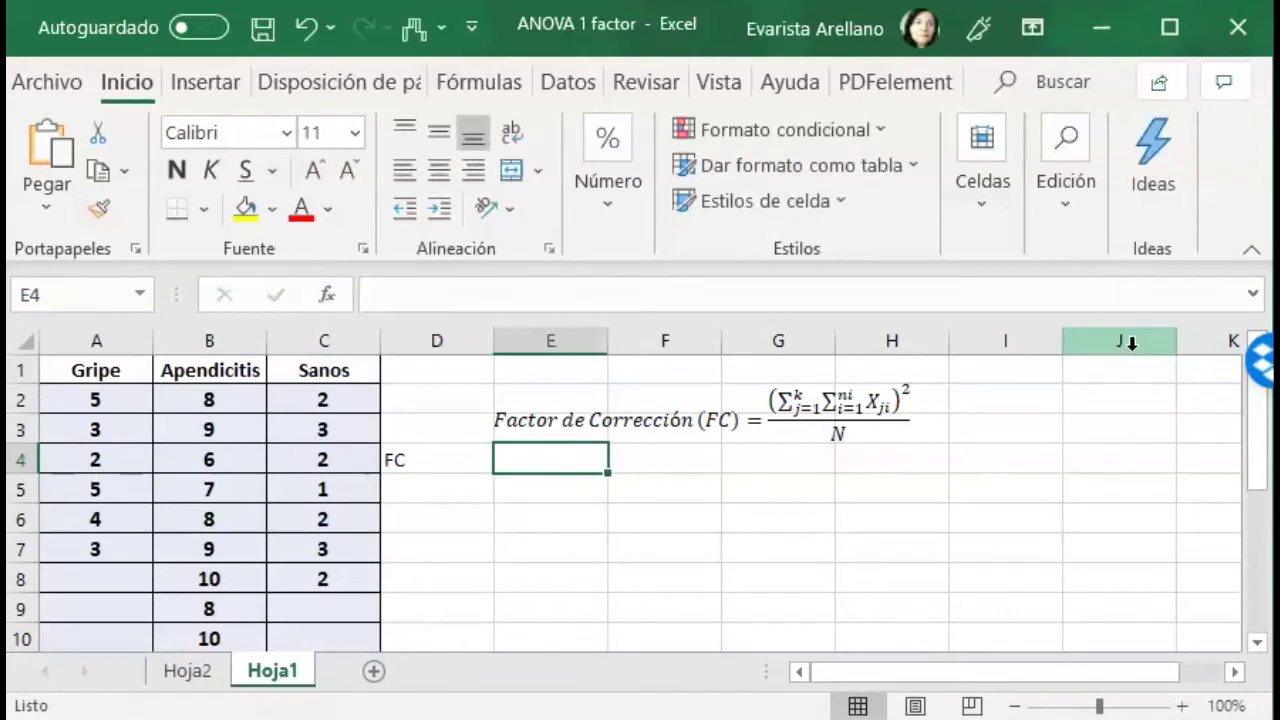
Step: Start the E4 formula as =suma(A2:C10)^2, dragging over the data range A2:C10
text(+)
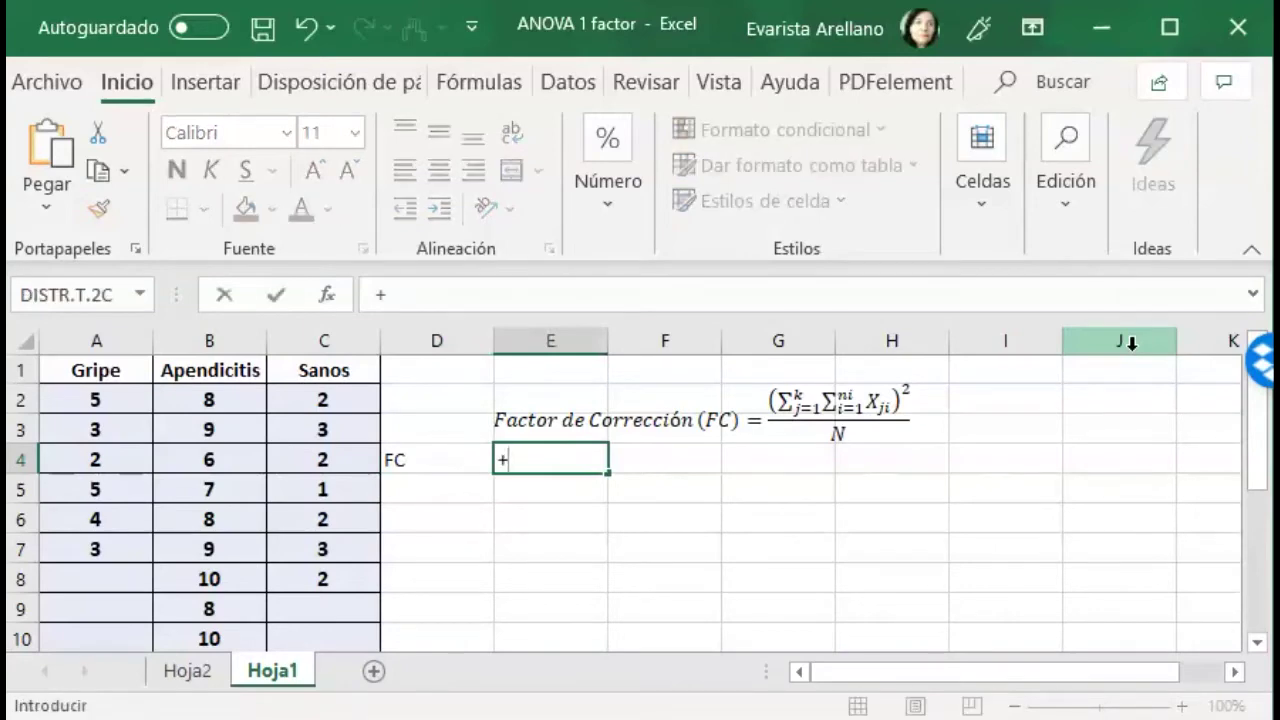
key(BackSpace)
text(=)
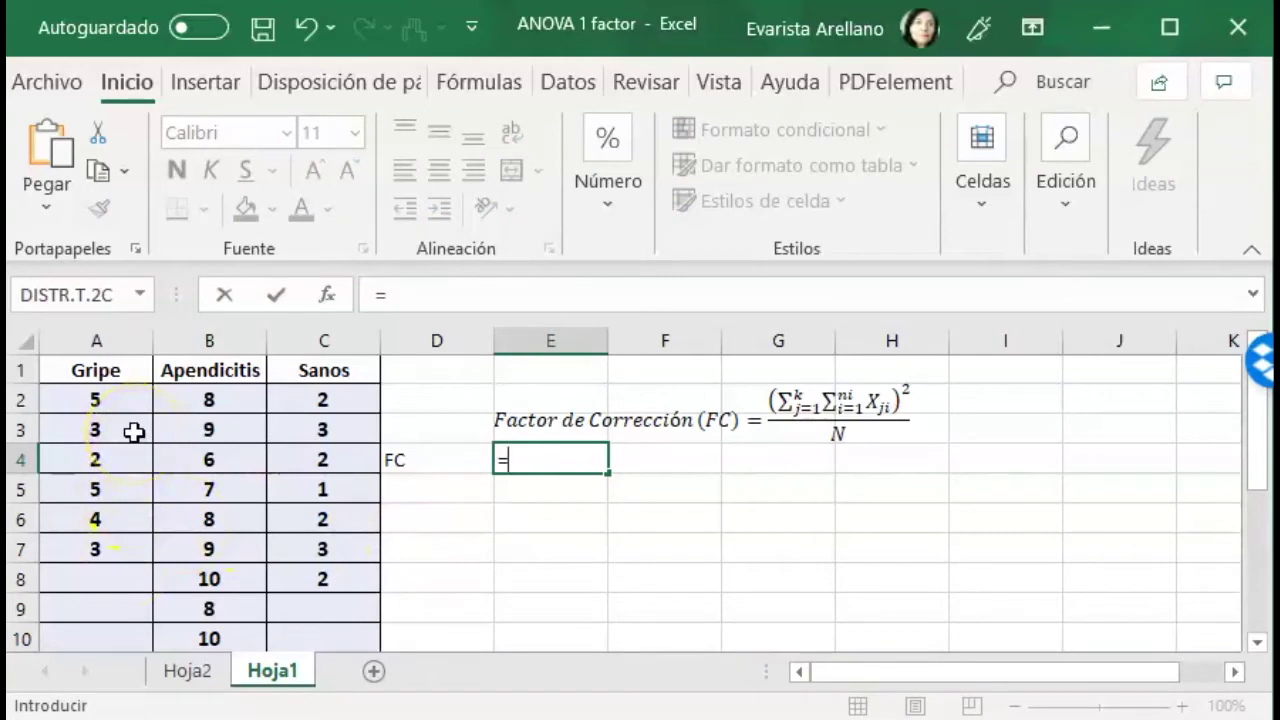
text(suma)
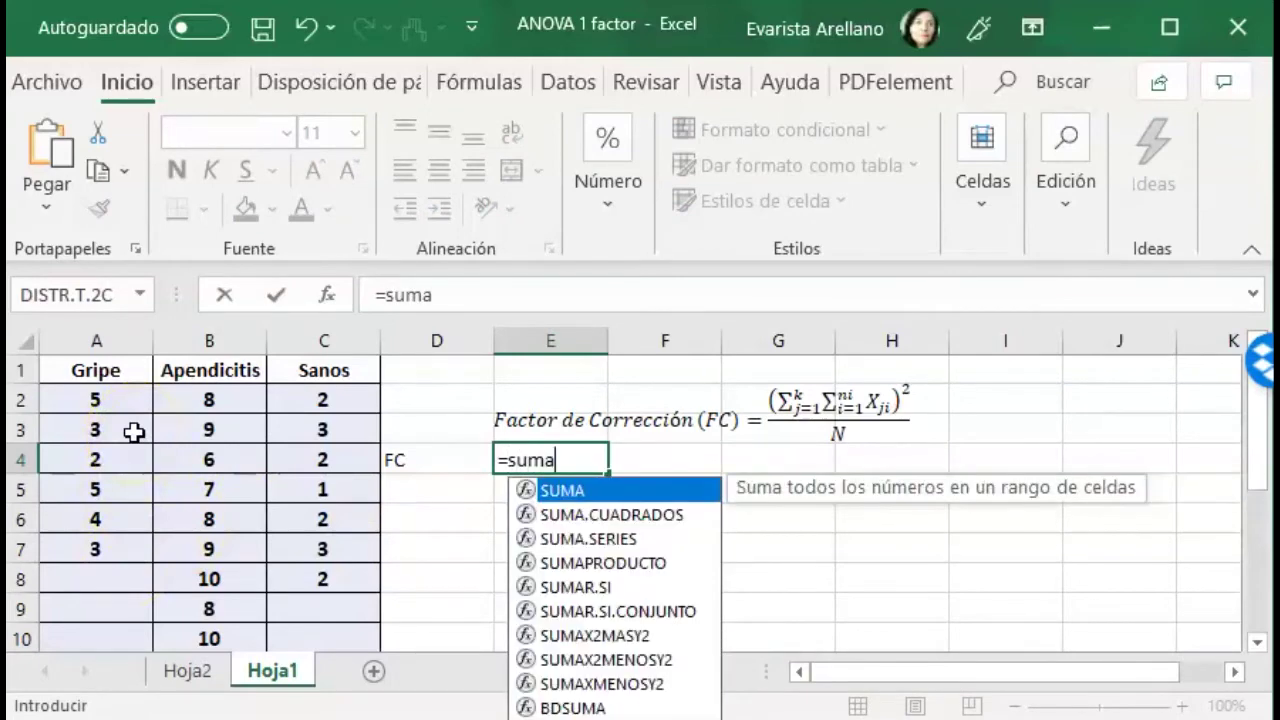
text(()
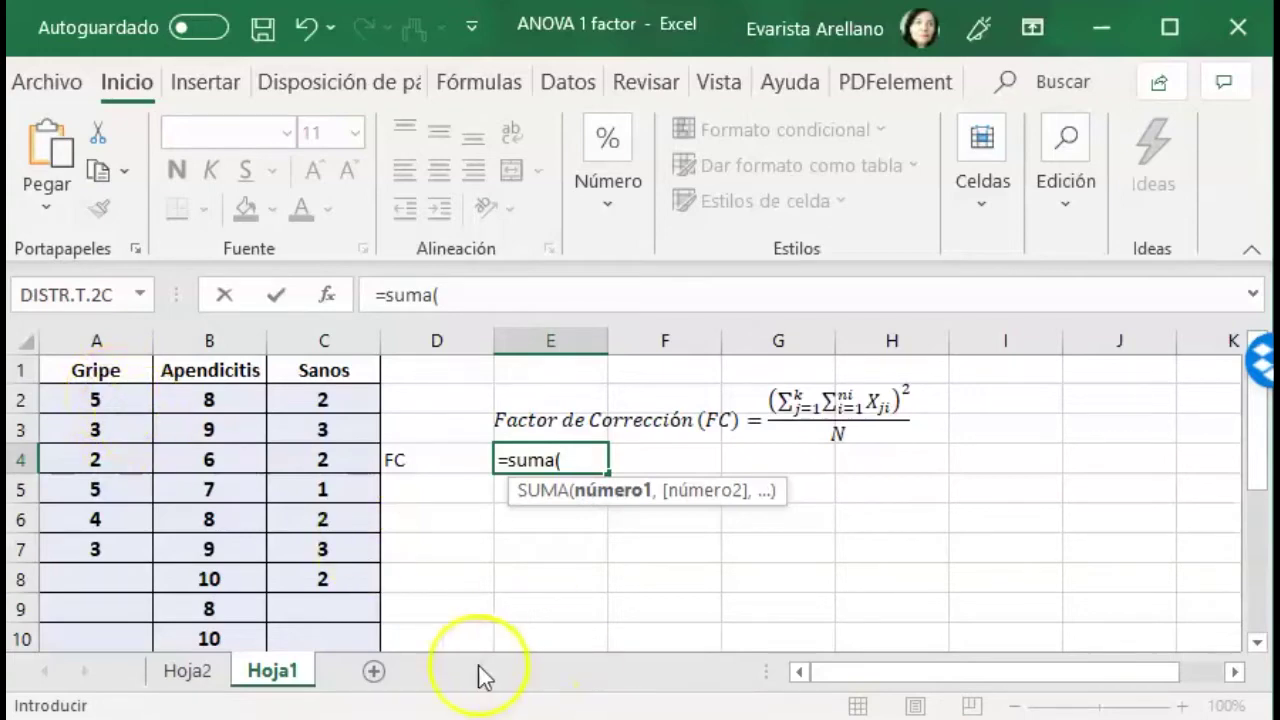
scroll(389, 580, down, 1)
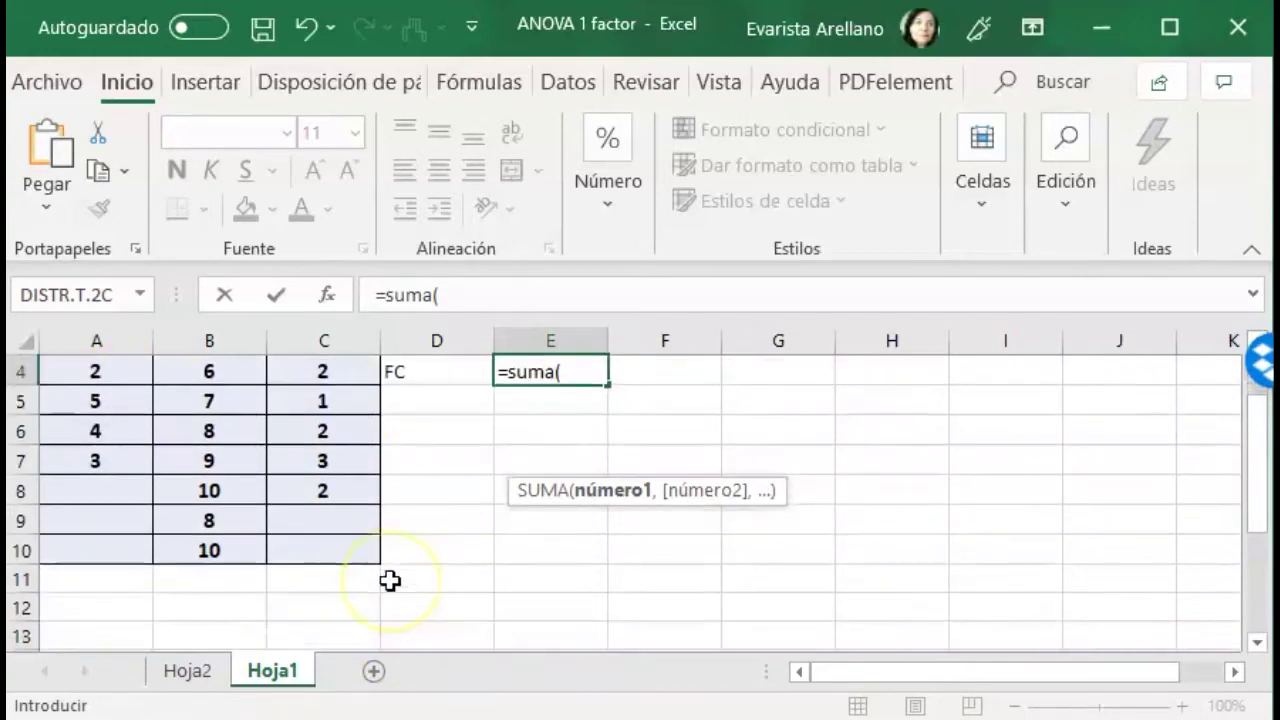
scroll(389, 580, up, 1)
drag(84, 400, 331, 626)
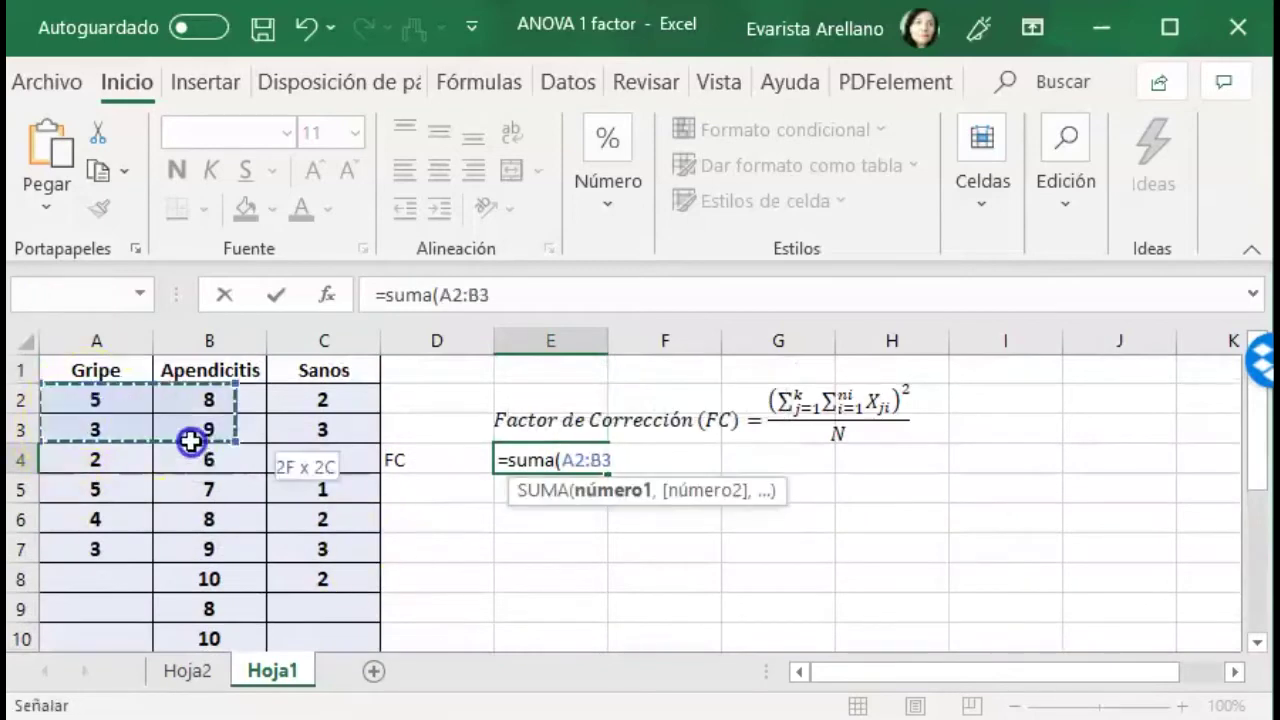
drag(332, 638, 332, 638)
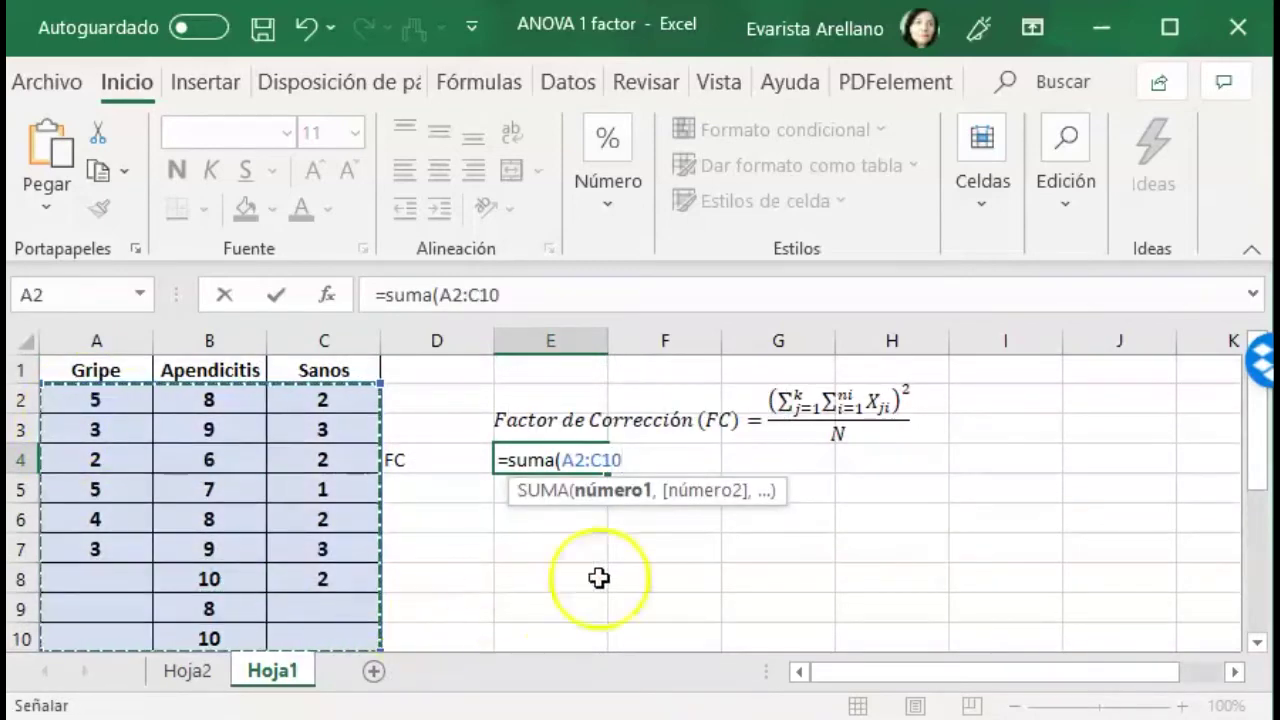
text())
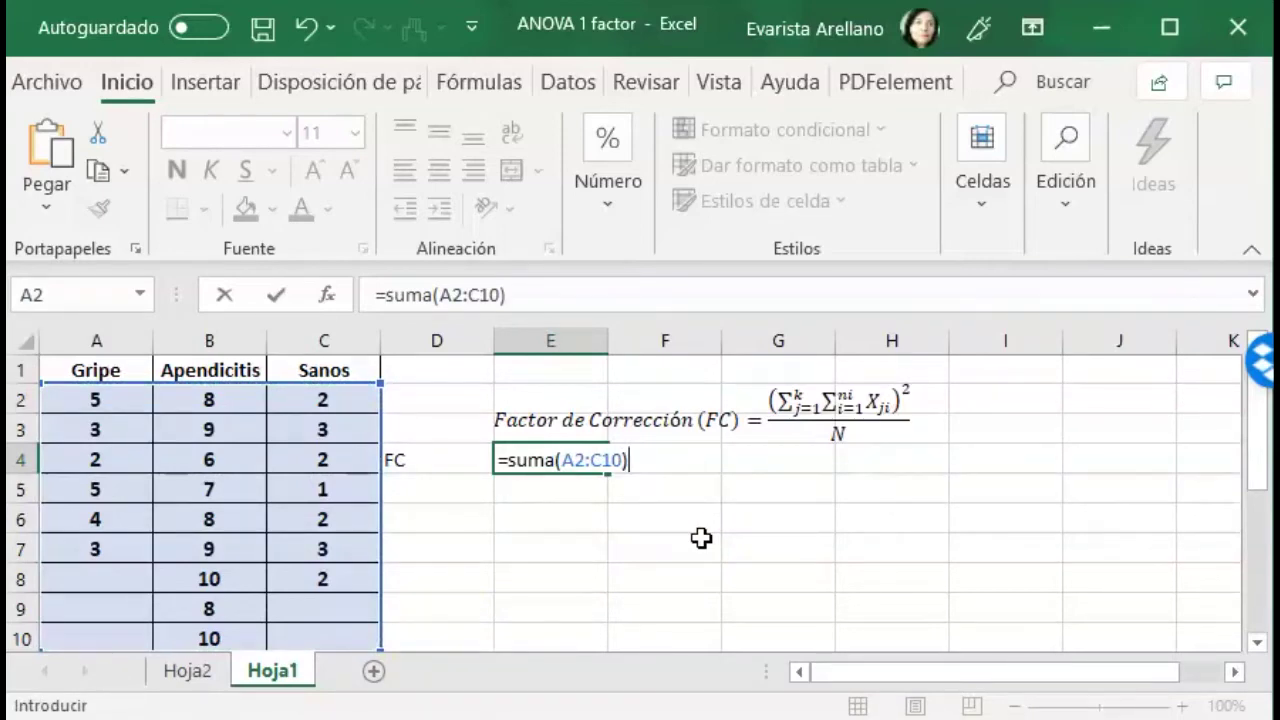
text(^2)
Step: Wrap the squared sum in parentheses and divide by 22, giving the correction factor 570.181818
click(508, 460)
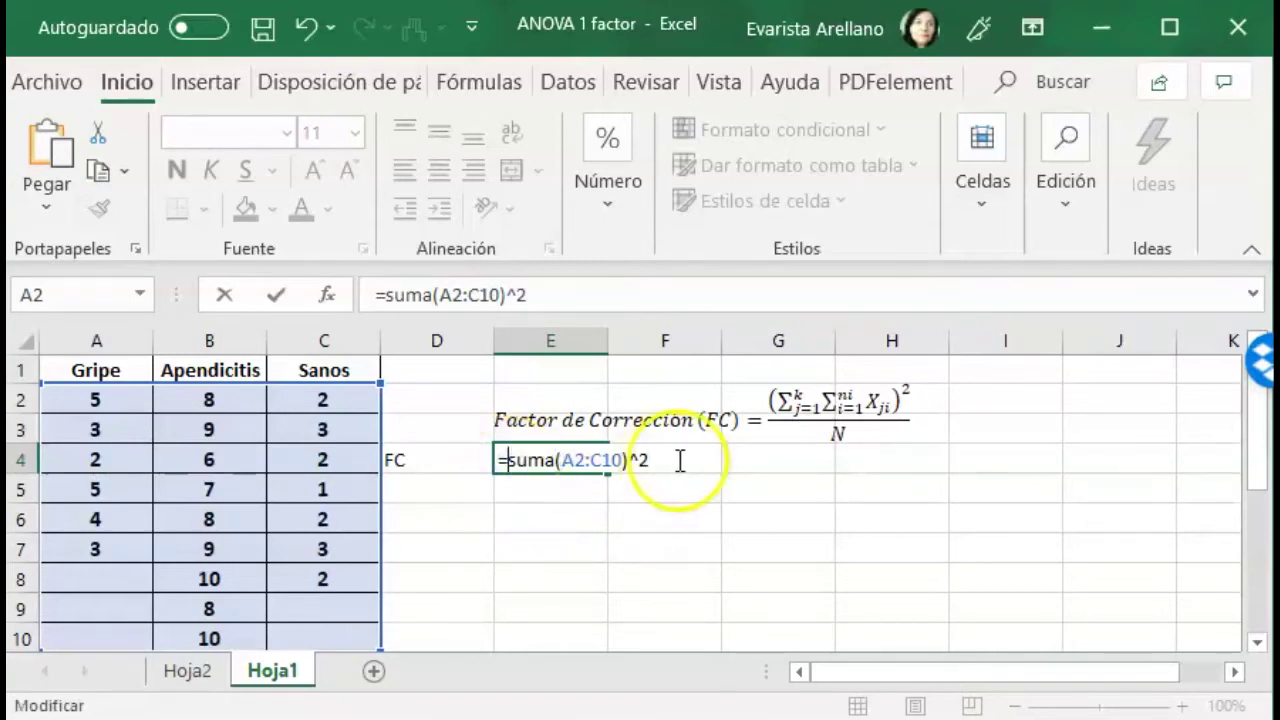
text(()
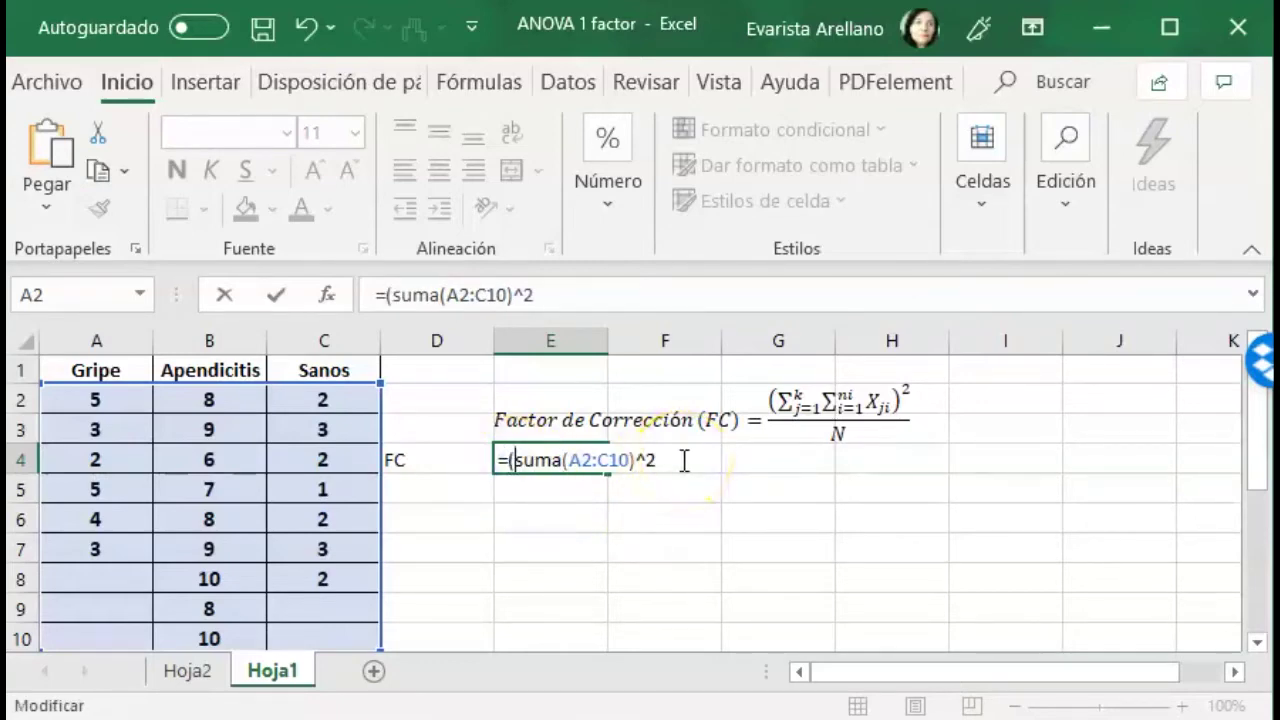
key(Right)
key(Right)
key(Right)
key(Right)
key(Right)
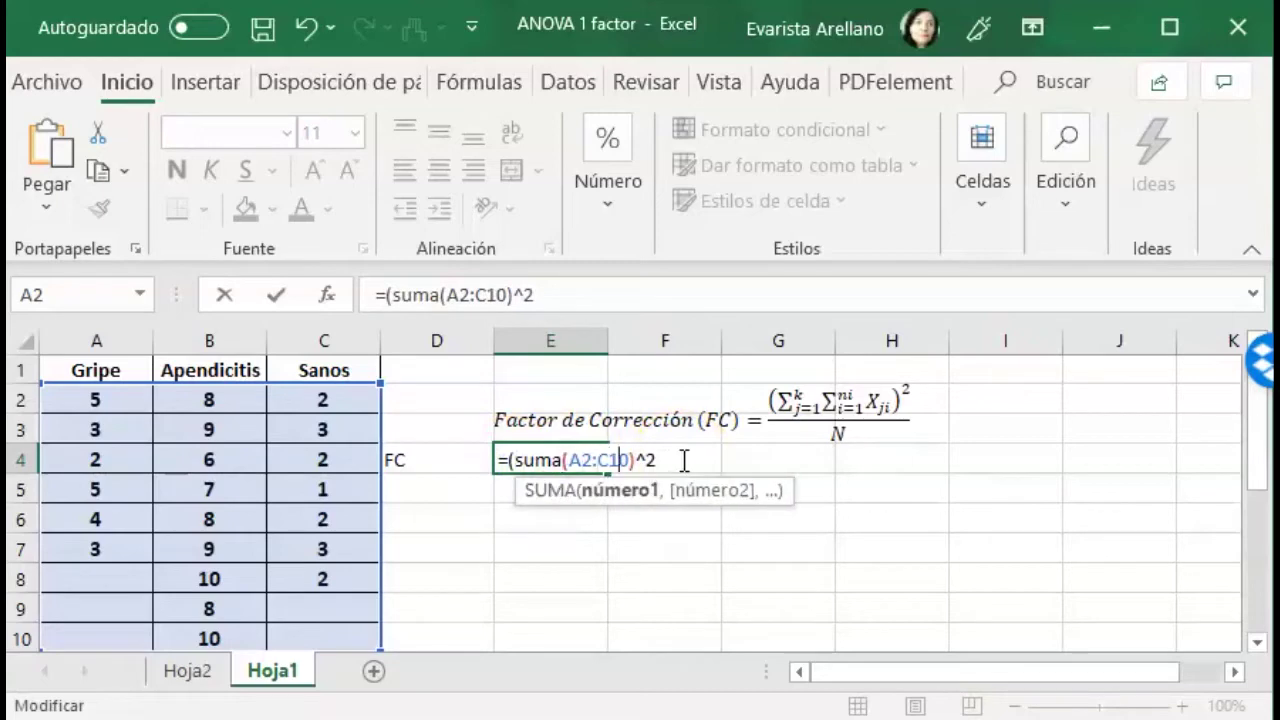
key(Right)
key(Right)
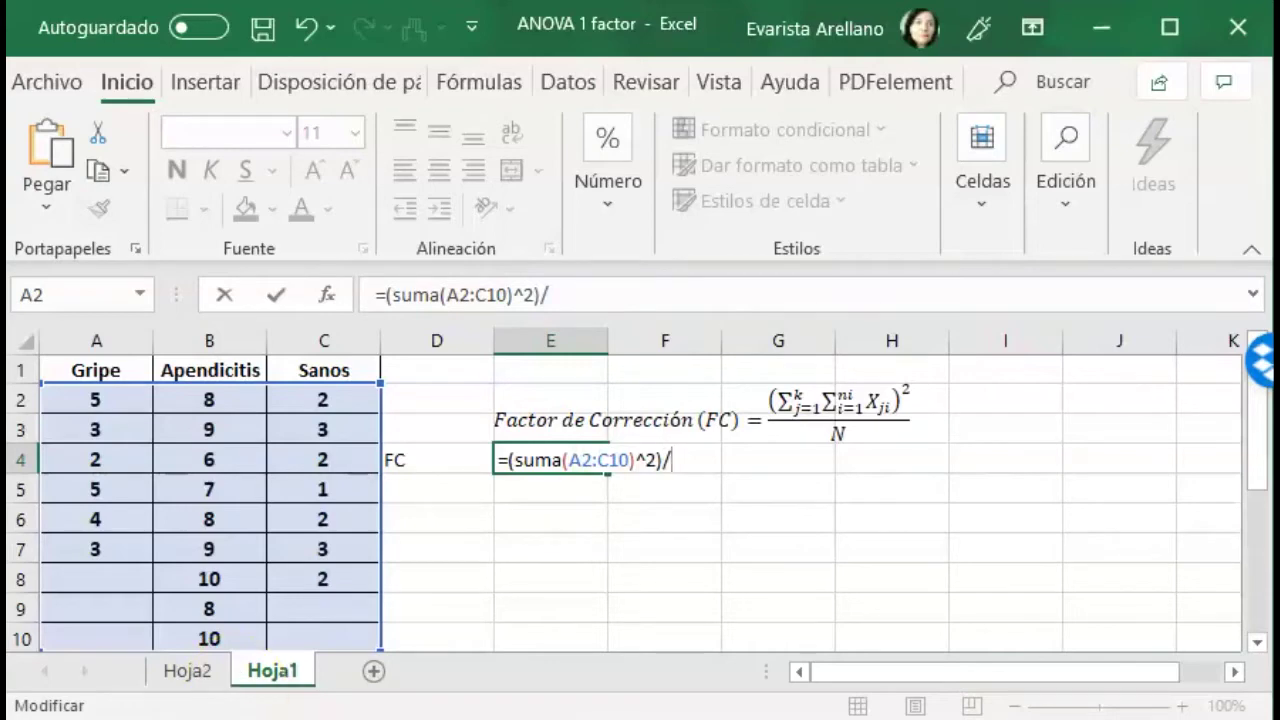
text(2)
text(2)
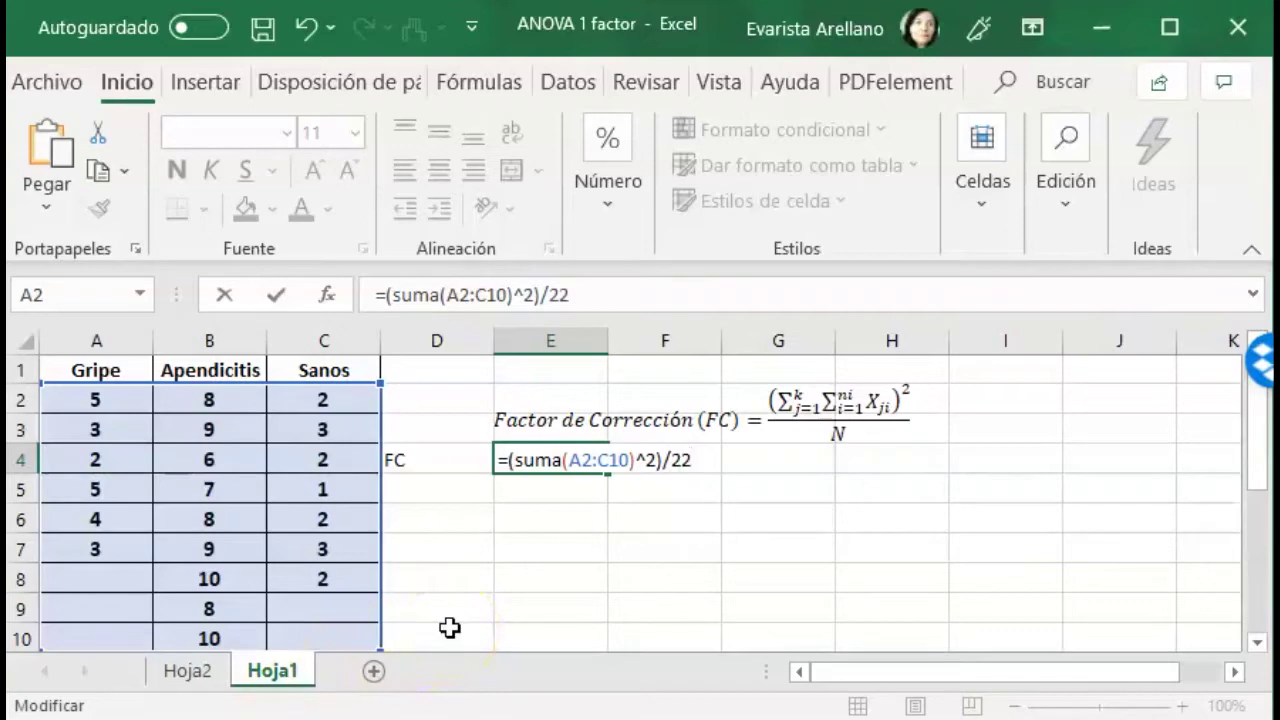
key(Return)
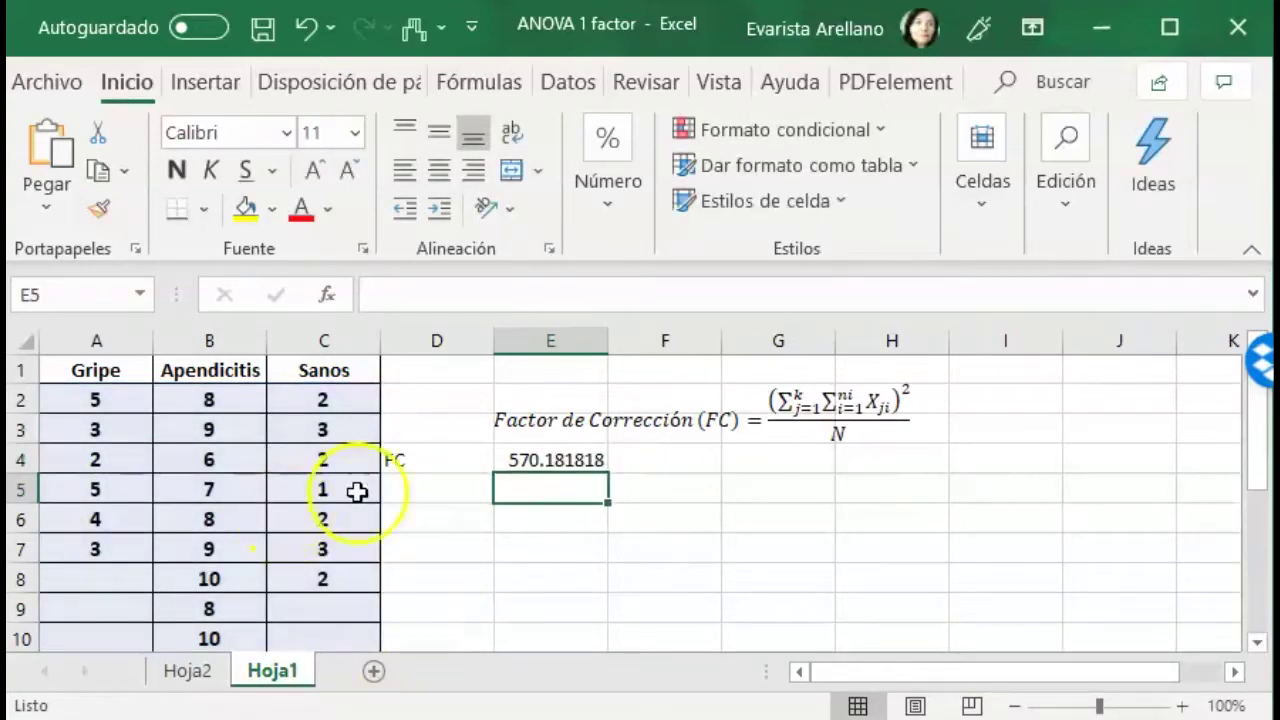
Step: Reduce the FC value in E4 to two decimals with Decrease Decimal, showing 570.18
click(525, 460)
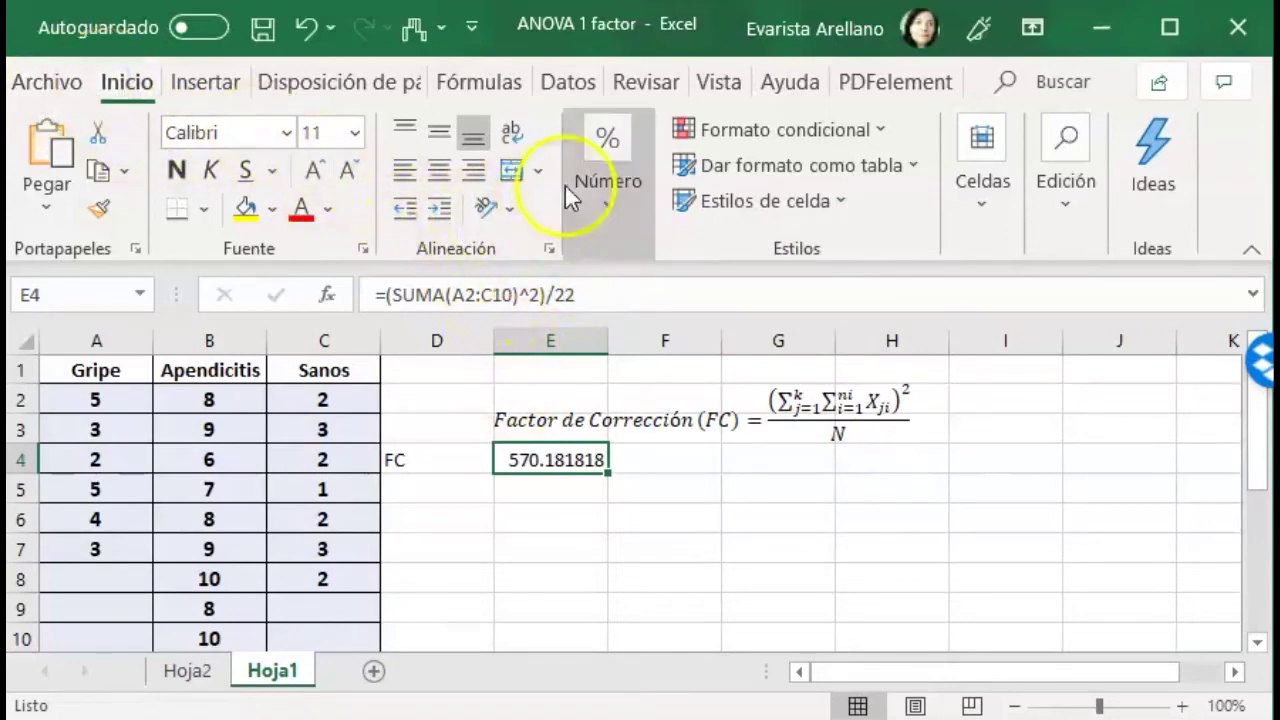
click(603, 196)
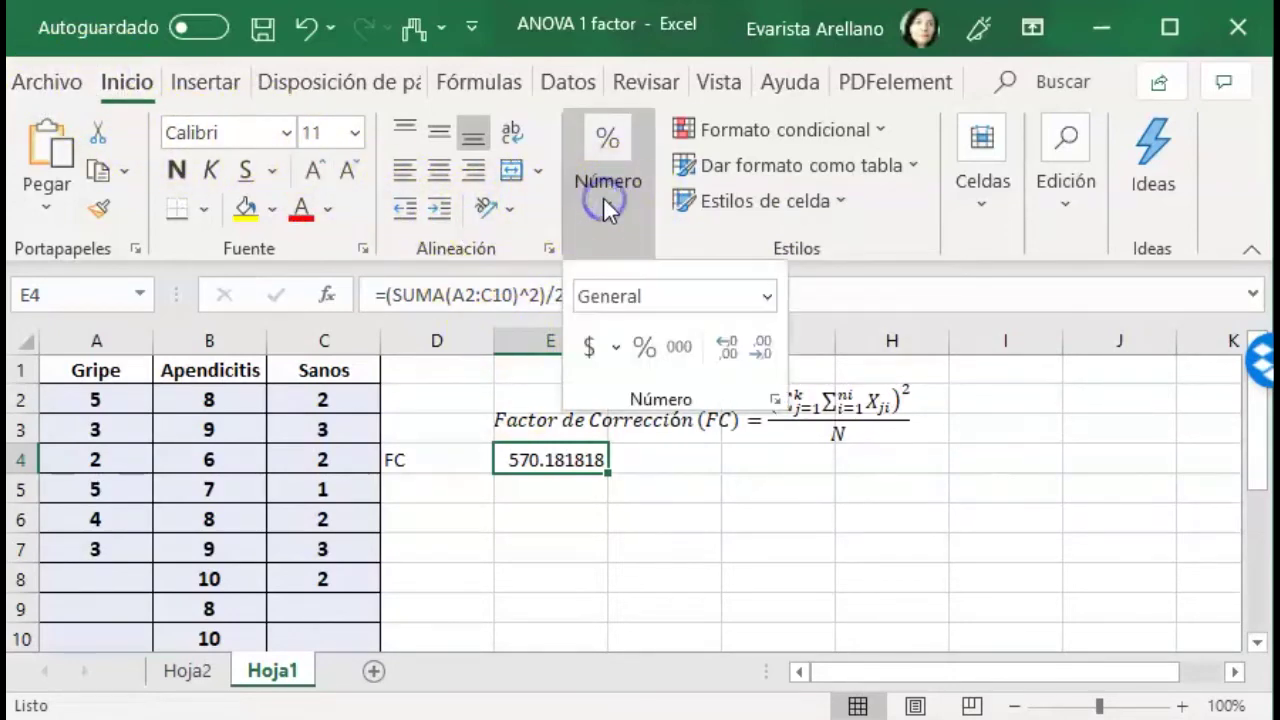
click(762, 346)
click(764, 346)
click(766, 346)
click(766, 346)
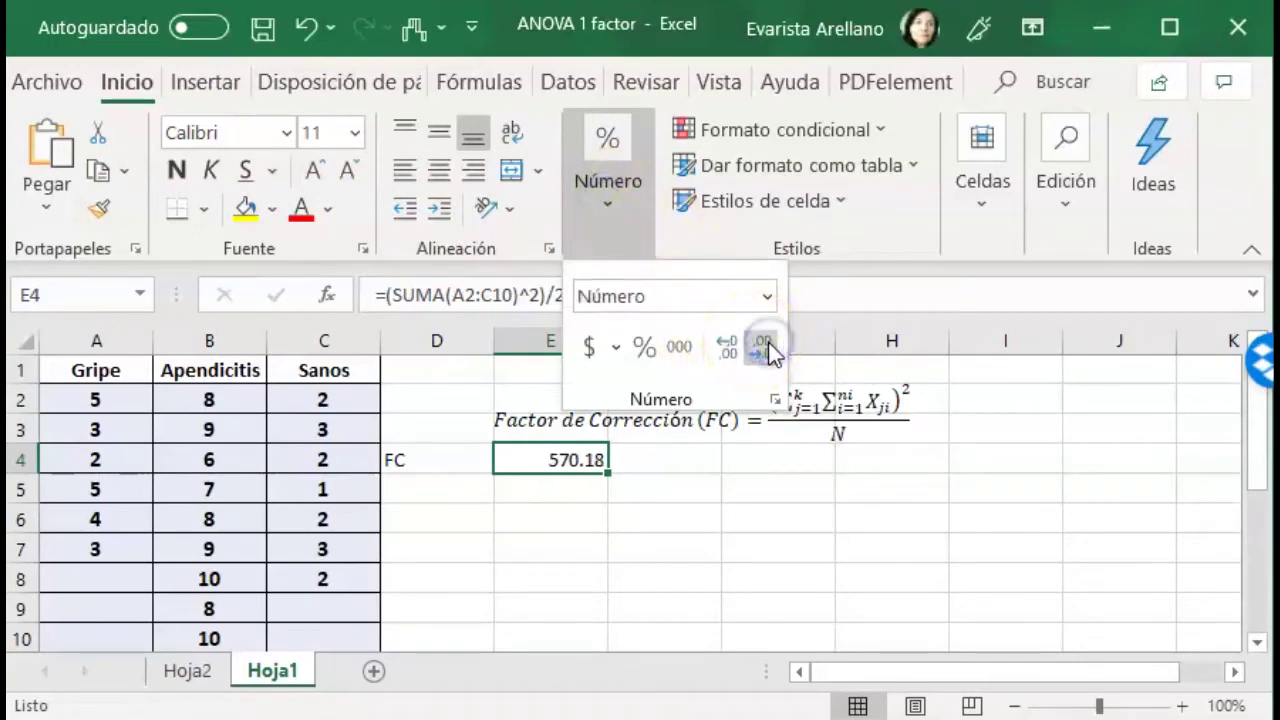
click(555, 490)
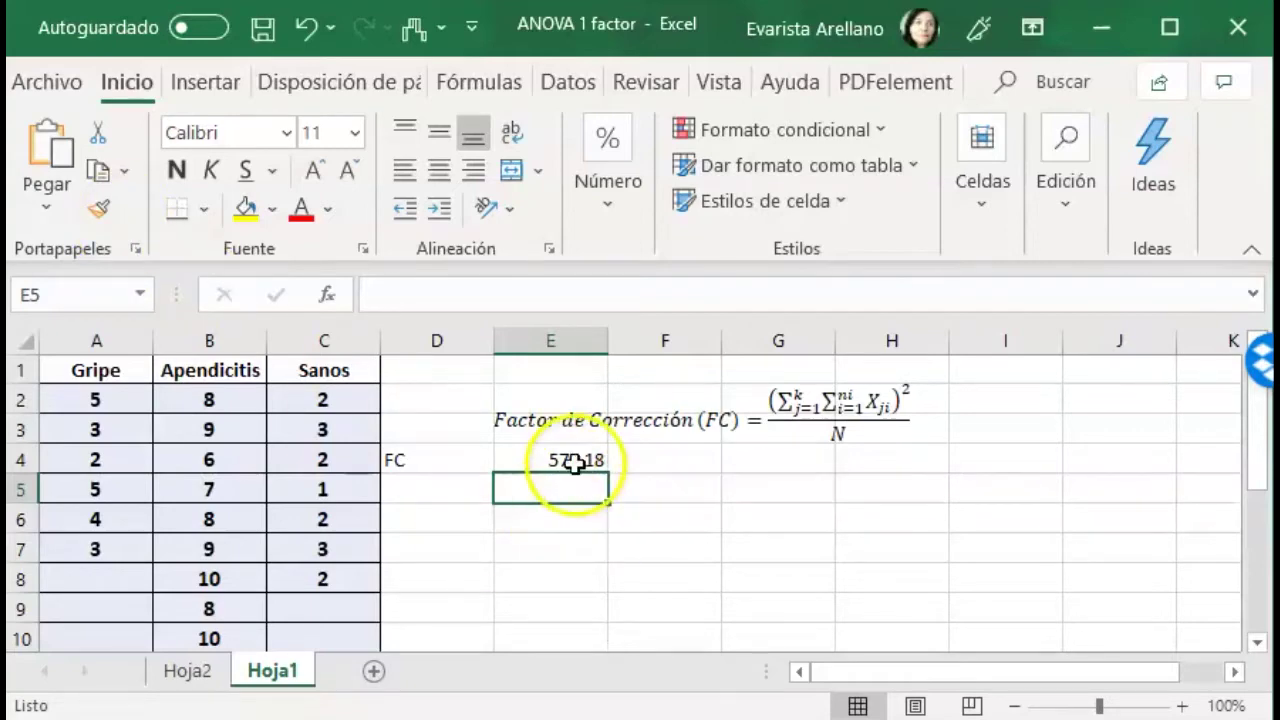
click(431, 502)
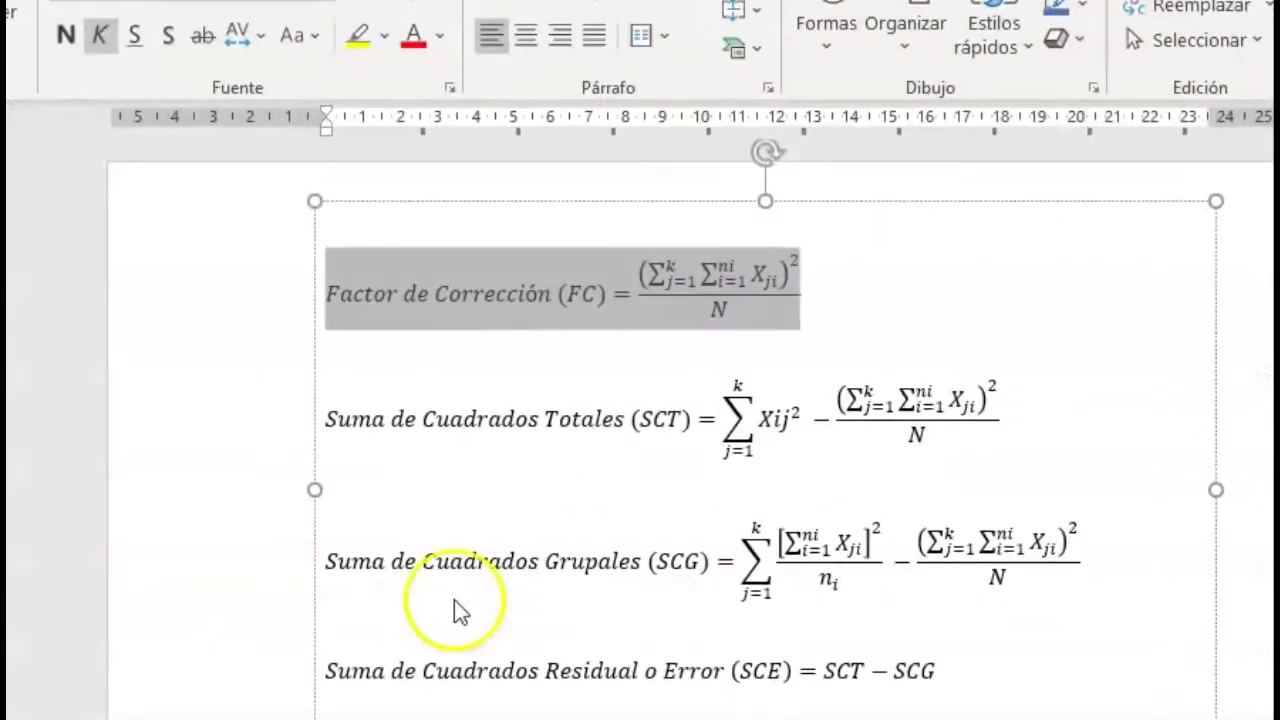
click(636, 386)
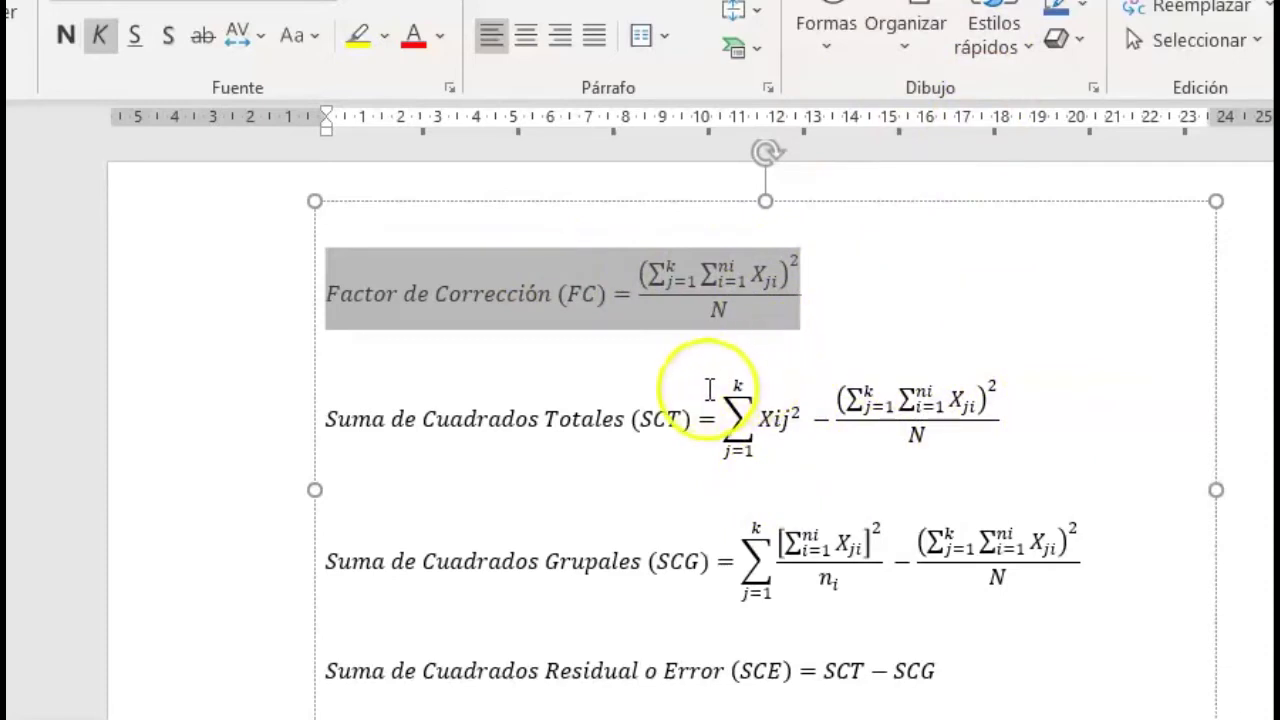
drag(721, 405, 950, 430)
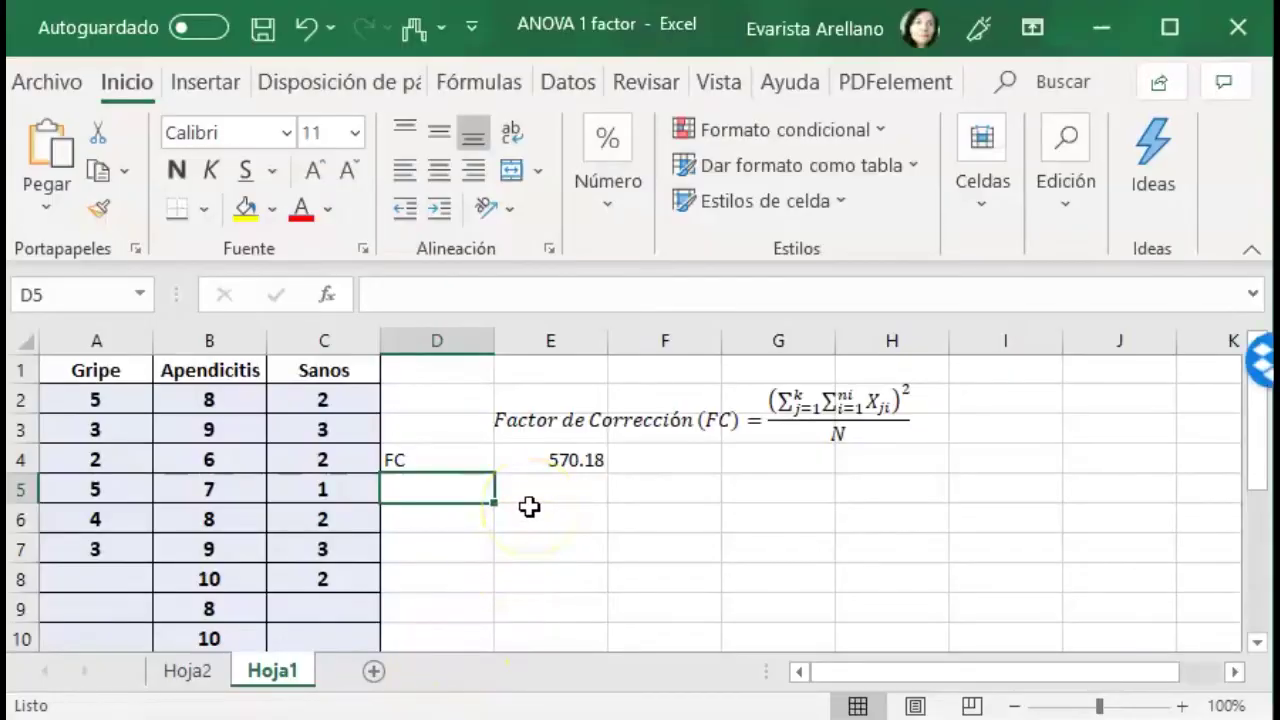
Step: Label D5 as SCT and begin E5 with =((SUMA.CUADRADOS(A2:C10))
text(SCT)
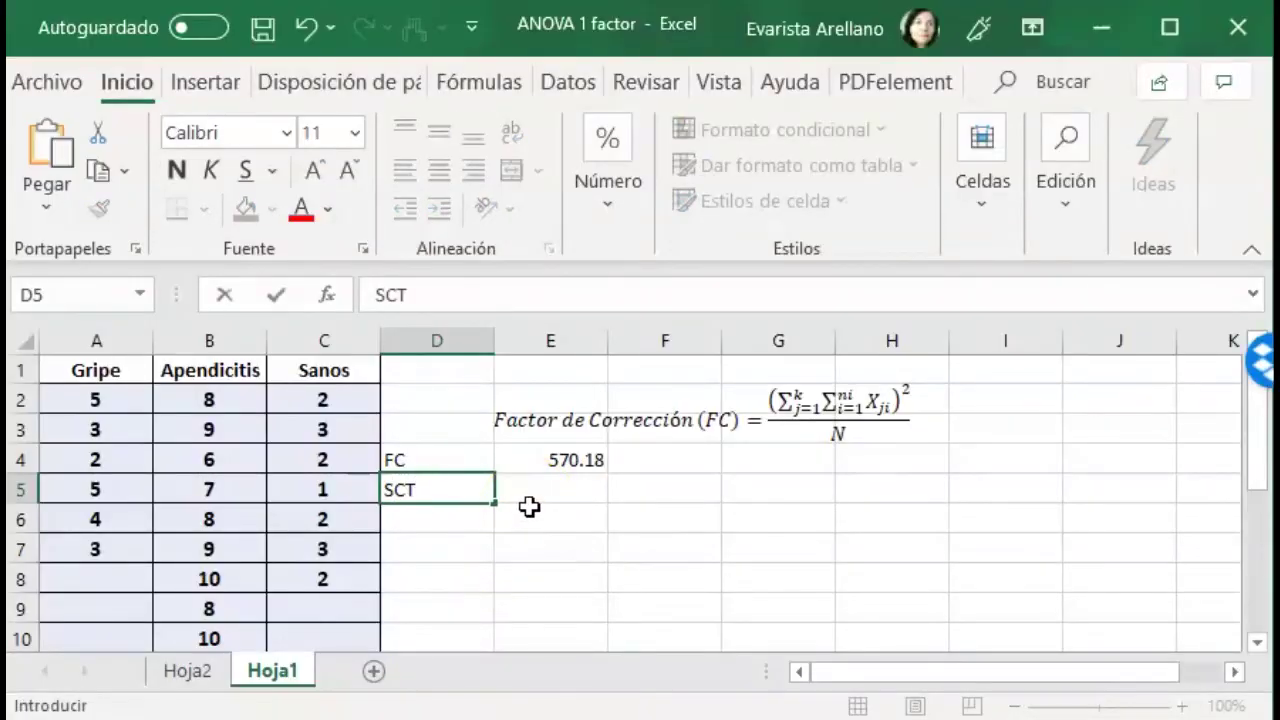
click(529, 507)
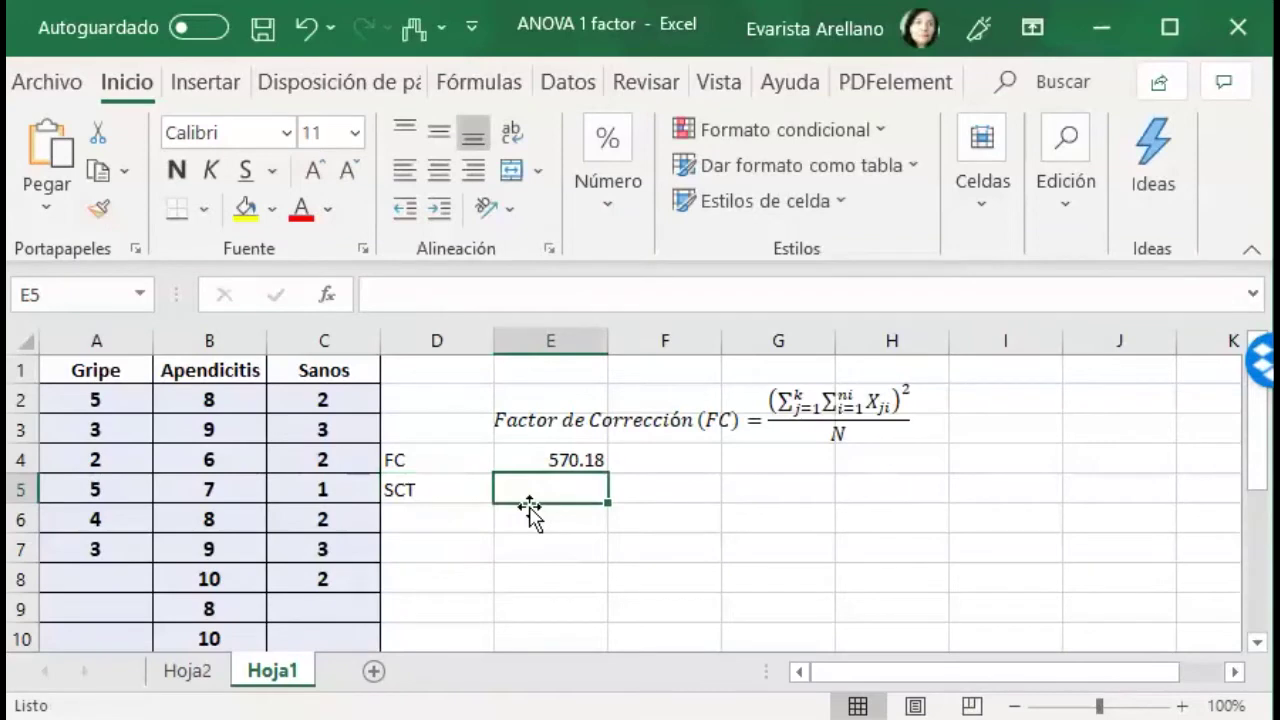
text(+)
key(BackSpace)
text(=)
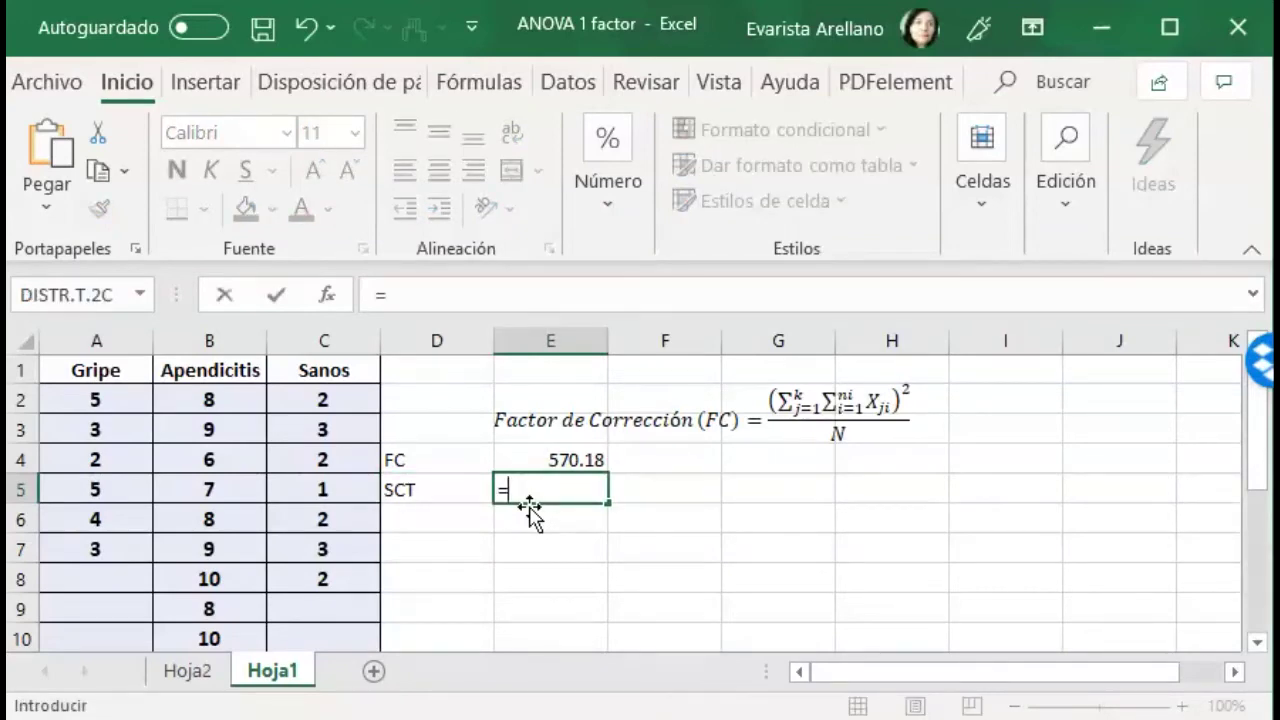
text((()
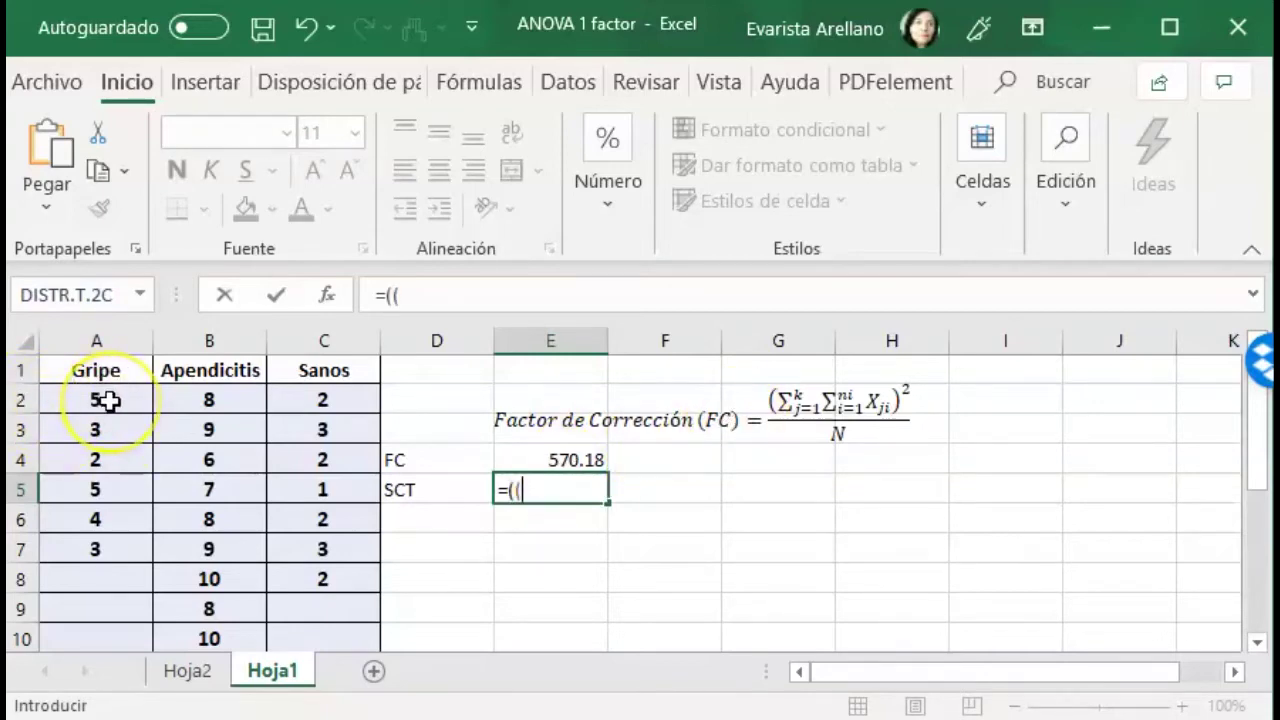
text(s)
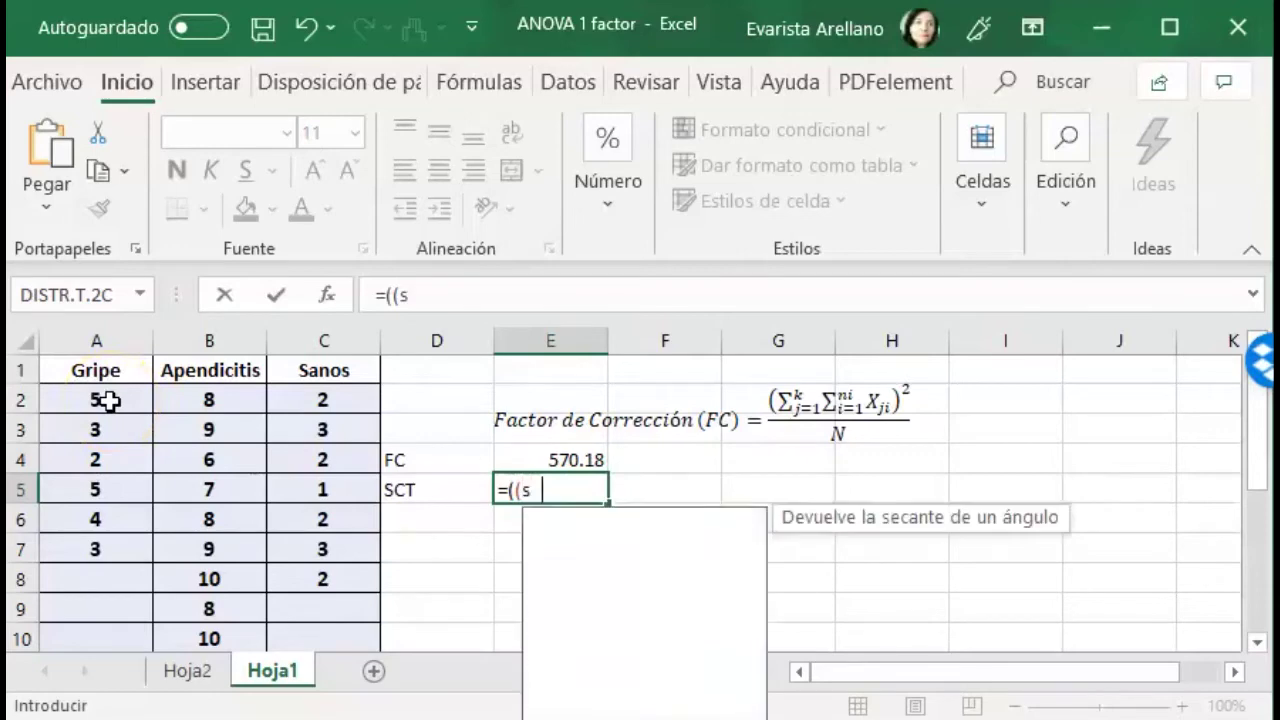
text(u)
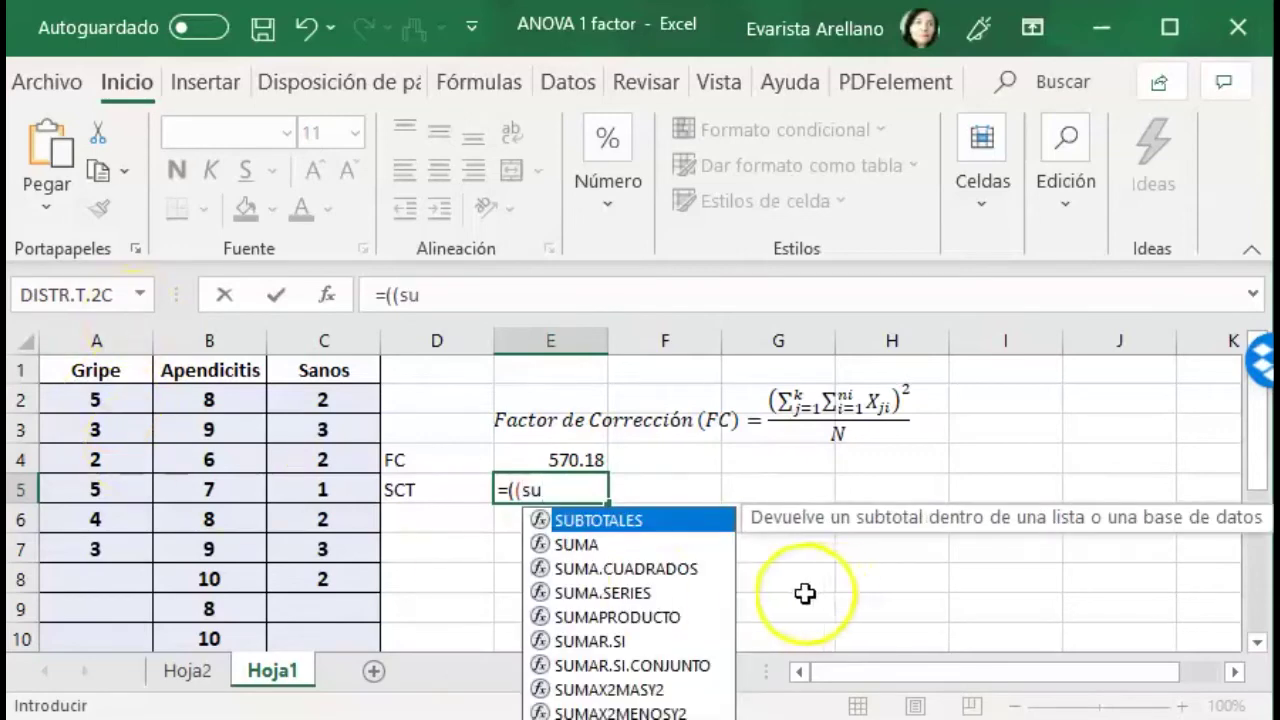
double_click(673, 567)
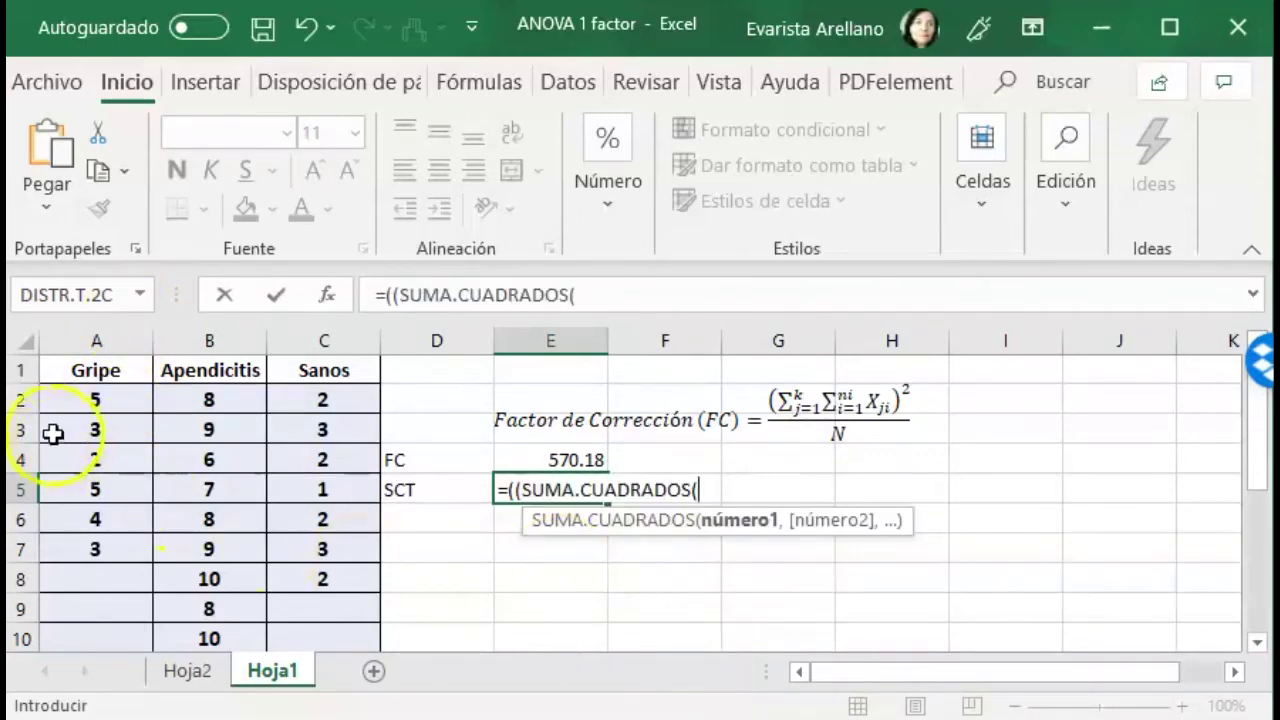
drag(79, 399, 320, 634)
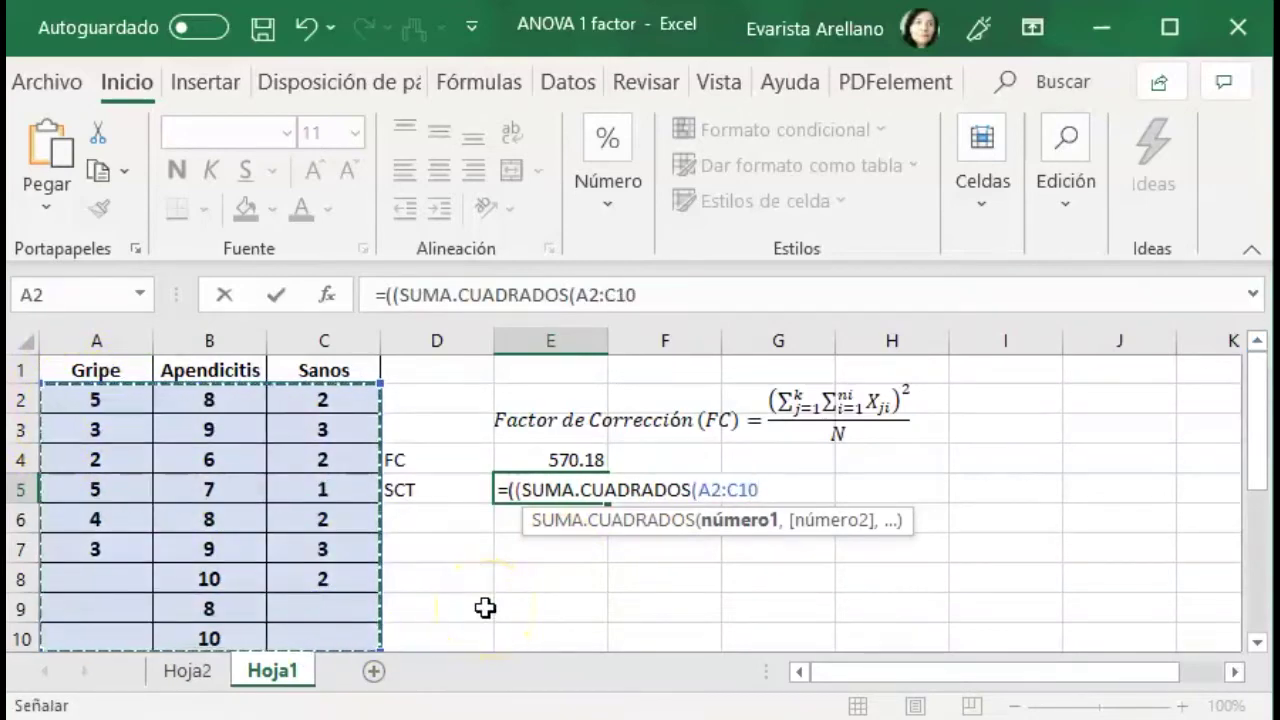
text()-)
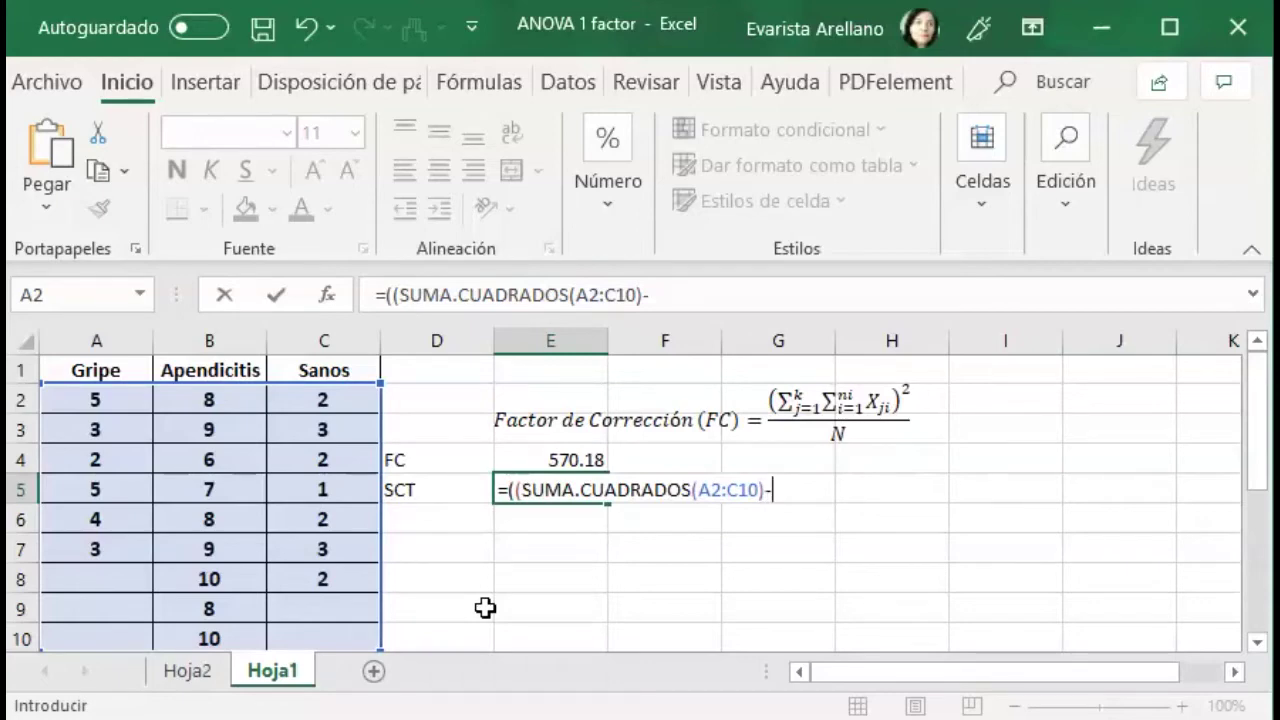
Step: Complete the SCT formula by subtracting the FC value in E4, then commit it
click(648, 295)
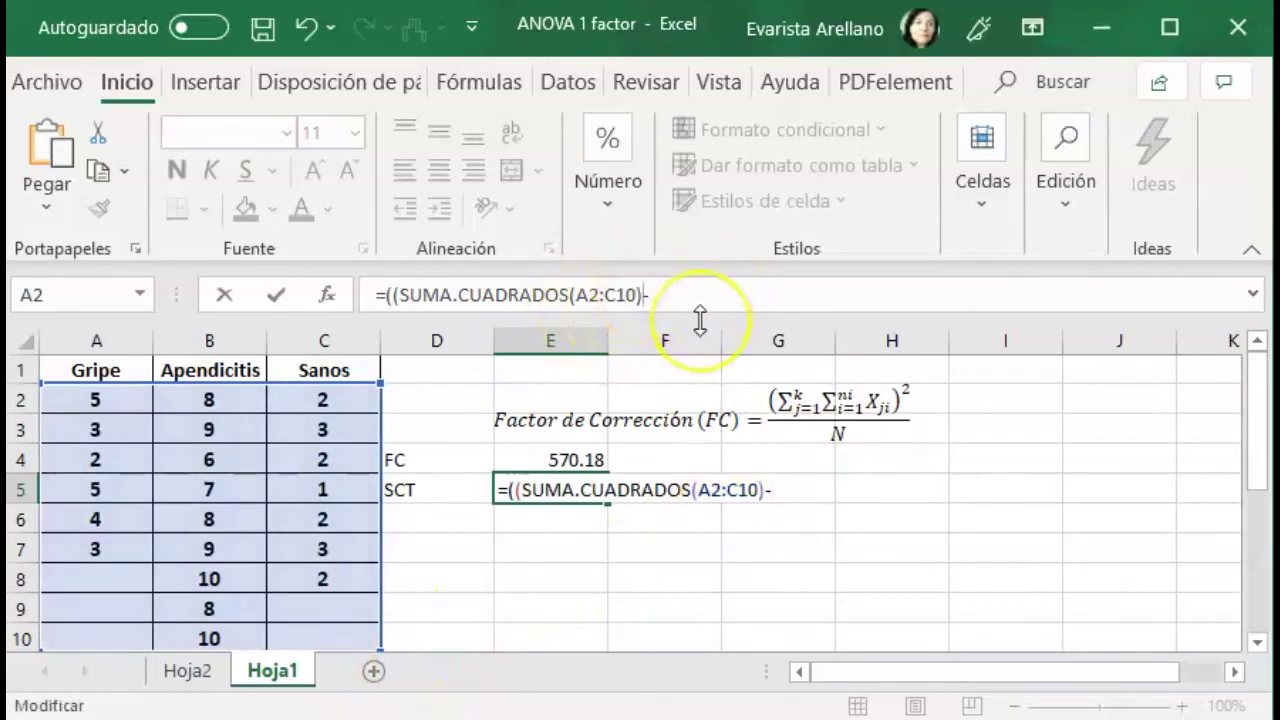
text(0)
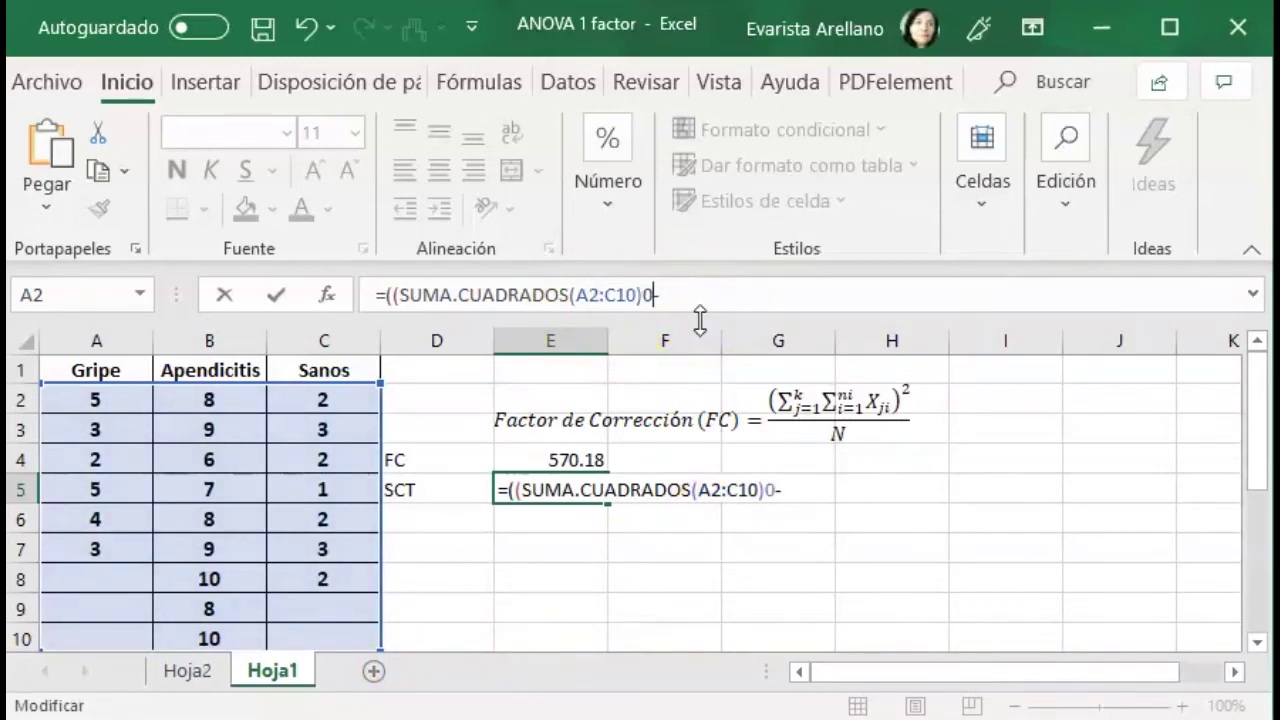
key(BackSpace)
click(668, 295)
click(595, 460)
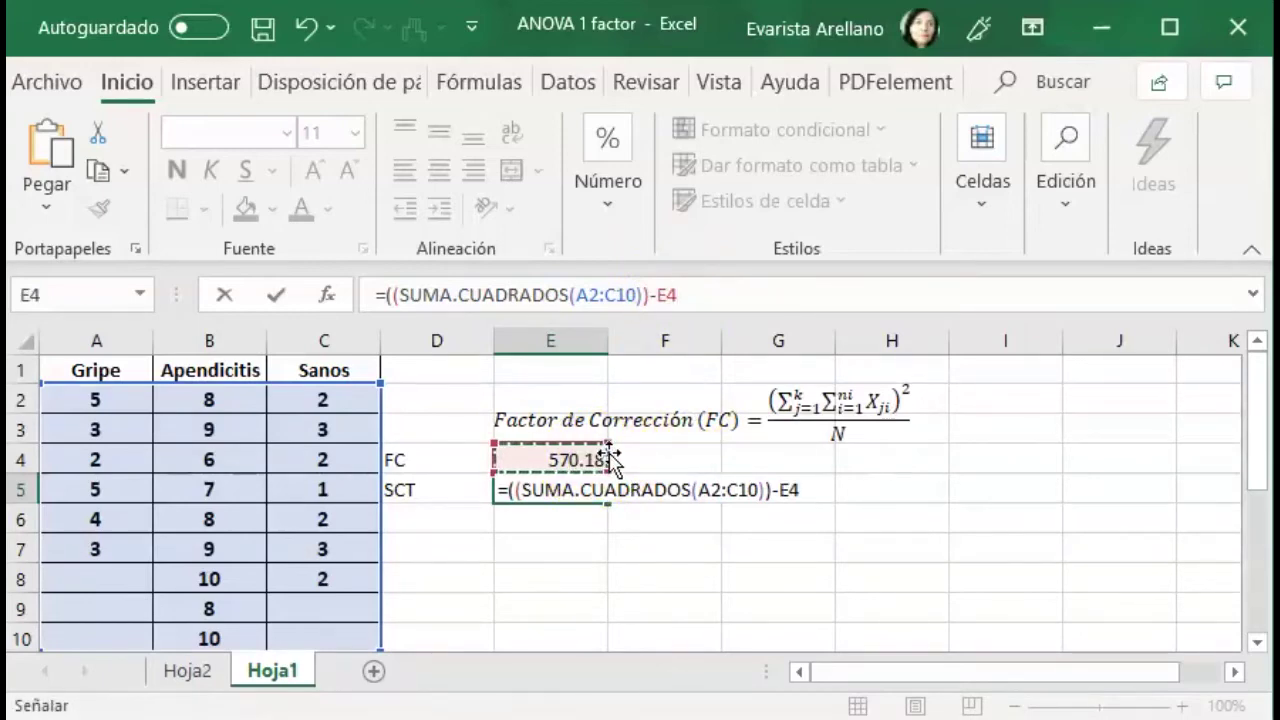
key(Return)
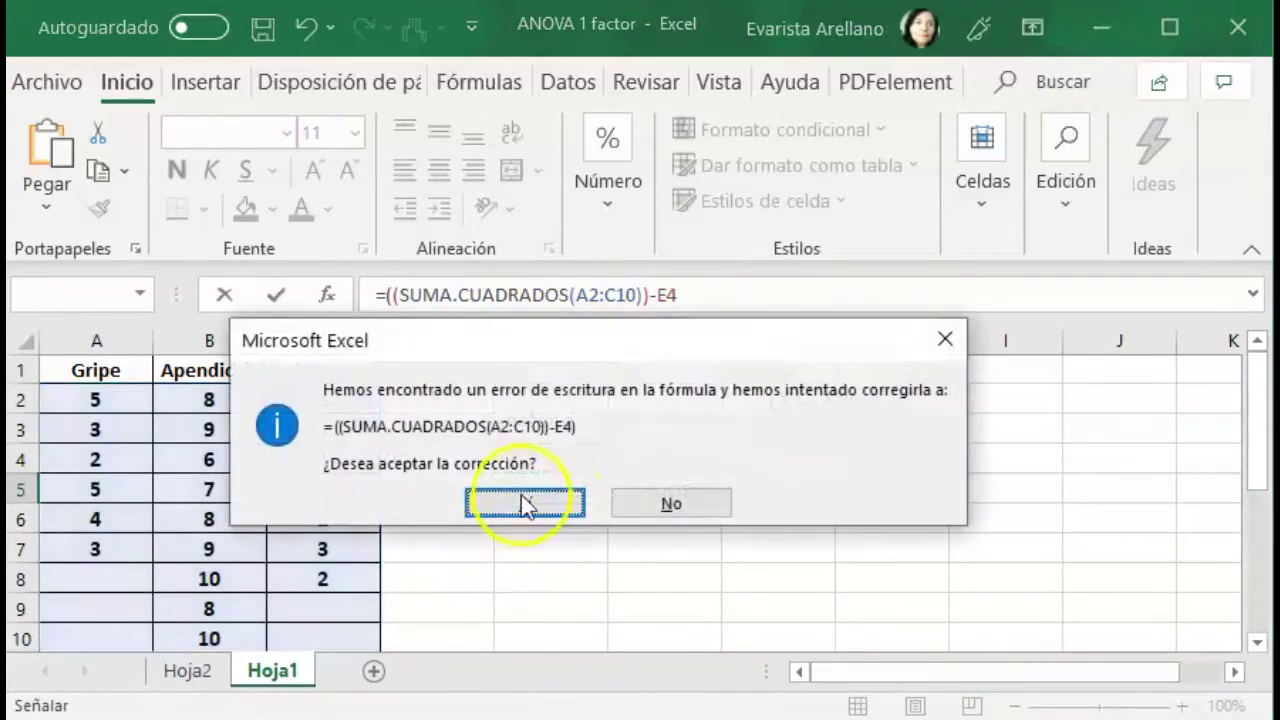
Step: Accept the suggested SCT formula correction and format E5 to two decimals, showing 191.82
click(521, 495)
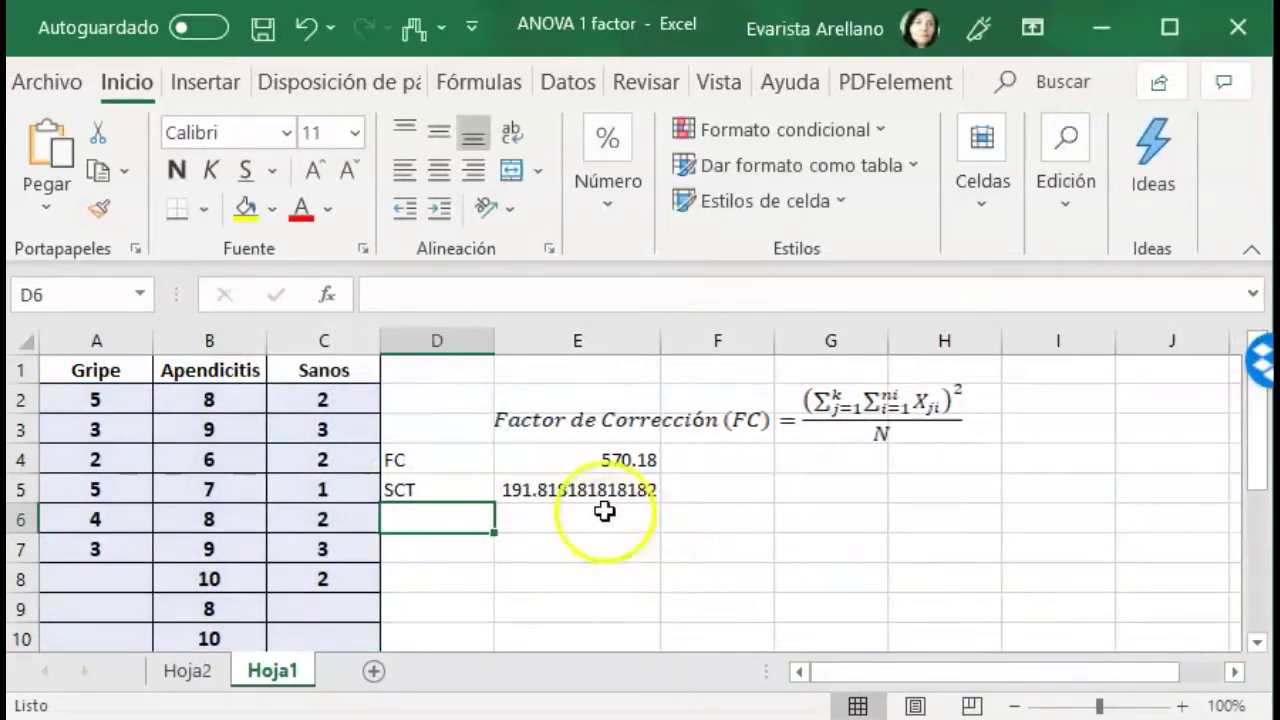
click(585, 490)
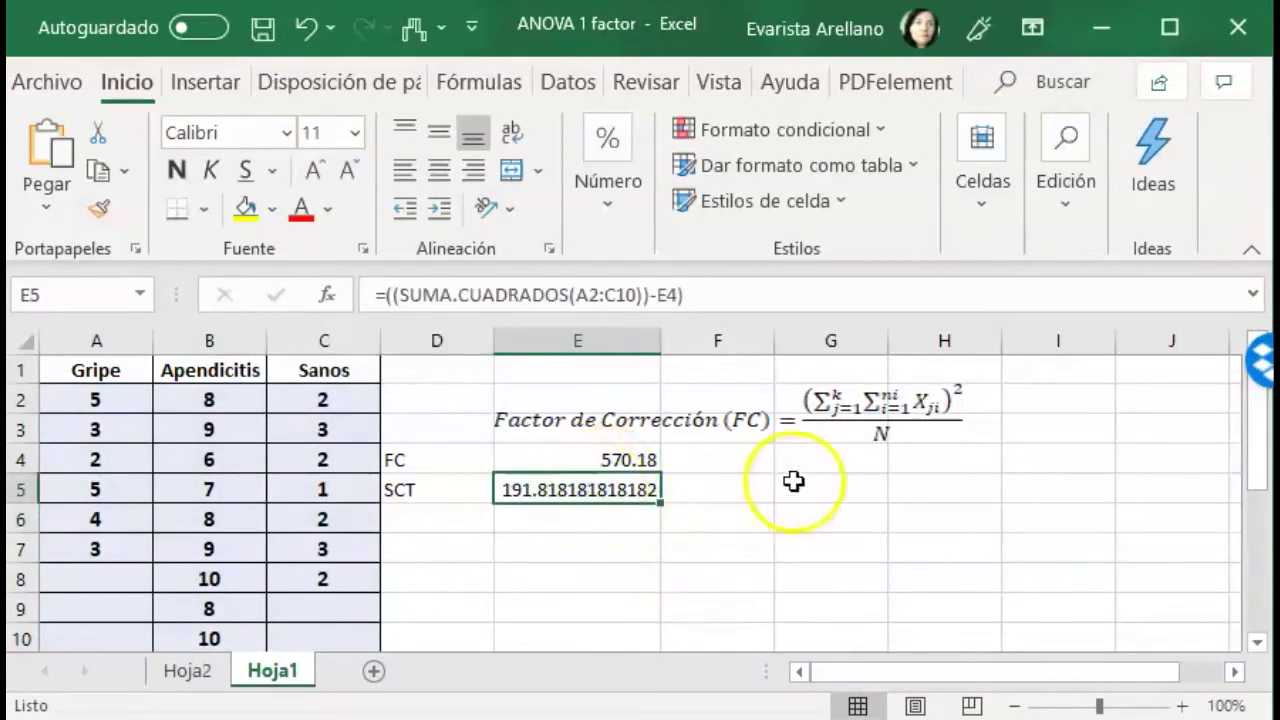
click(617, 196)
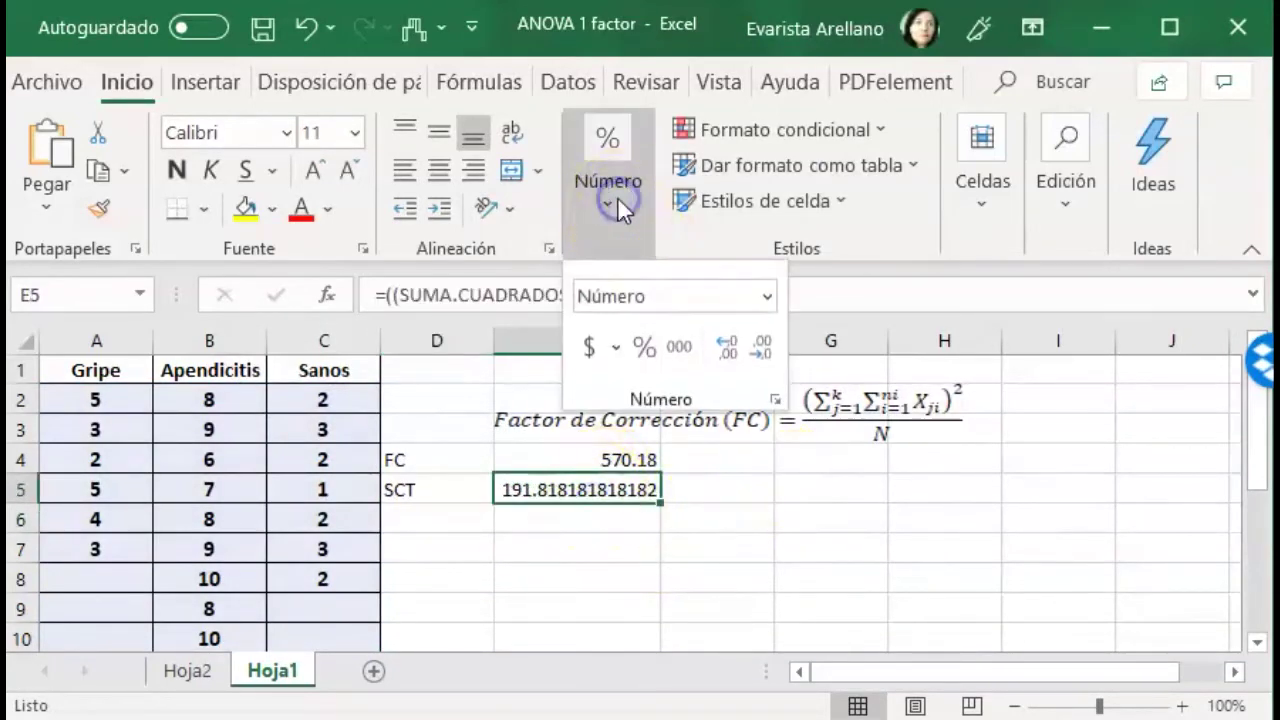
click(746, 340)
click(746, 340)
click(746, 340)
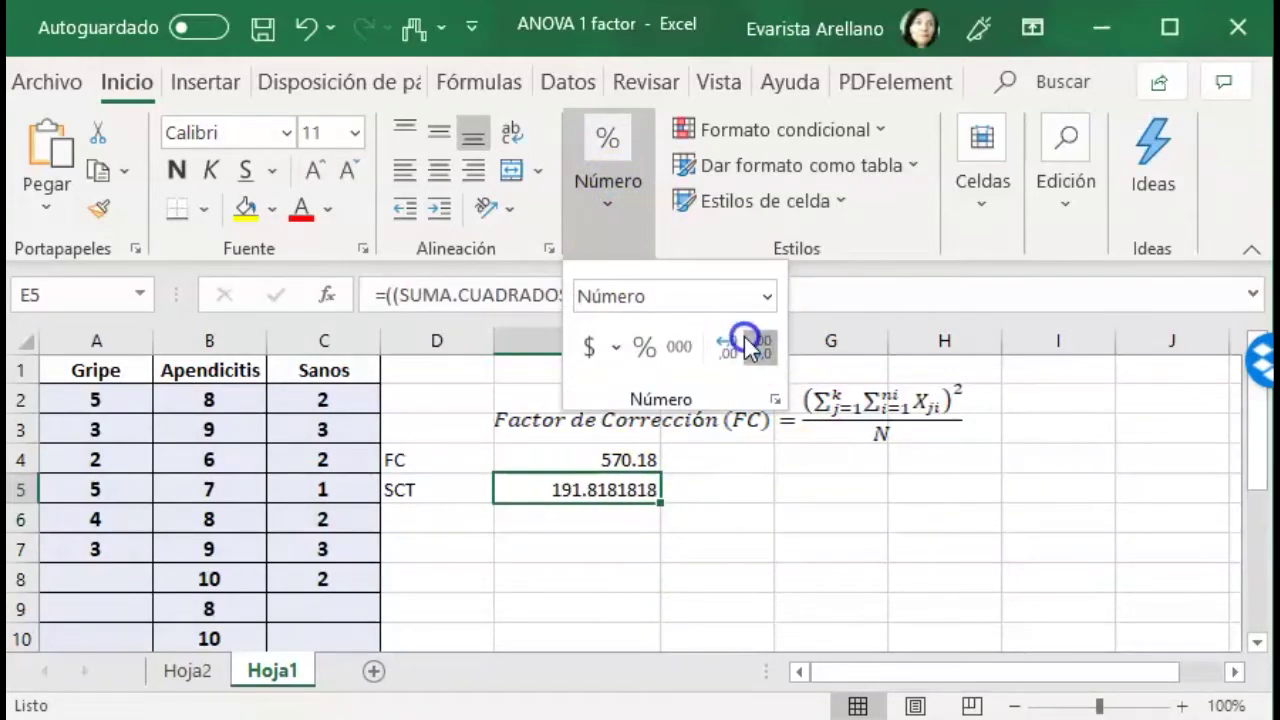
click(747, 341)
click(746, 340)
click(746, 340)
click(746, 340)
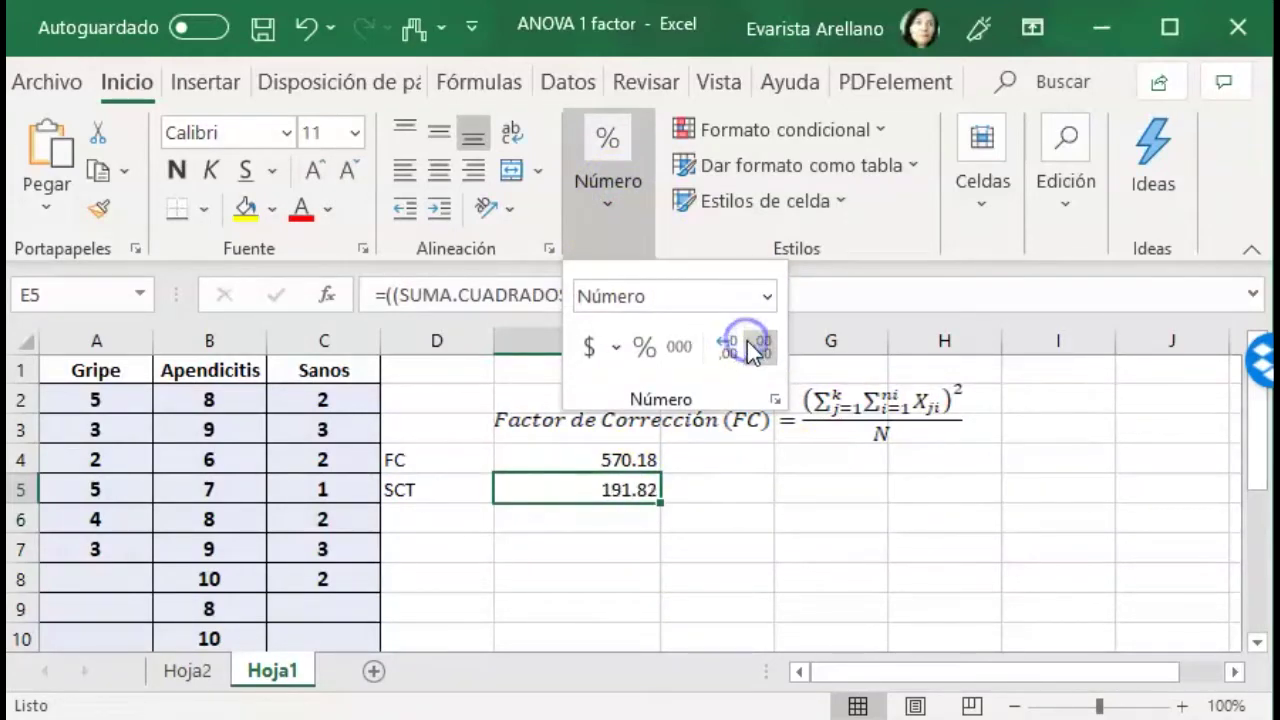
click(567, 510)
click(424, 514)
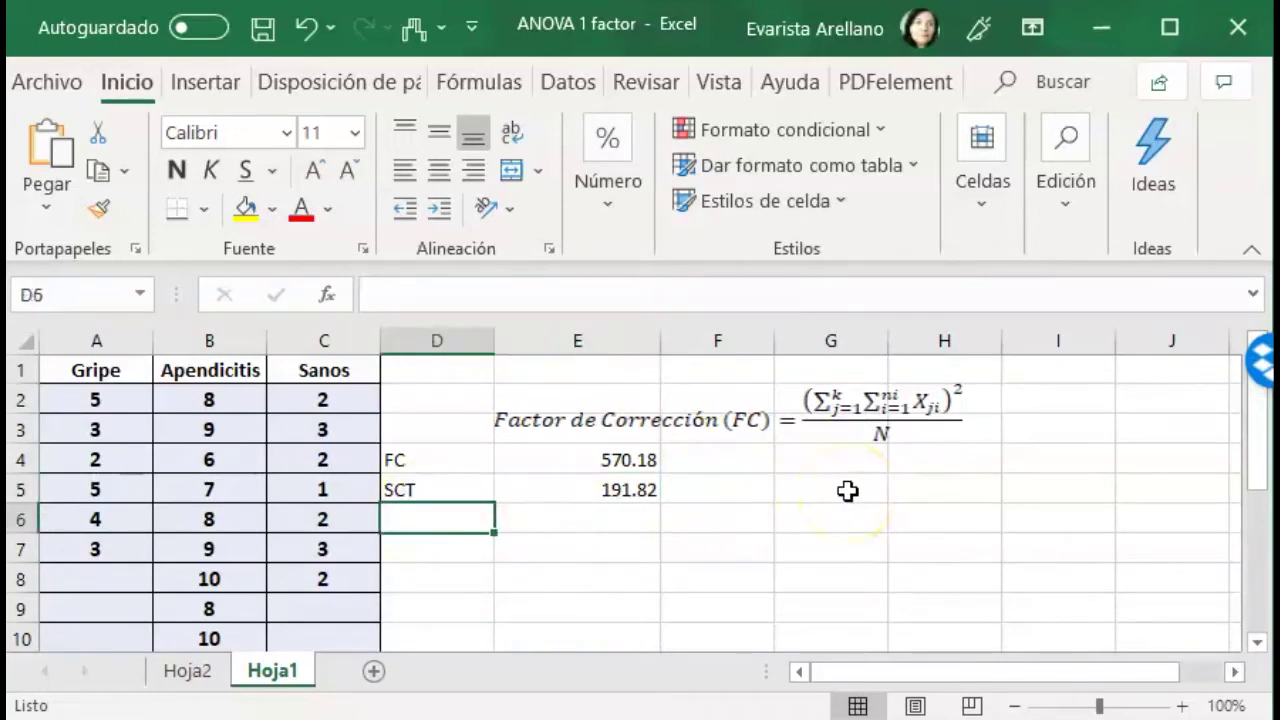
Step: Review the data table and SCT formula, then move the FC equation image right over columns F–J
drag(99, 371, 313, 634)
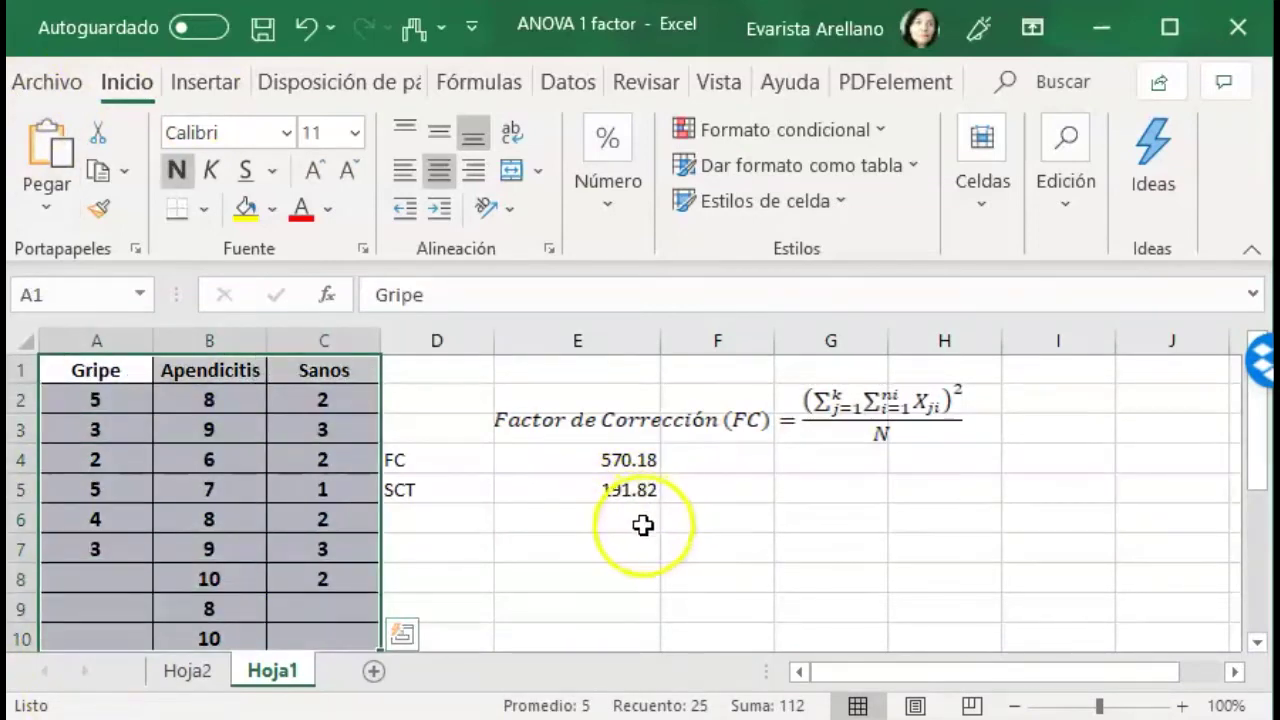
click(637, 517)
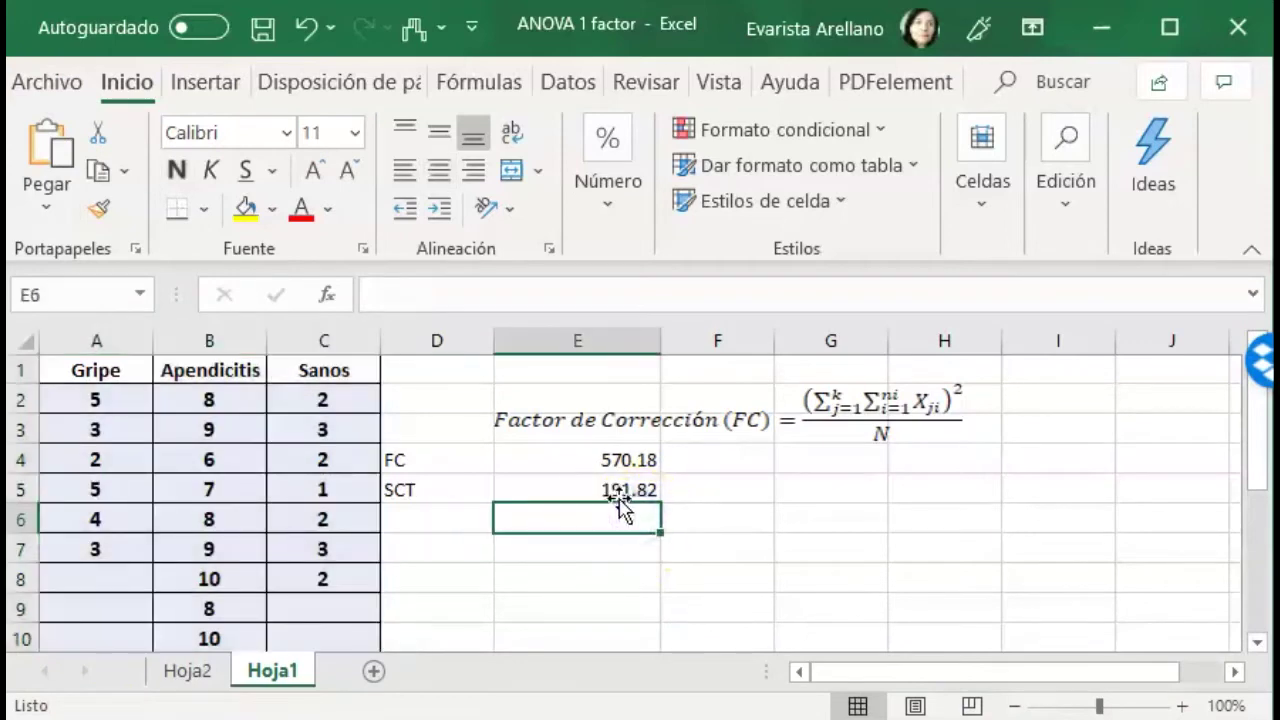
click(426, 507)
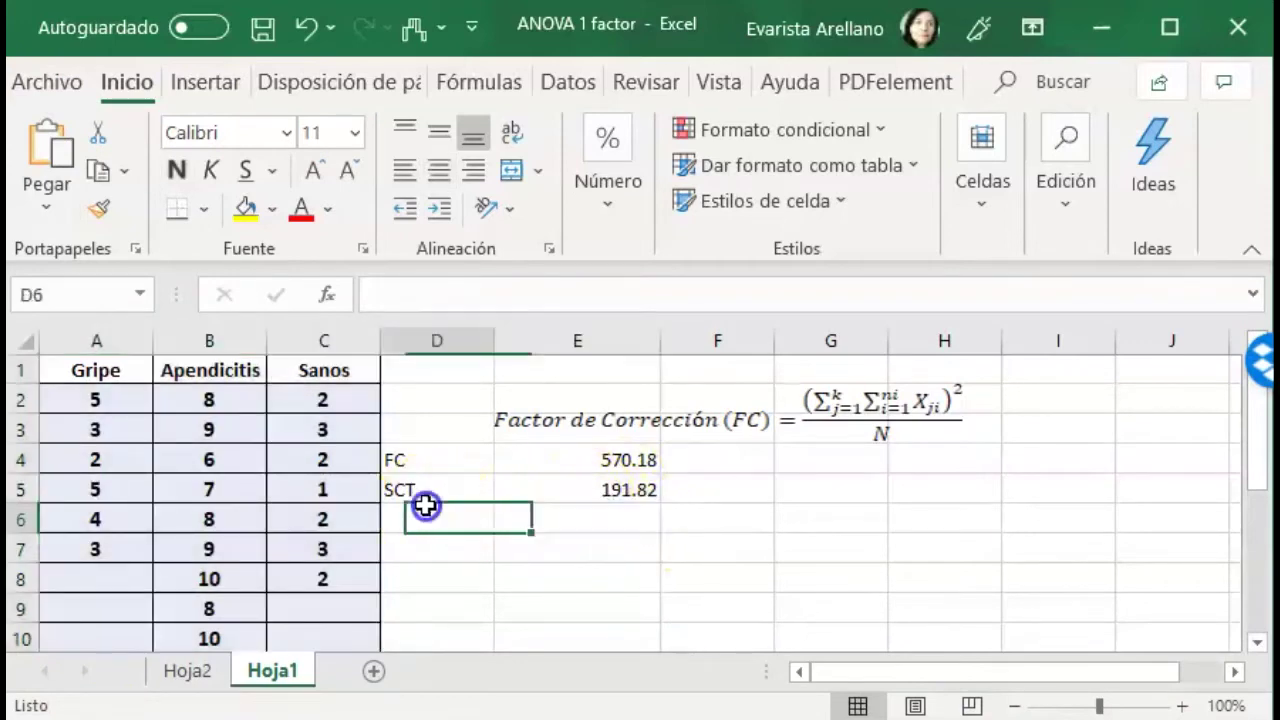
click(608, 490)
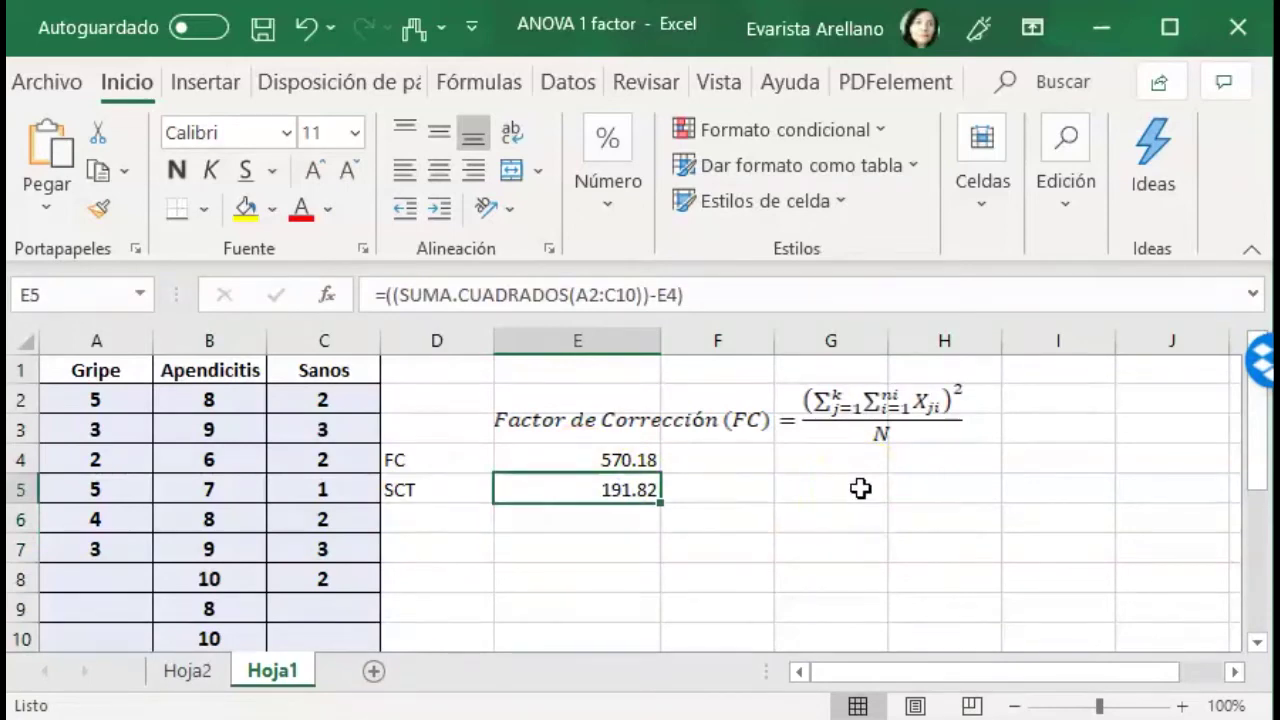
click(436, 515)
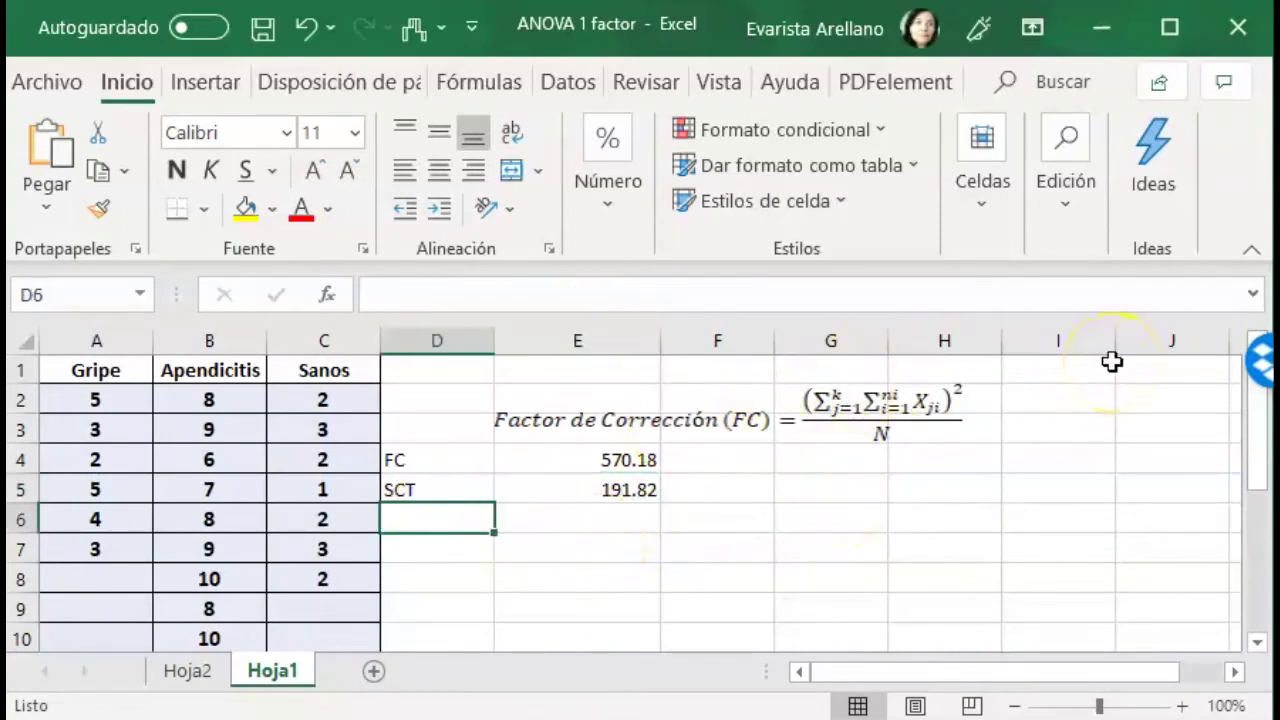
click(707, 425)
drag(791, 377, 999, 365)
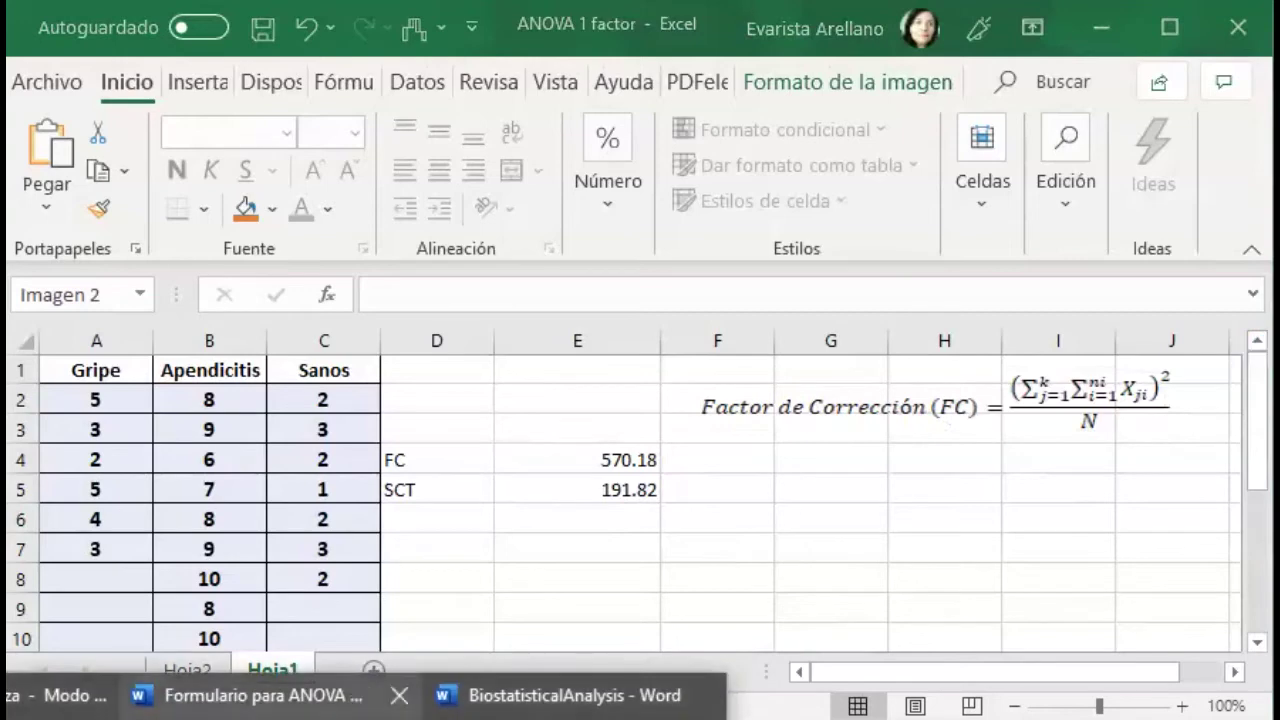
Step: Copy the Suma de Cuadrados Totales equation from the Word formula document and return to Excel
click(402, 712)
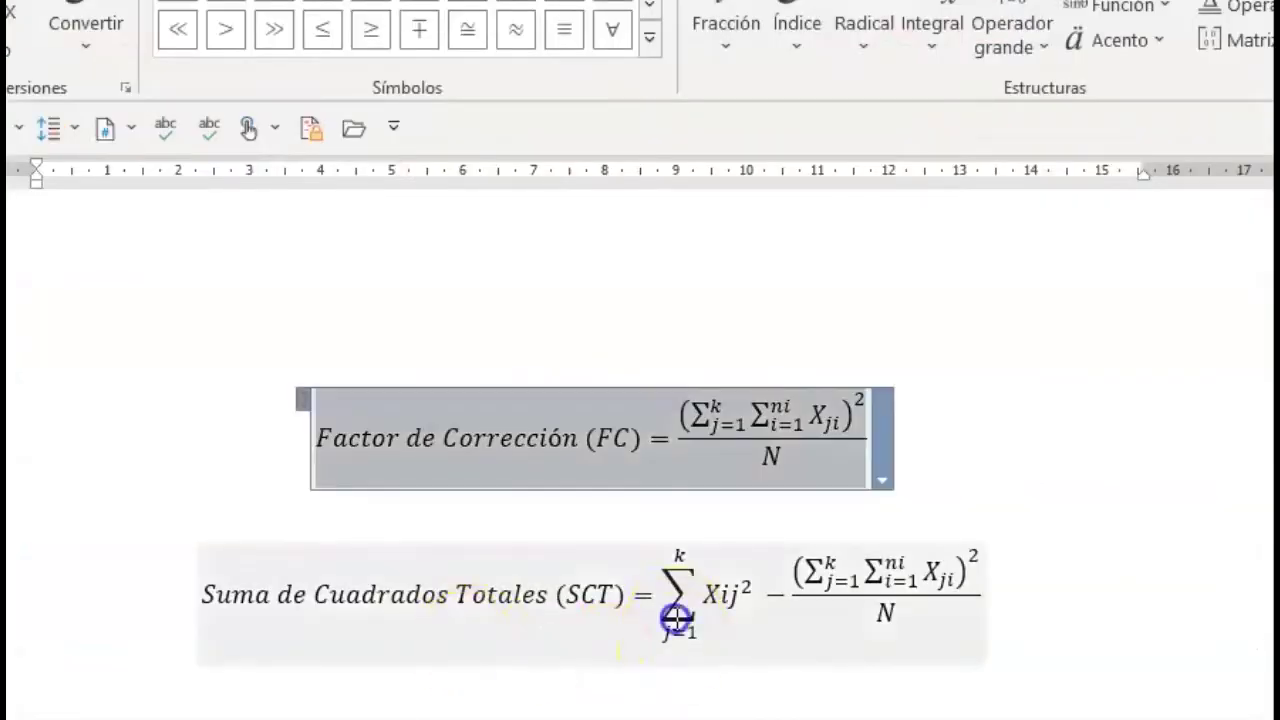
click(677, 619)
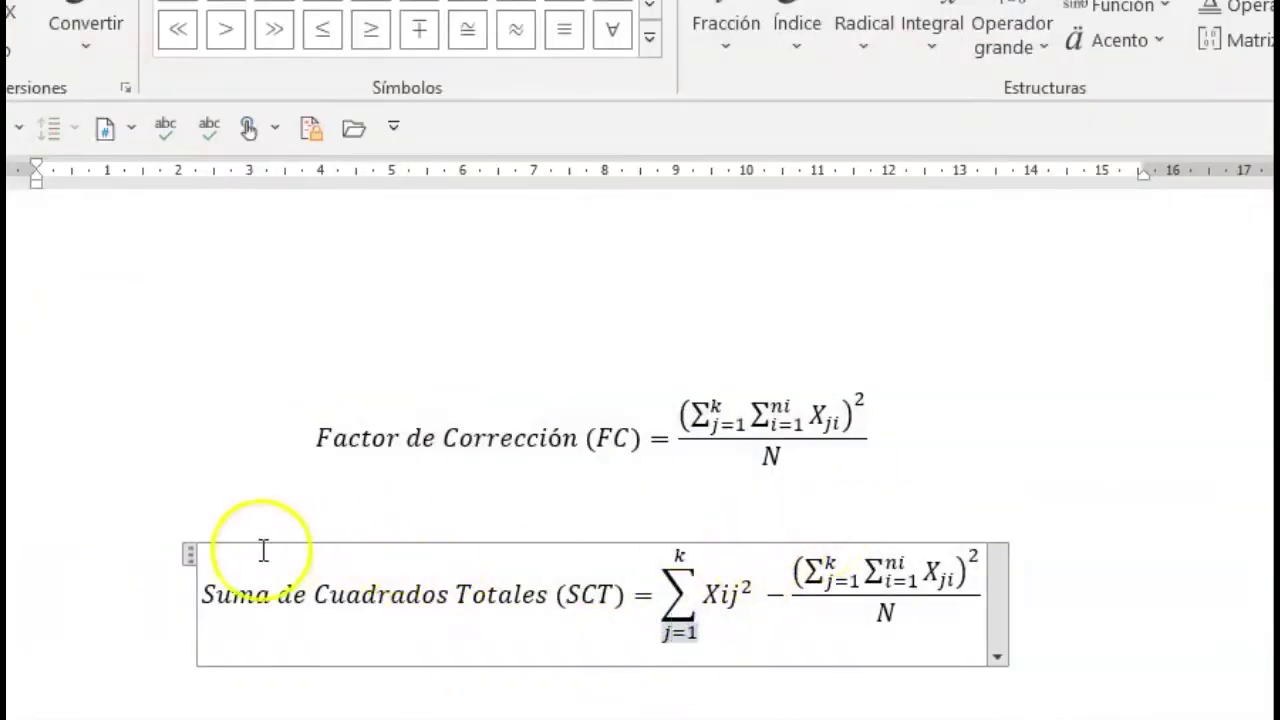
click(190, 555)
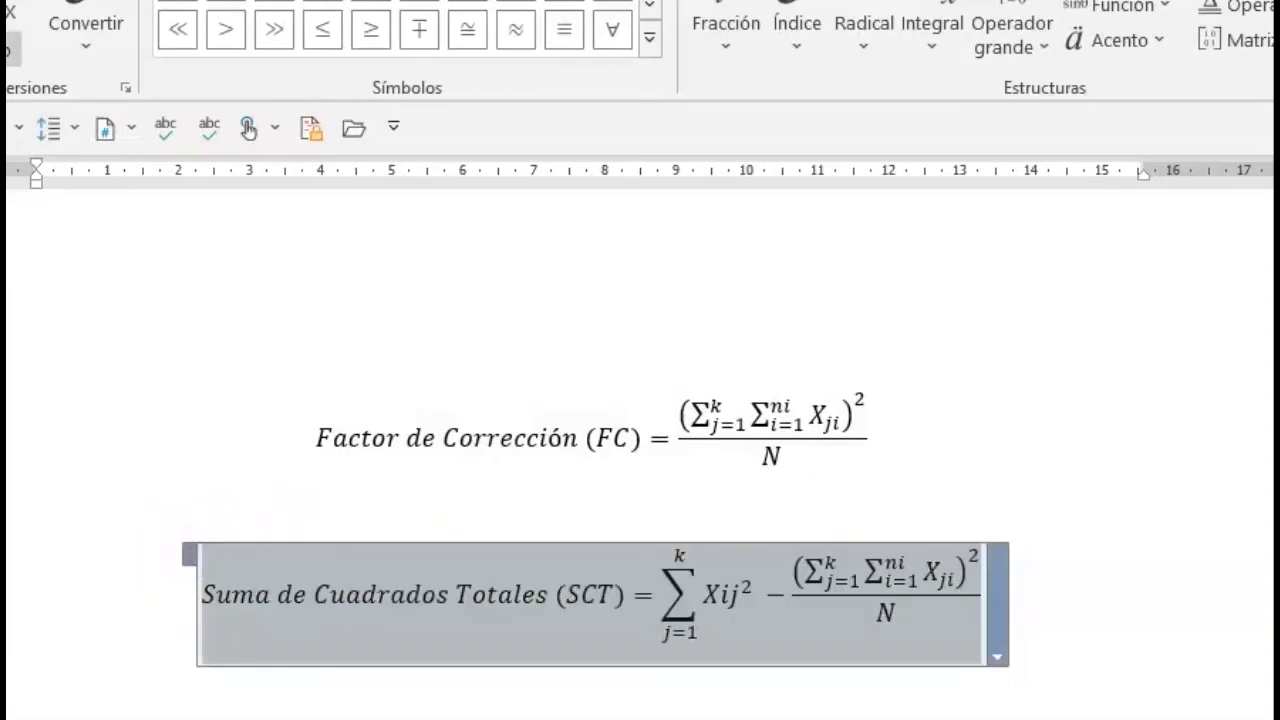
right_click(355, 556)
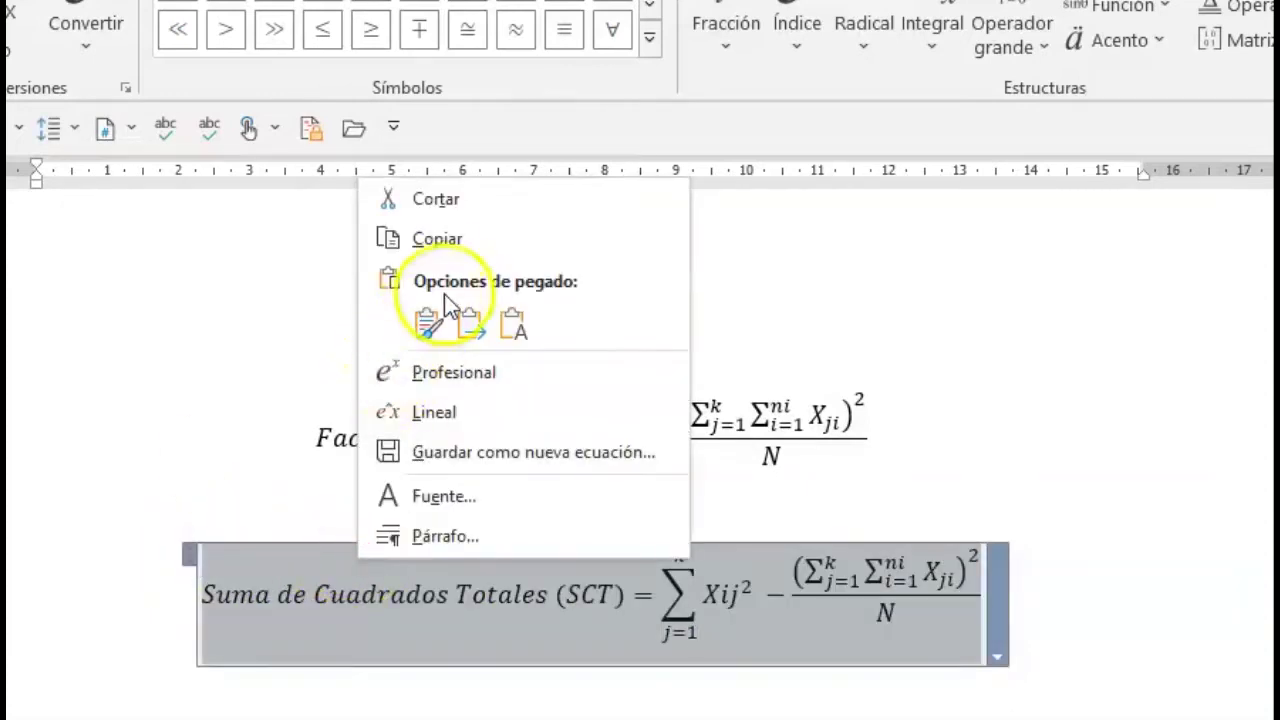
click(430, 224)
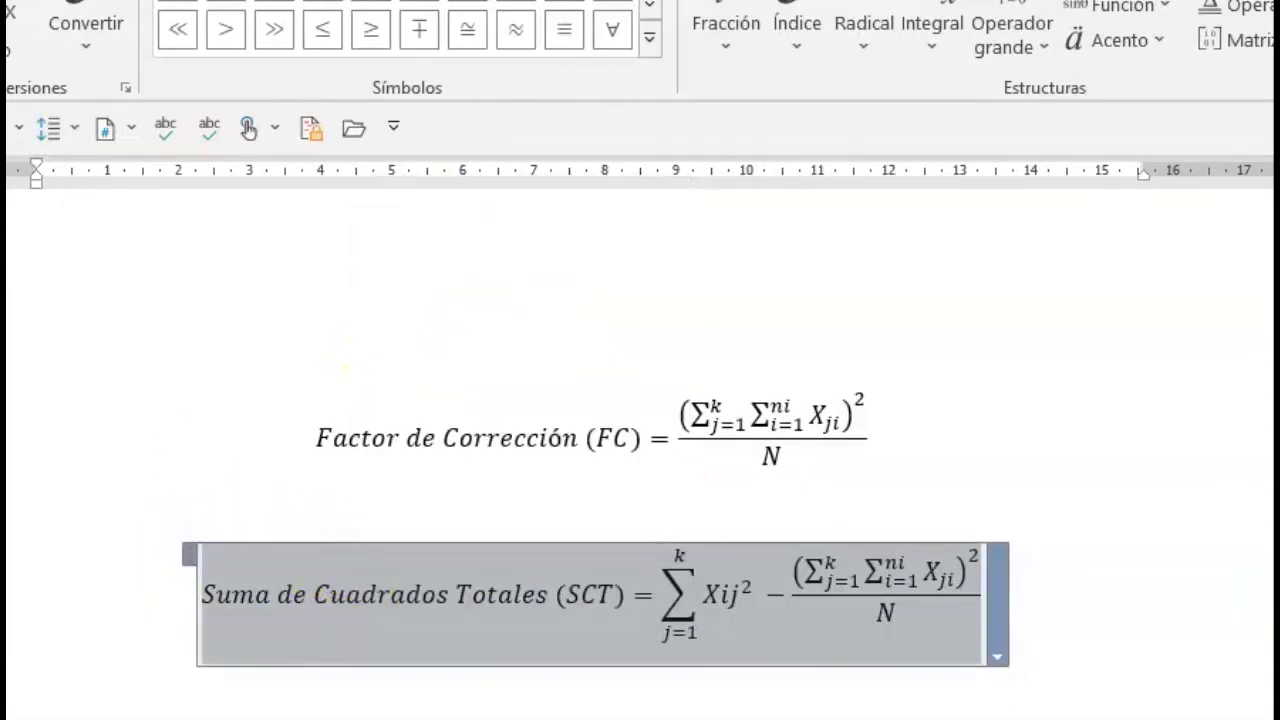
key(alt+Tab)
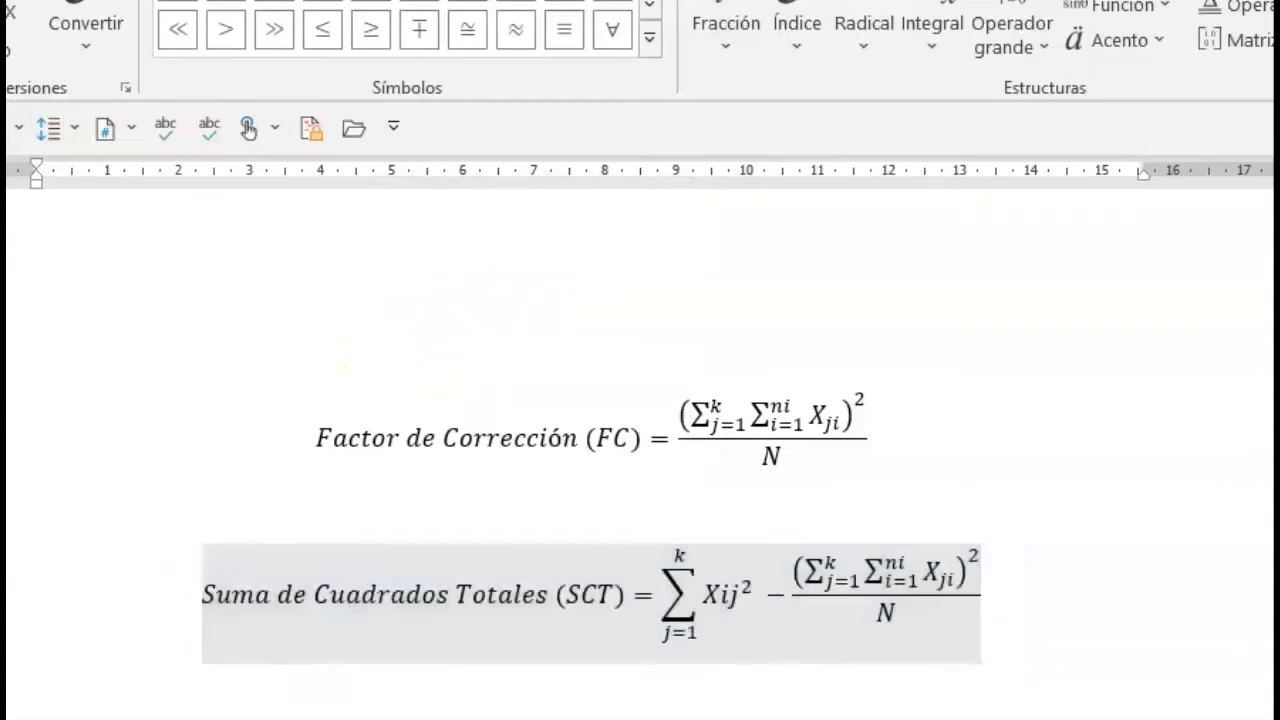
click(771, 457)
Step: Paste the SCT equation image near G4 and drag it beneath the FC equation
click(836, 450)
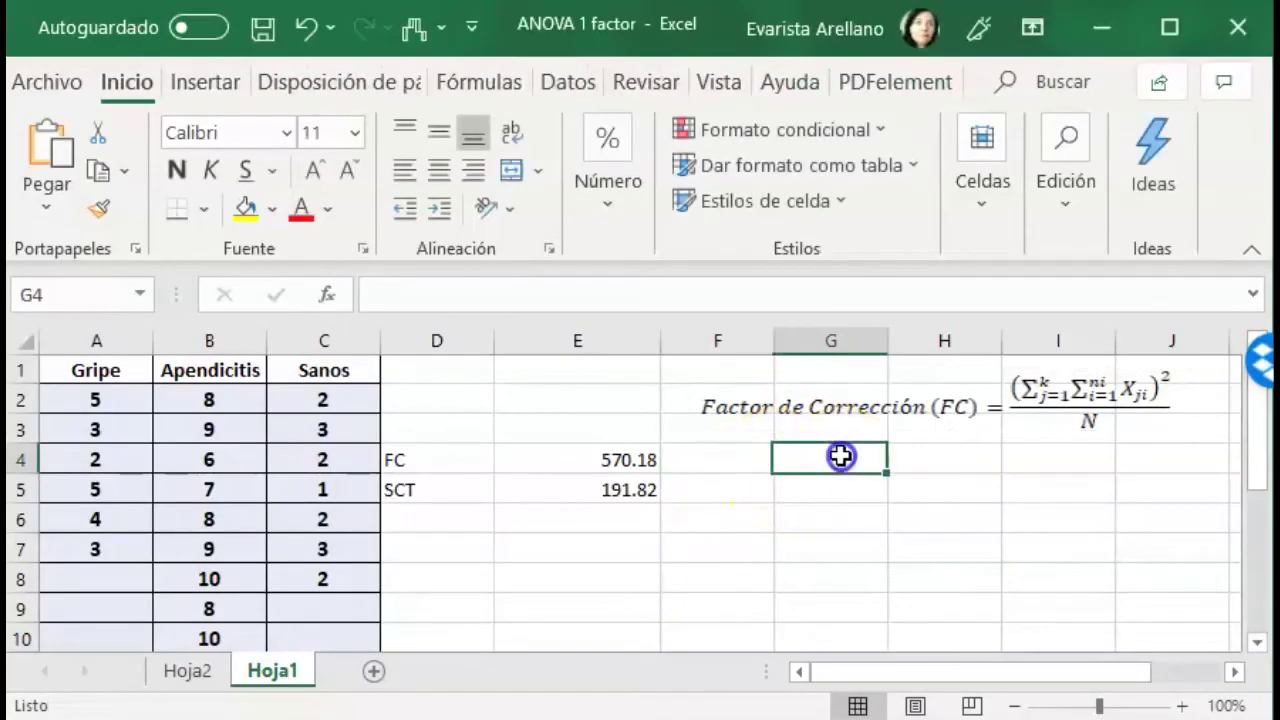
click(745, 436)
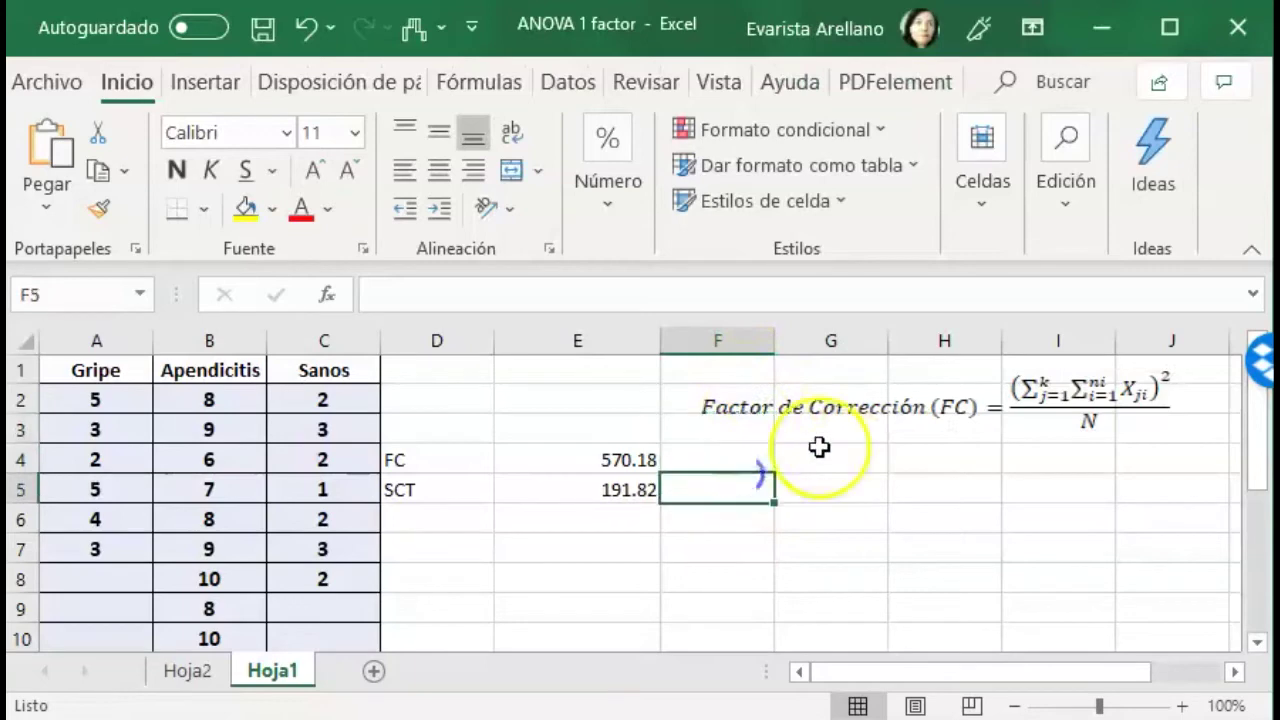
click(826, 458)
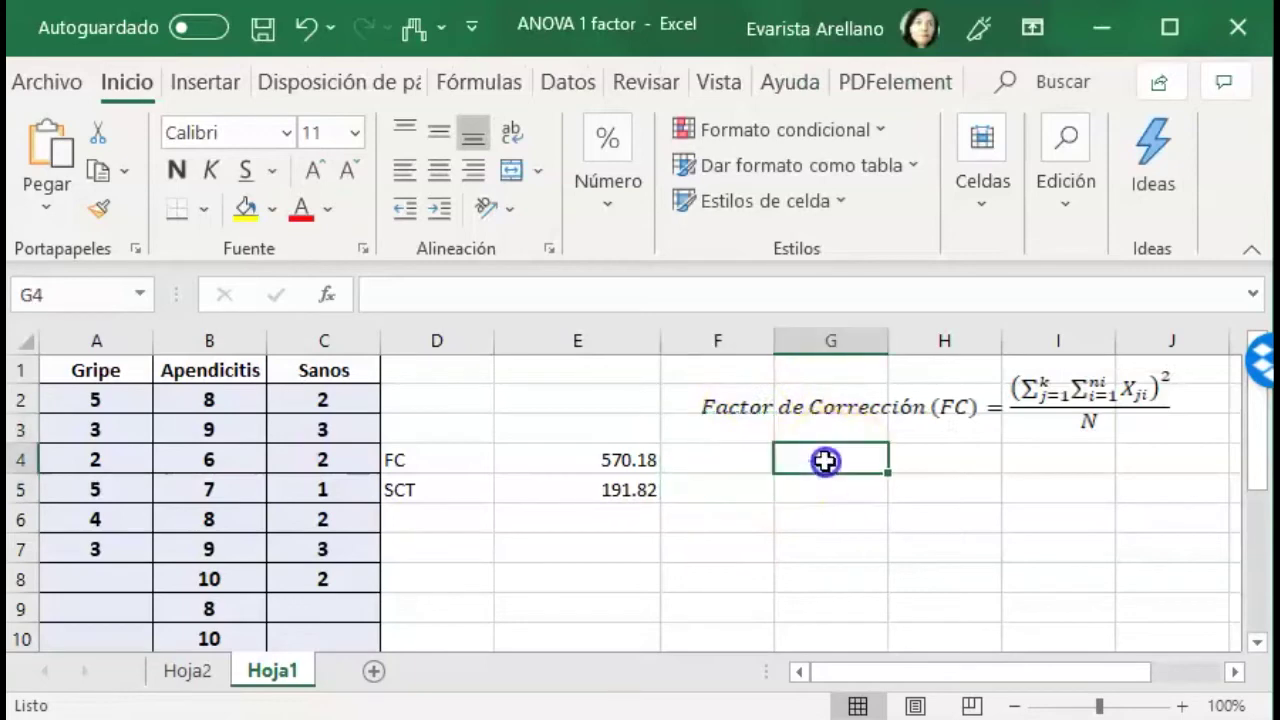
click(57, 141)
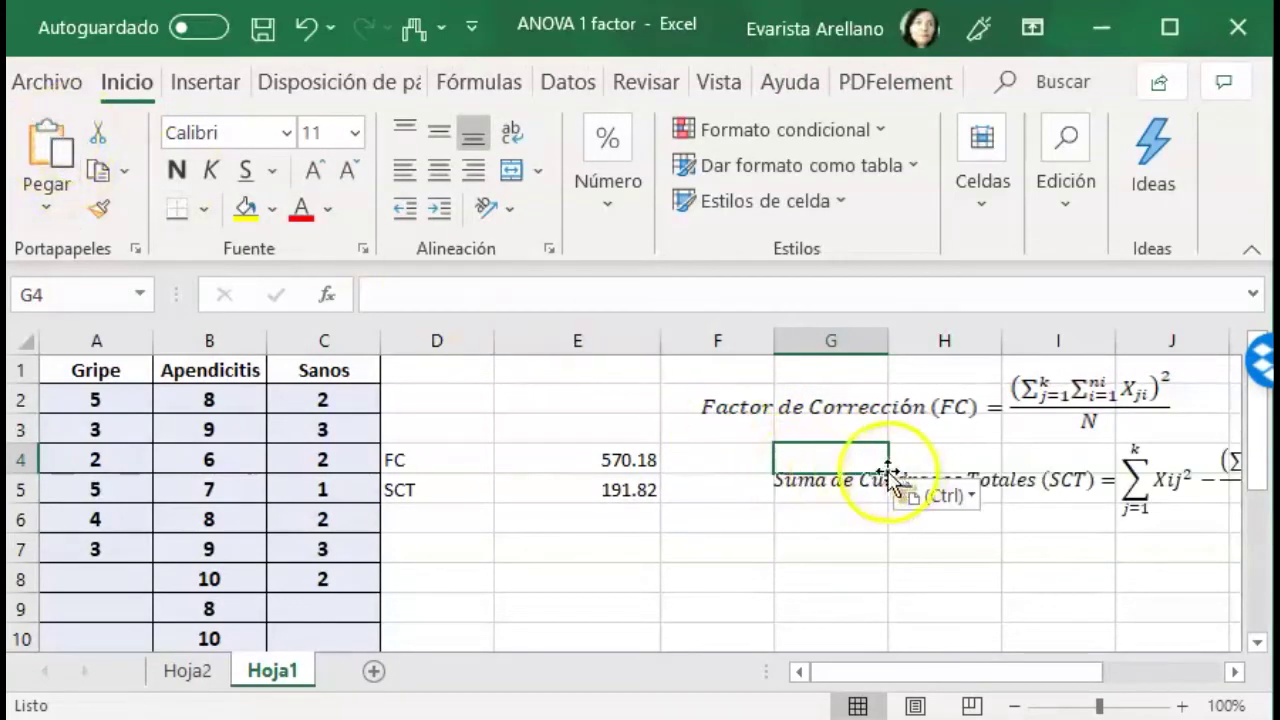
click(966, 463)
drag(986, 449, 917, 433)
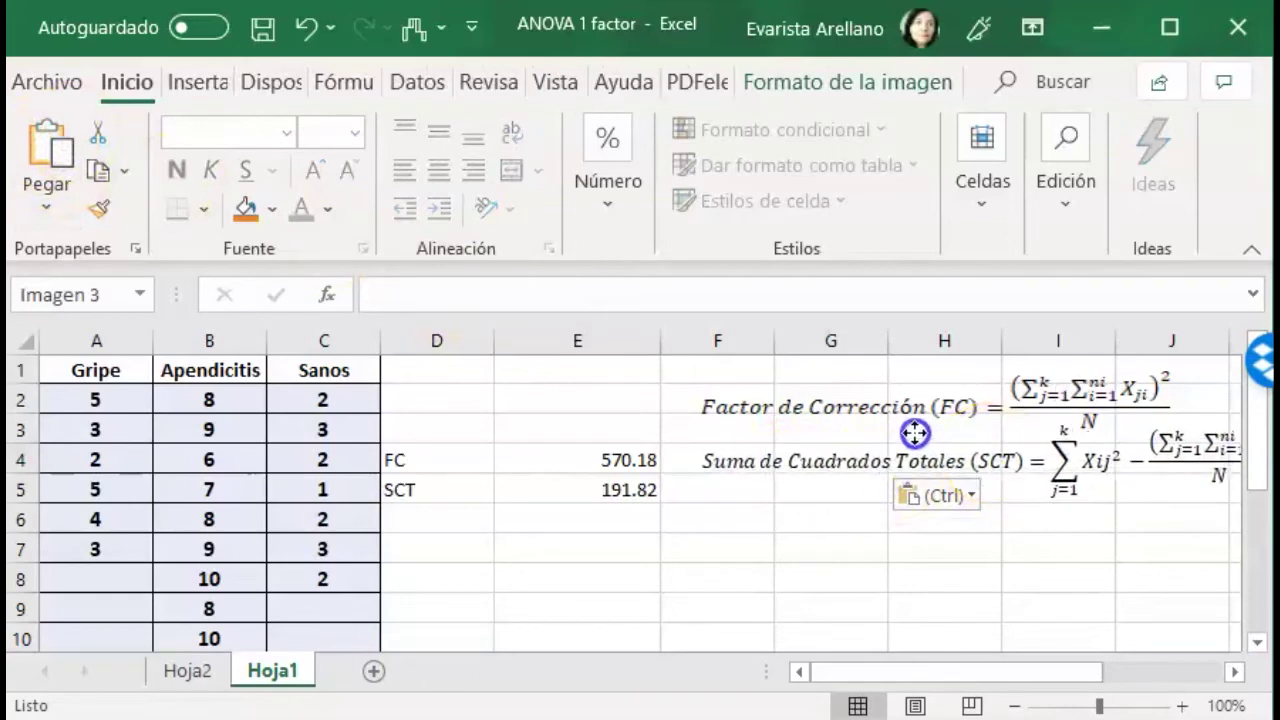
drag(1068, 672, 1105, 674)
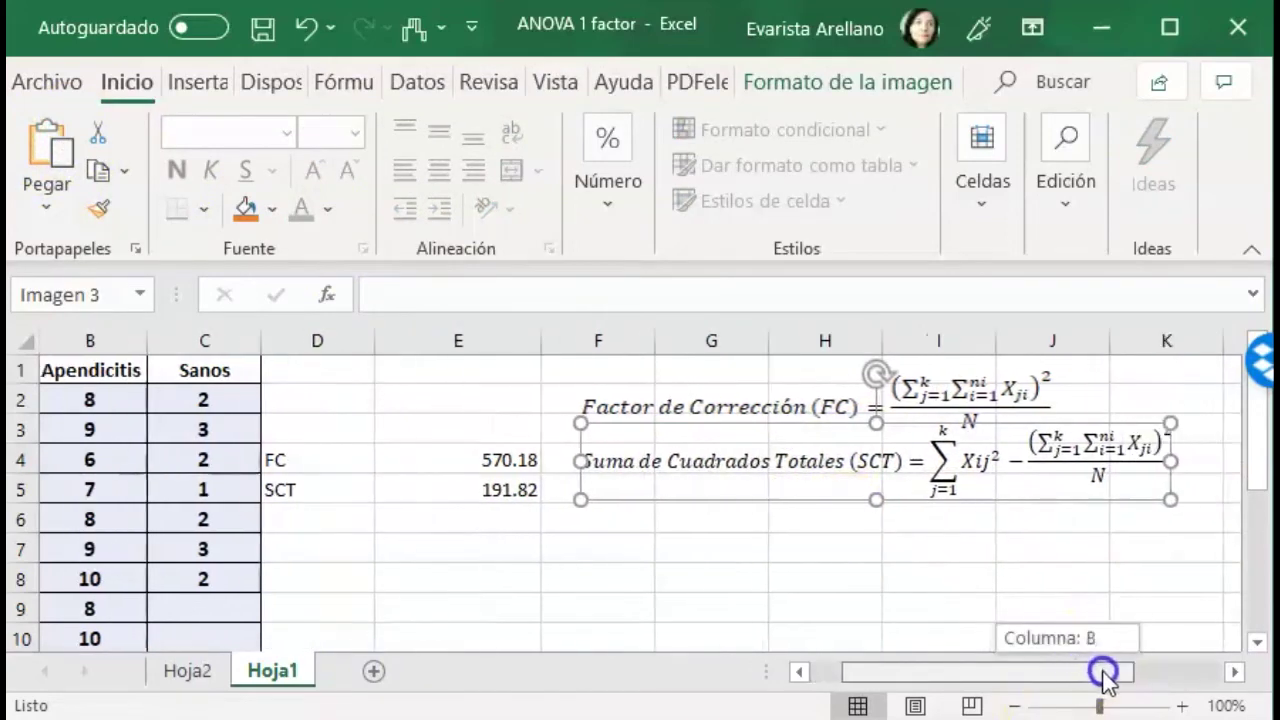
click(815, 543)
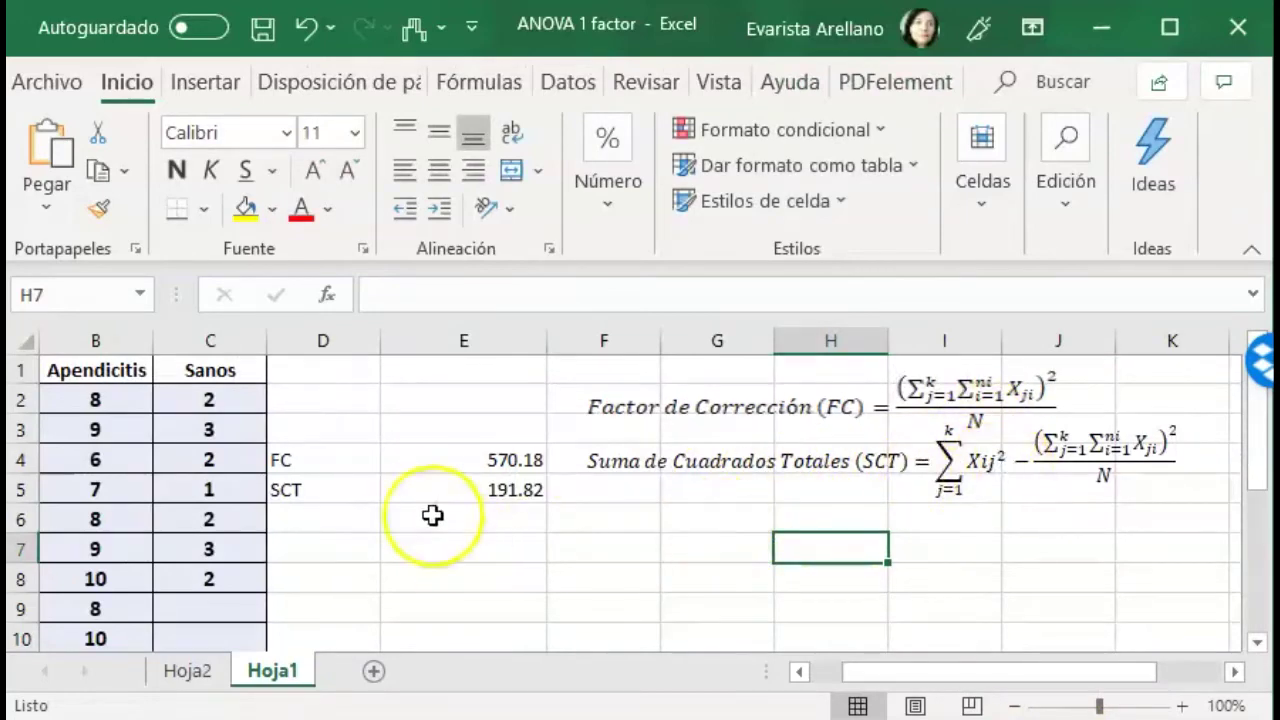
click(460, 495)
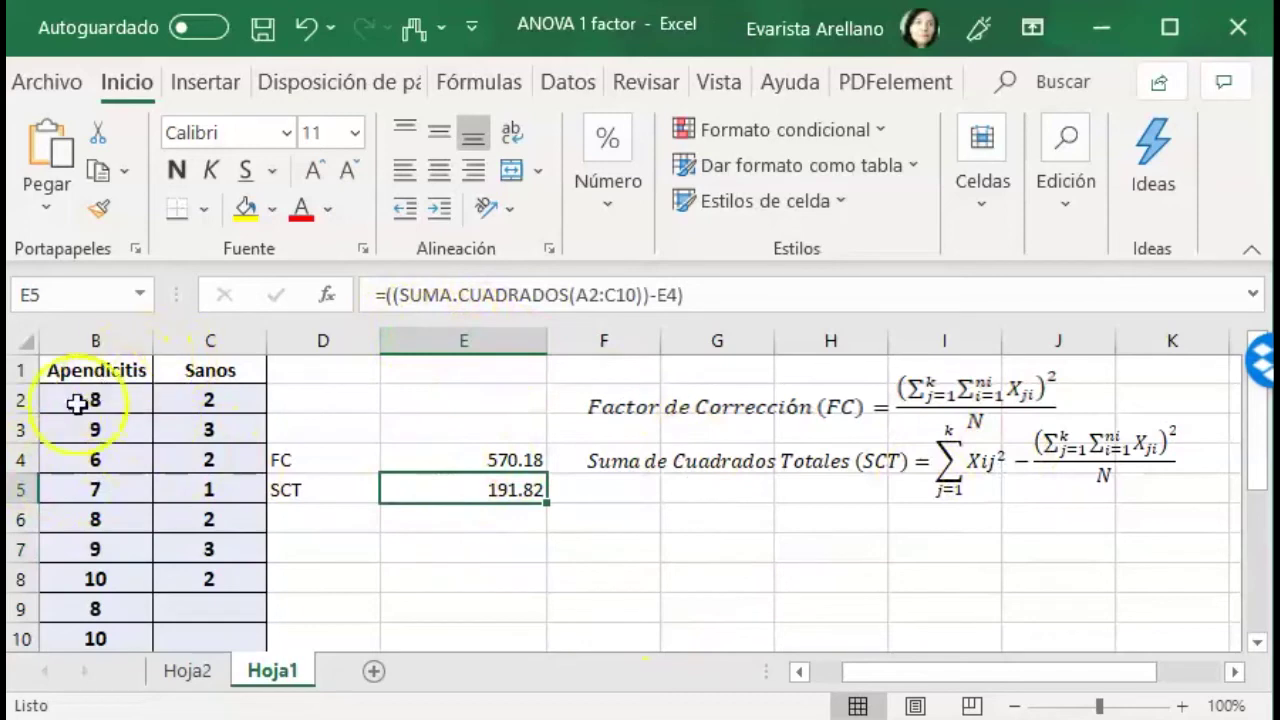
click(801, 672)
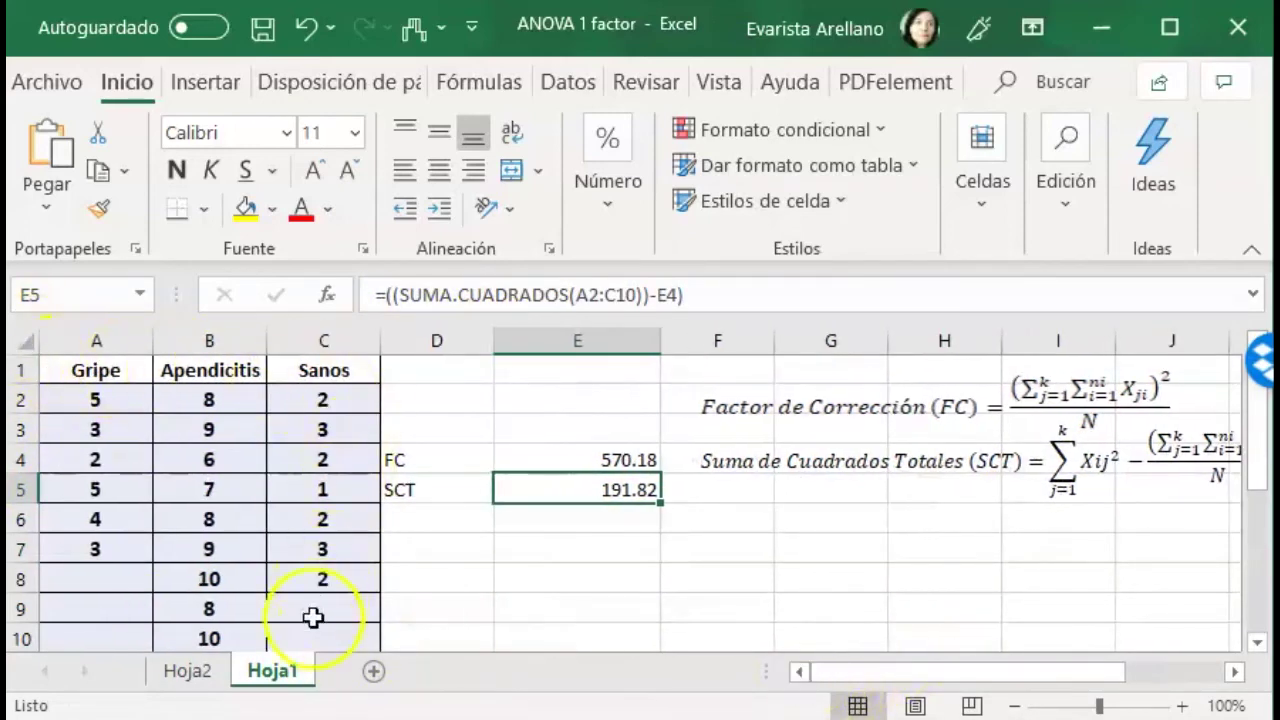
click(1234, 672)
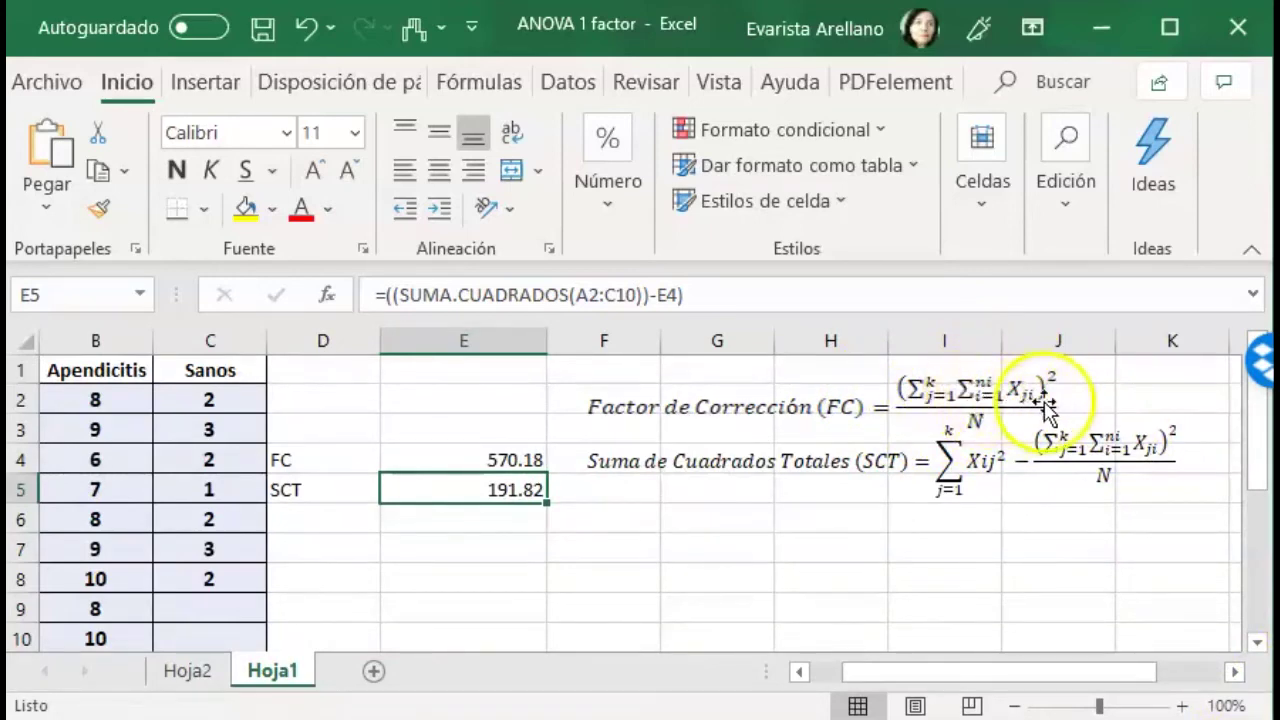
Step: In Word, select the SCG equation below the SCT one, copy it, and switch back to Excel
click(342, 518)
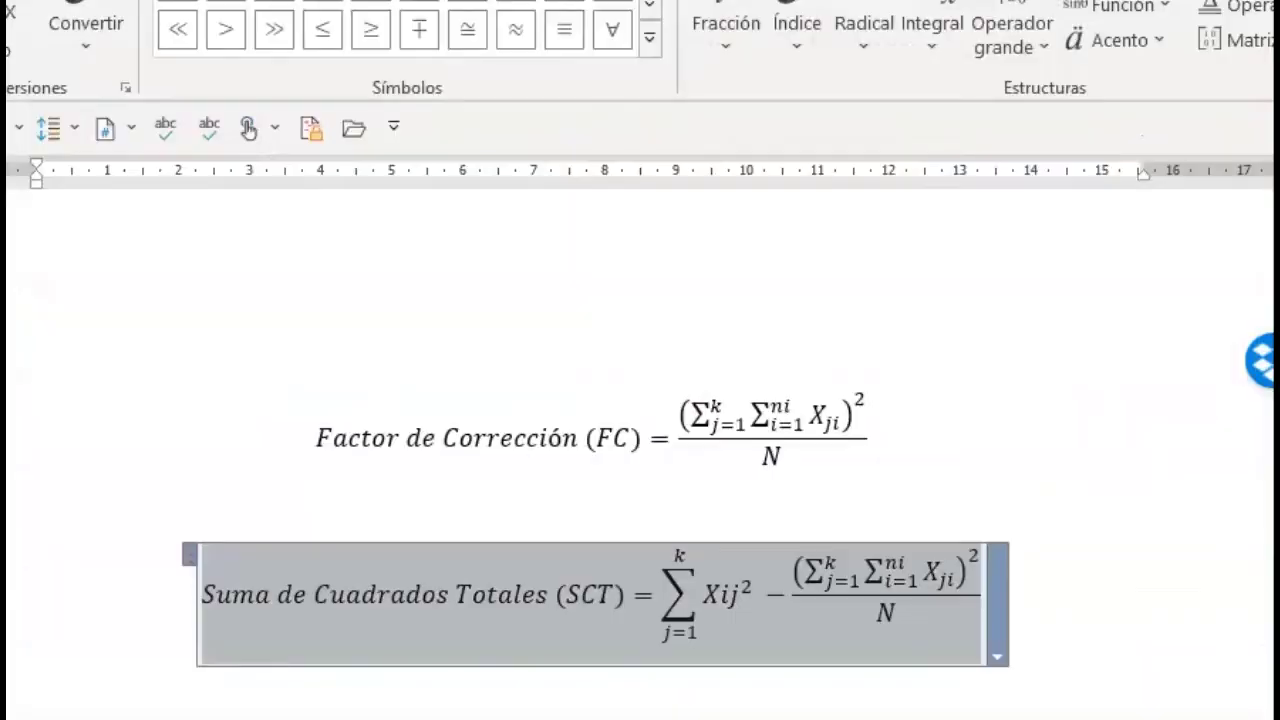
key(Escape)
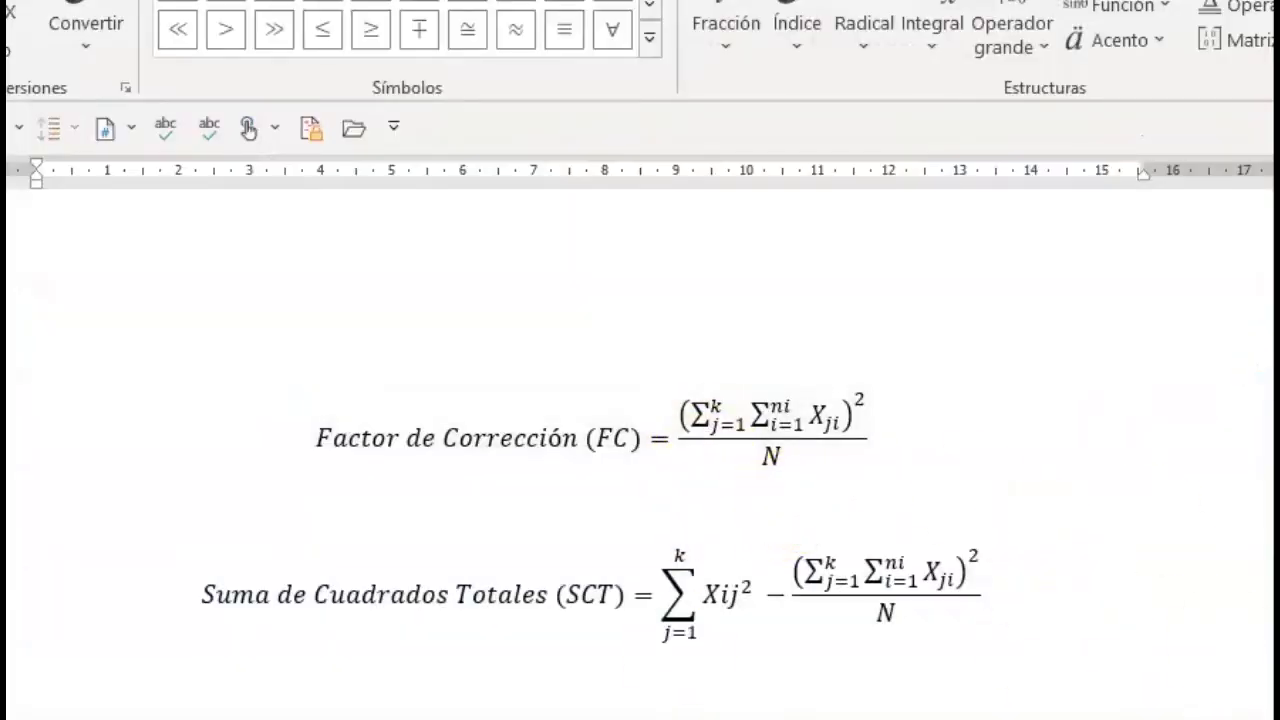
key(Down)
key(Down)
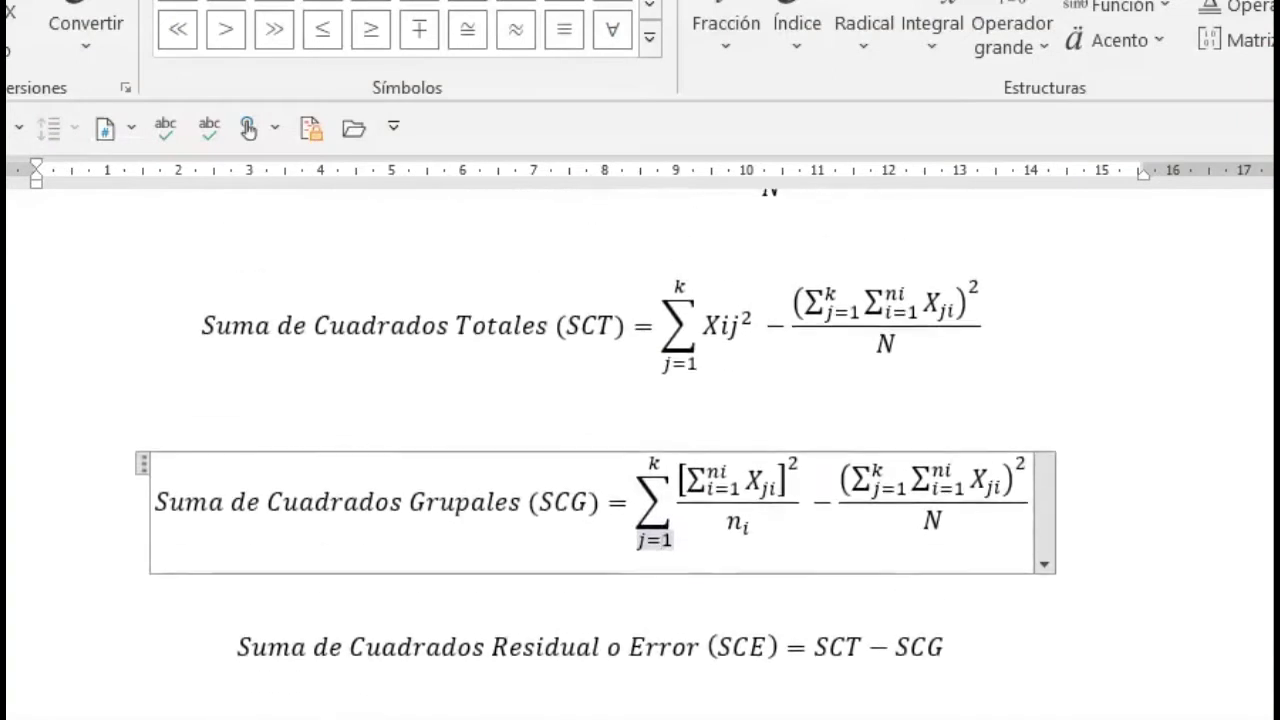
click(142, 463)
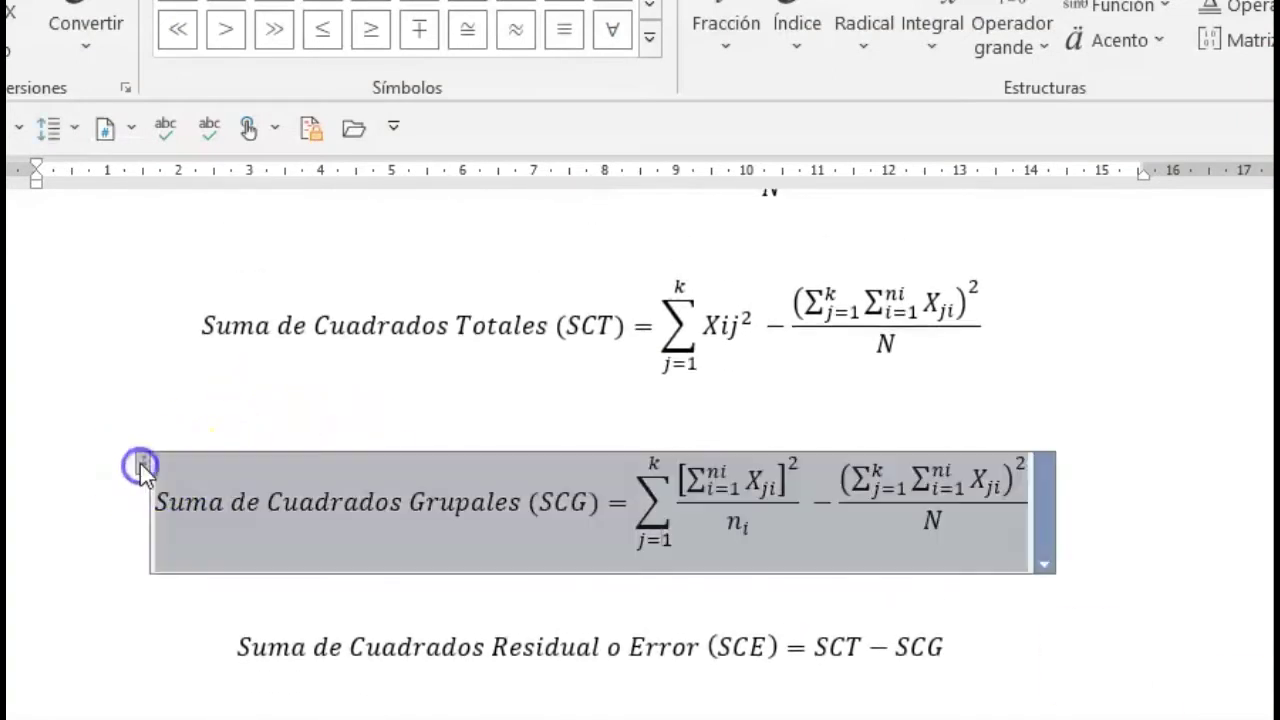
right_click(248, 470)
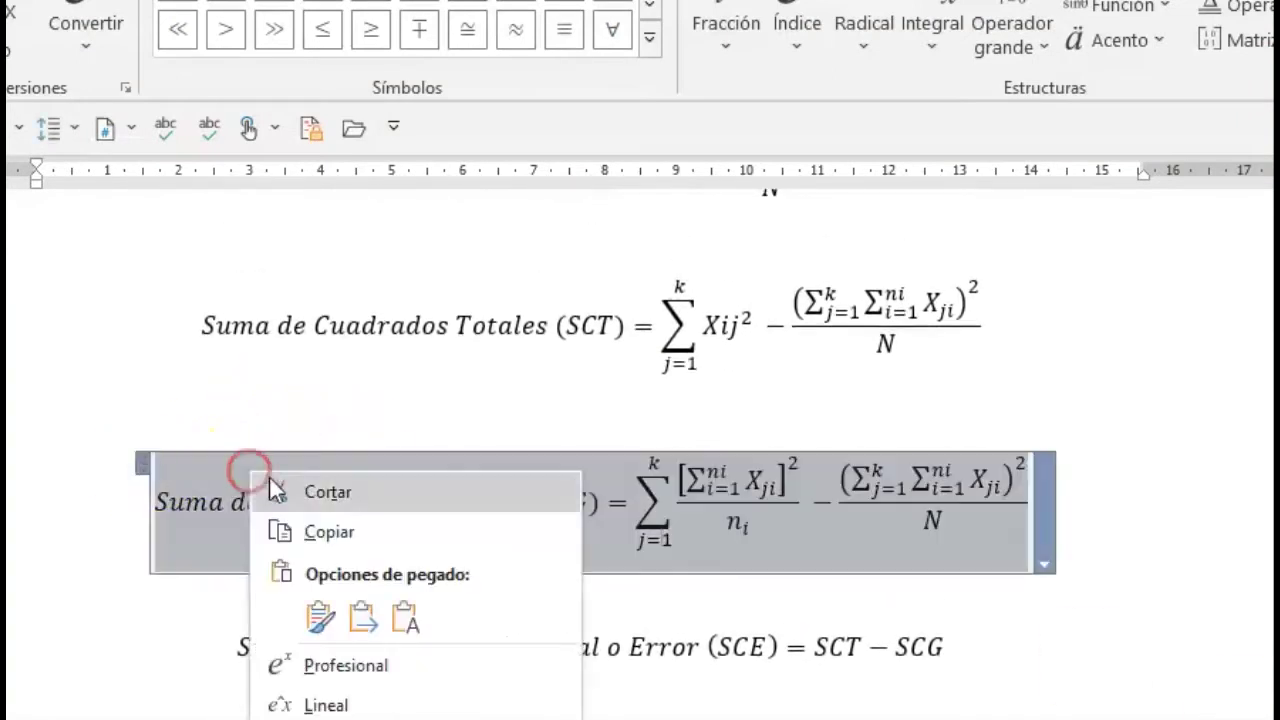
click(343, 530)
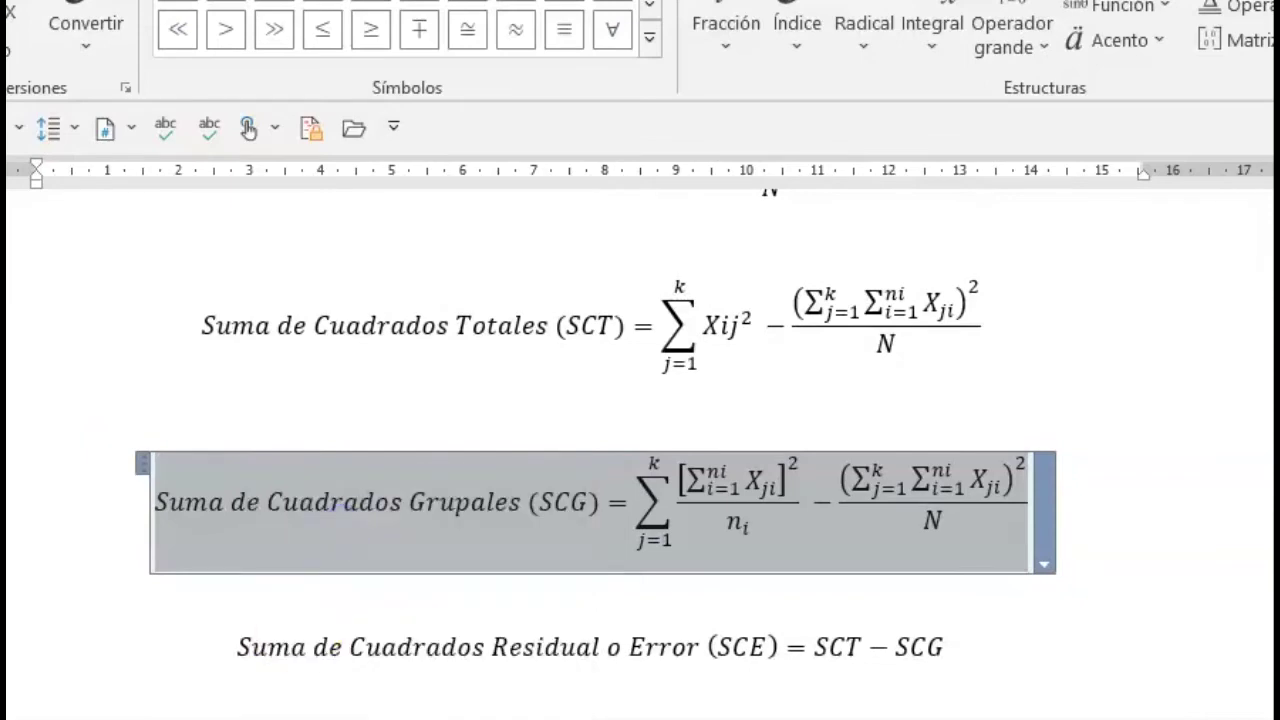
click(200, 700)
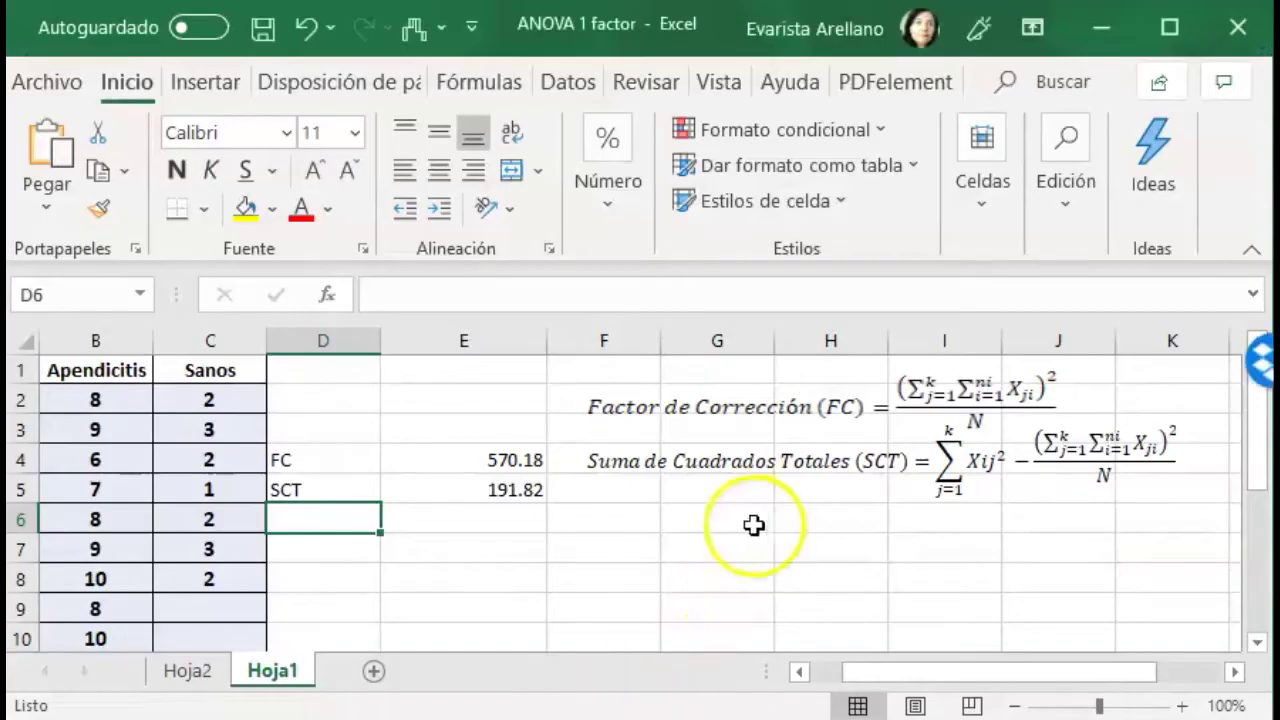
Step: Paste the SCG equation at F6 and line it up beneath the SCT equation image
click(647, 519)
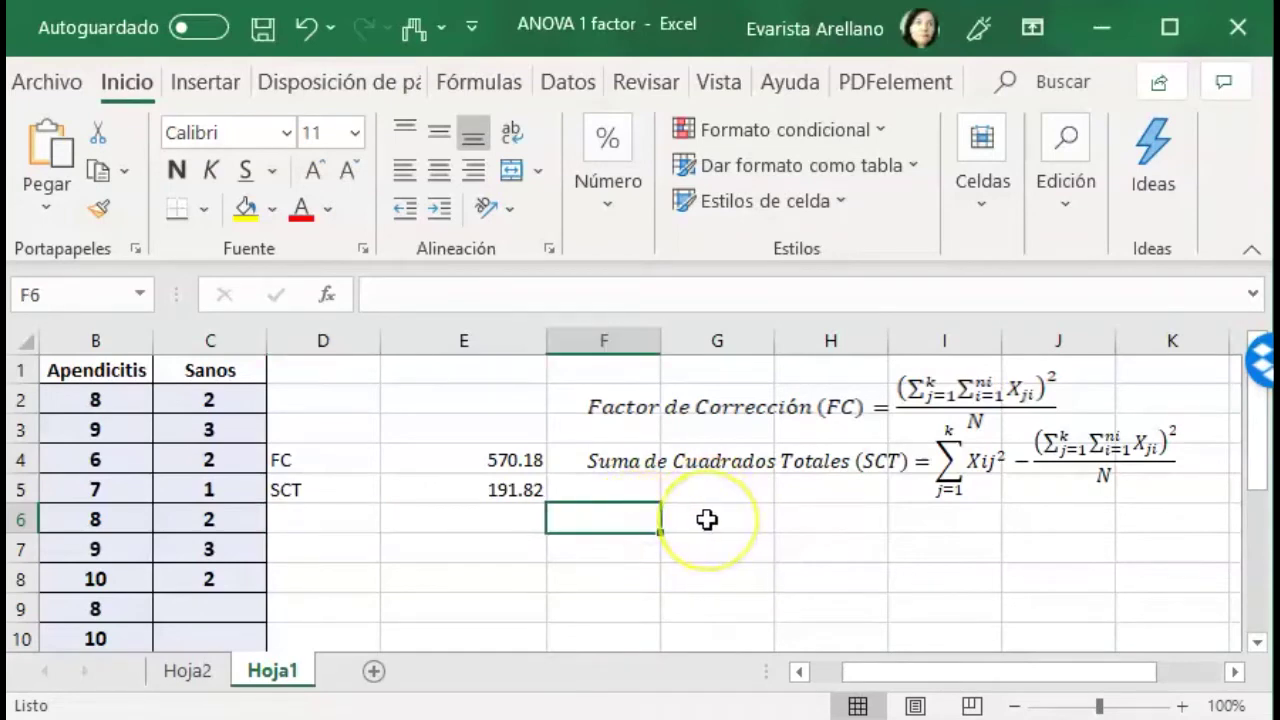
click(55, 128)
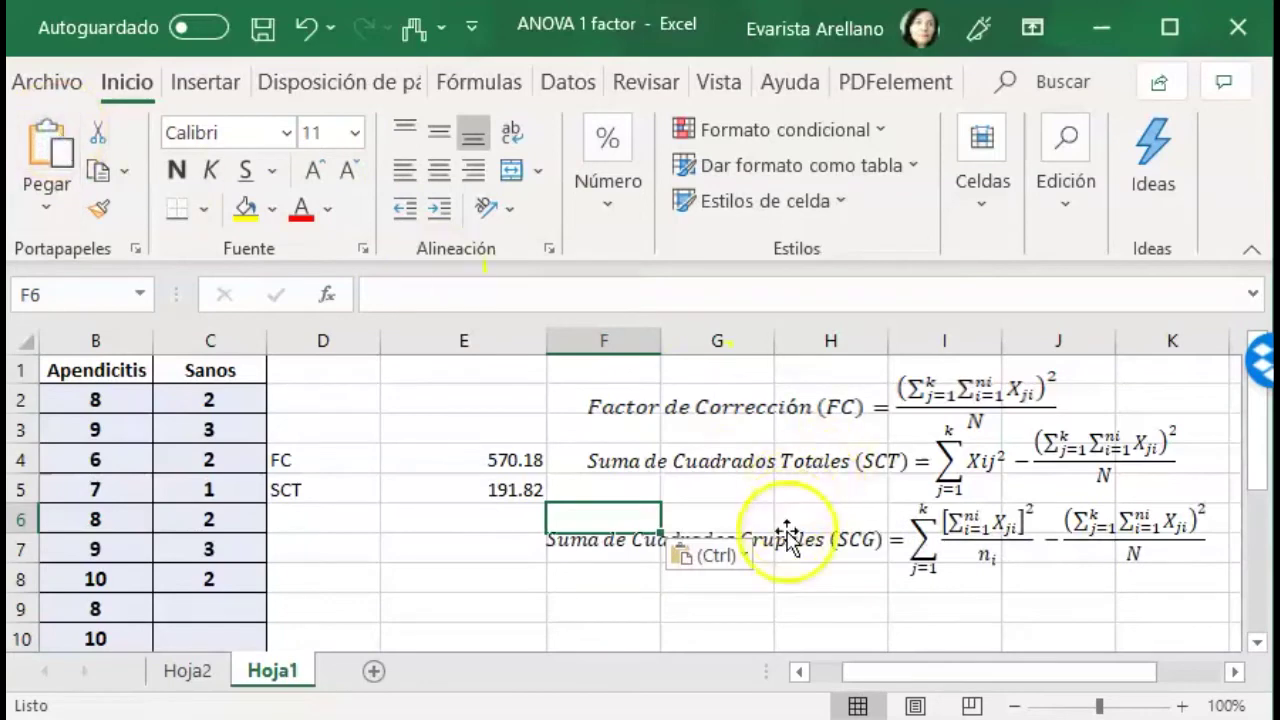
drag(786, 543, 826, 495)
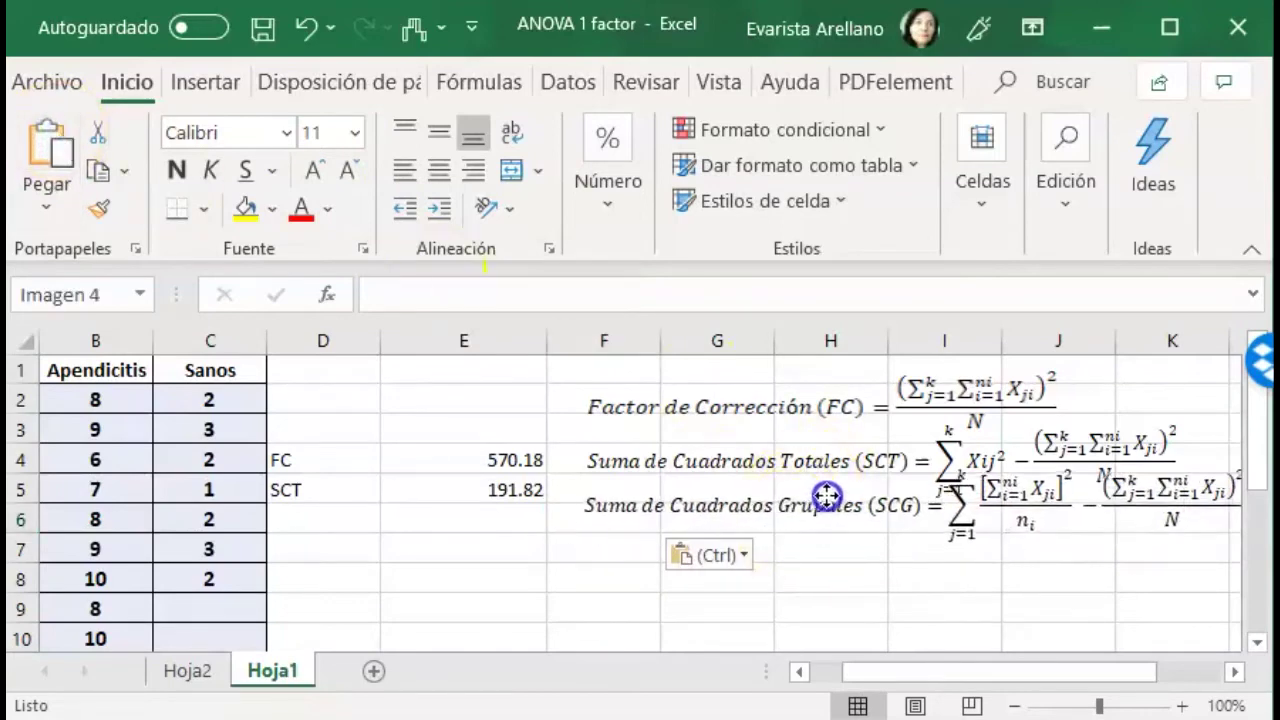
drag(800, 523, 783, 560)
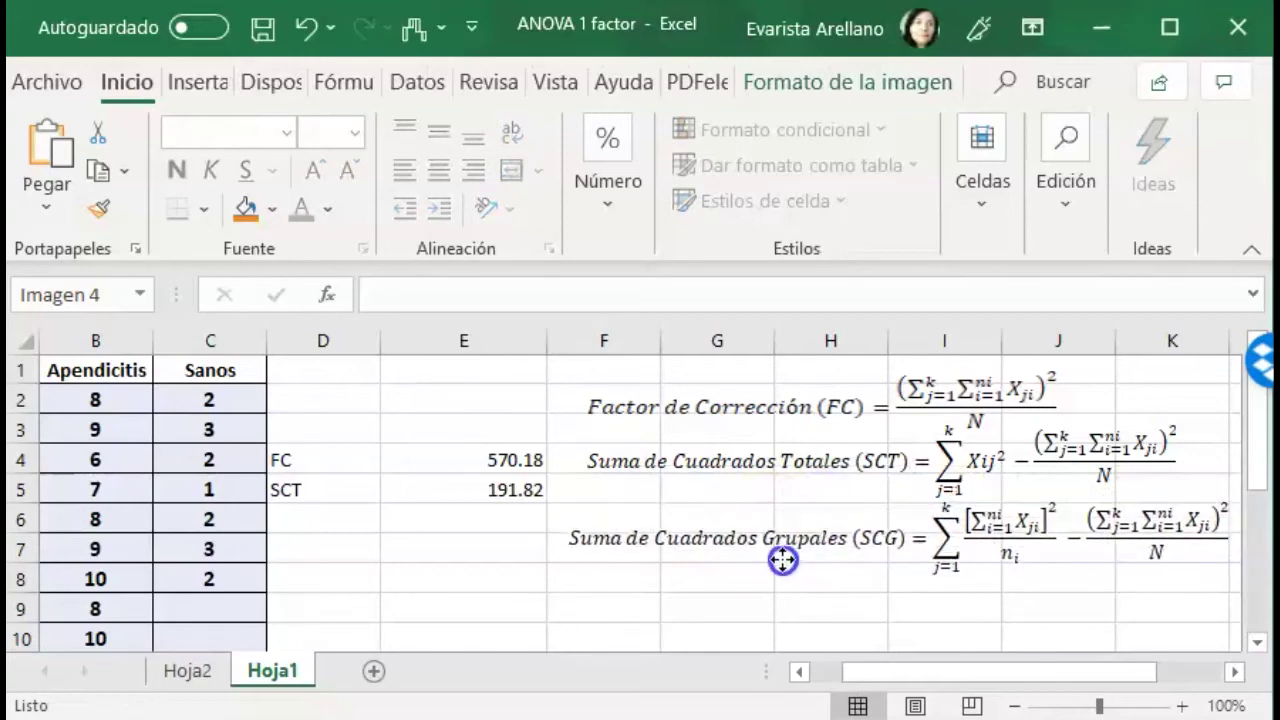
click(1014, 617)
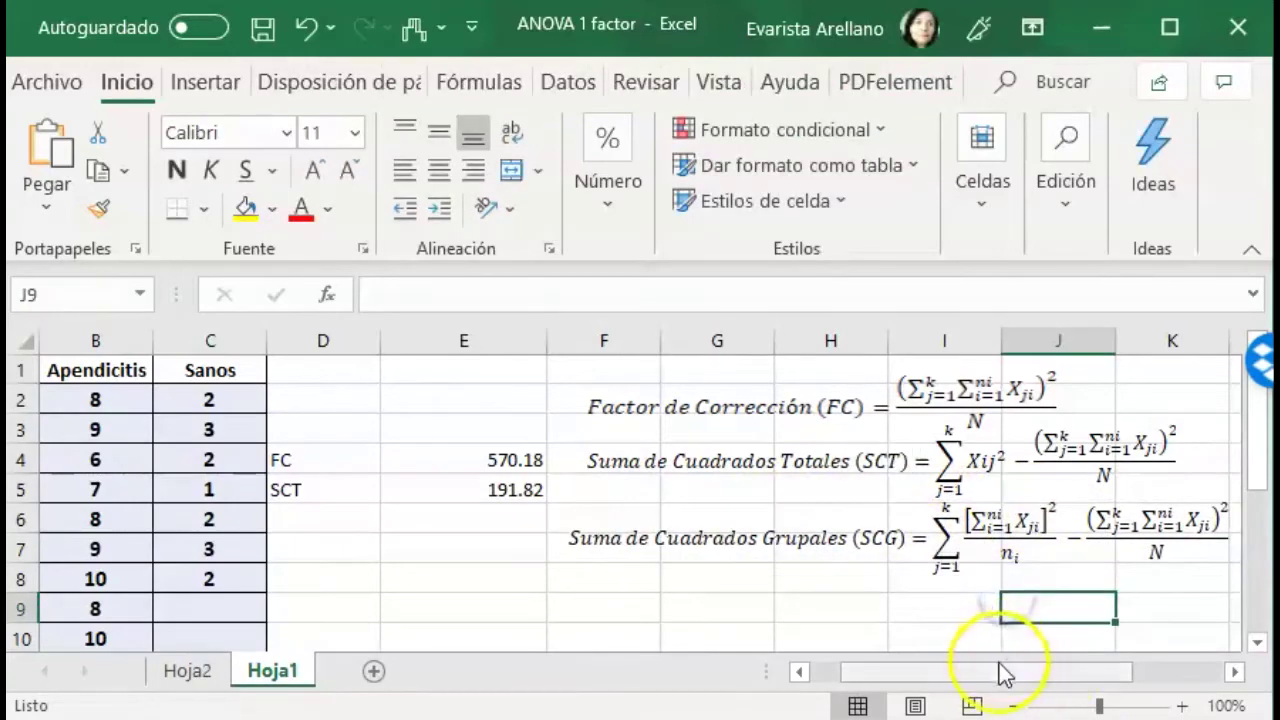
drag(1005, 675, 1065, 675)
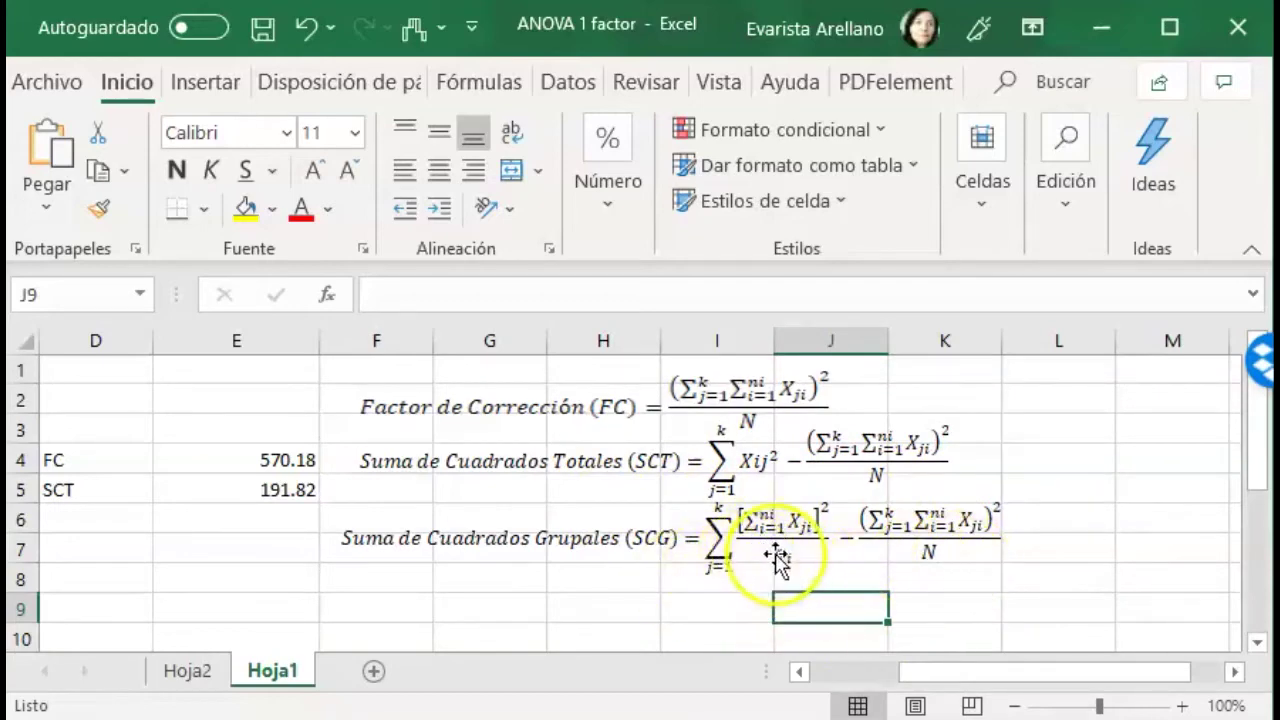
mouse_move(623, 538)
mouse_down()
mouse_move(653, 533)
mouse_move(642, 548)
mouse_up()
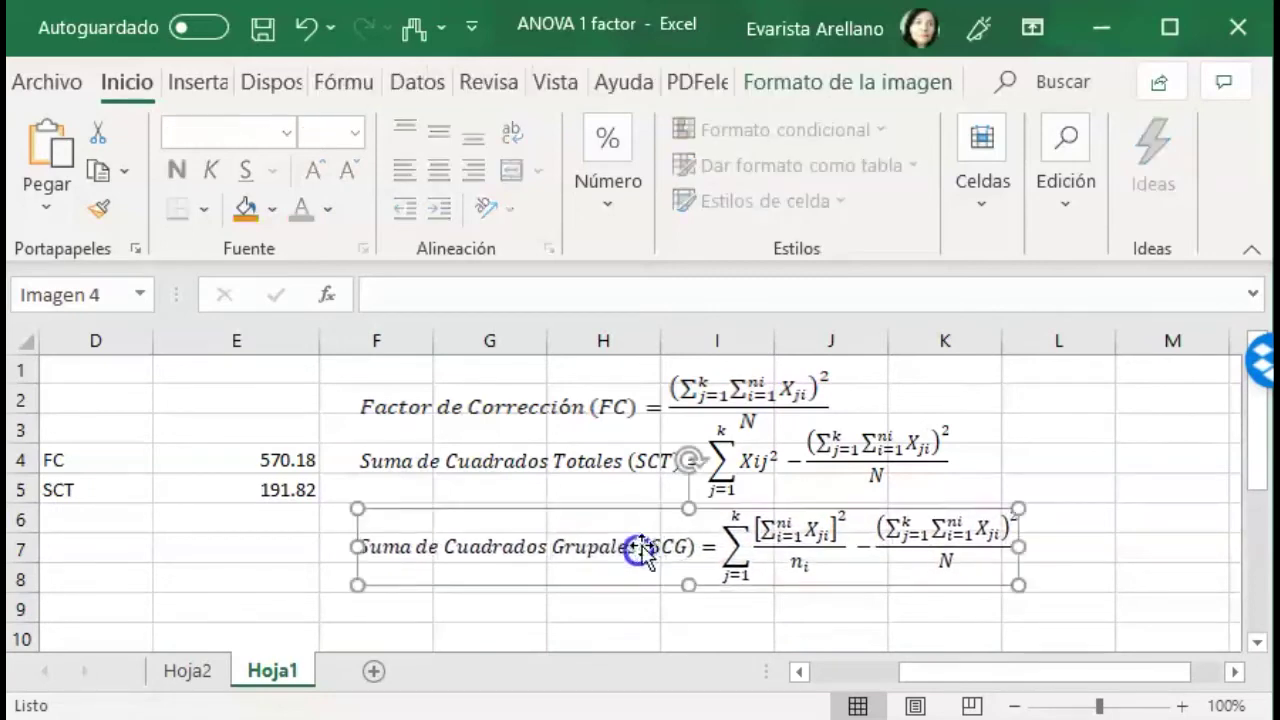
click(1078, 463)
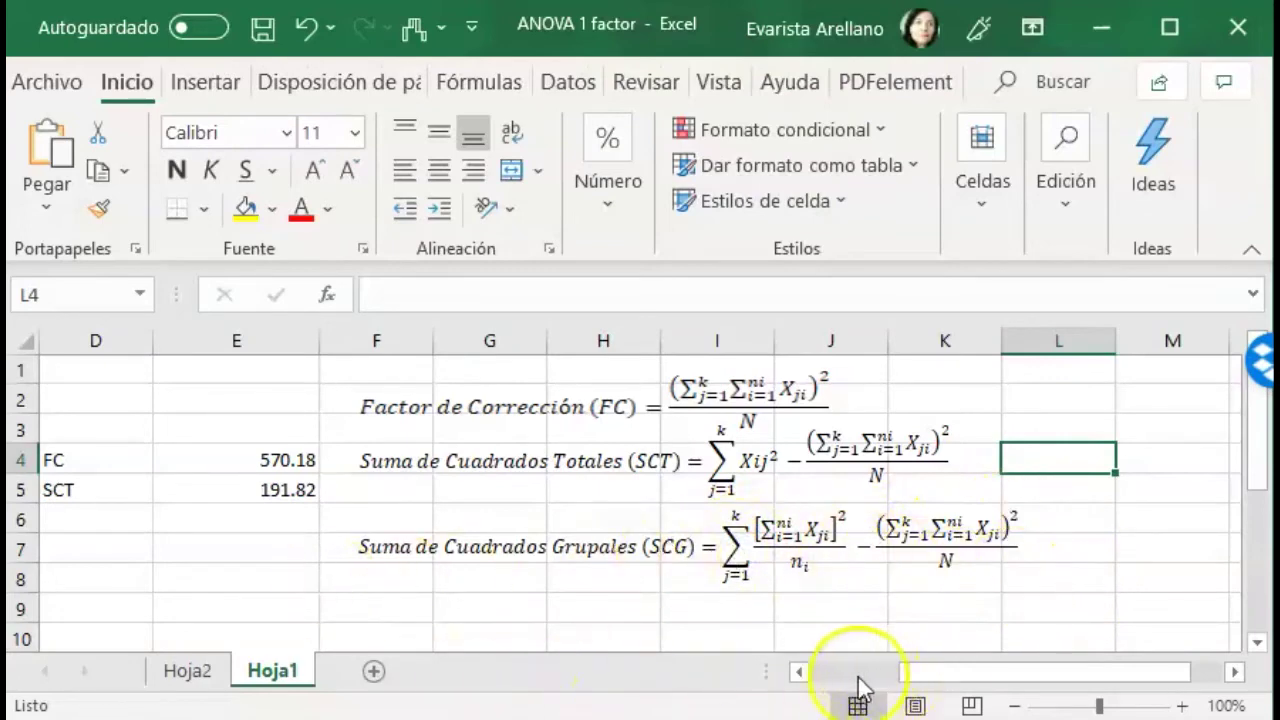
click(799, 672)
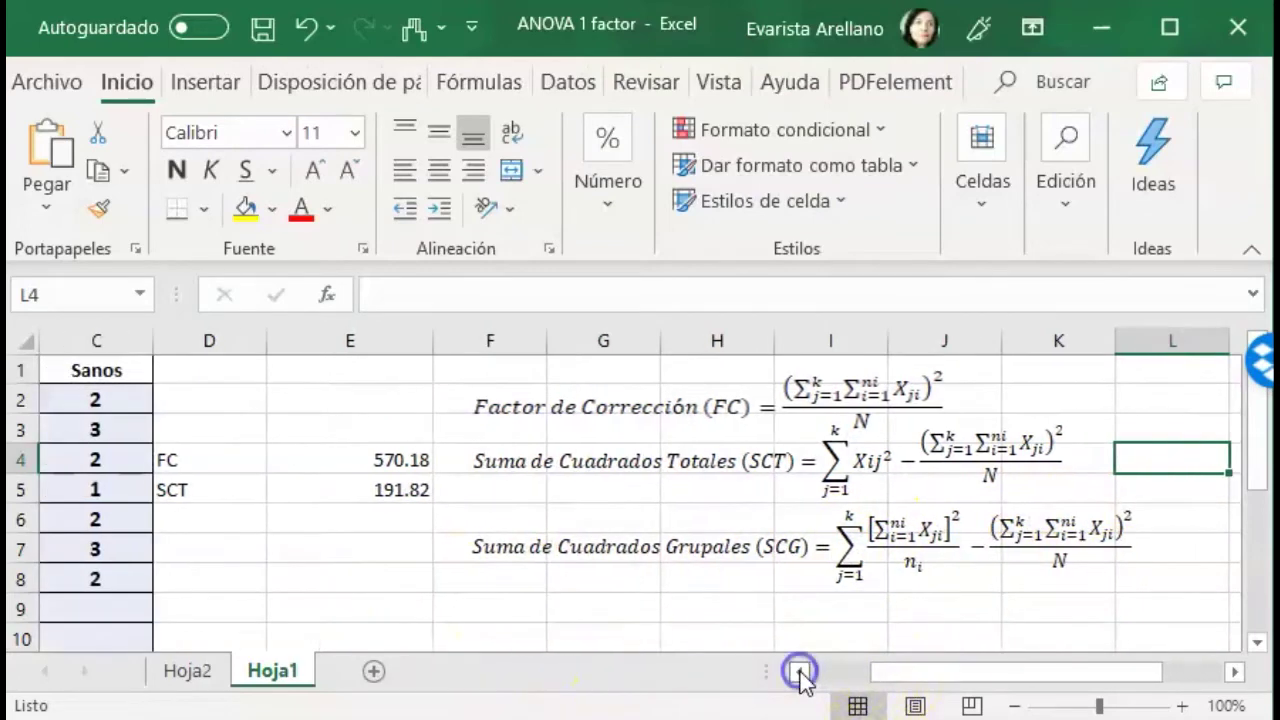
Step: Label cell D6 as SCG
click(210, 520)
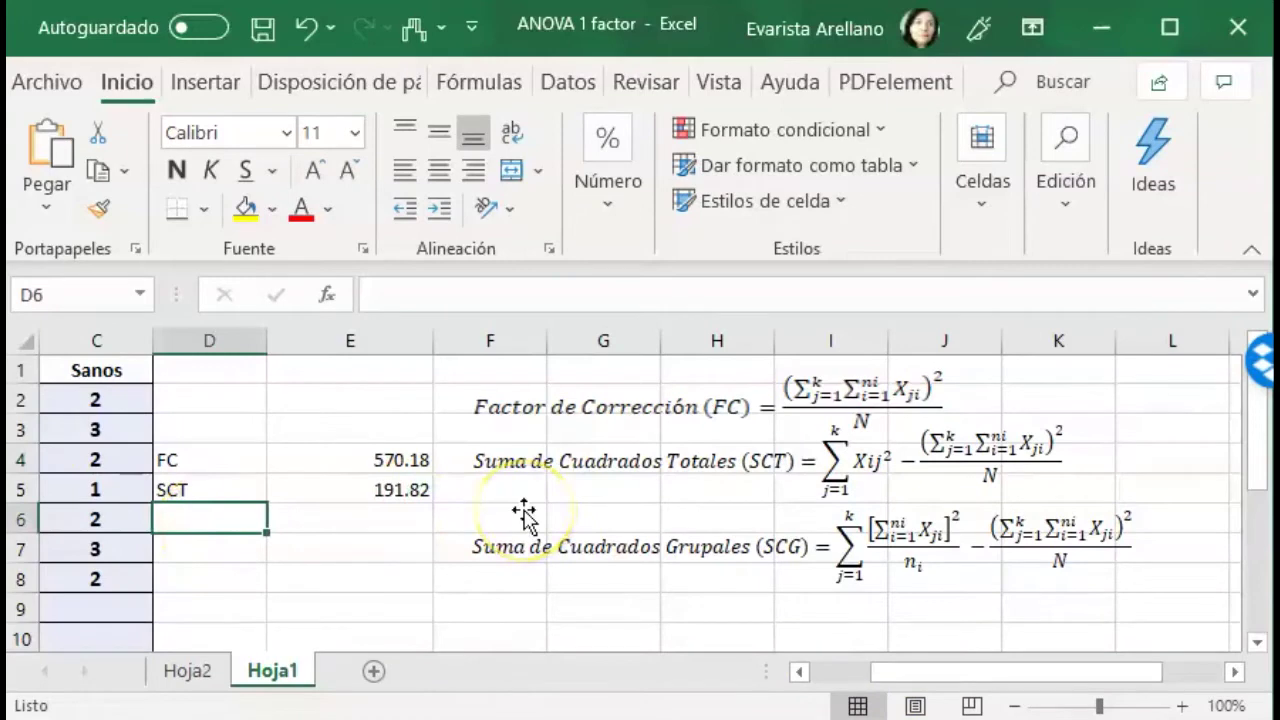
text(SCG)
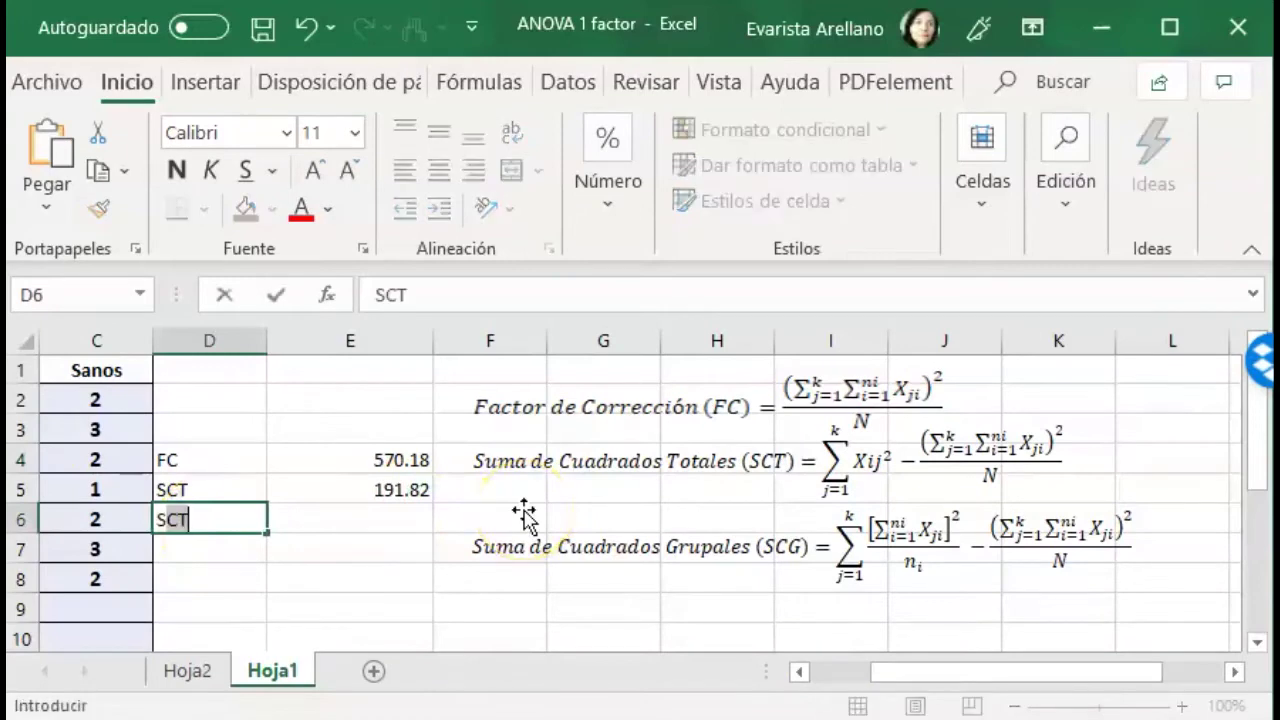
key(Tab)
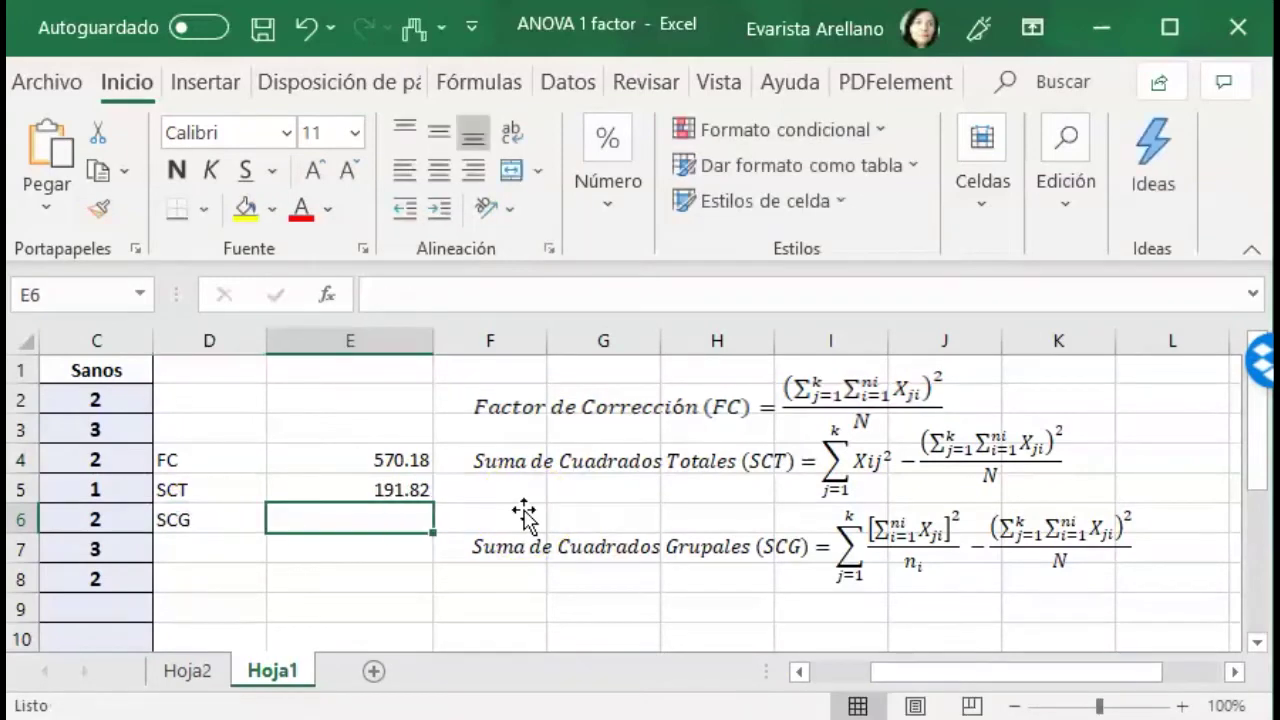
Step: Begin the E6 formula with =(((suma(A2:A7)^2)/6)+(suma(, dragging over A2:A7
text(=((()
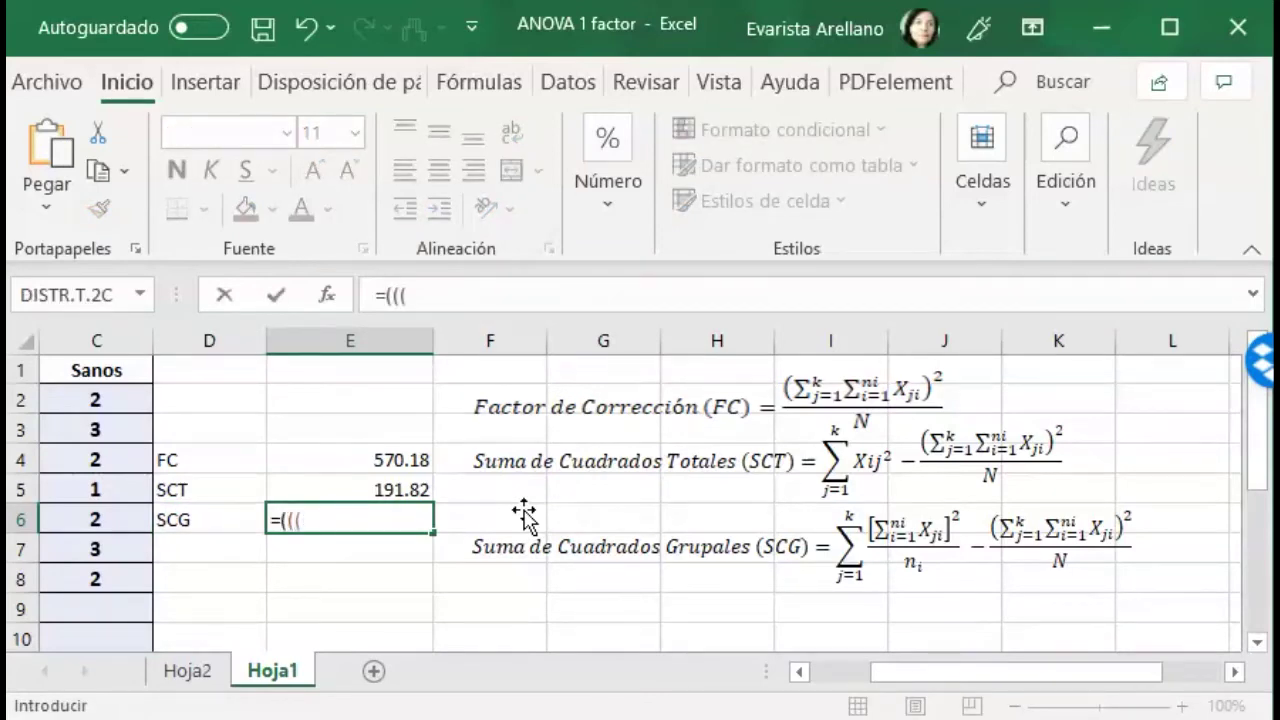
click(146, 672)
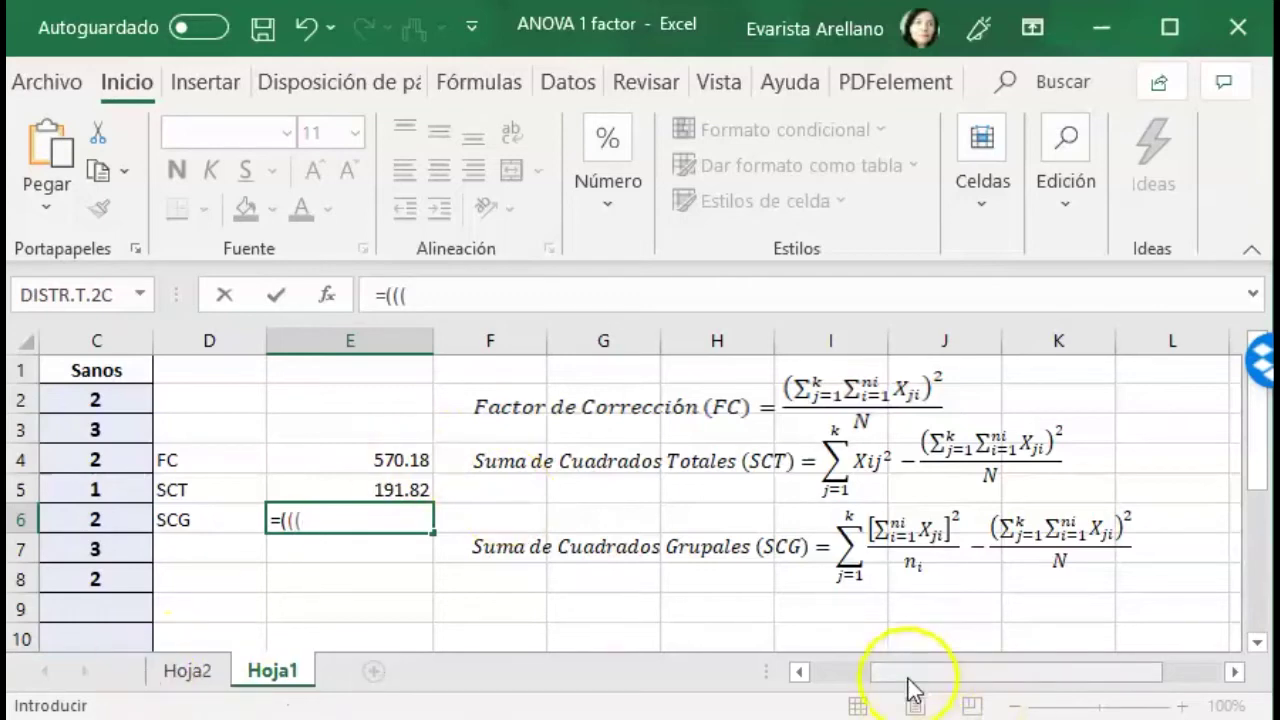
drag(908, 678, 845, 683)
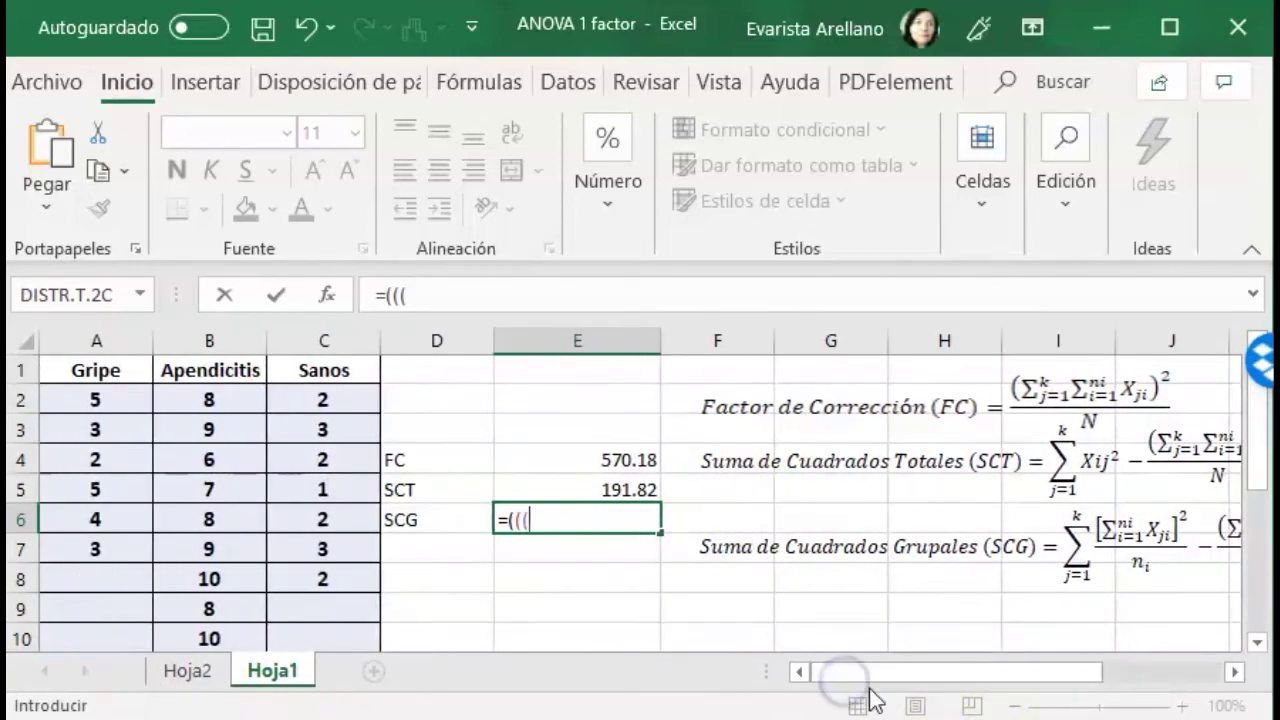
text(su)
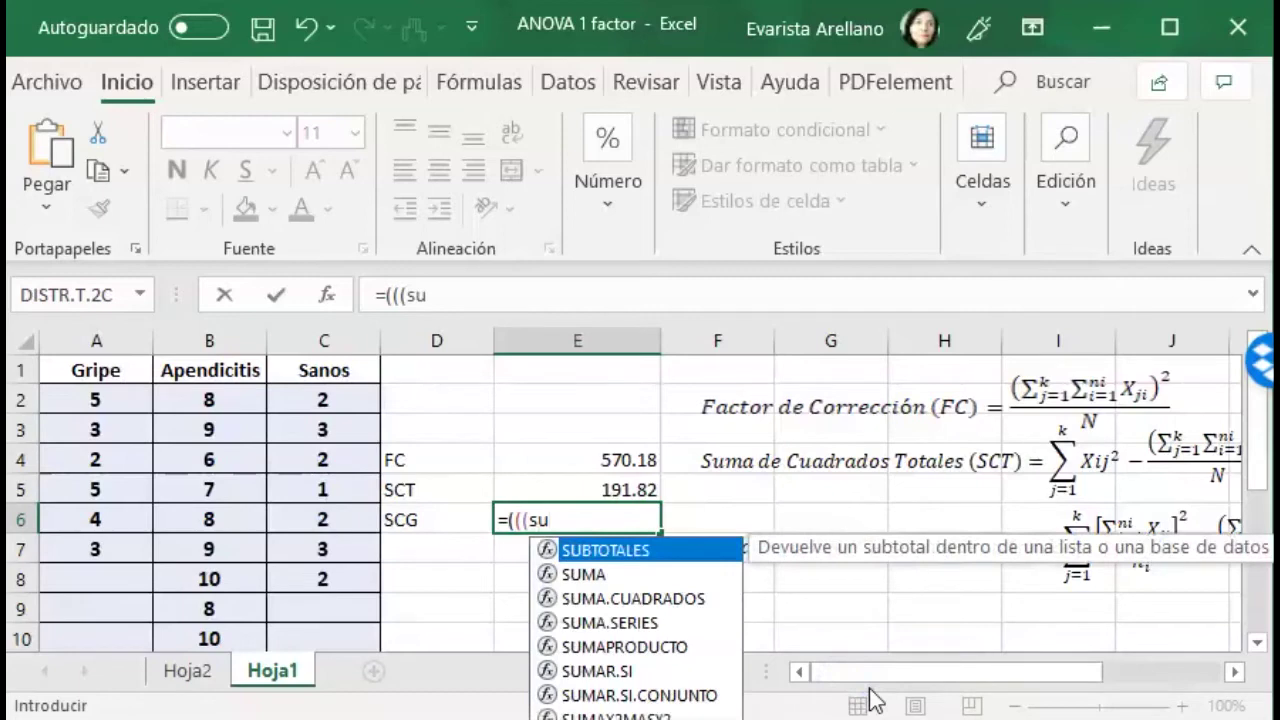
text(ma()
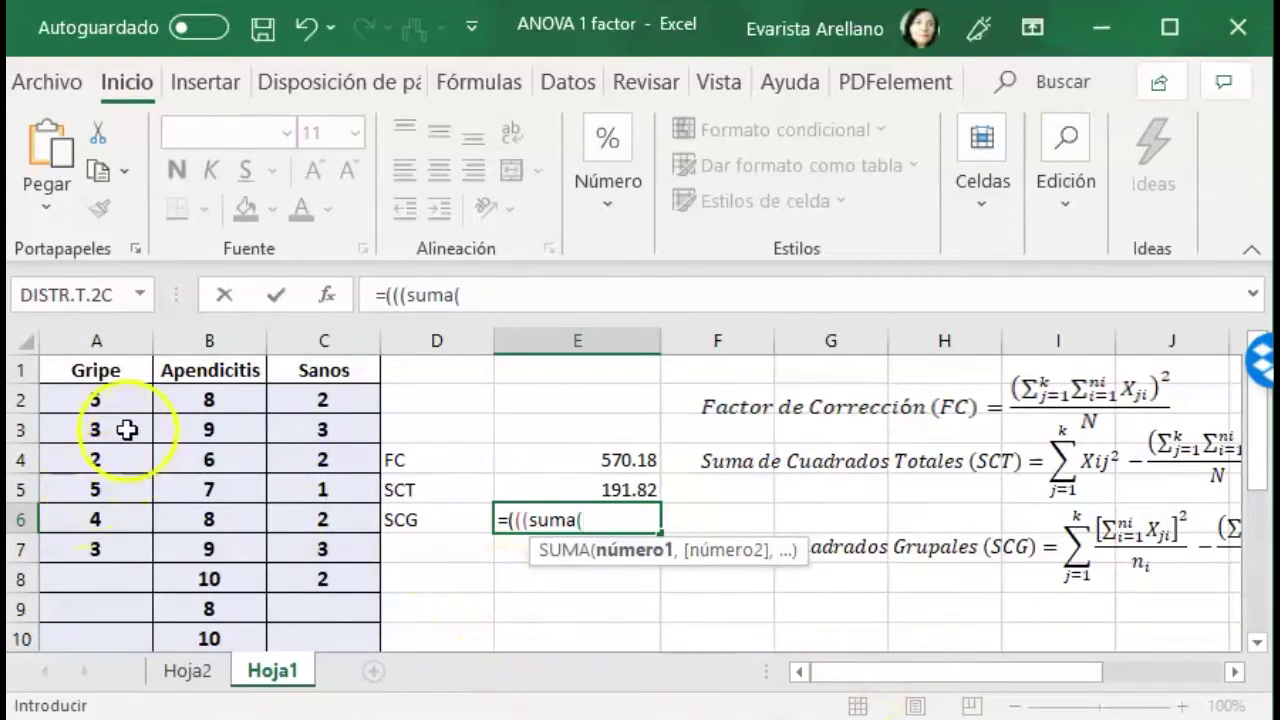
drag(122, 401, 86, 548)
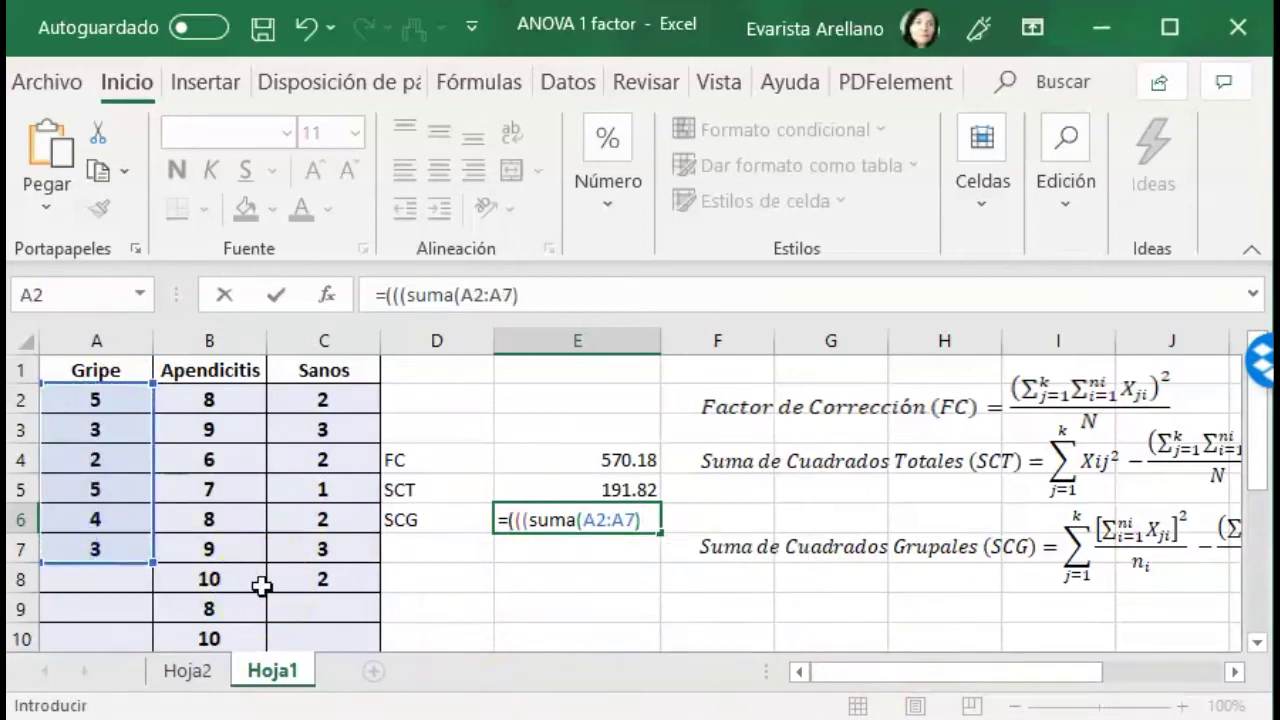
text(^2)
text())
text(/)
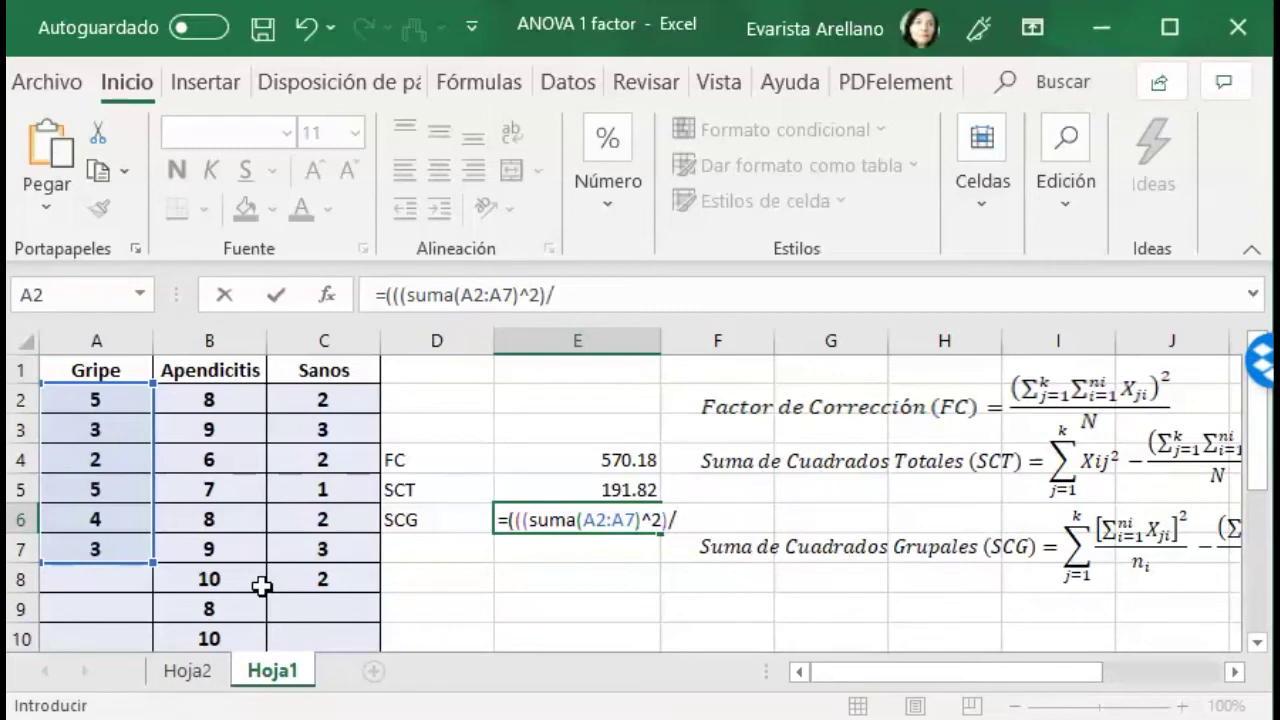
text(6)
text())
text(+)
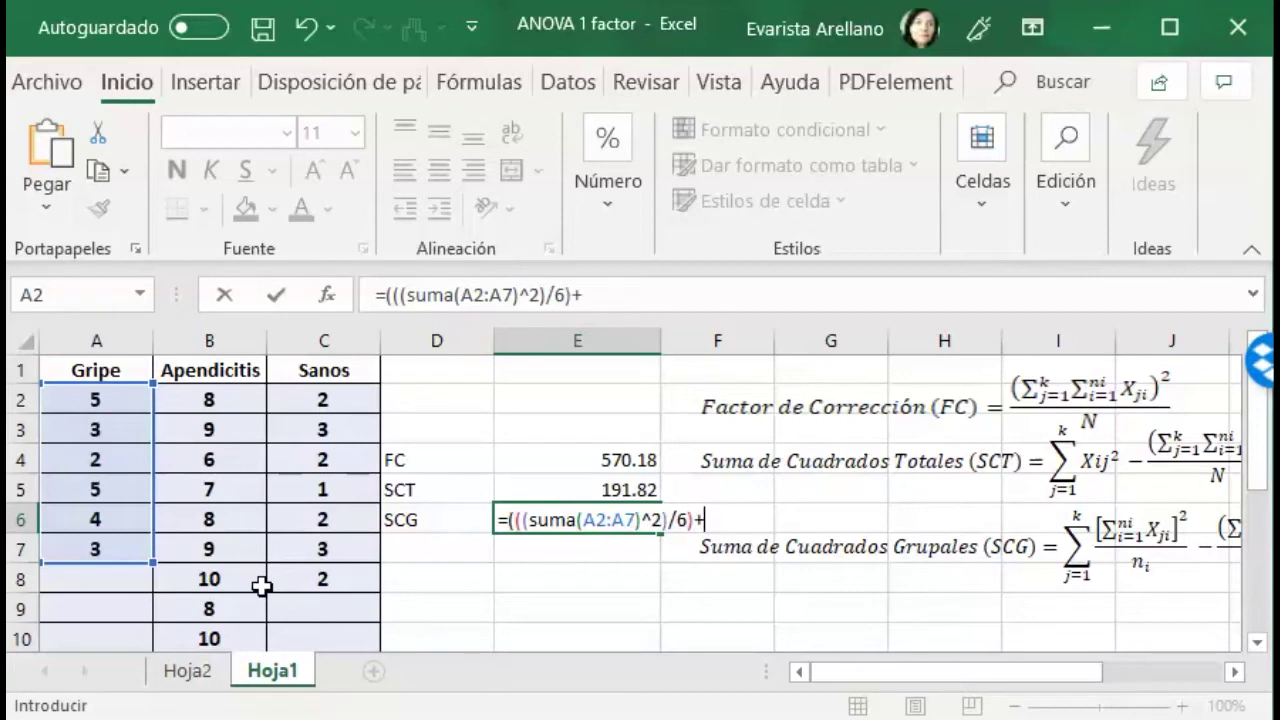
text(()
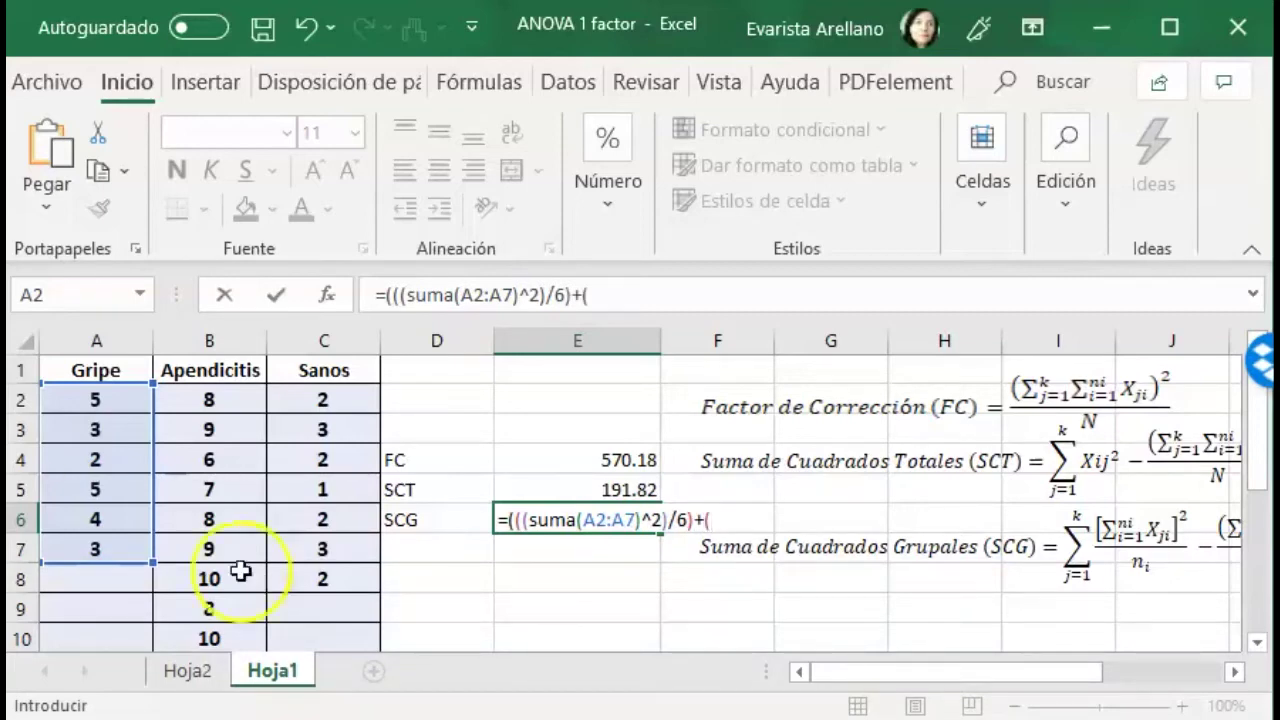
text(su)
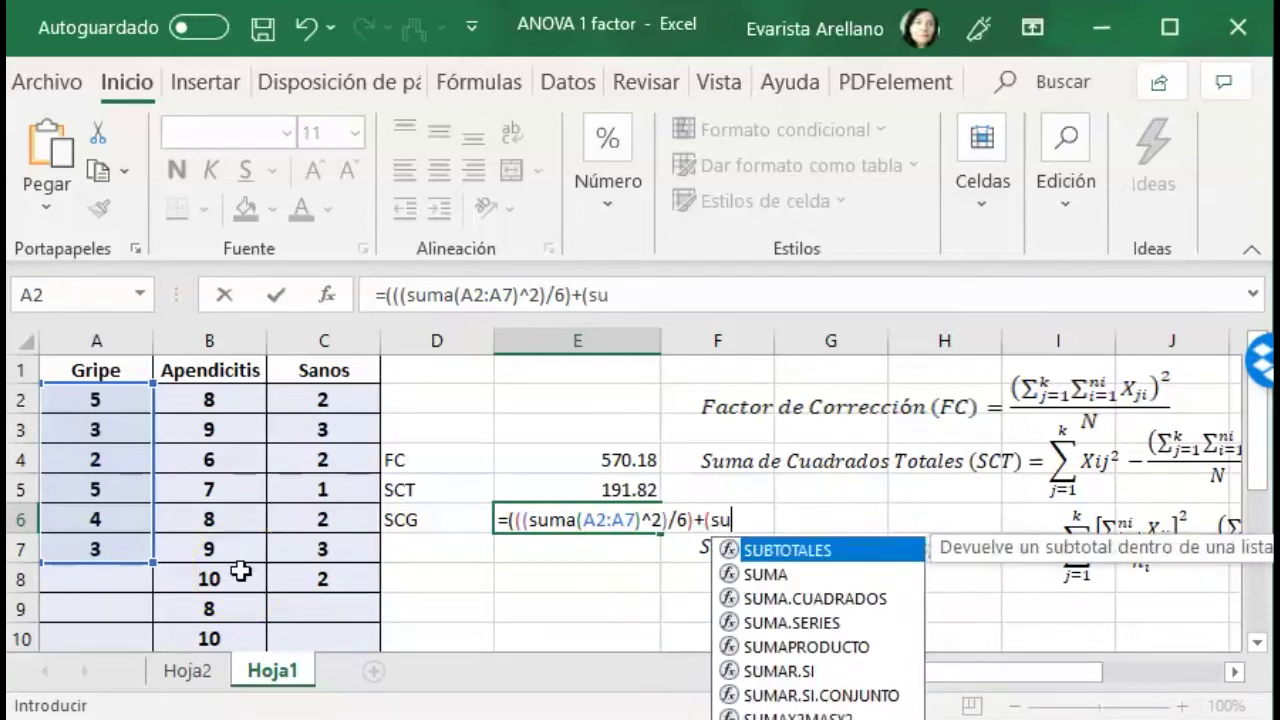
text(ma ()
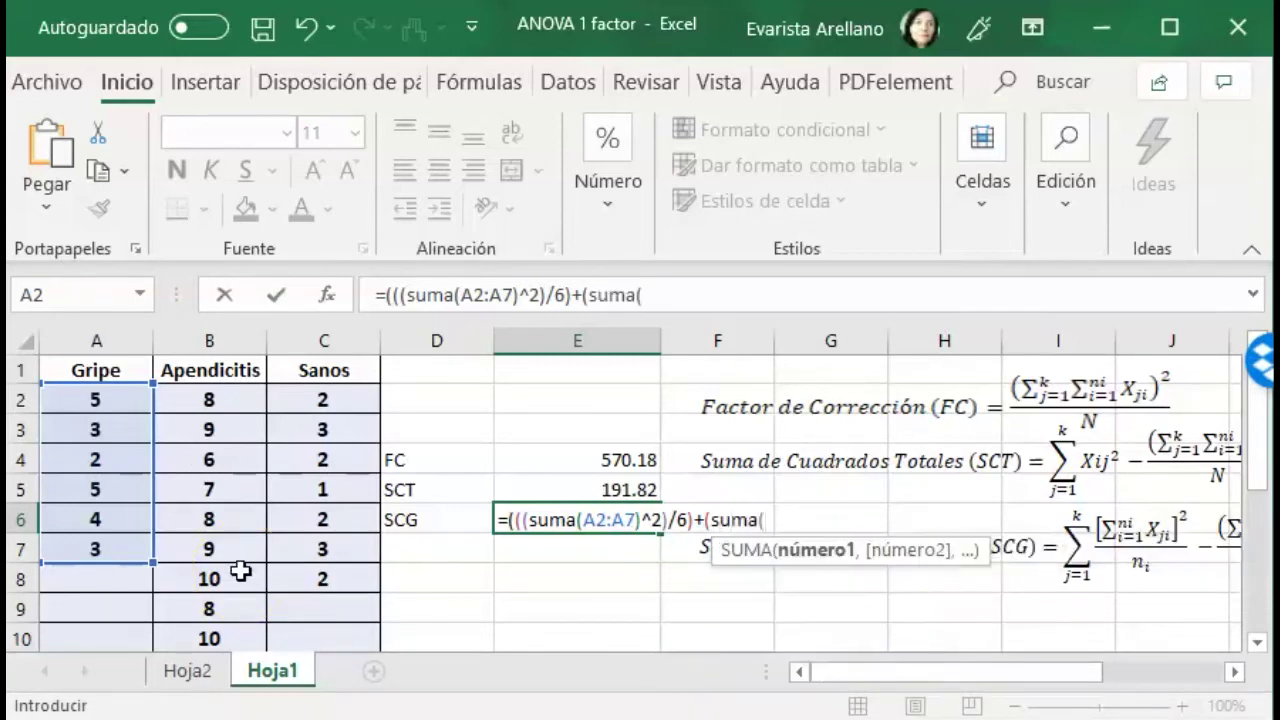
Step: Add the Apendicitis term (((suma(B2:B10))^2)/9) to the SCG formula and open a third term
drag(227, 402, 214, 634)
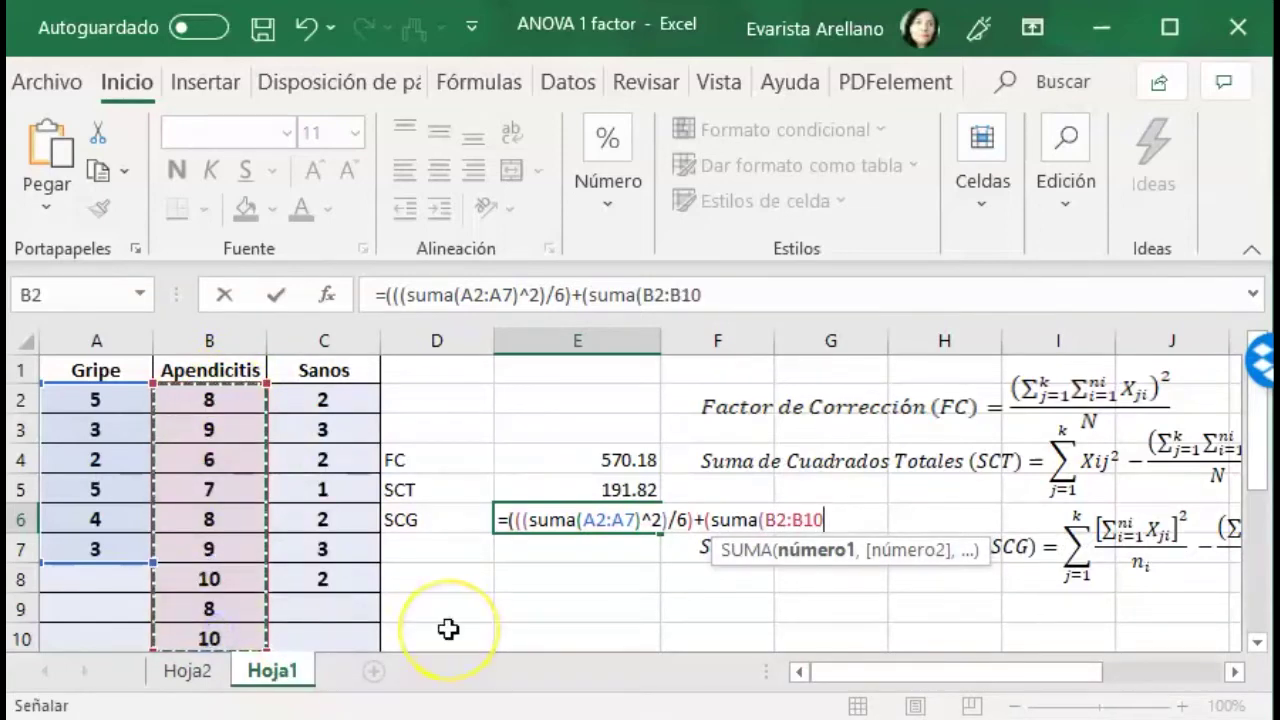
text()))
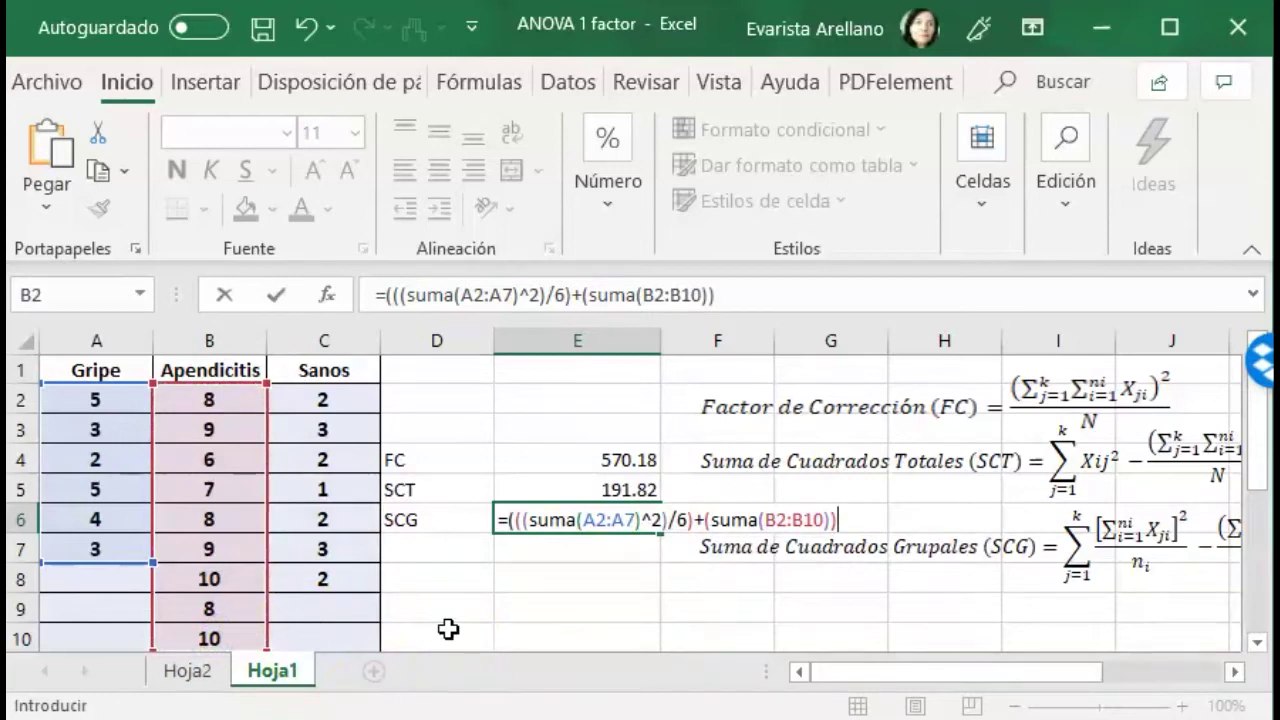
text(^2)
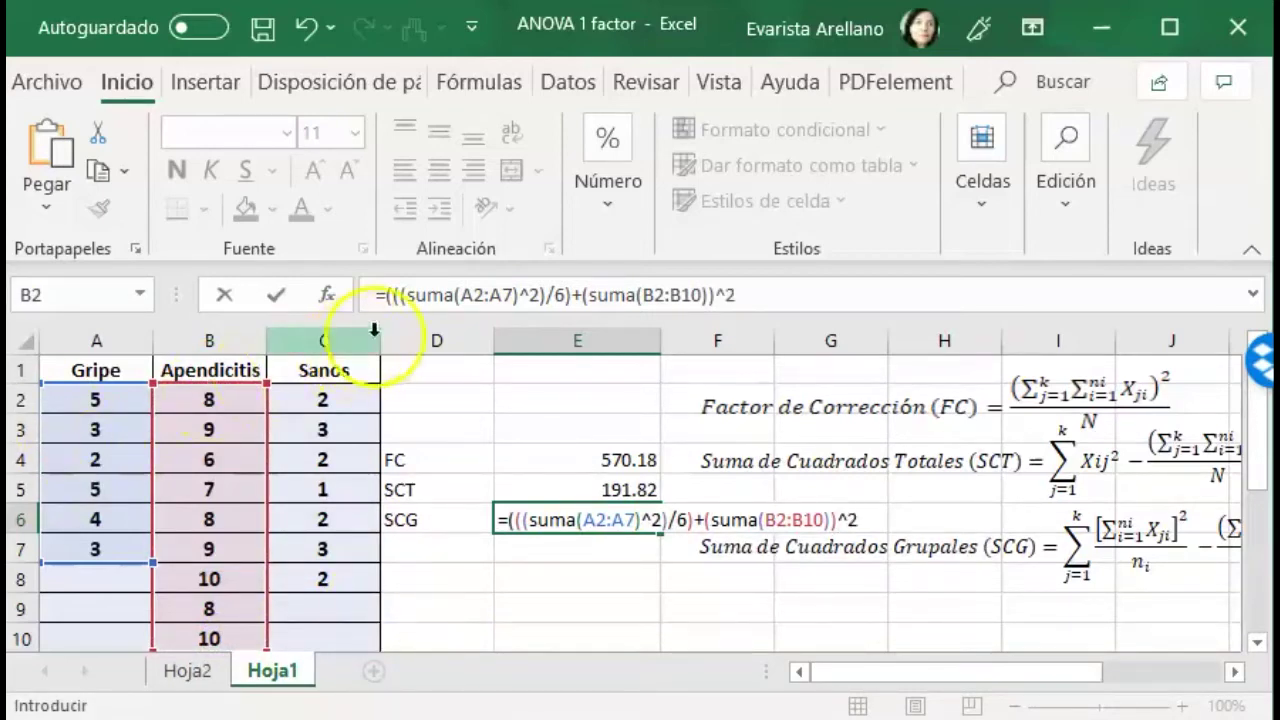
click(580, 297)
click(580, 297)
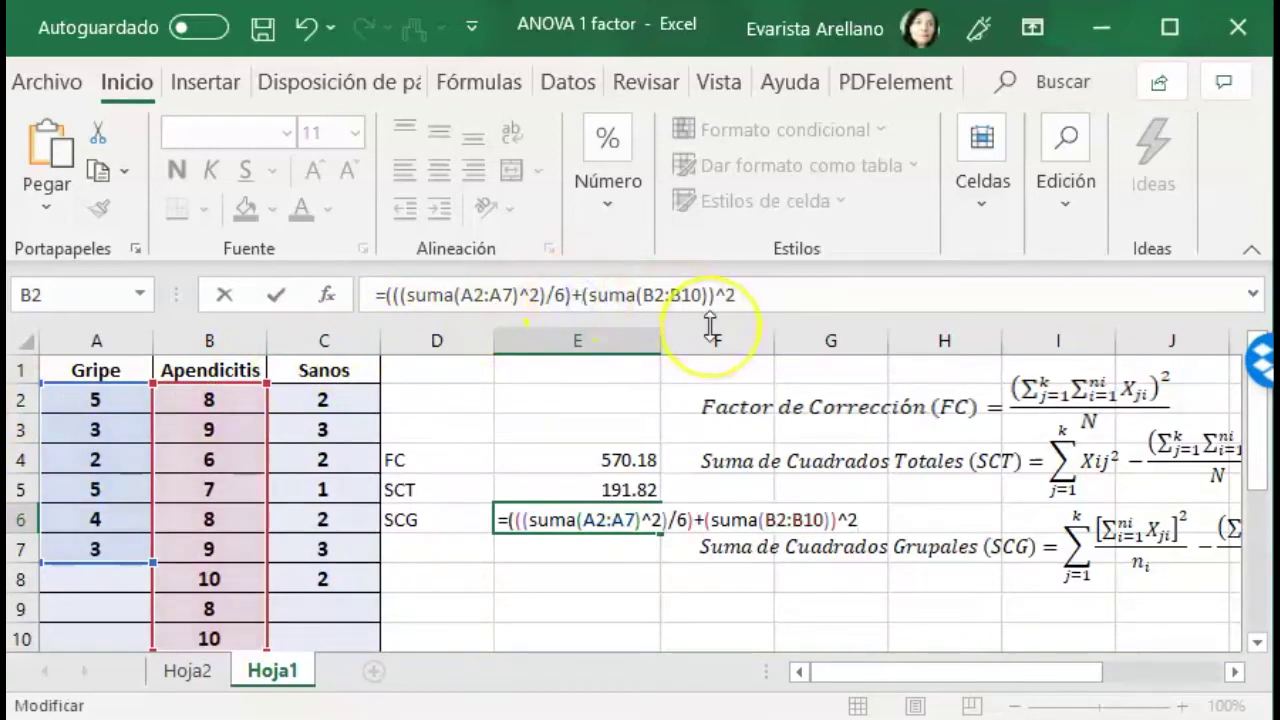
text(()
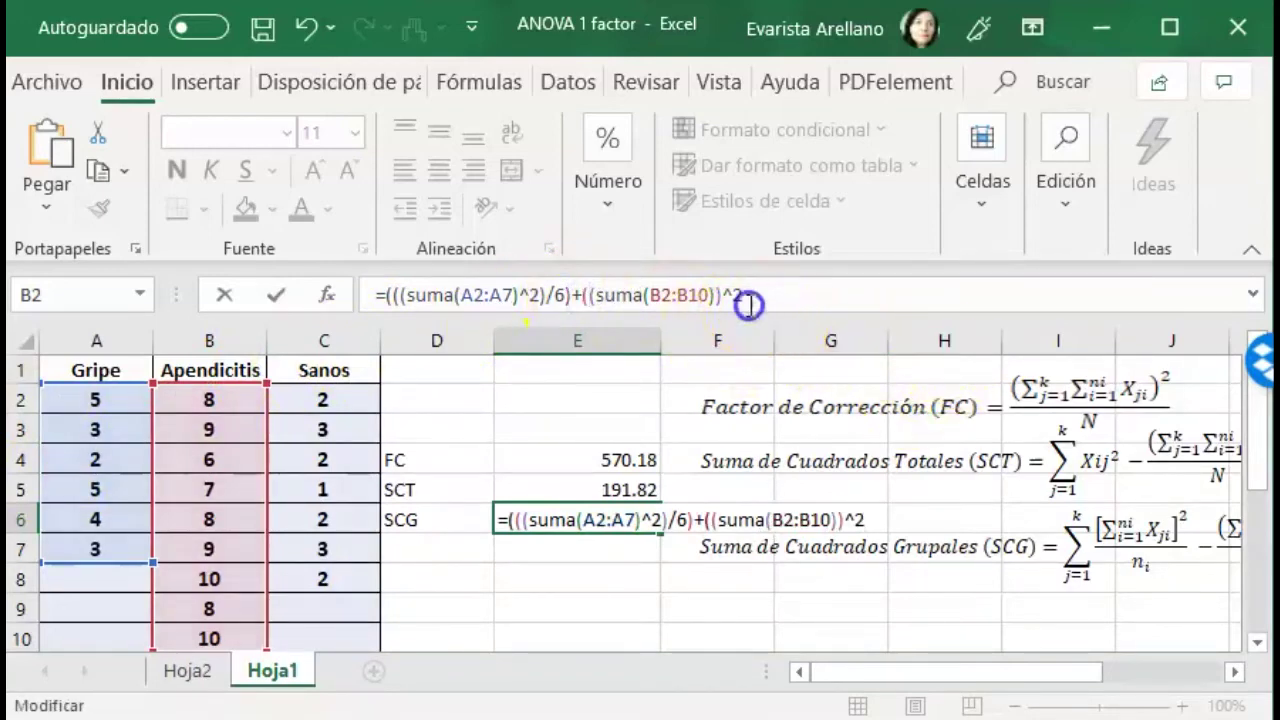
text())
text(/)
text(9)
text())
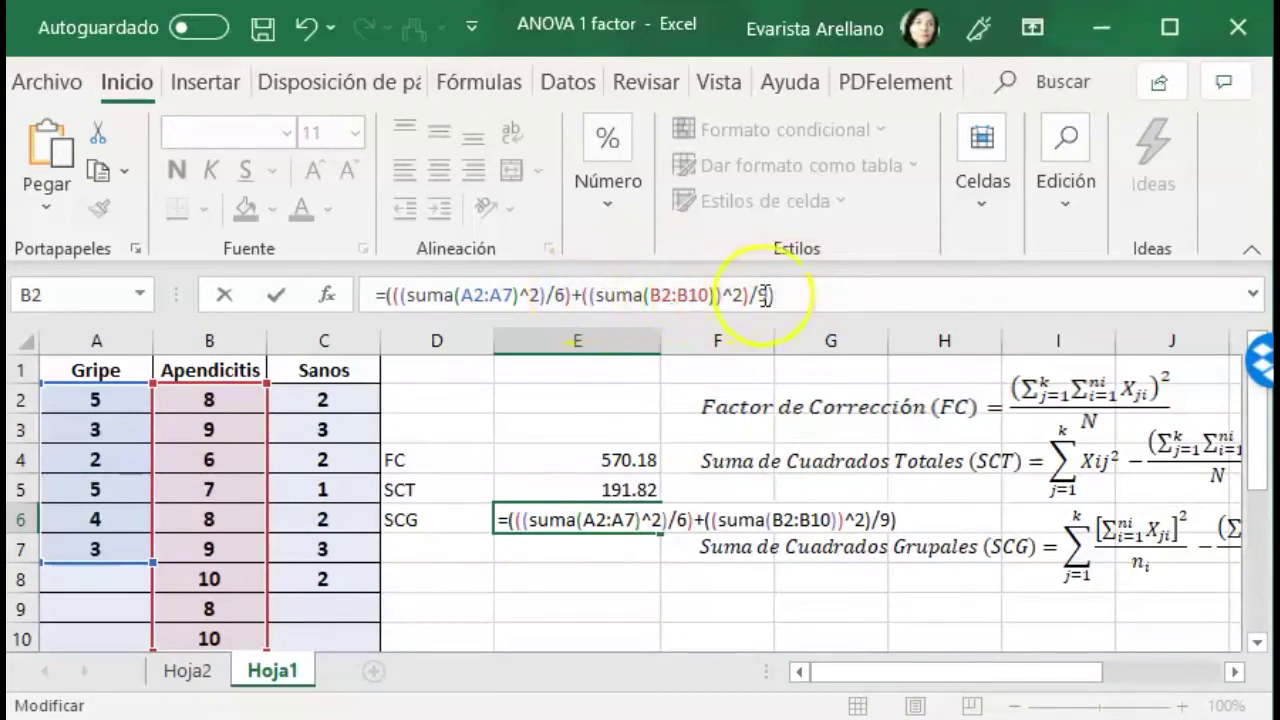
text(()
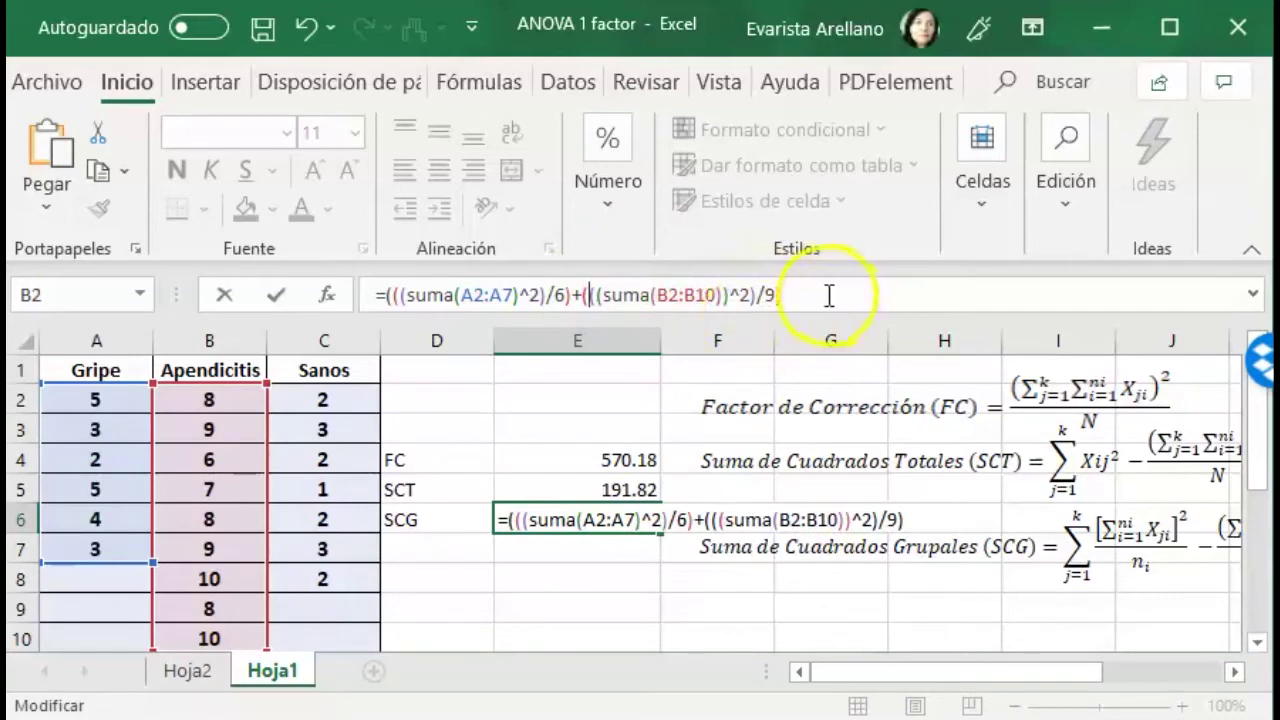
click(823, 294)
text(+()
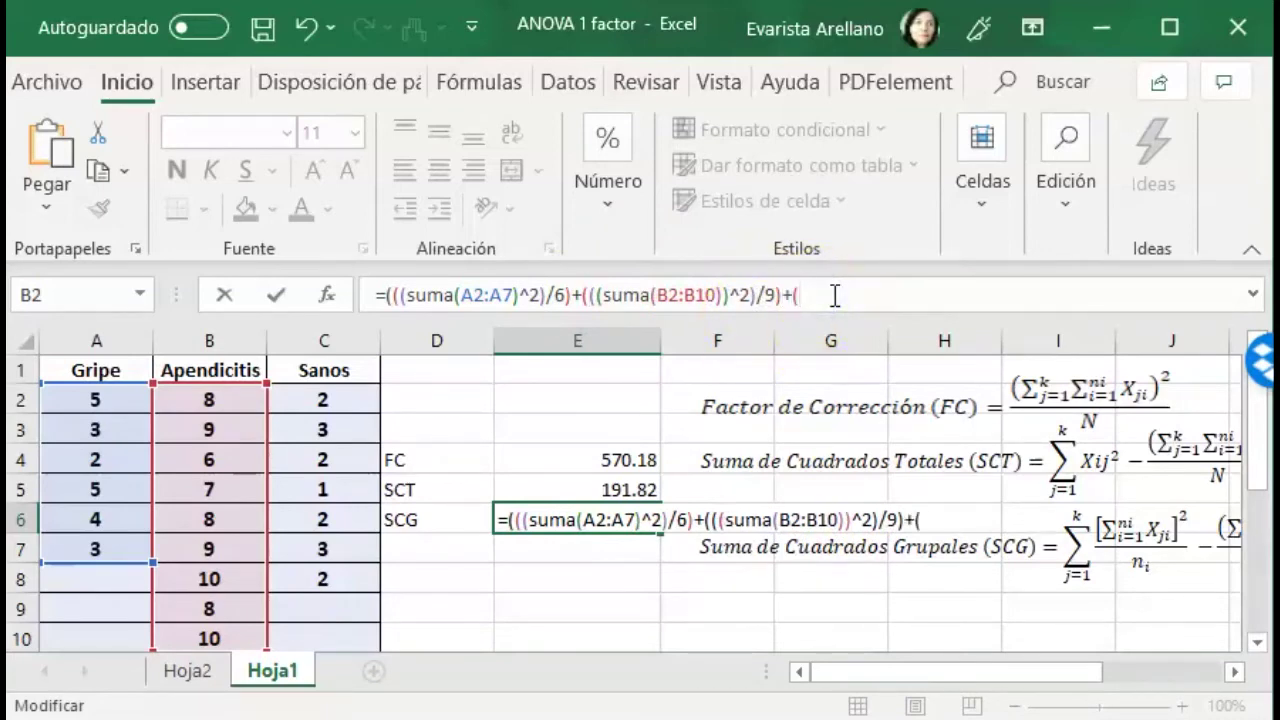
text((()
Step: Complete the E6 SCG formula with the Sanos term suma(C2:C8)^2/7 minus FC in E4, giving 167.6277056
click(337, 397)
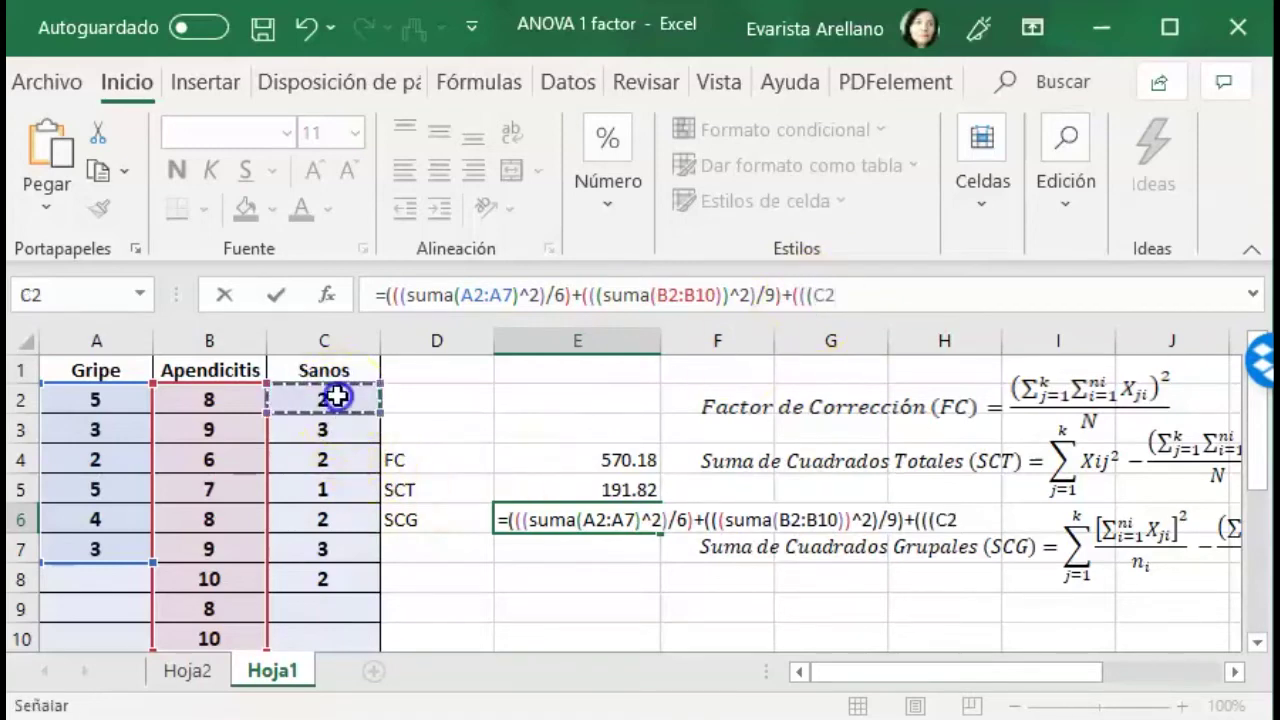
click(815, 294)
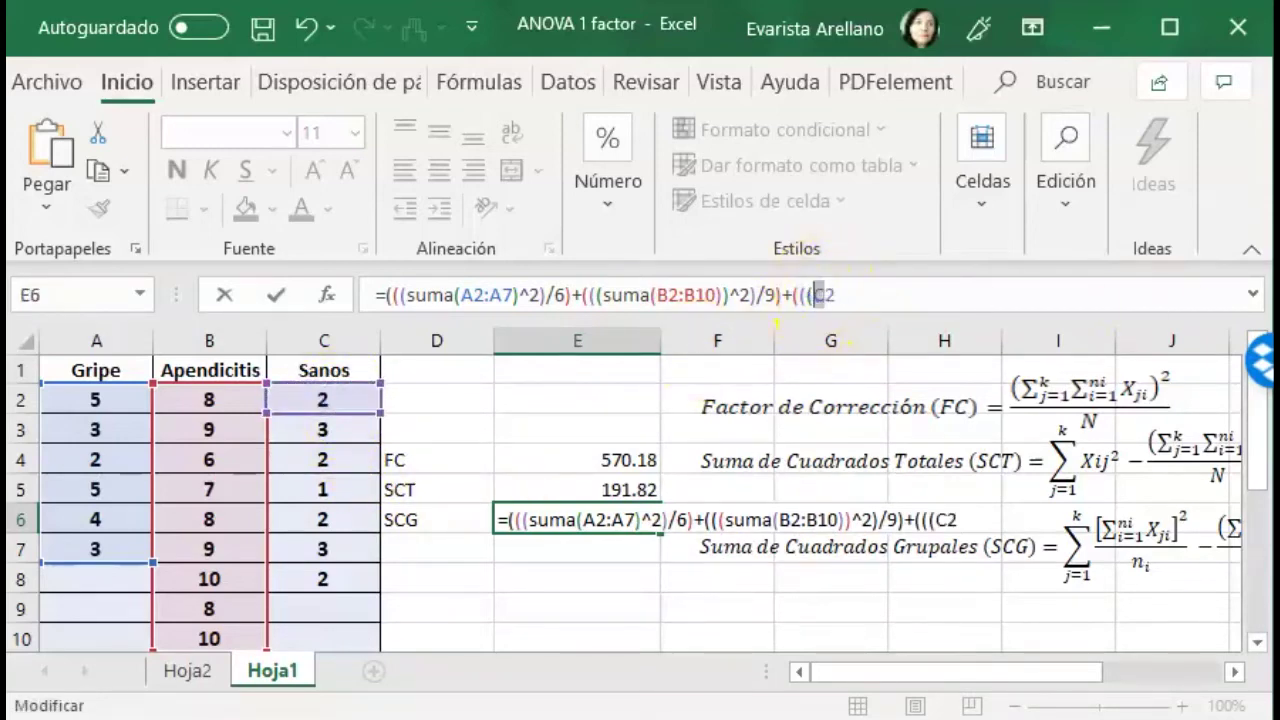
text(suma)
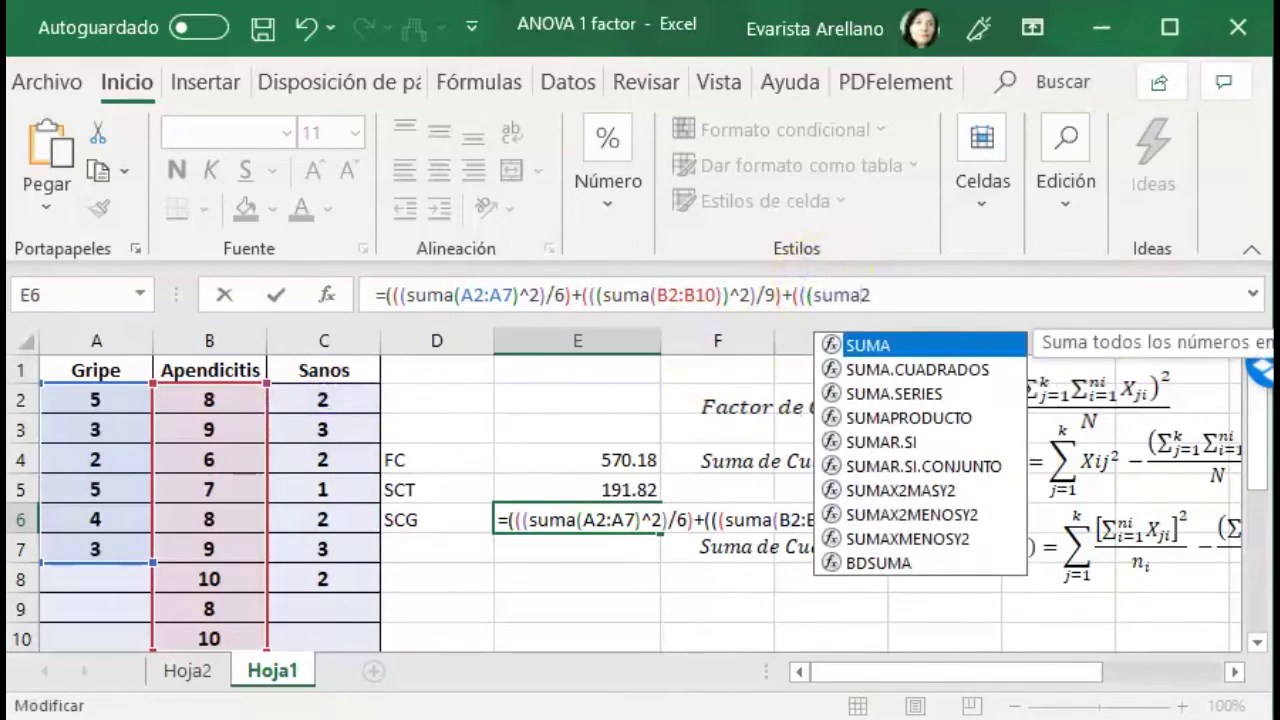
key(Delete)
text(()
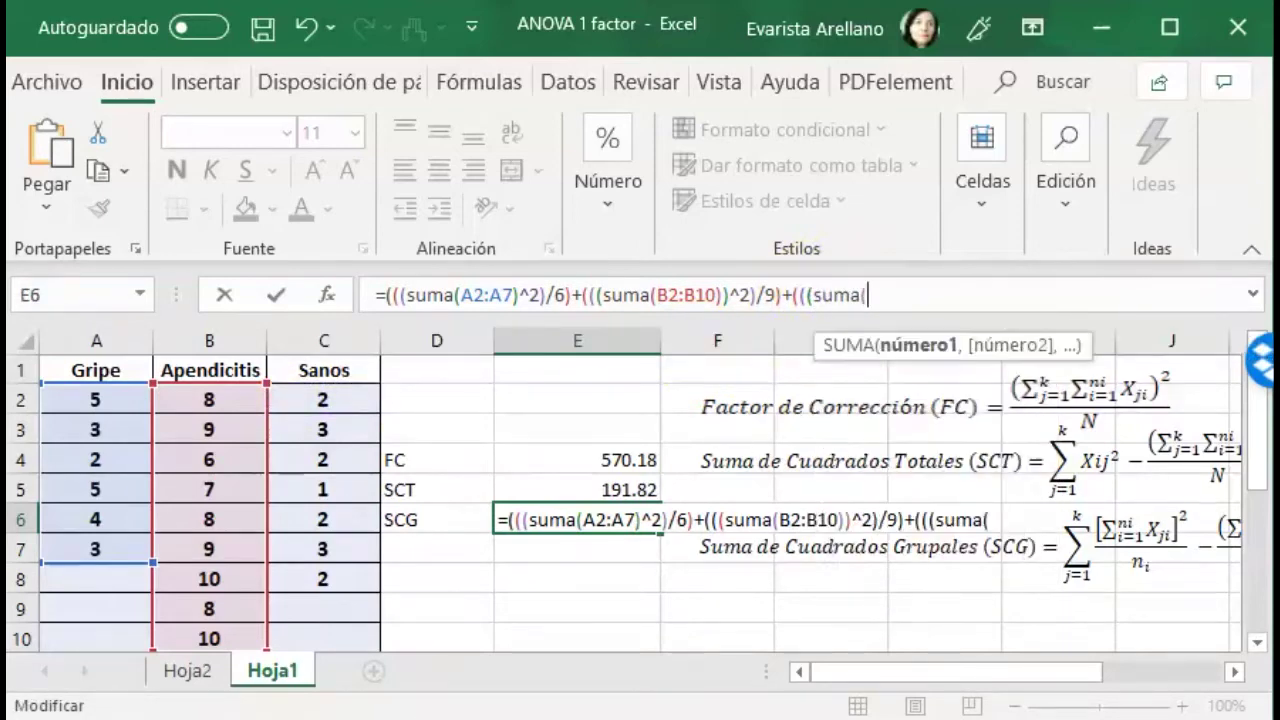
drag(323, 402, 337, 570)
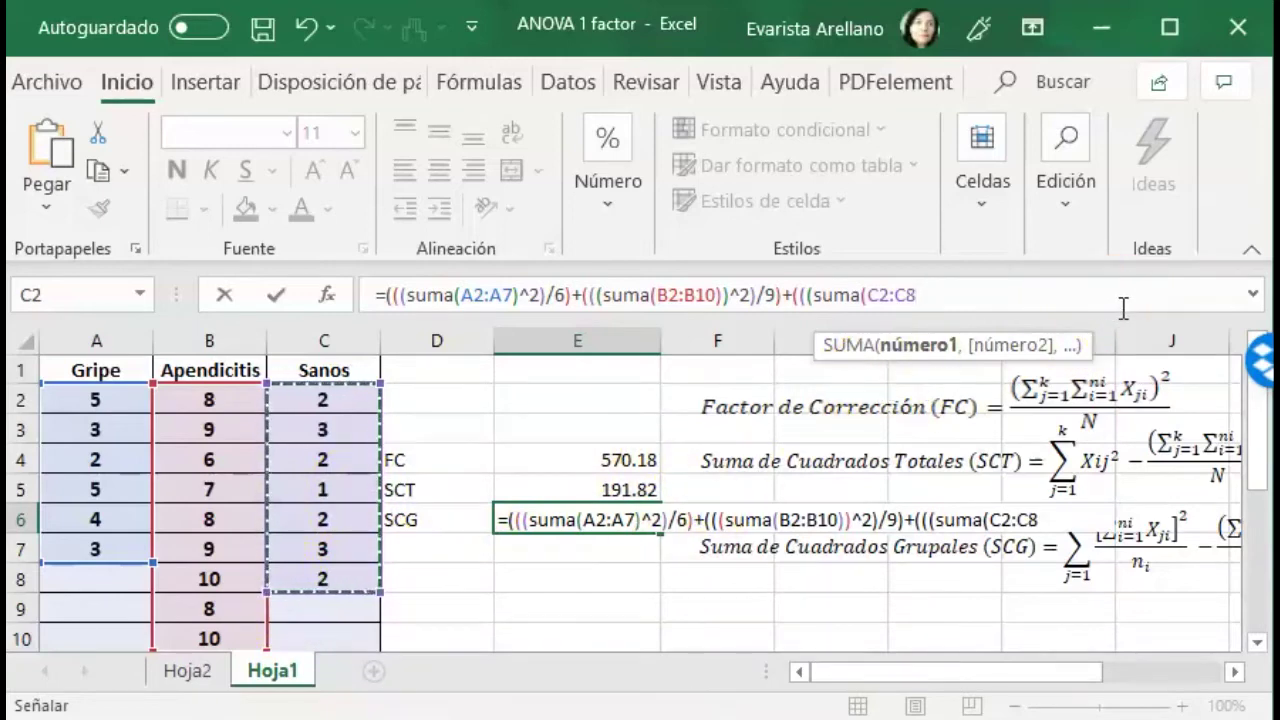
text())
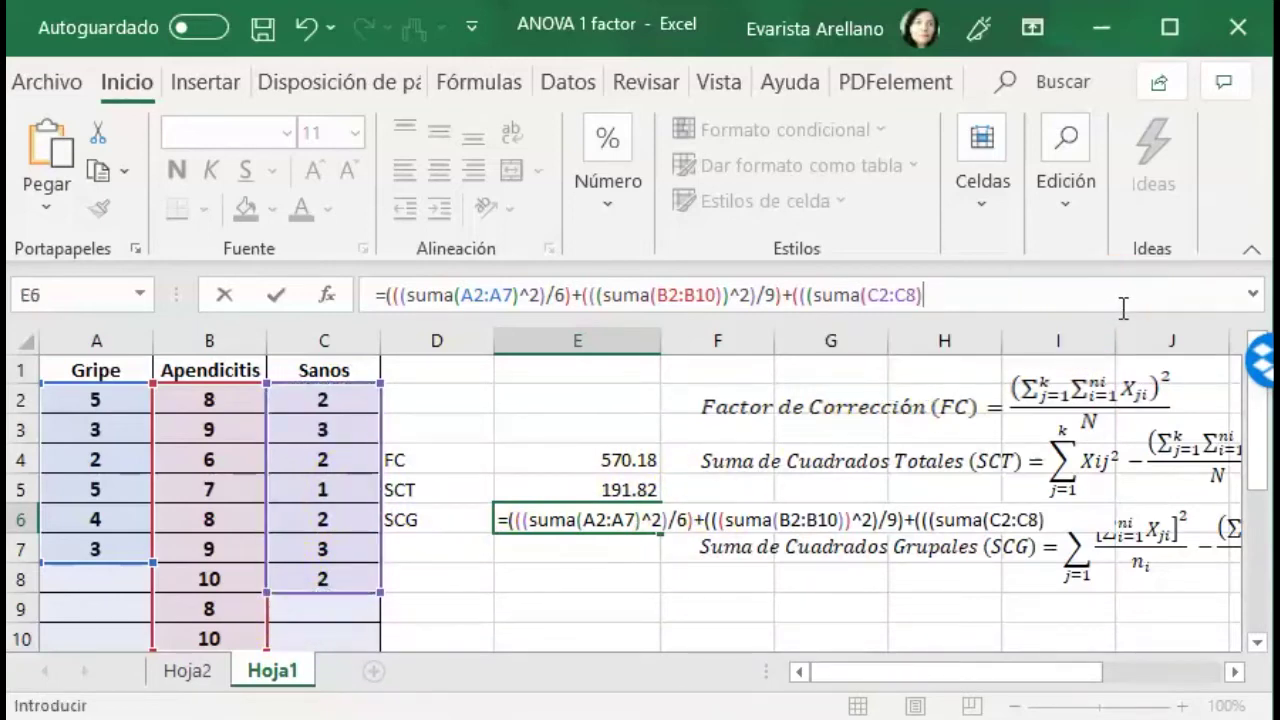
text(^2)
text()/)
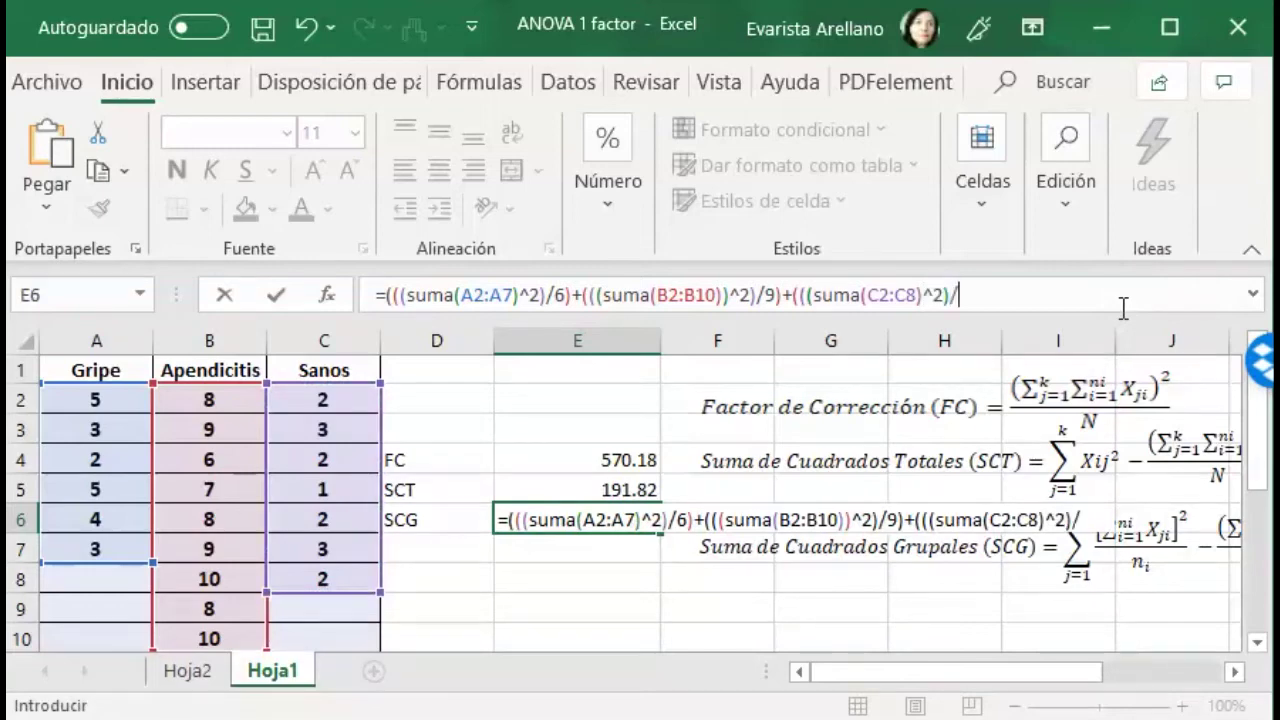
text(7)
text())
text())
text())
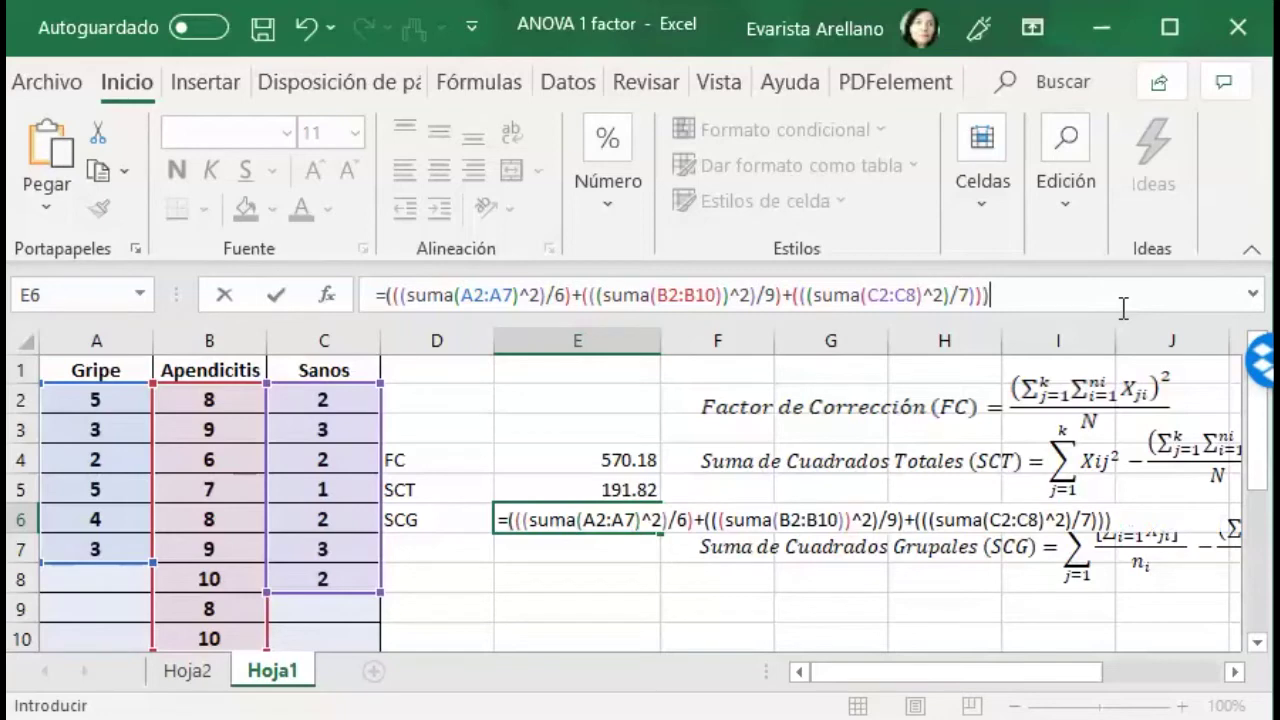
text(-)
click(620, 461)
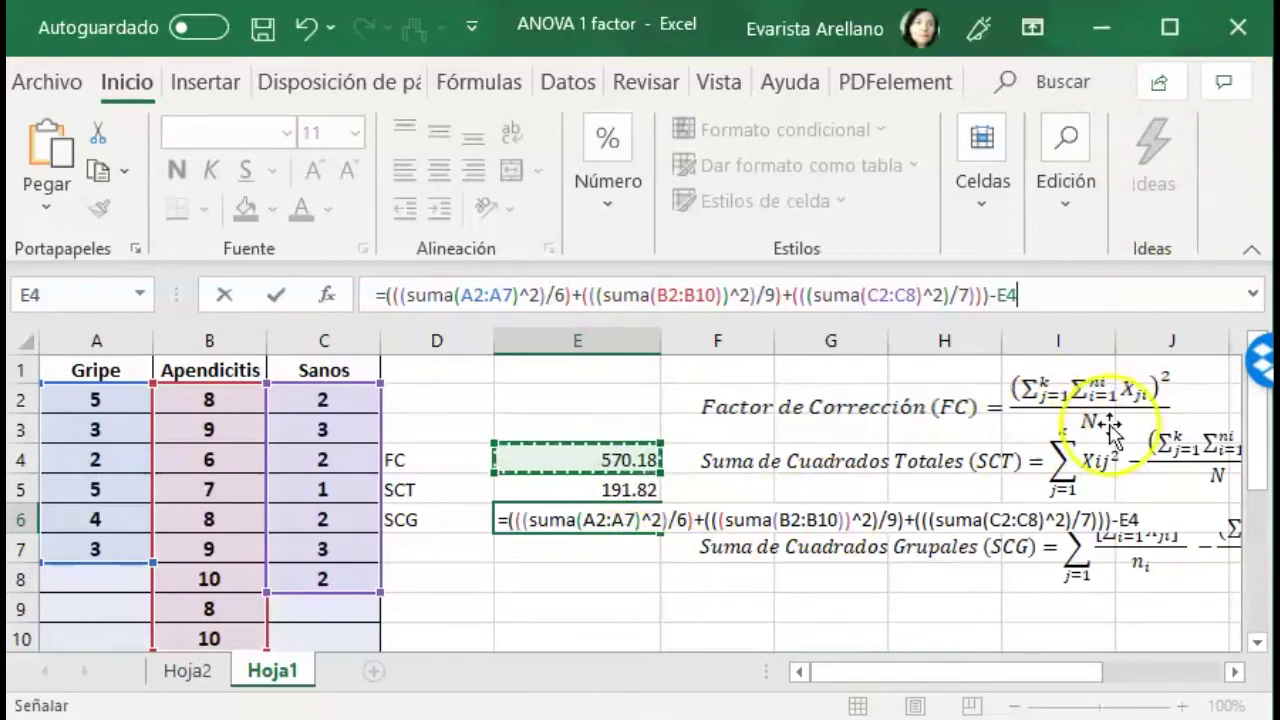
key(Return)
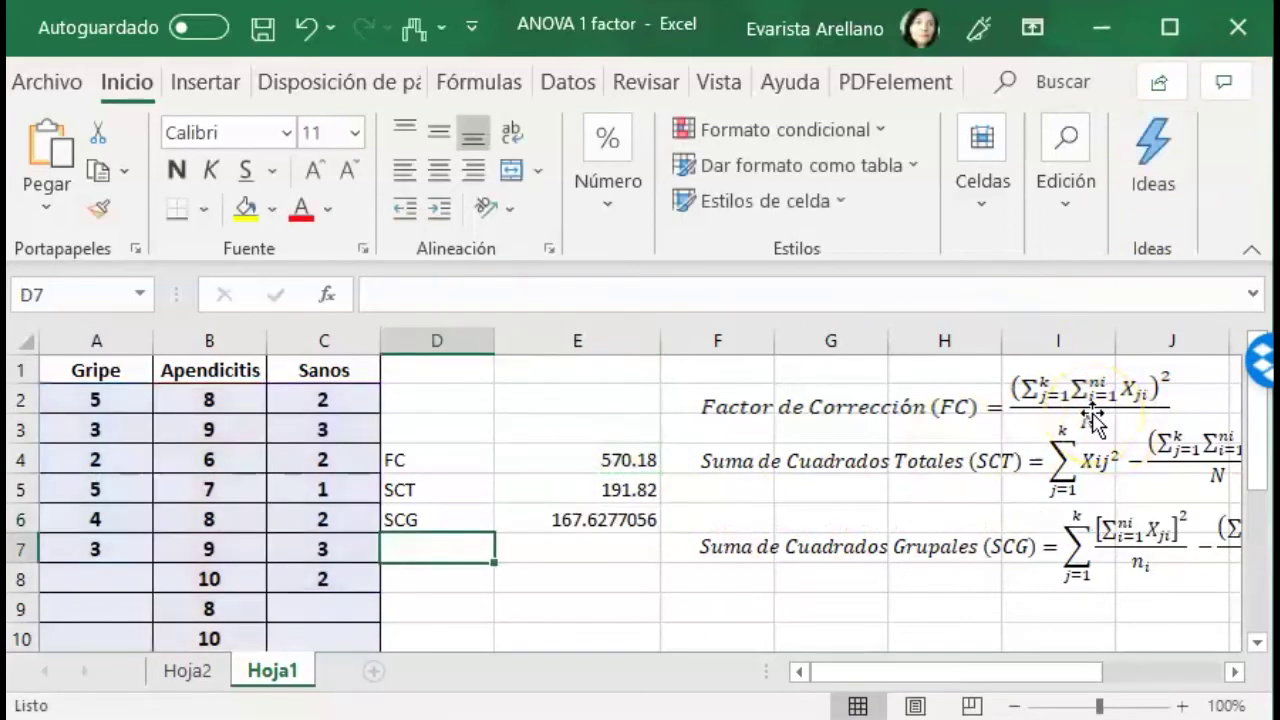
Step: Reduce the SCG result in E6 to two decimals, showing 167.63
click(555, 520)
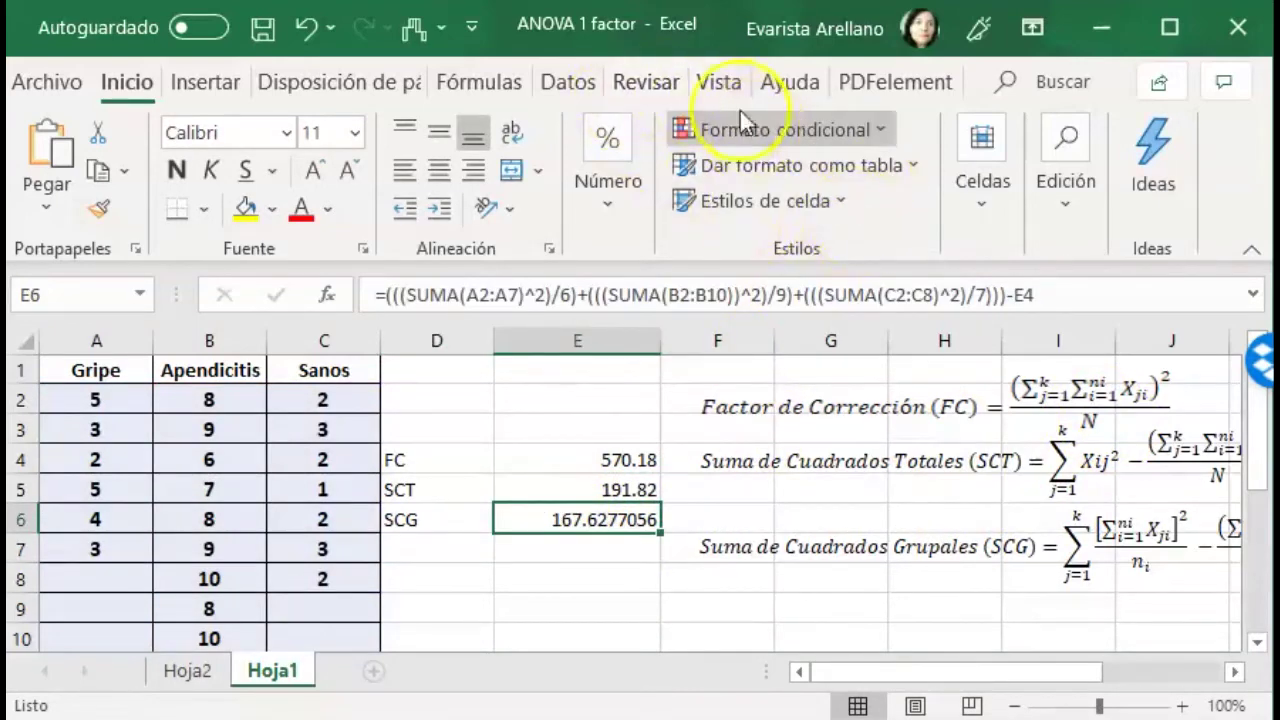
click(608, 199)
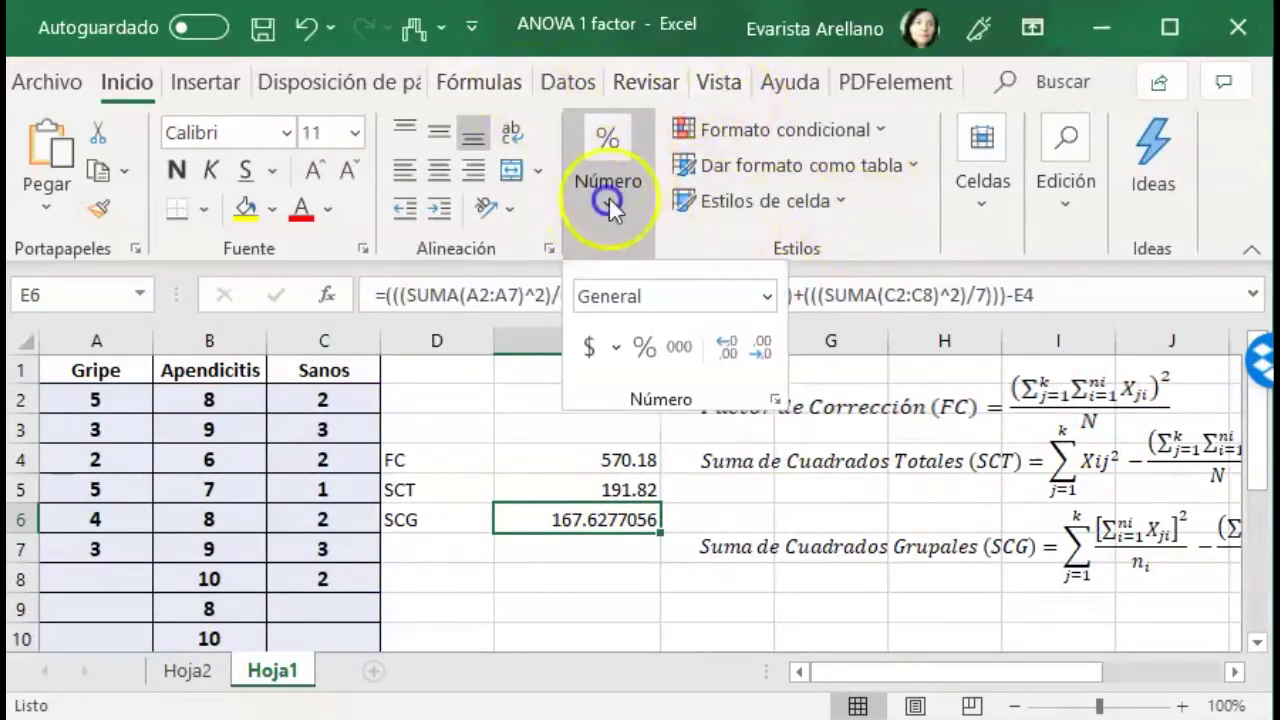
click(768, 348)
click(768, 348)
click(768, 348)
click(768, 348)
click(768, 348)
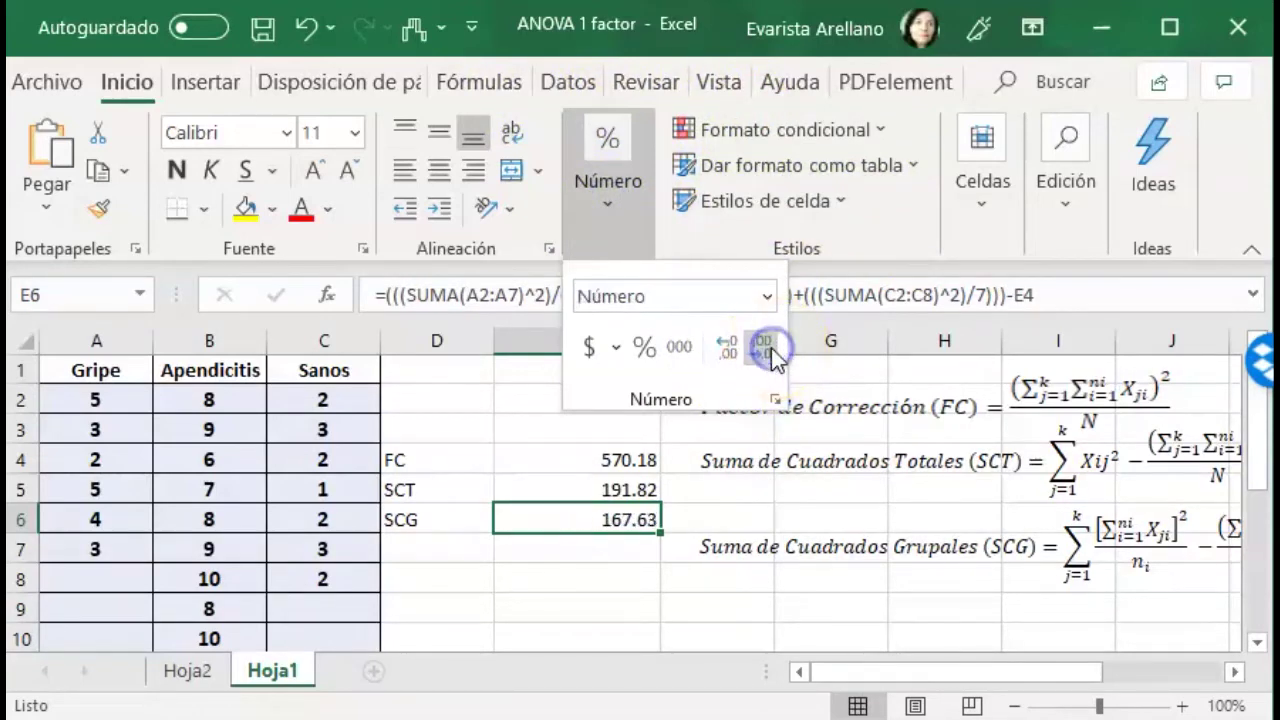
click(672, 620)
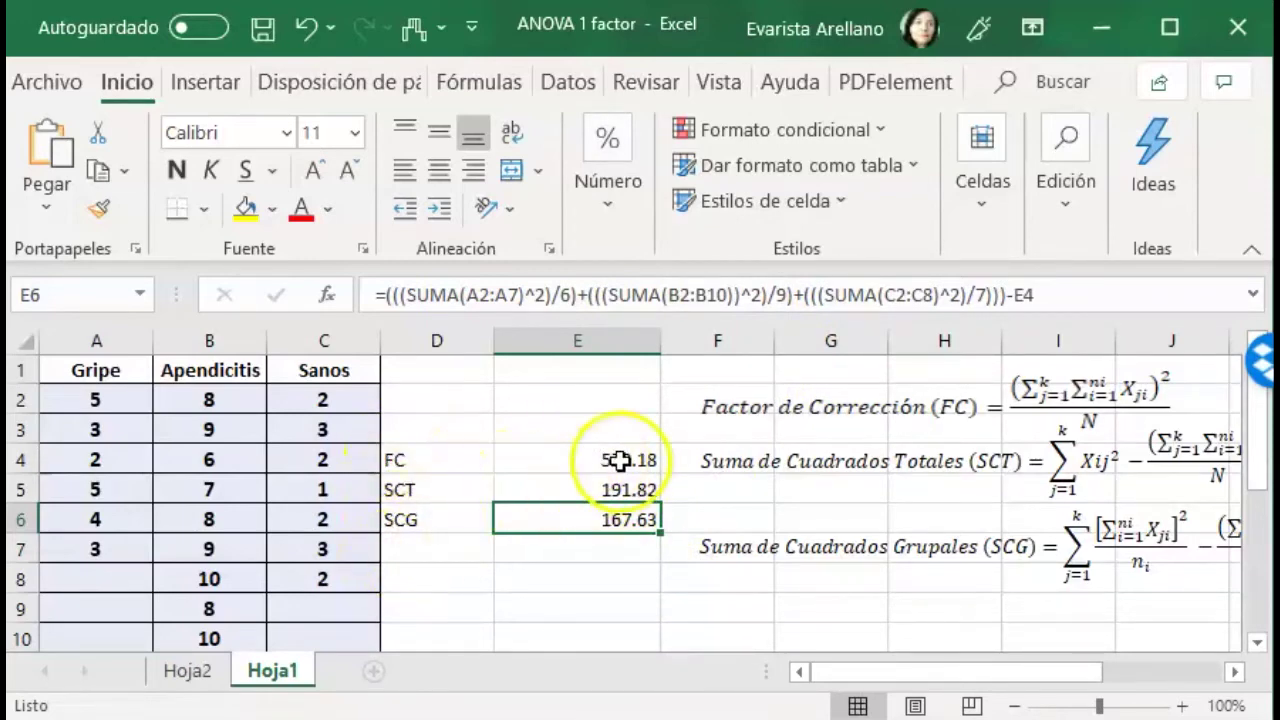
Step: Review the FC, SCT and SCG formulas in E4 to E6
click(562, 458)
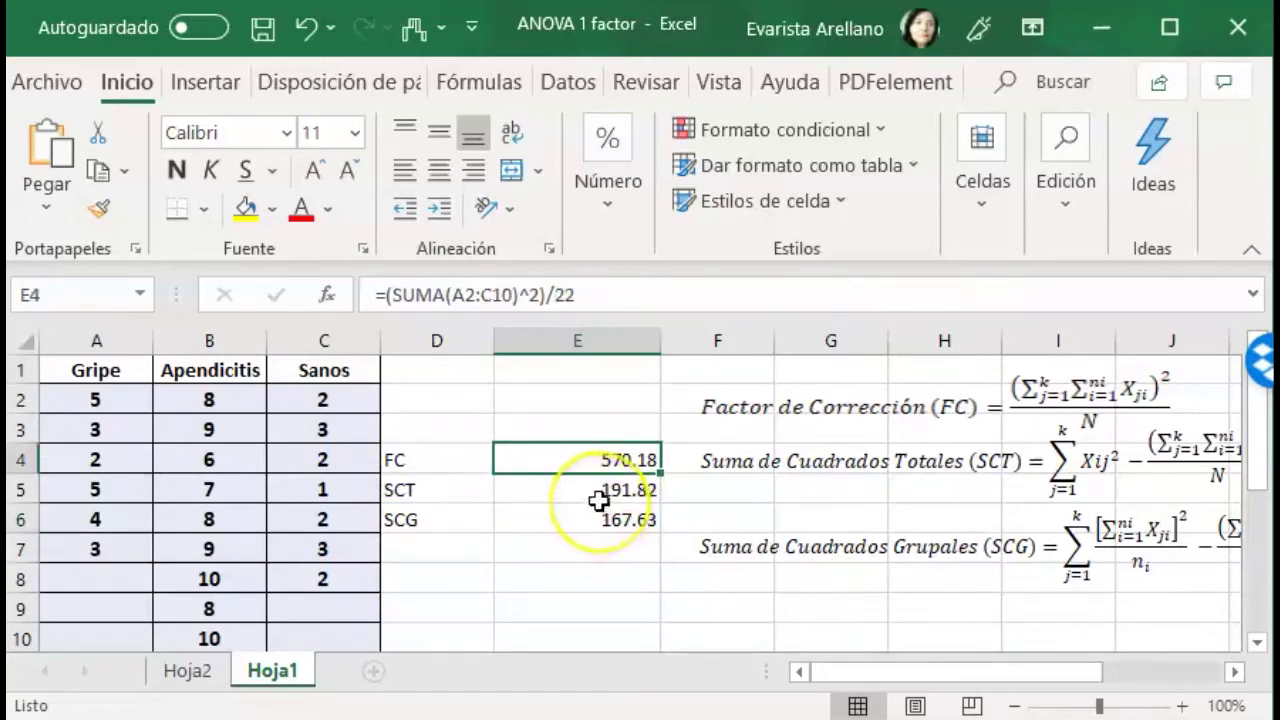
click(598, 490)
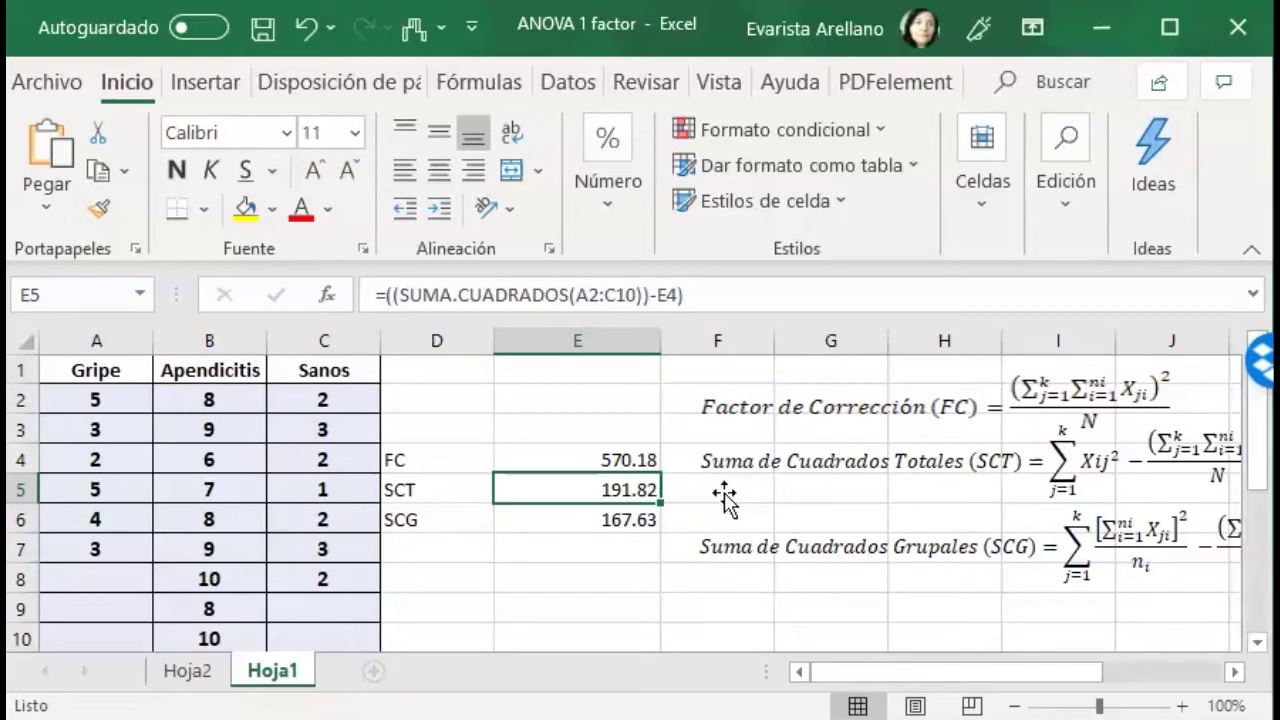
click(618, 518)
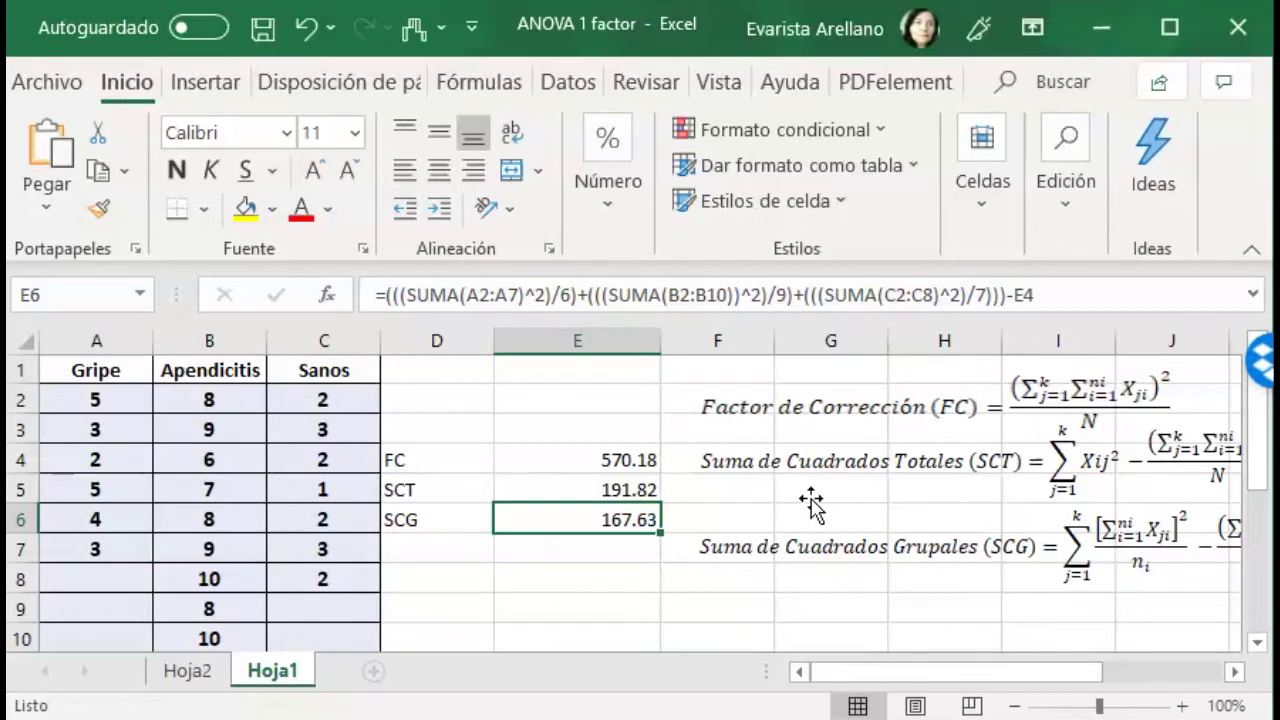
drag(614, 490, 620, 515)
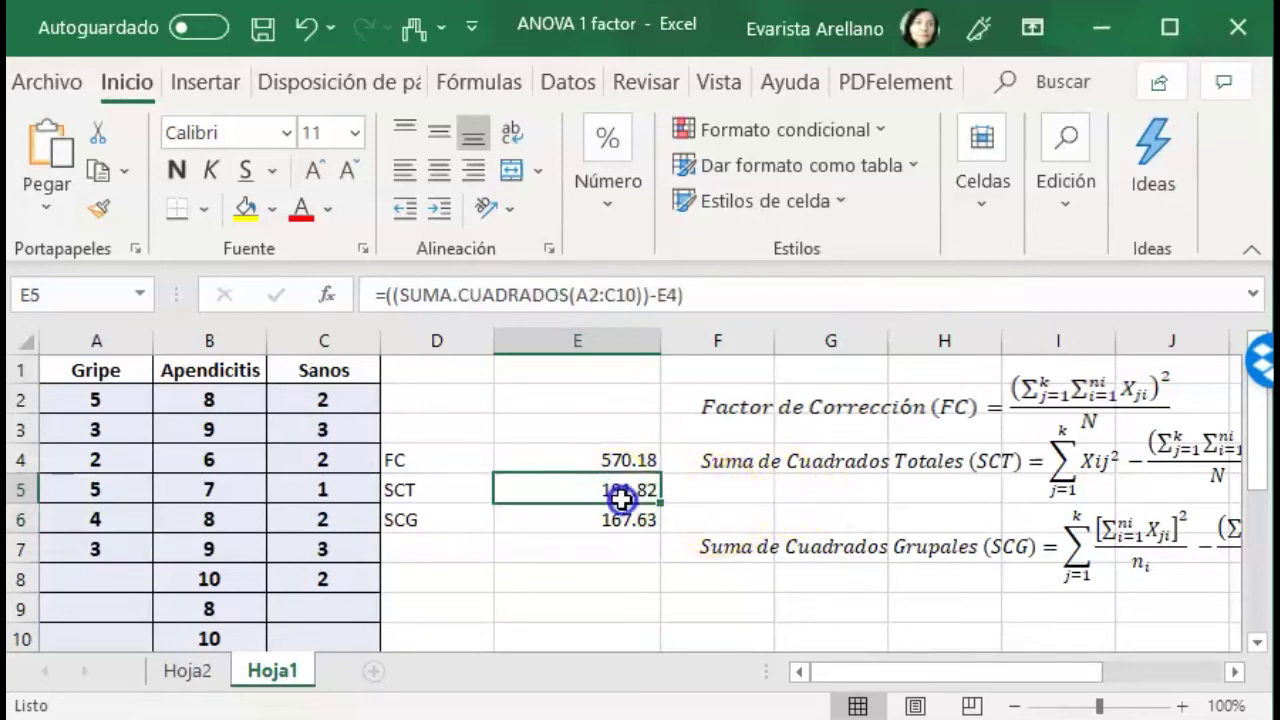
click(408, 553)
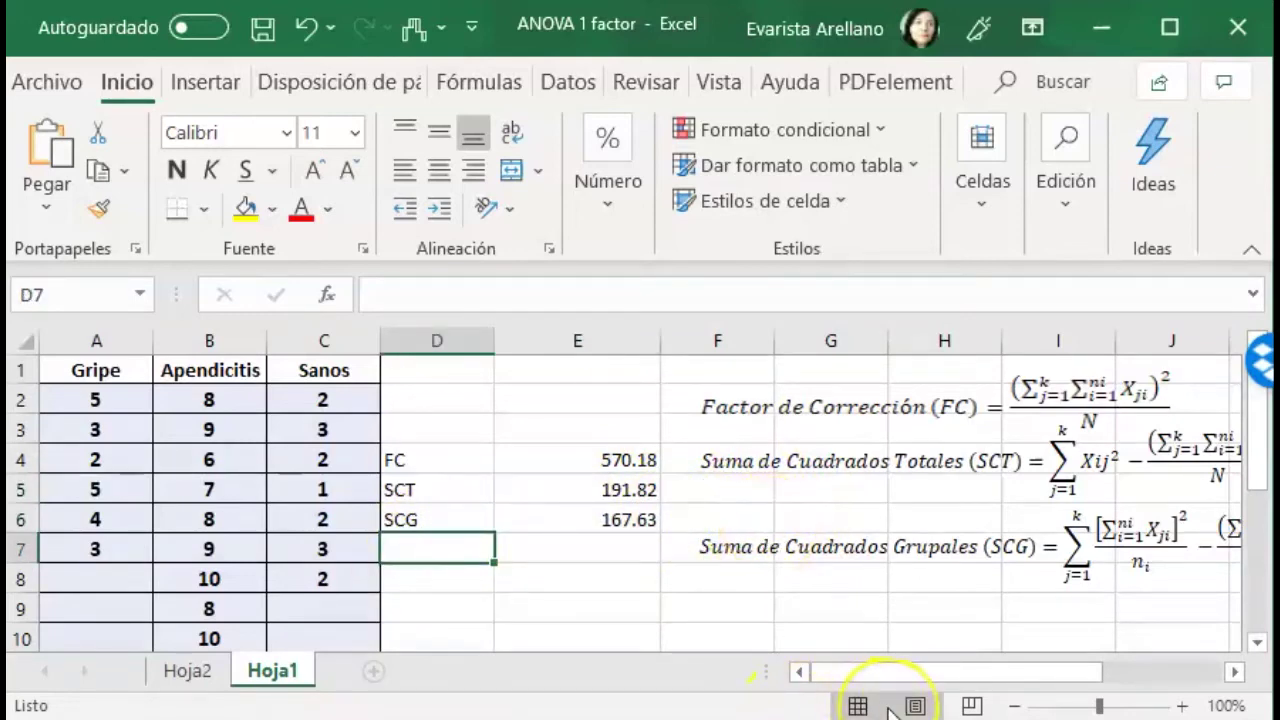
Step: Enter the label SCE in D7 beneath SCG
text(=)
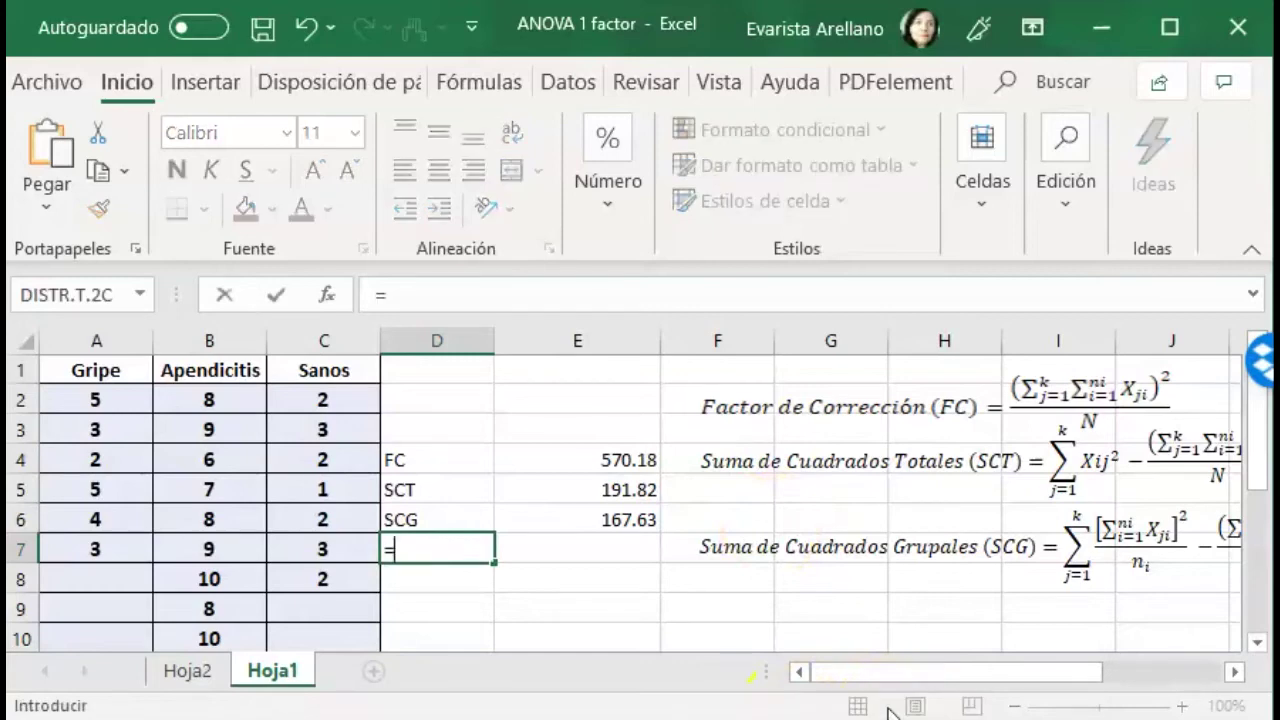
key(BackSpace)
text(S)
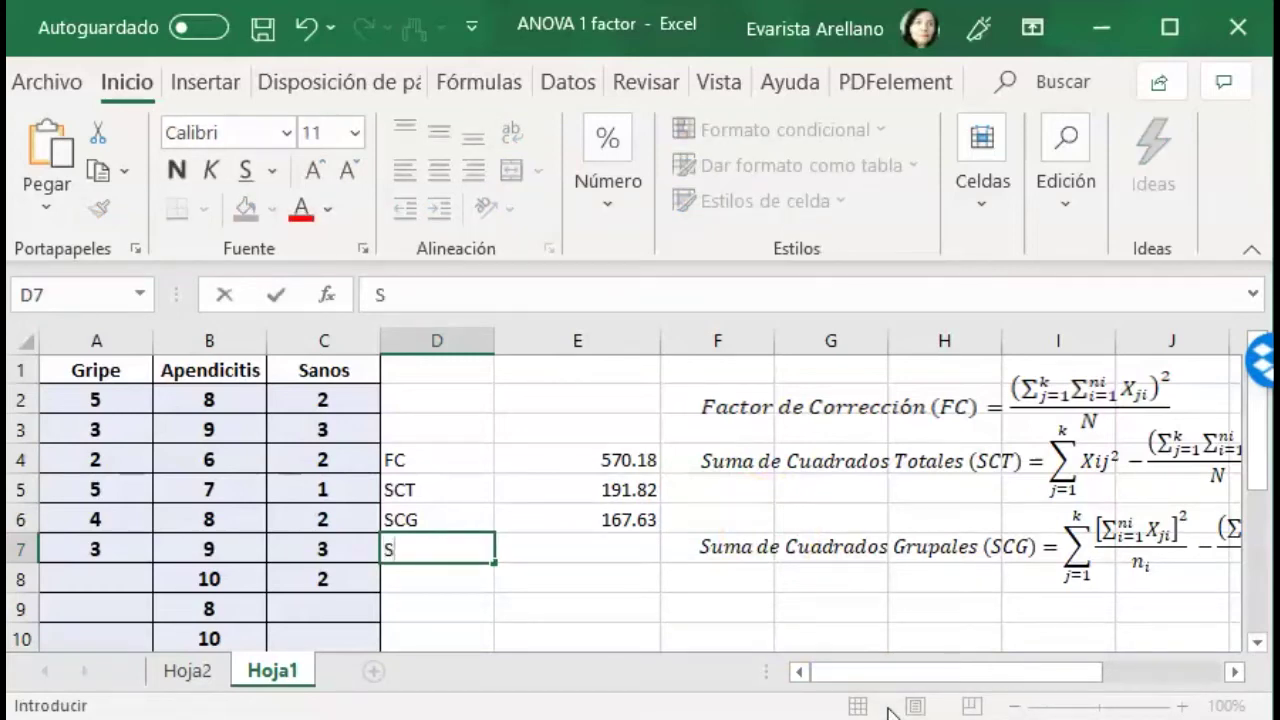
text(CE)
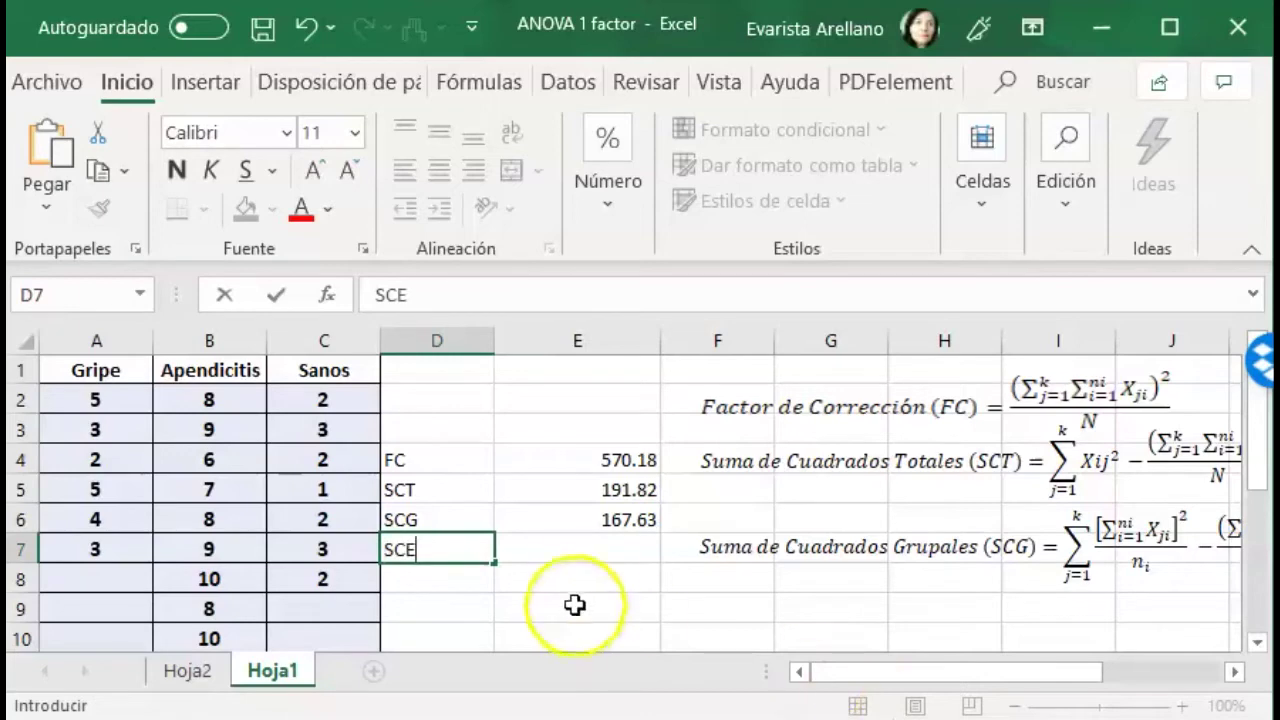
click(583, 545)
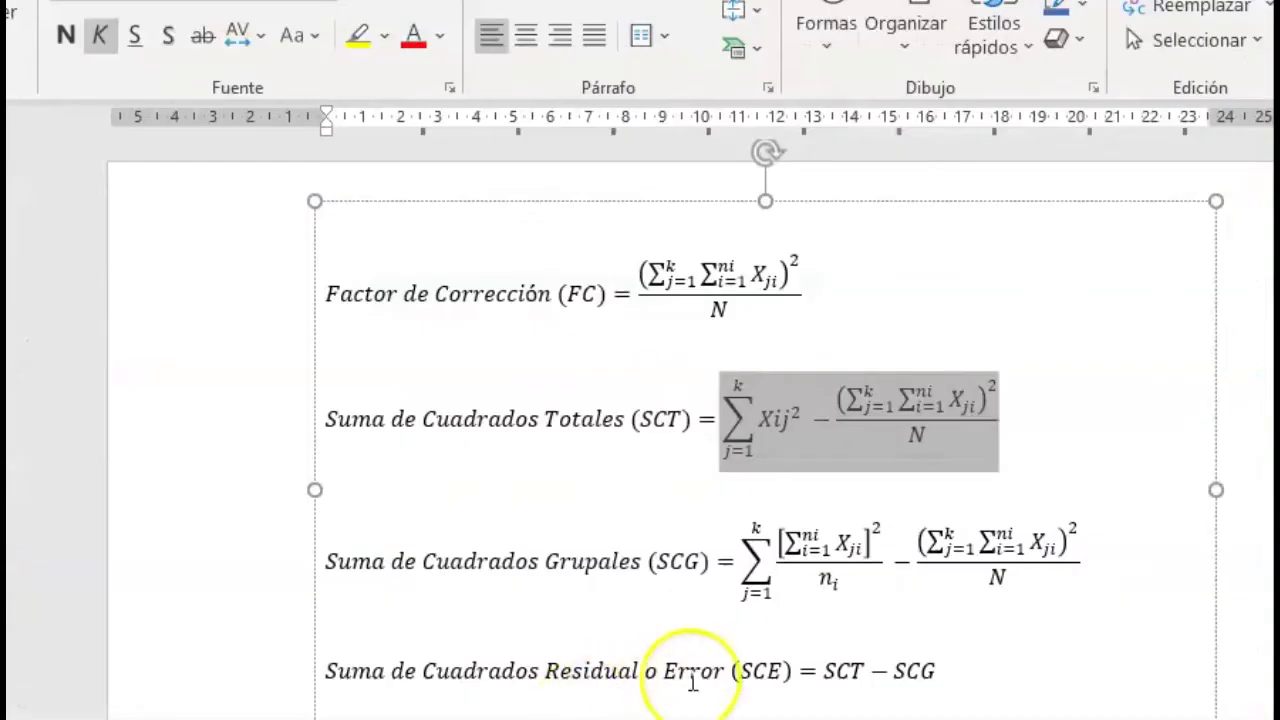
double_click(840, 670)
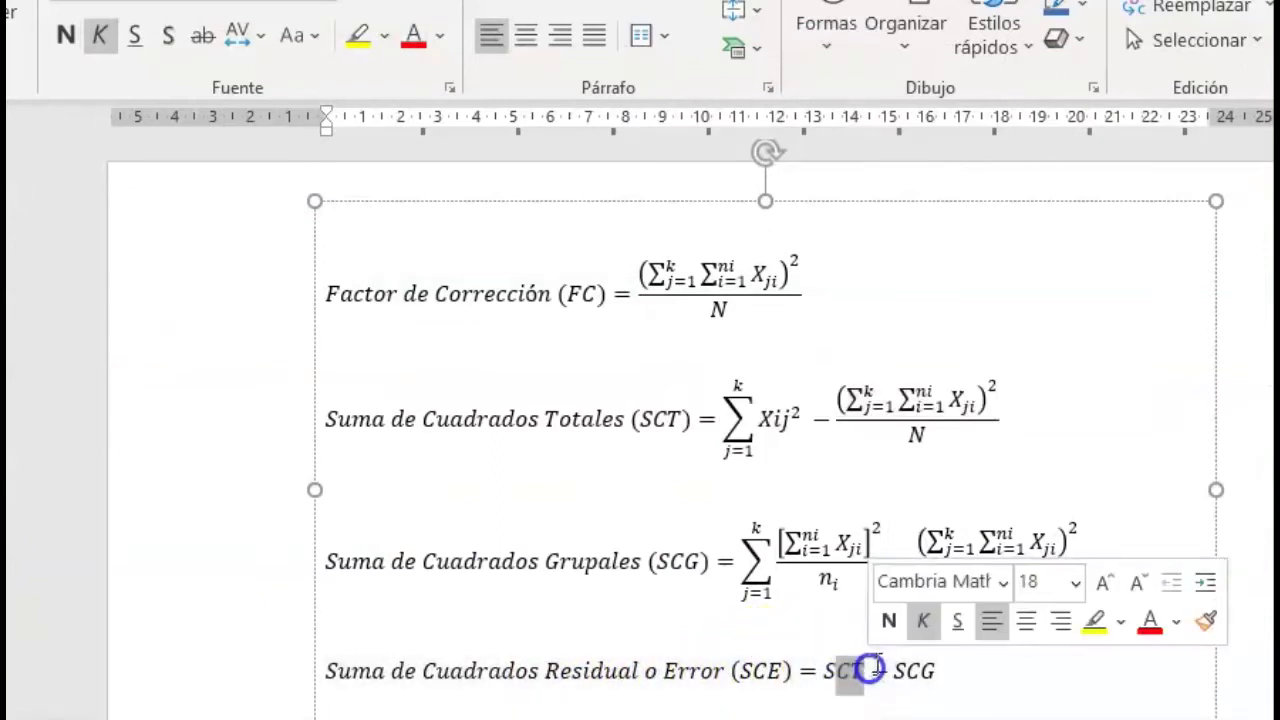
drag(896, 671, 933, 672)
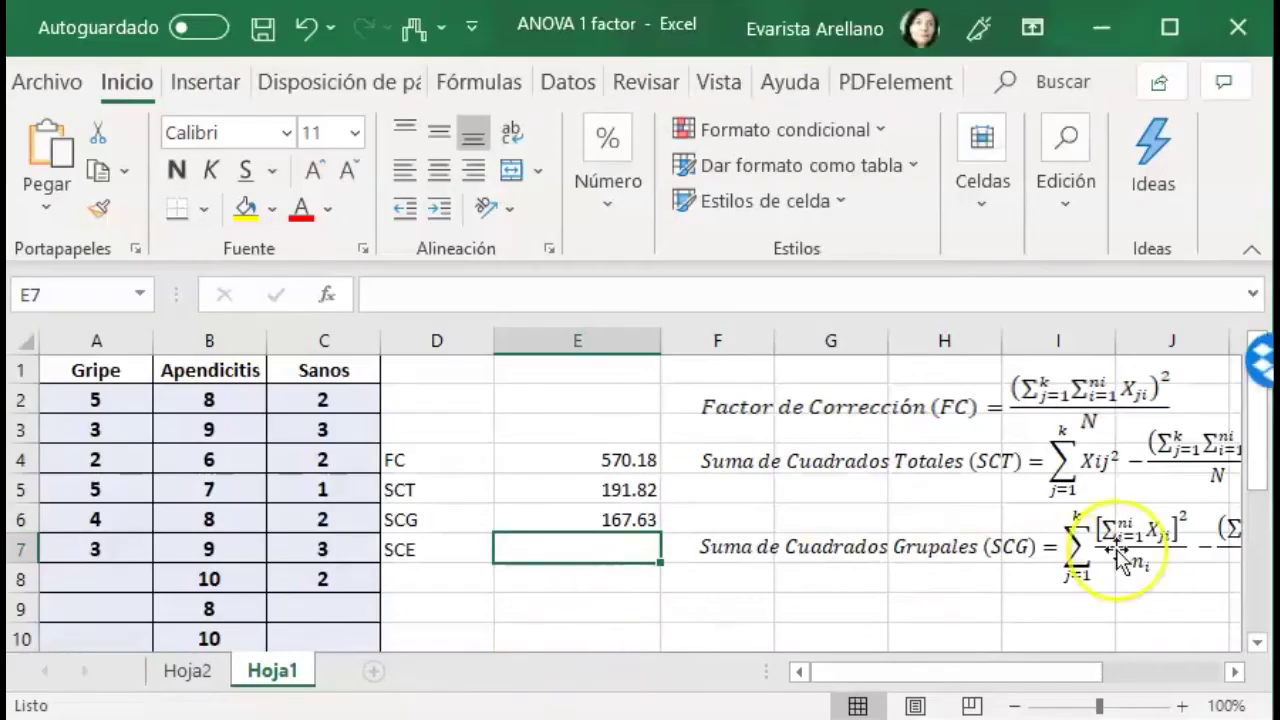
Step: Compute SCE in E7 with the formula =E5-E6, giving 24.19
text(=)
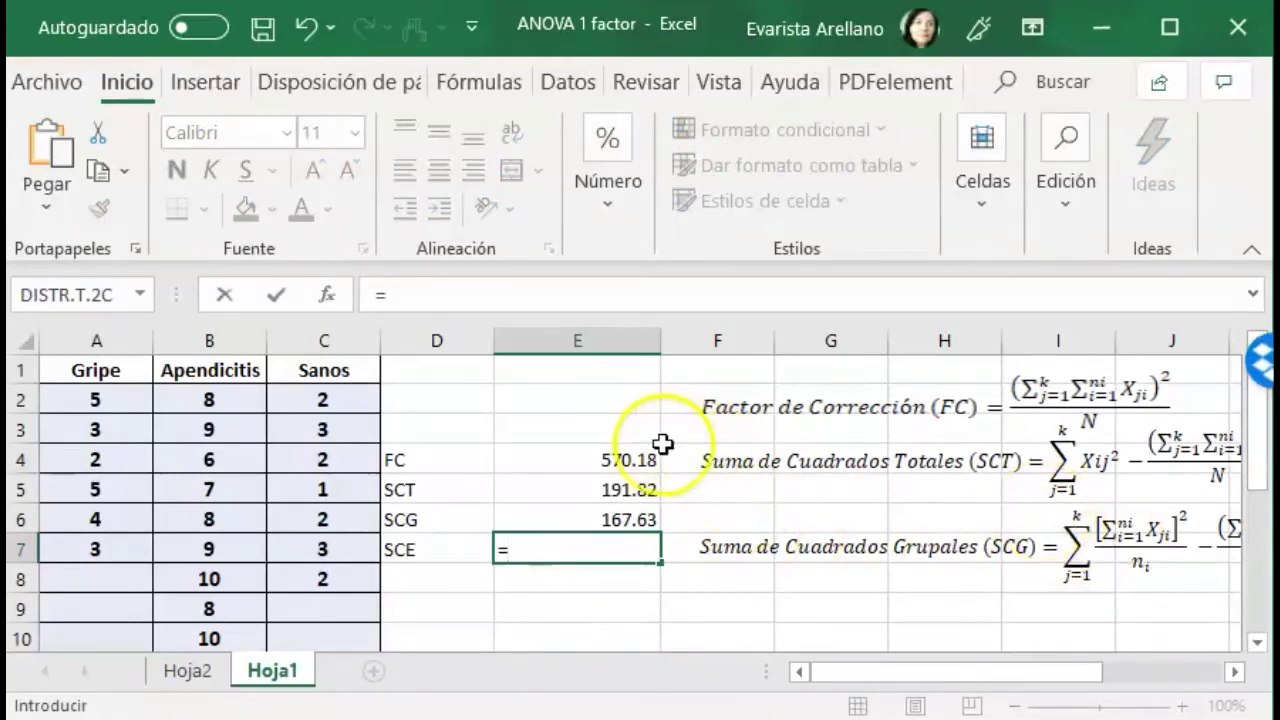
click(642, 490)
text(-)
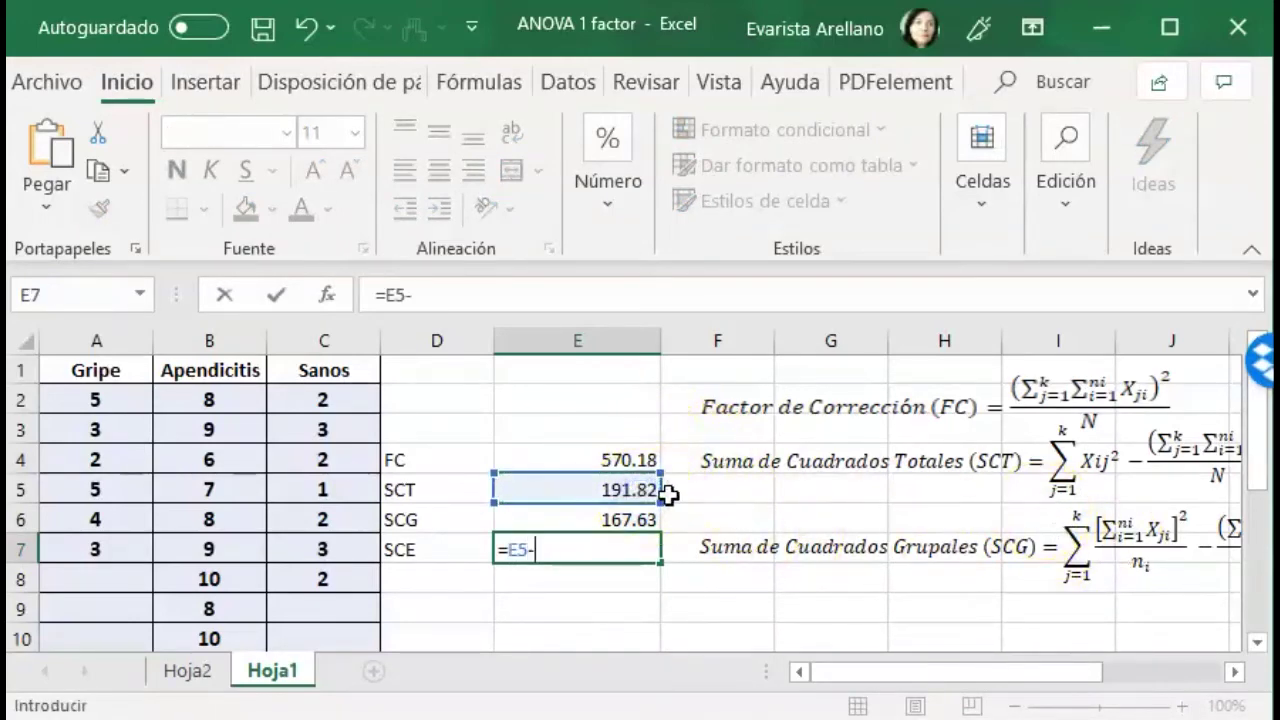
click(622, 517)
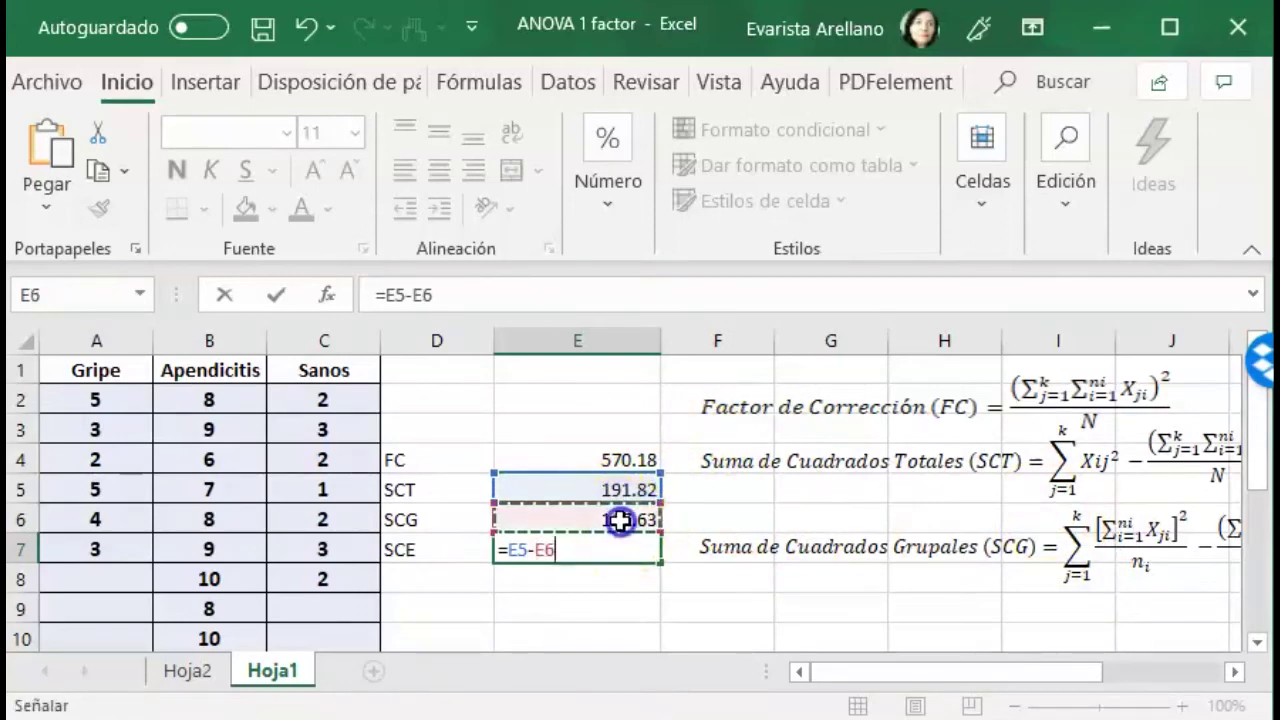
key(Return)
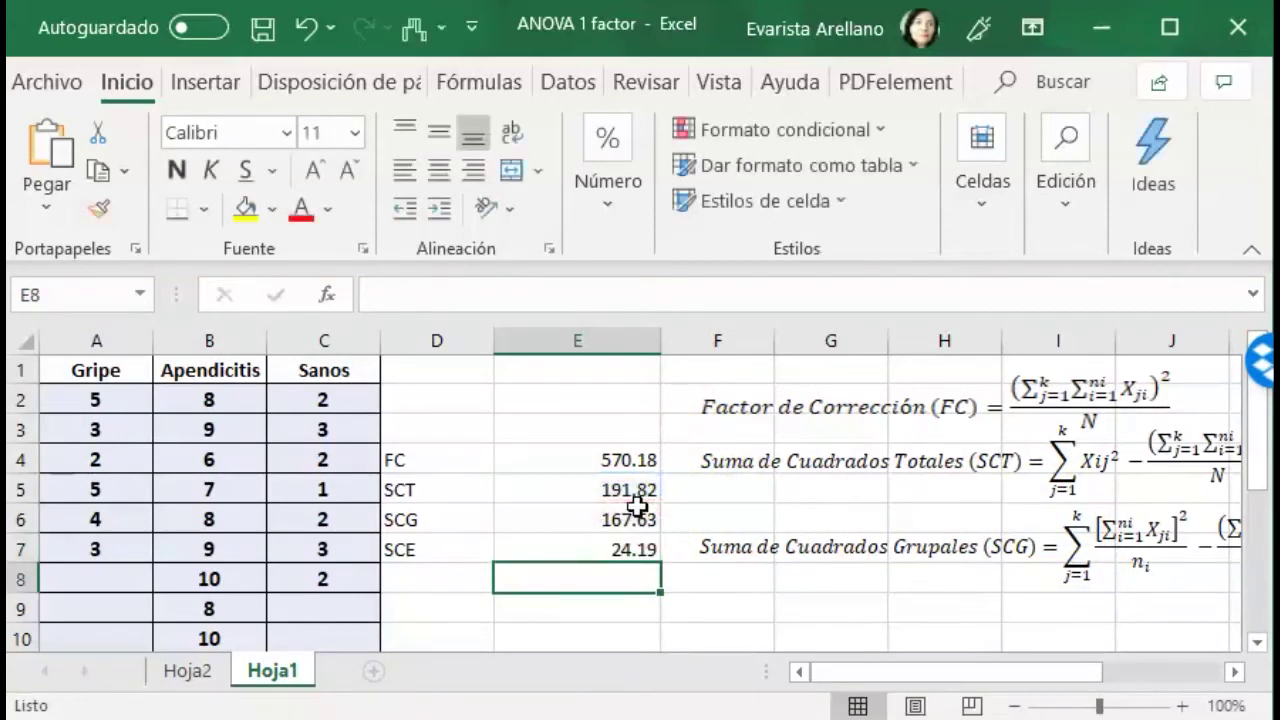
click(636, 552)
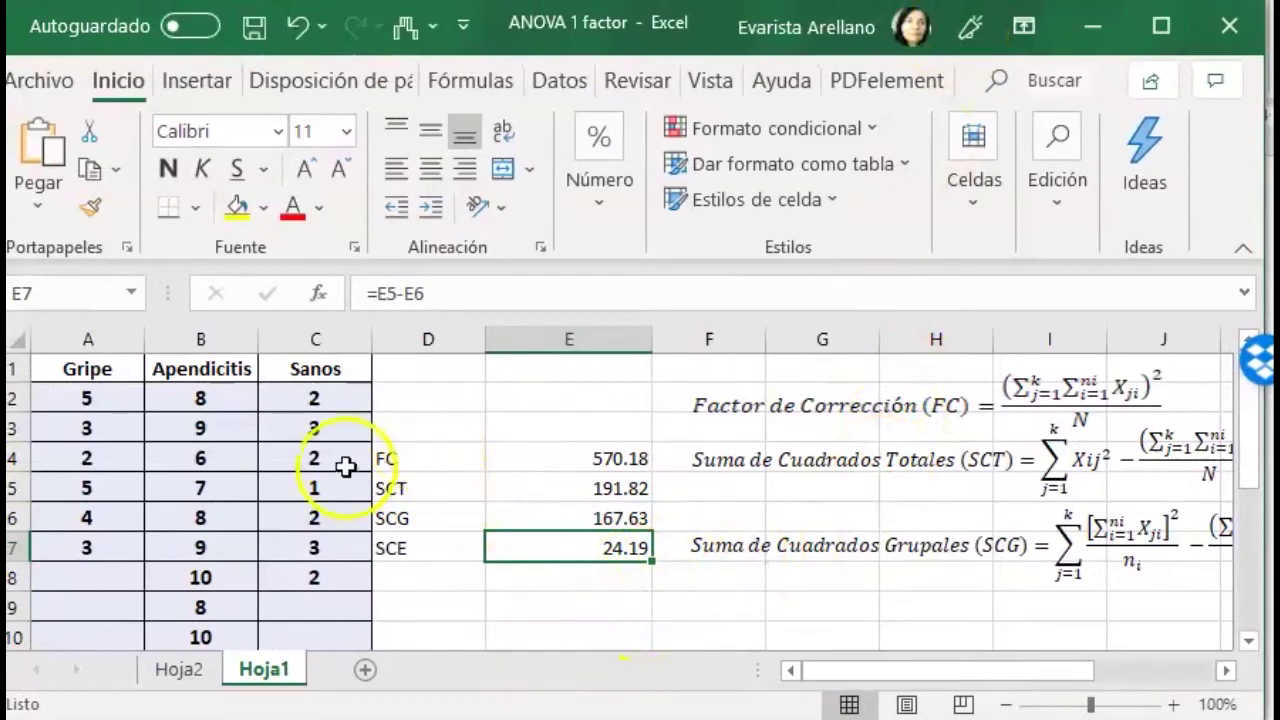
Step: Copy the FC–SCE block D4:E7 into a new Hoja3, pasting values instead of error-producing formulas
drag(384, 452, 603, 541)
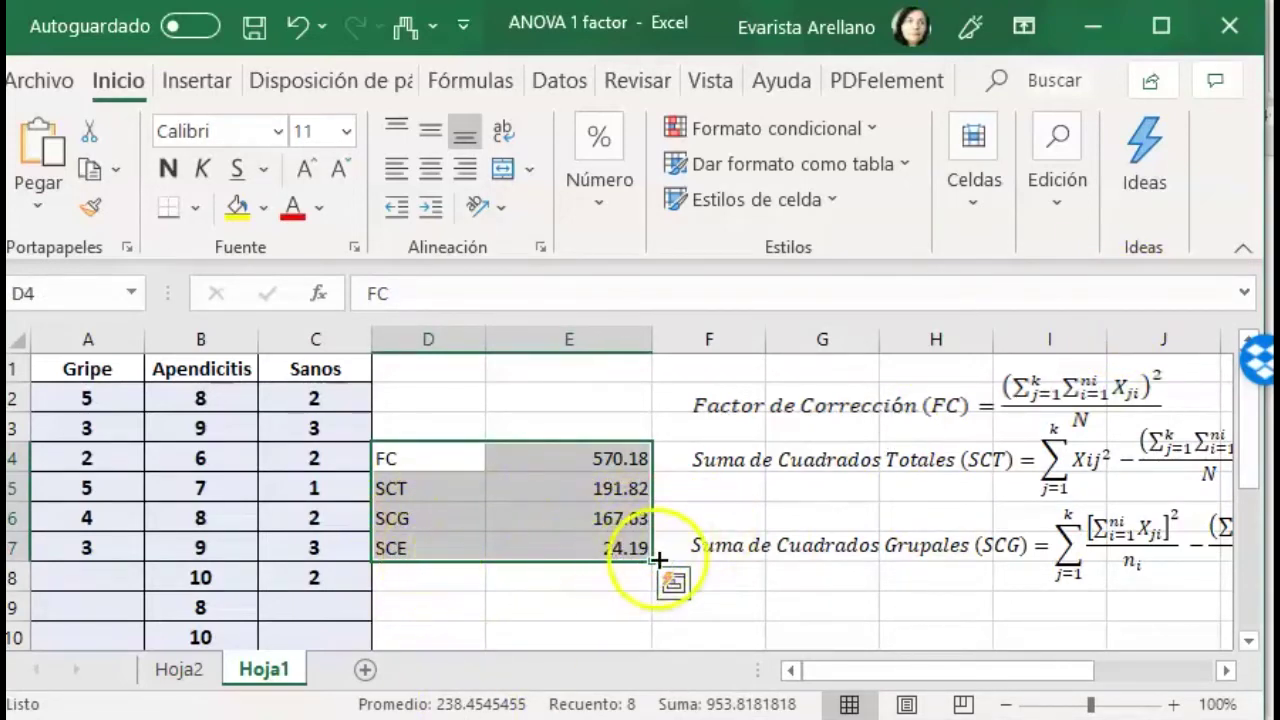
click(92, 172)
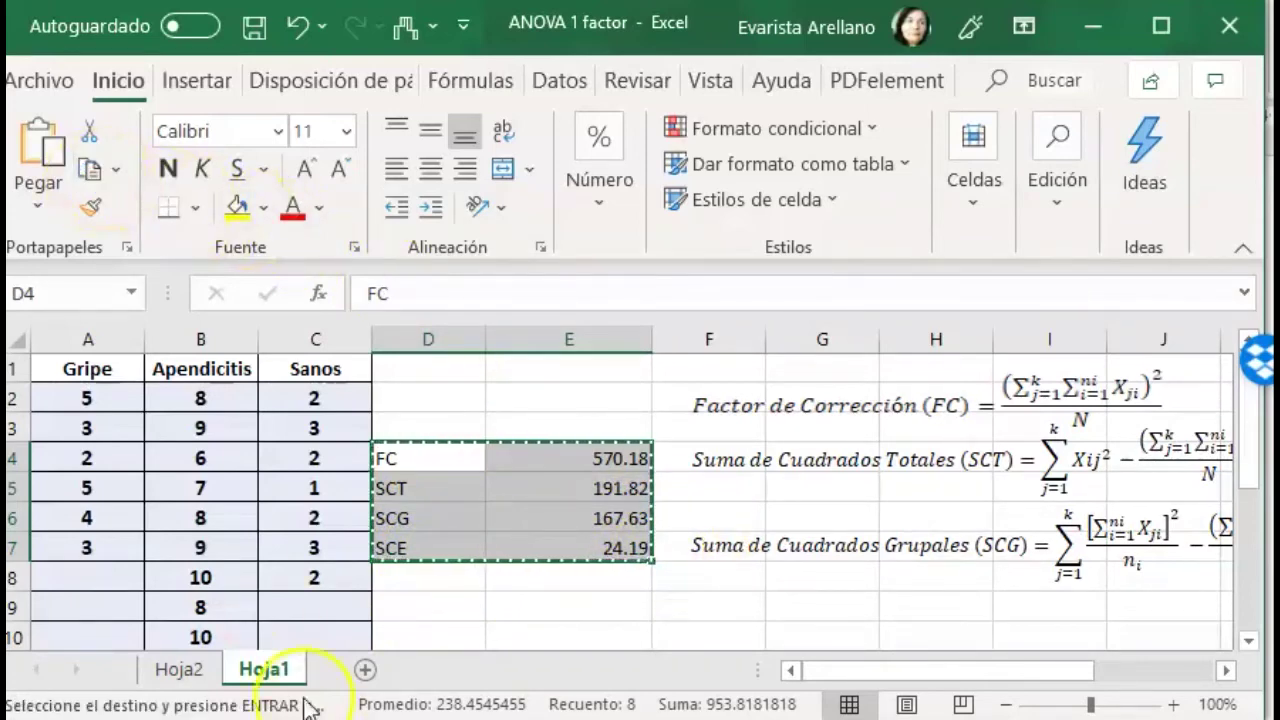
click(365, 669)
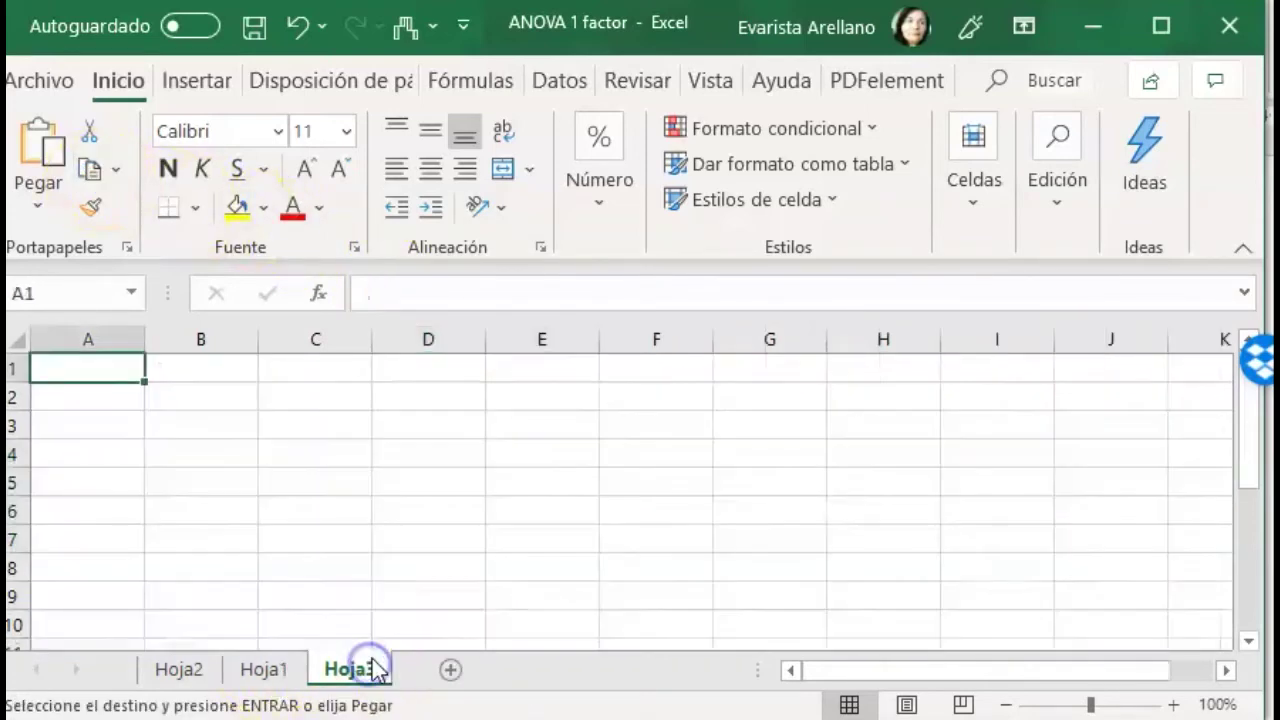
click(26, 142)
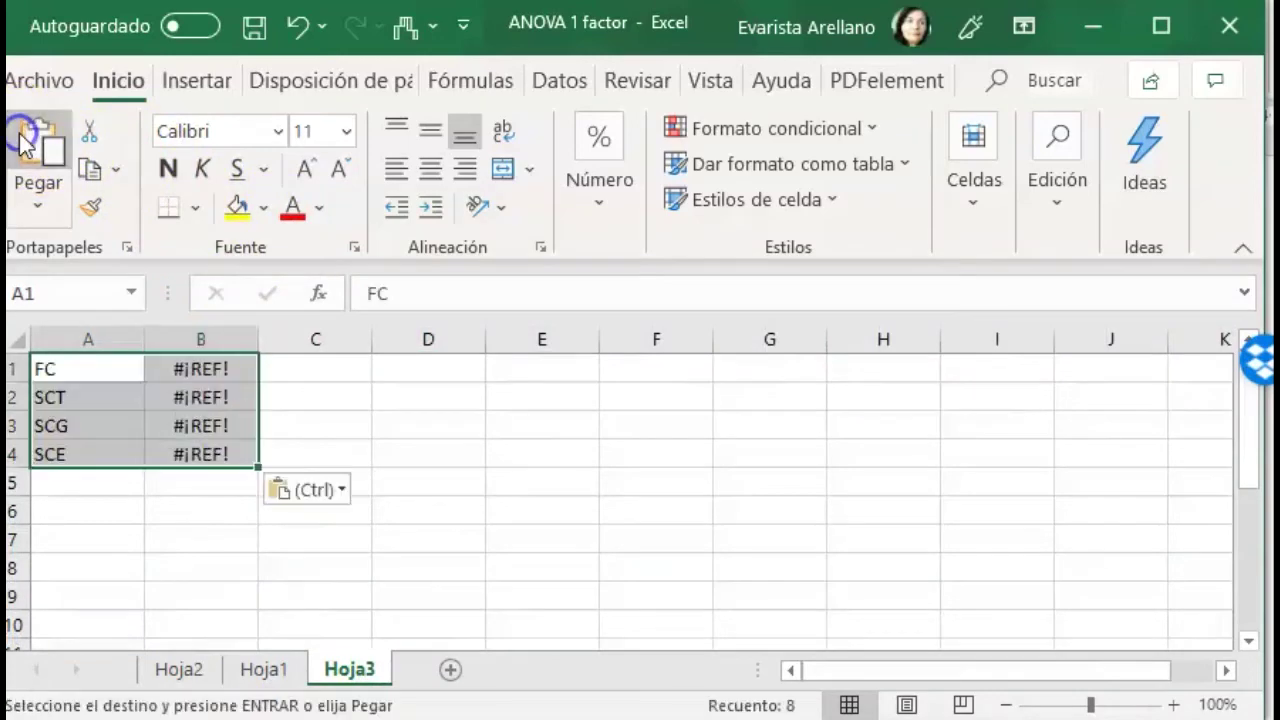
click(299, 26)
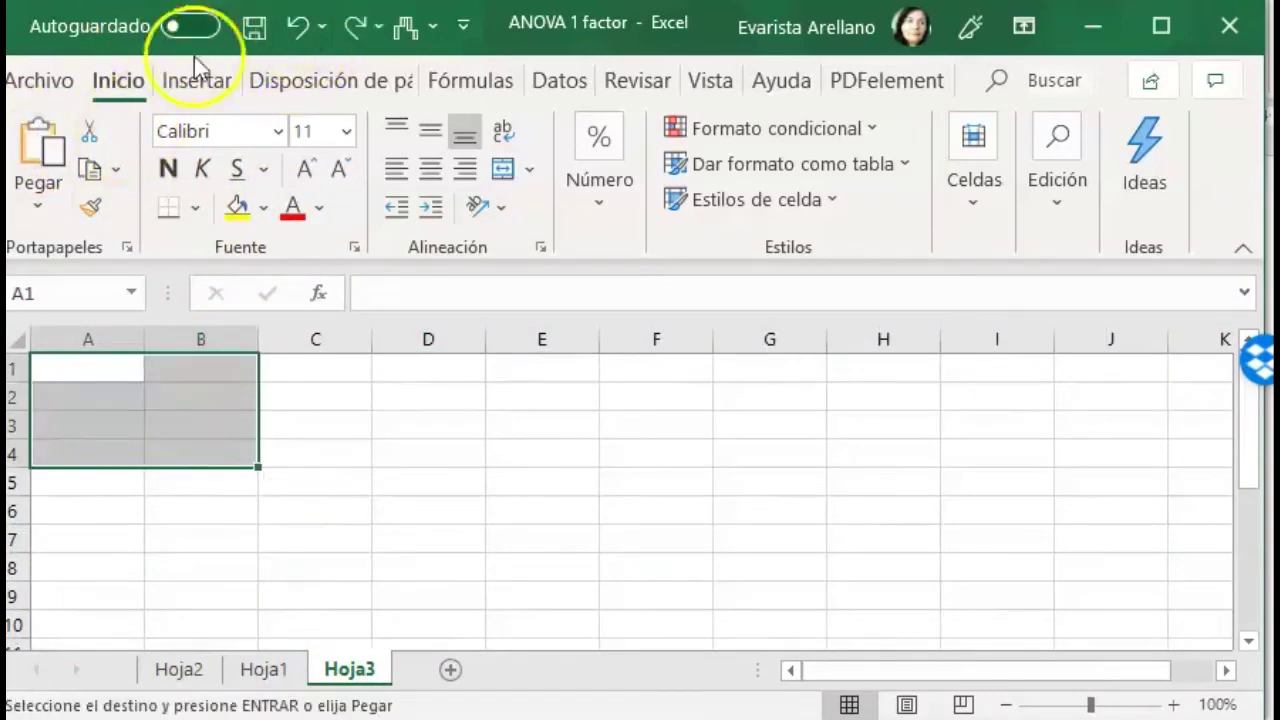
click(26, 191)
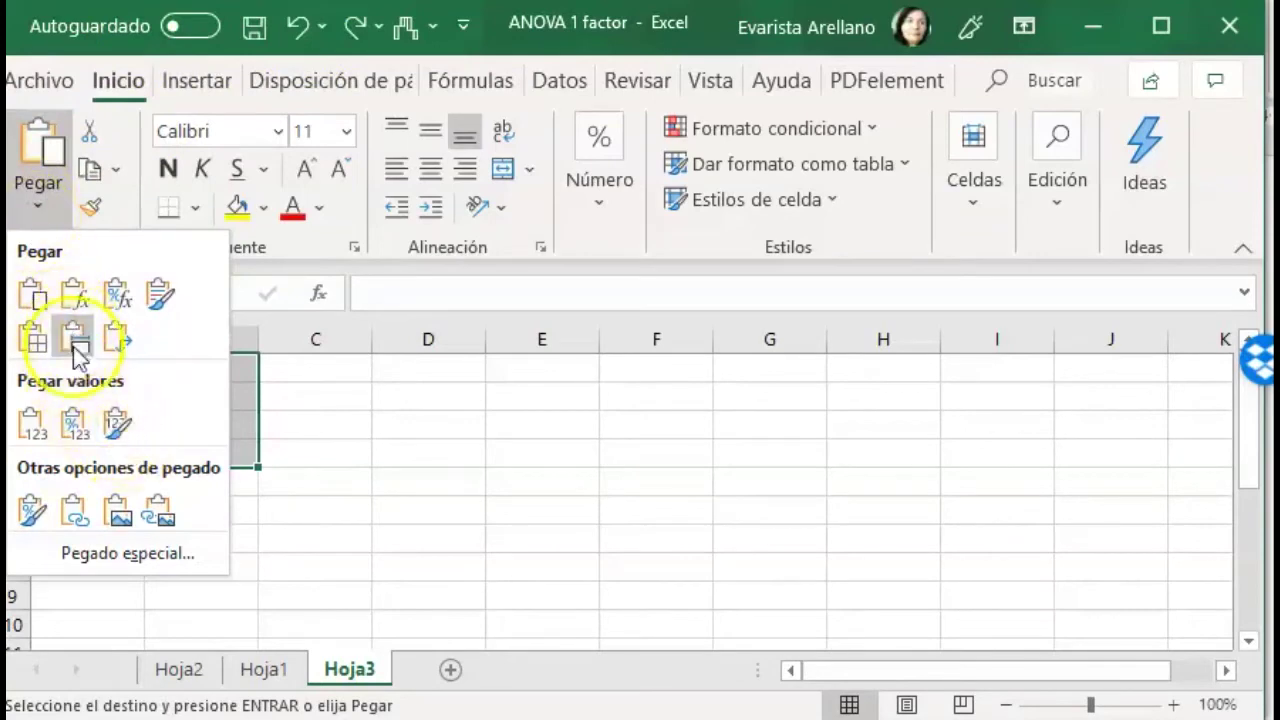
click(35, 418)
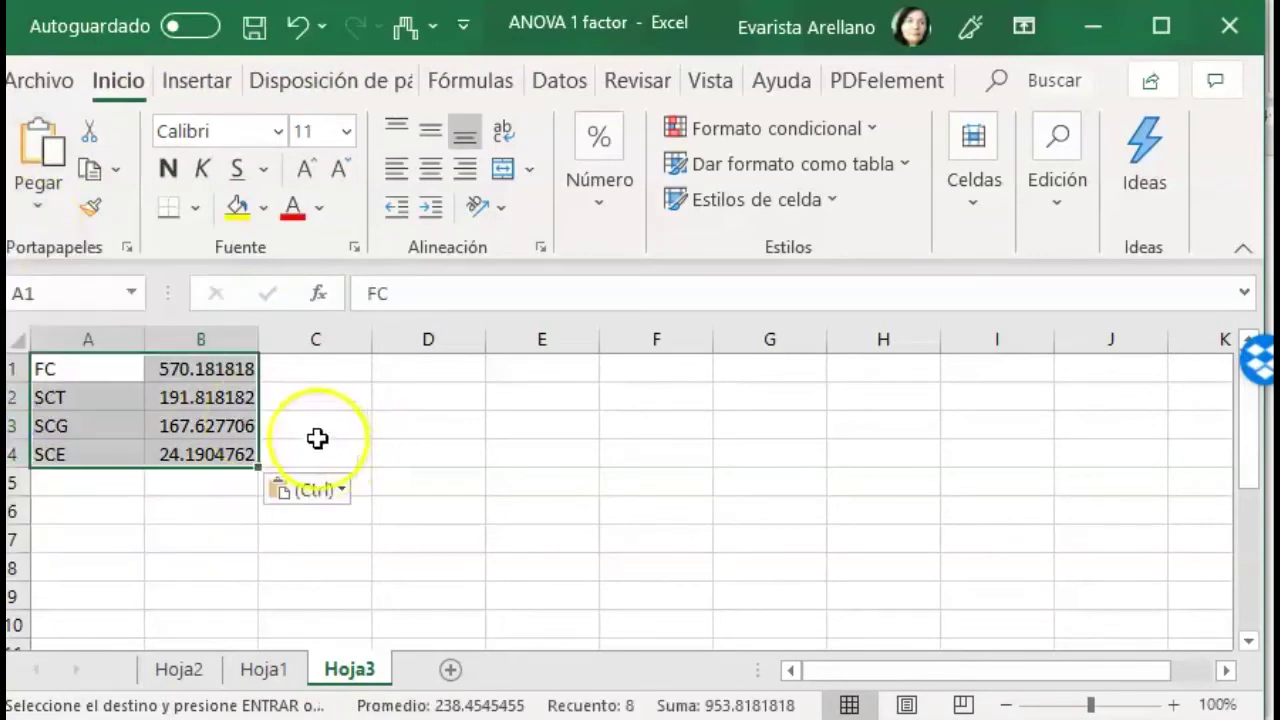
click(600, 210)
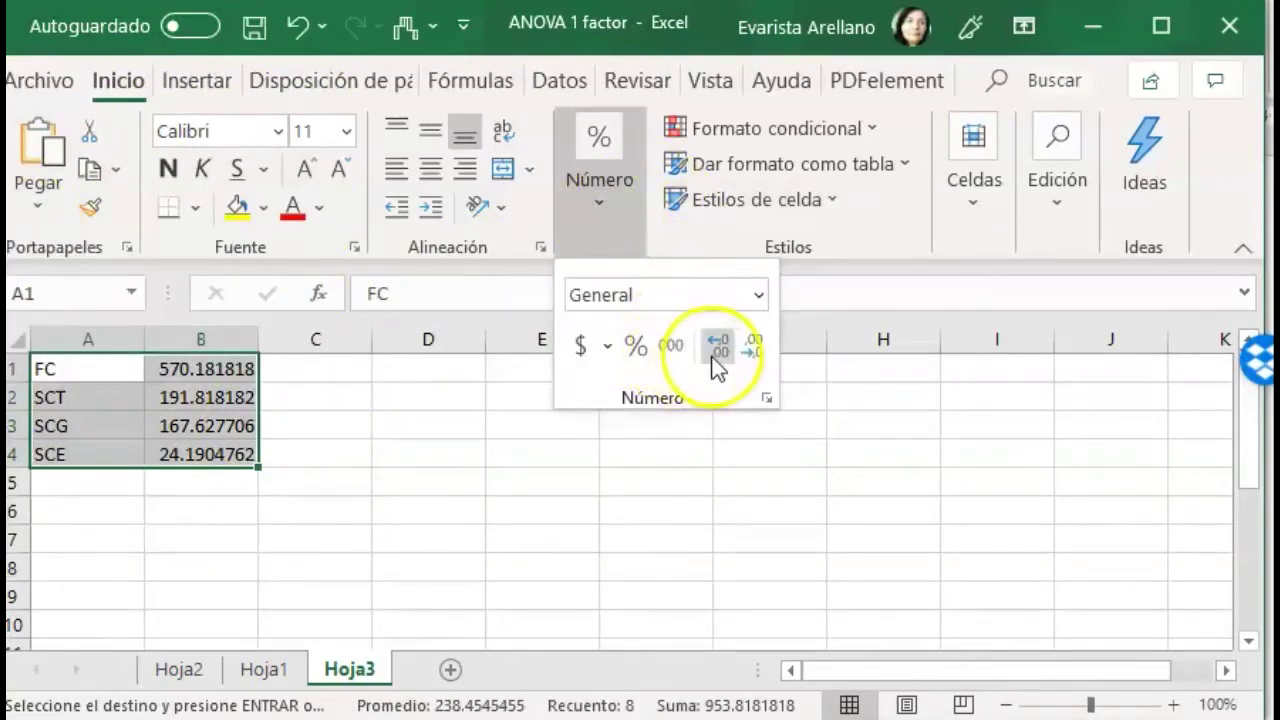
Step: Show the four values in column B with one decimal place
click(709, 350)
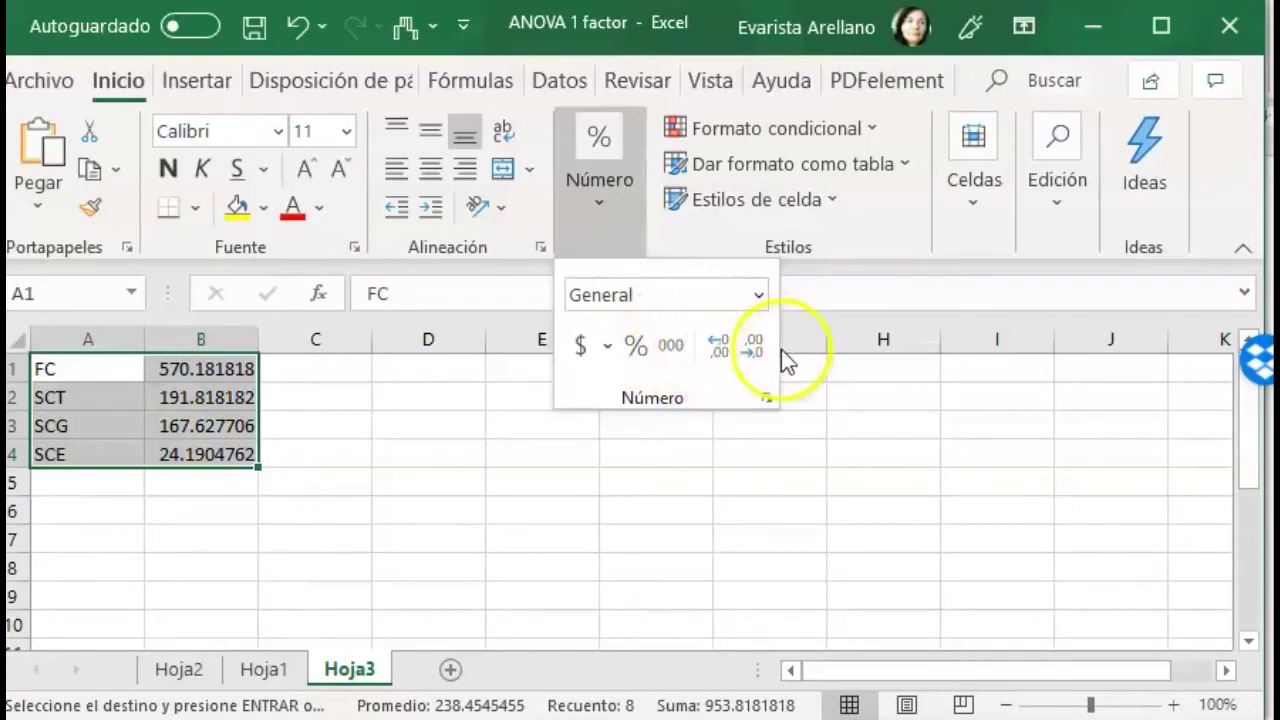
click(752, 352)
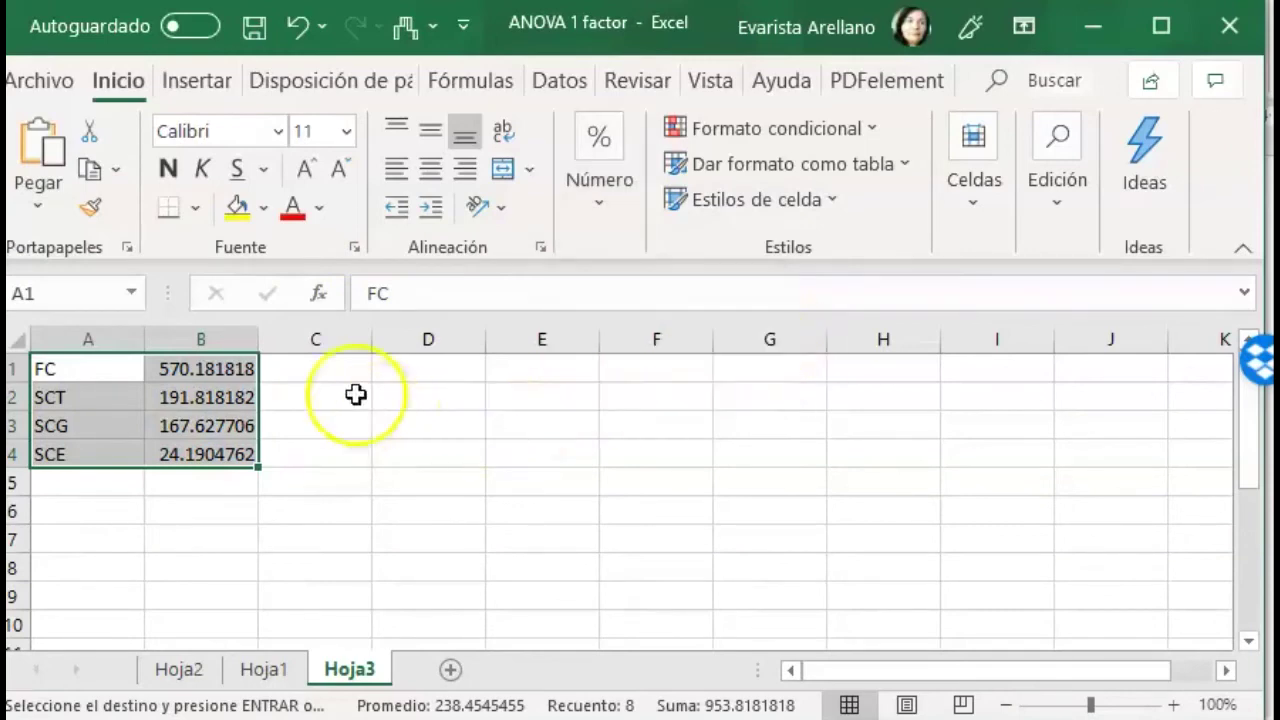
click(235, 366)
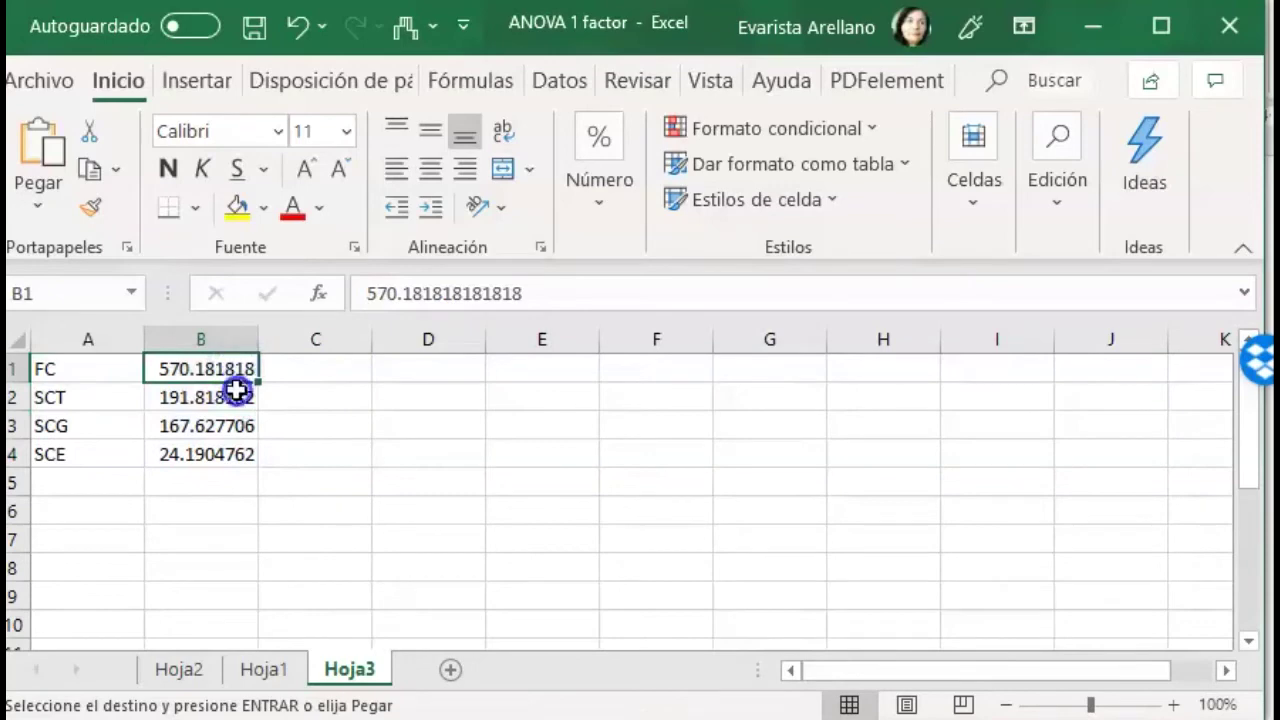
drag(235, 366, 232, 454)
click(603, 197)
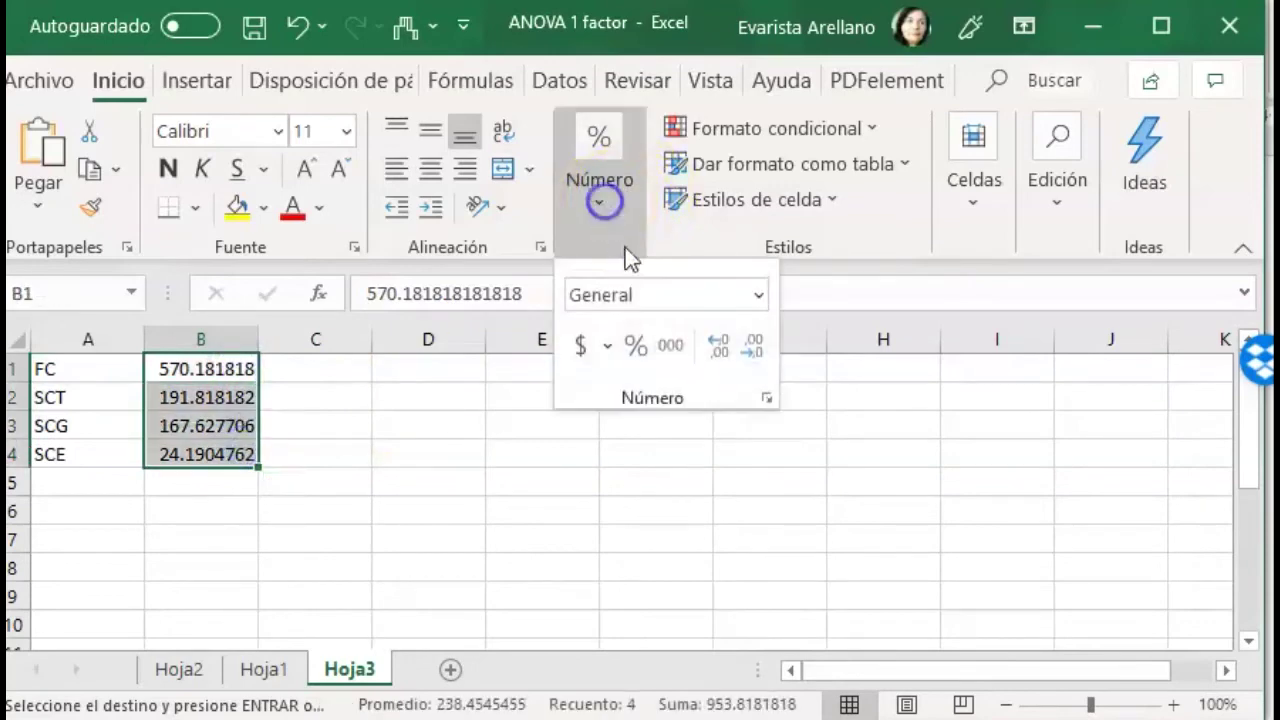
click(750, 350)
click(750, 348)
click(750, 348)
click(750, 348)
click(750, 348)
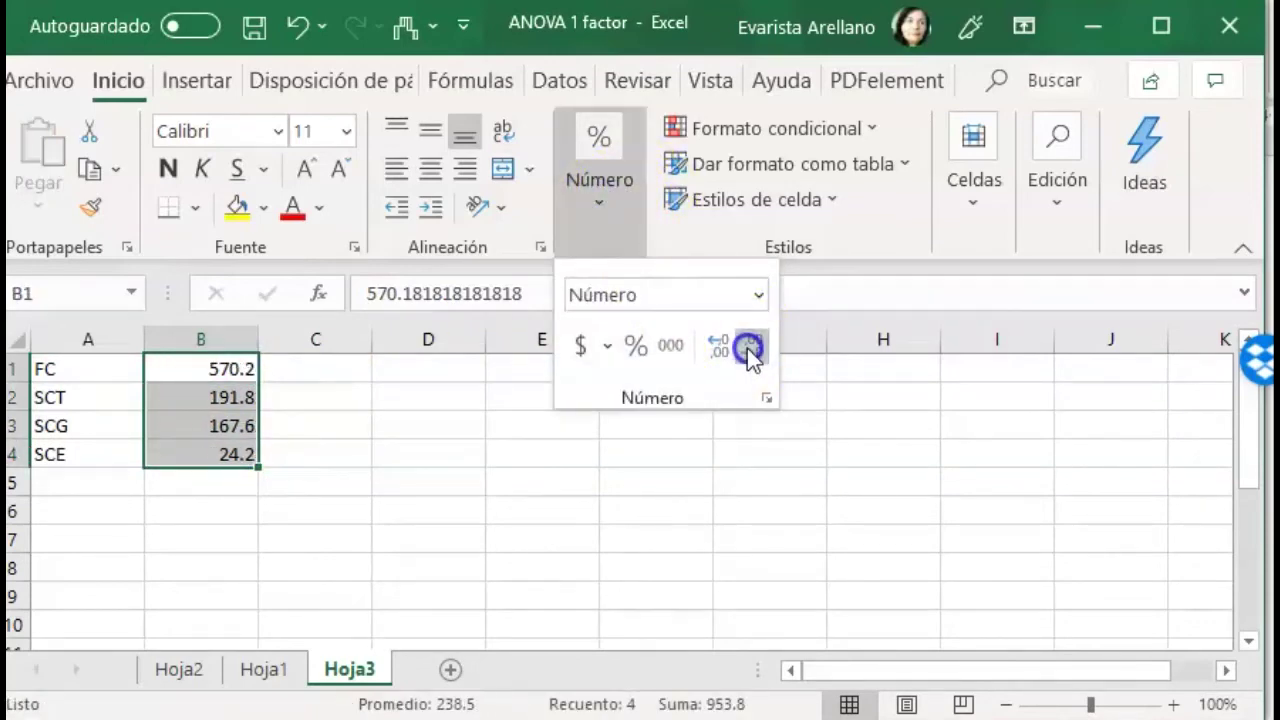
click(128, 550)
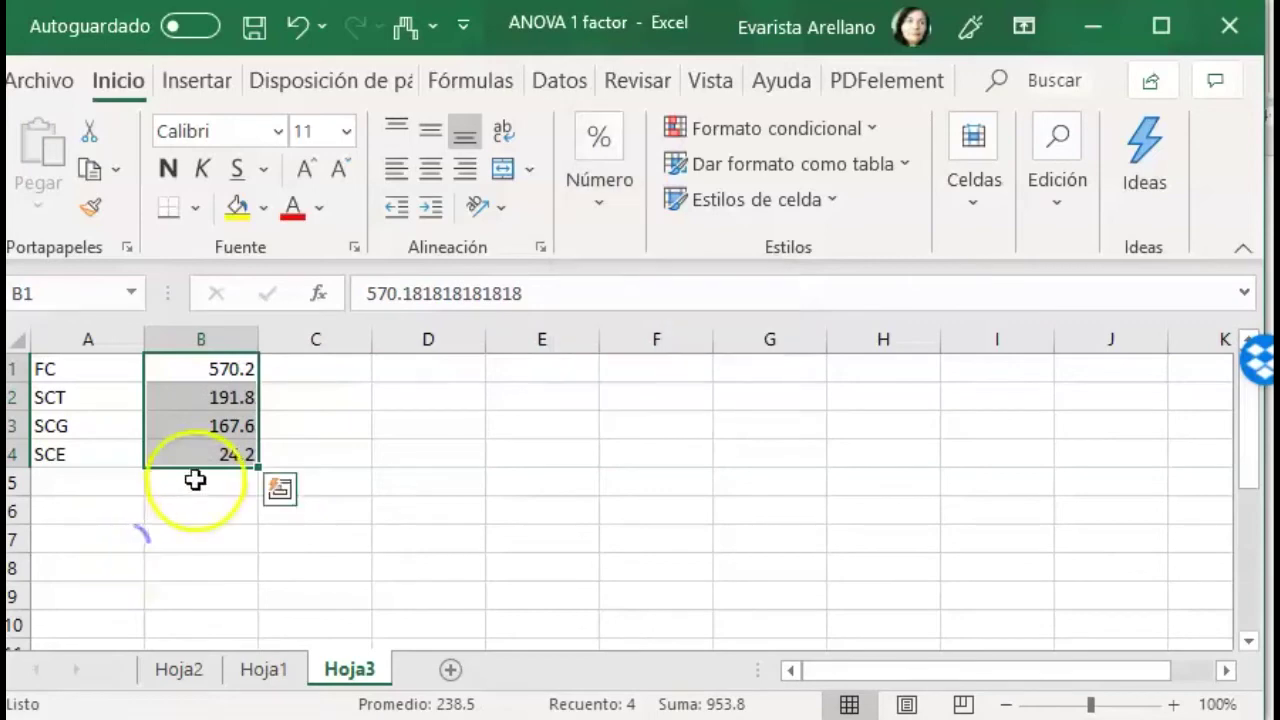
Step: Insert a blank top row and enter the header Varianzas in B1
click(13, 369)
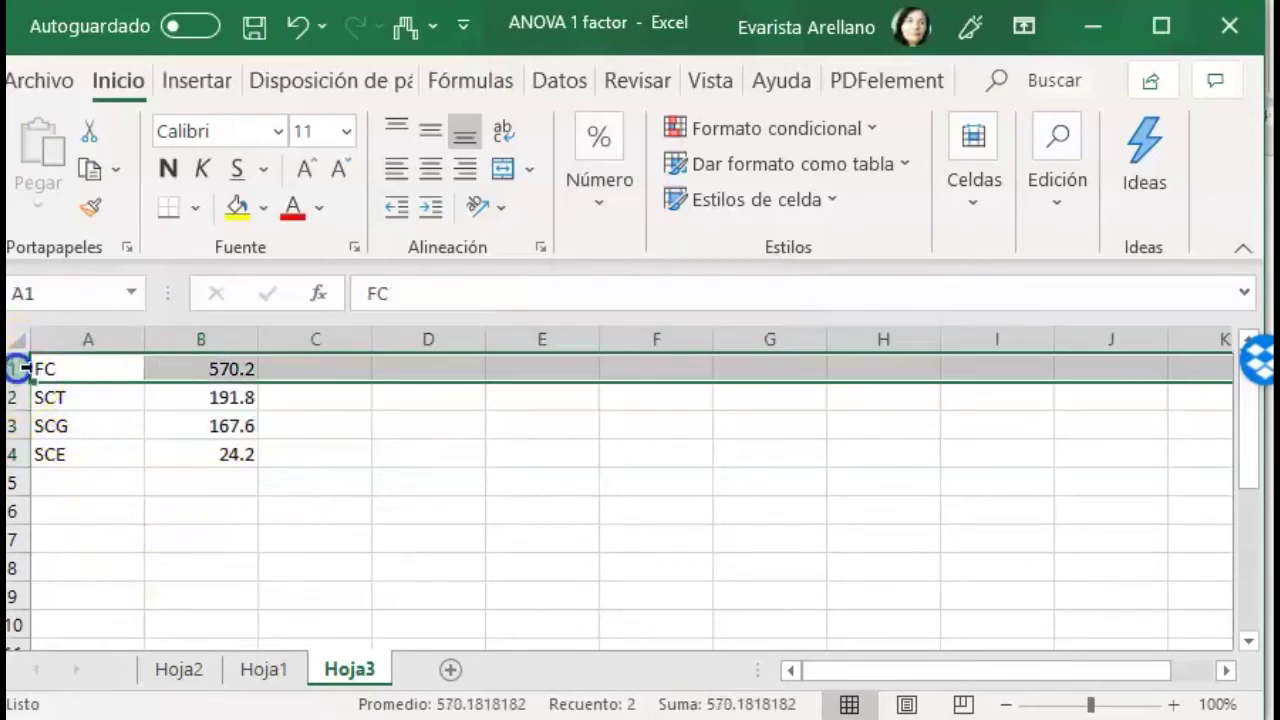
right_click(13, 369)
click(84, 605)
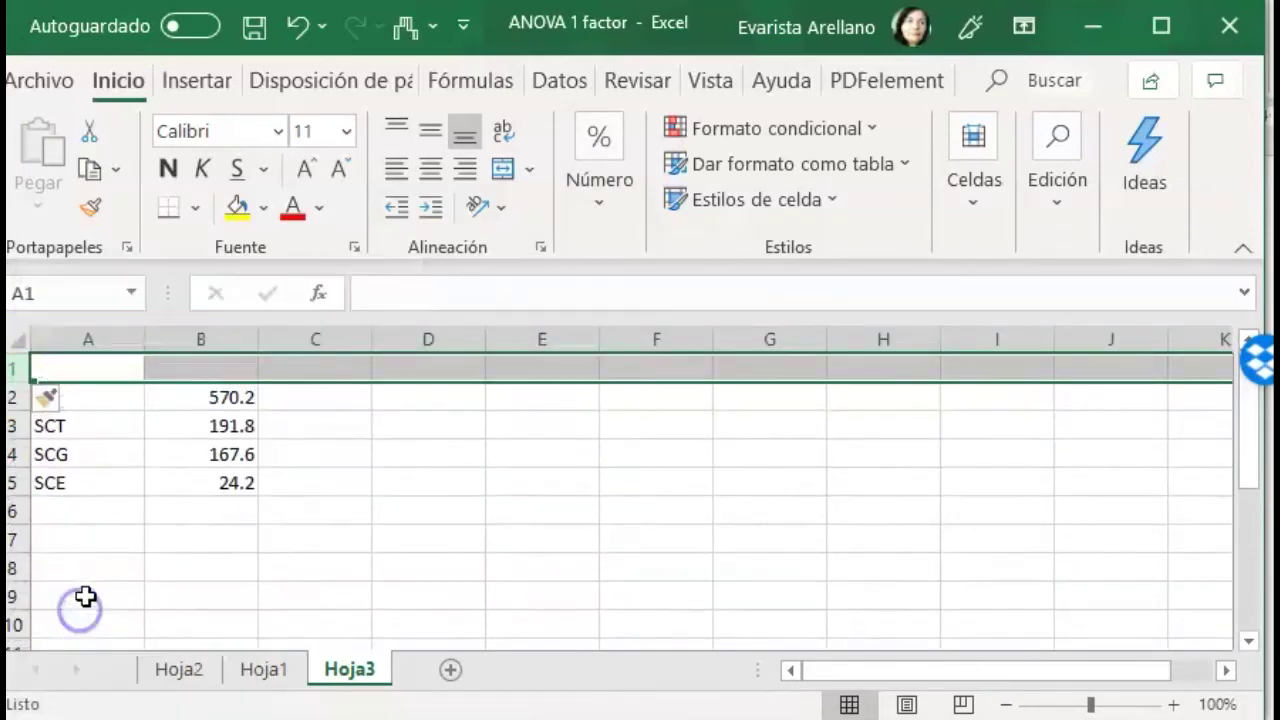
click(309, 568)
click(310, 368)
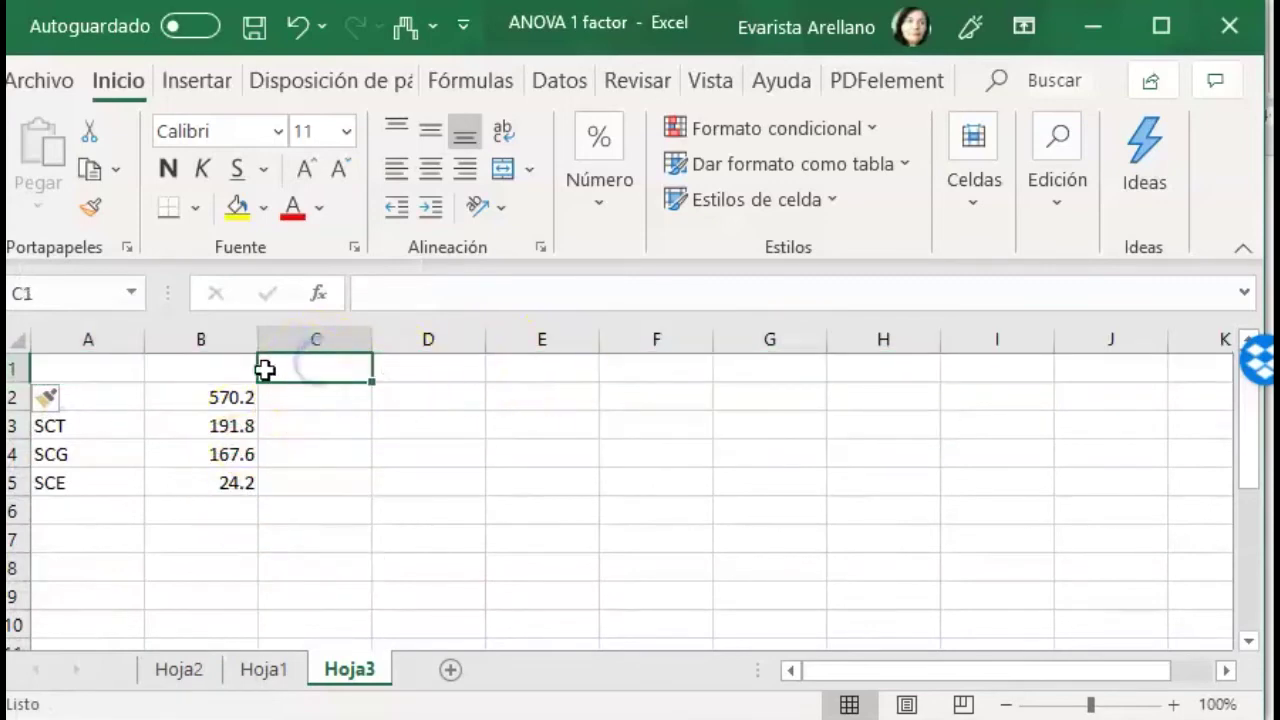
click(200, 369)
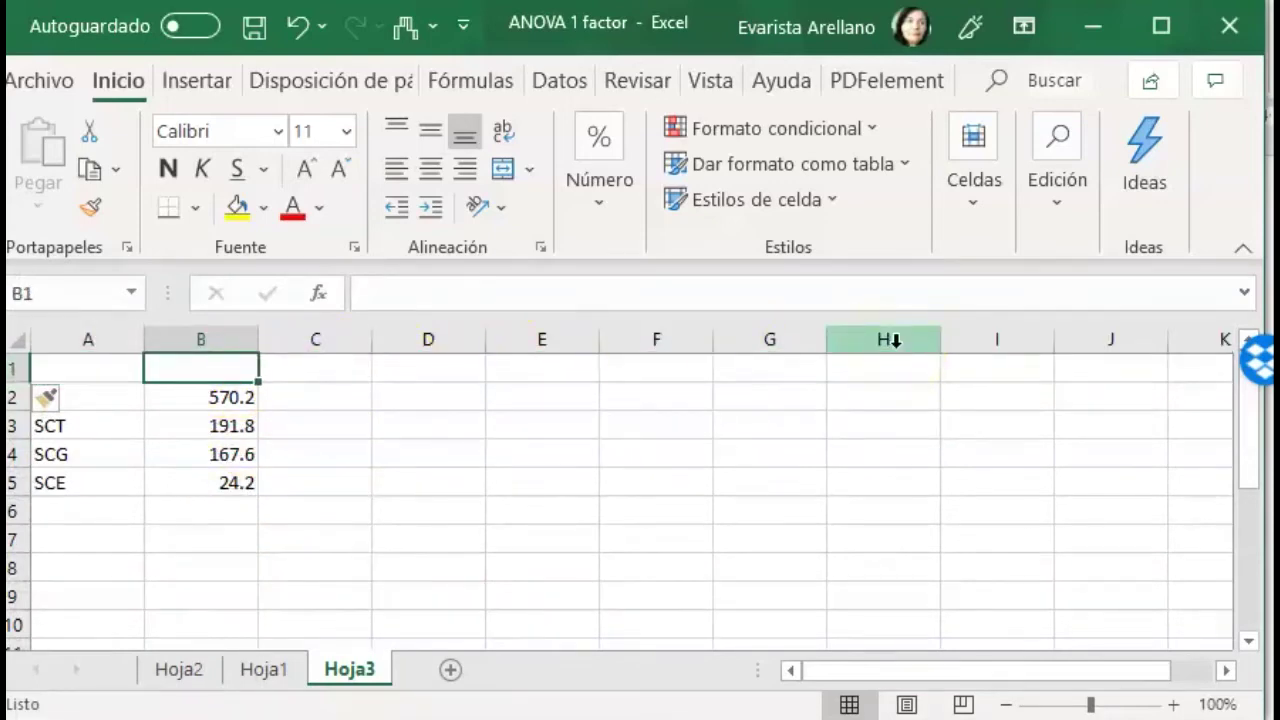
text(Suma)
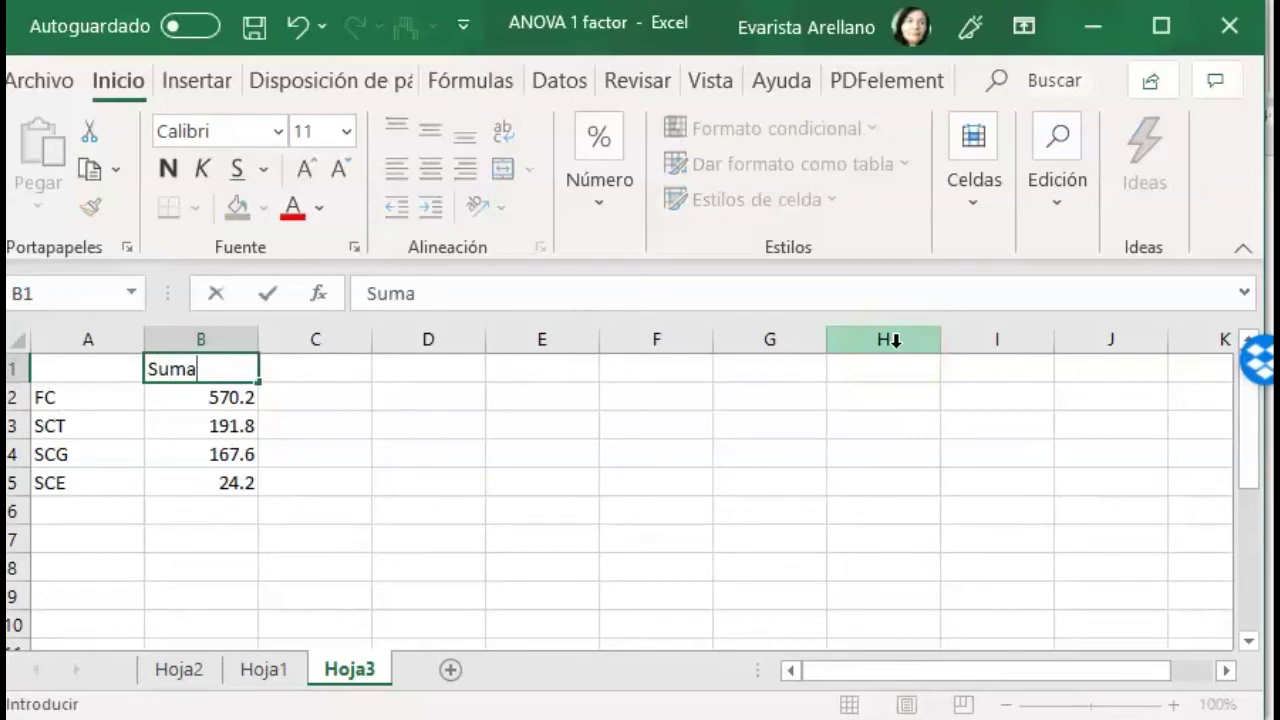
key(BackSpace)
key(BackSpace)
key(BackSpace)
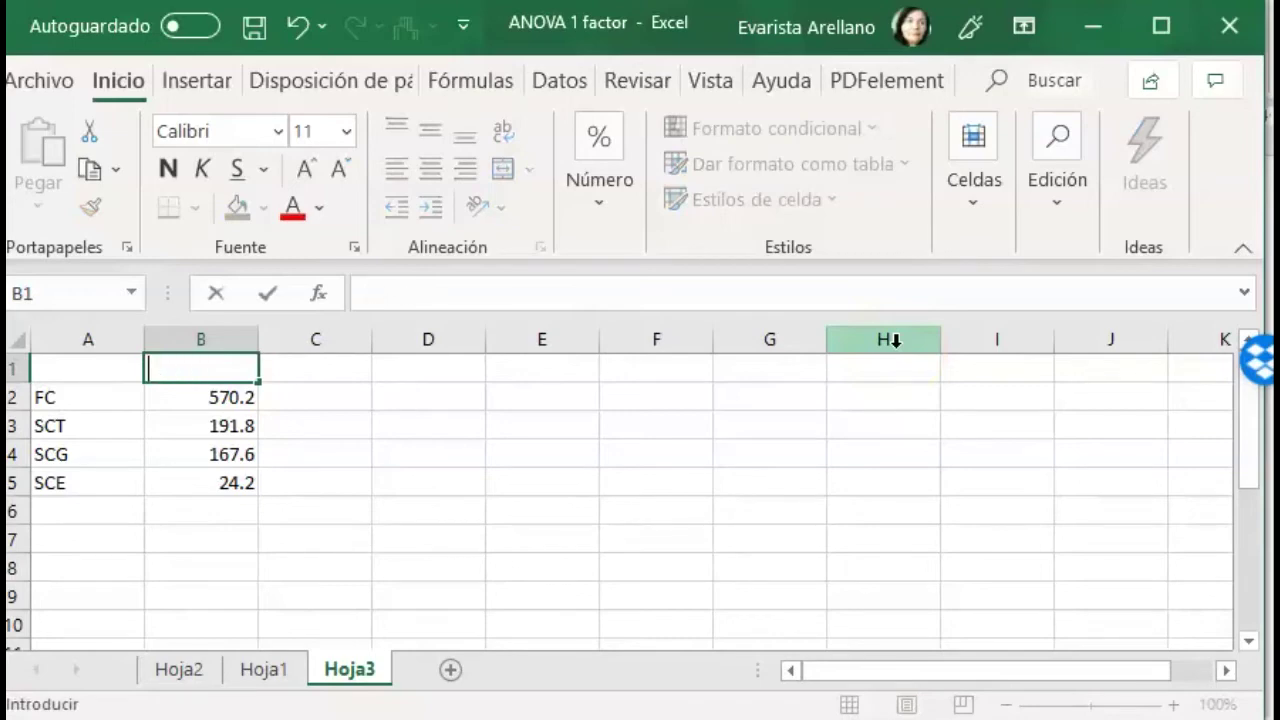
text(Varianzas)
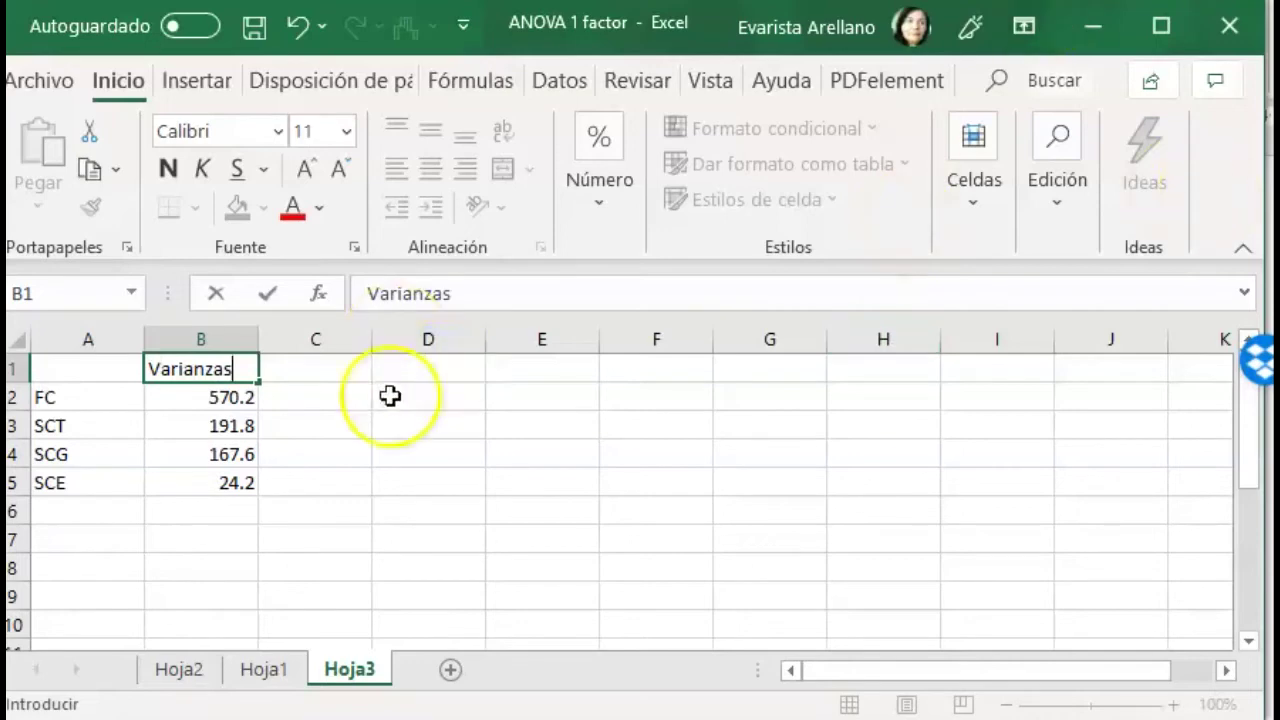
click(345, 471)
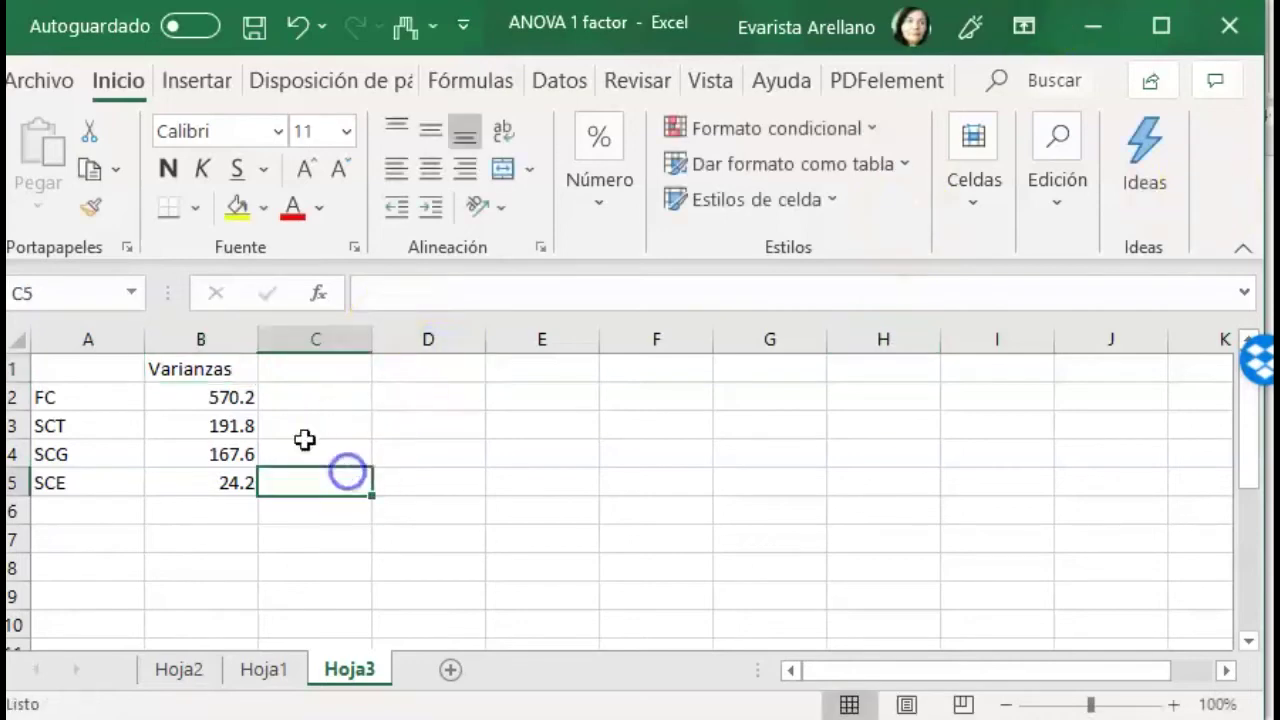
Step: Check the full values of FC, SCT, SCG and SCE
click(190, 398)
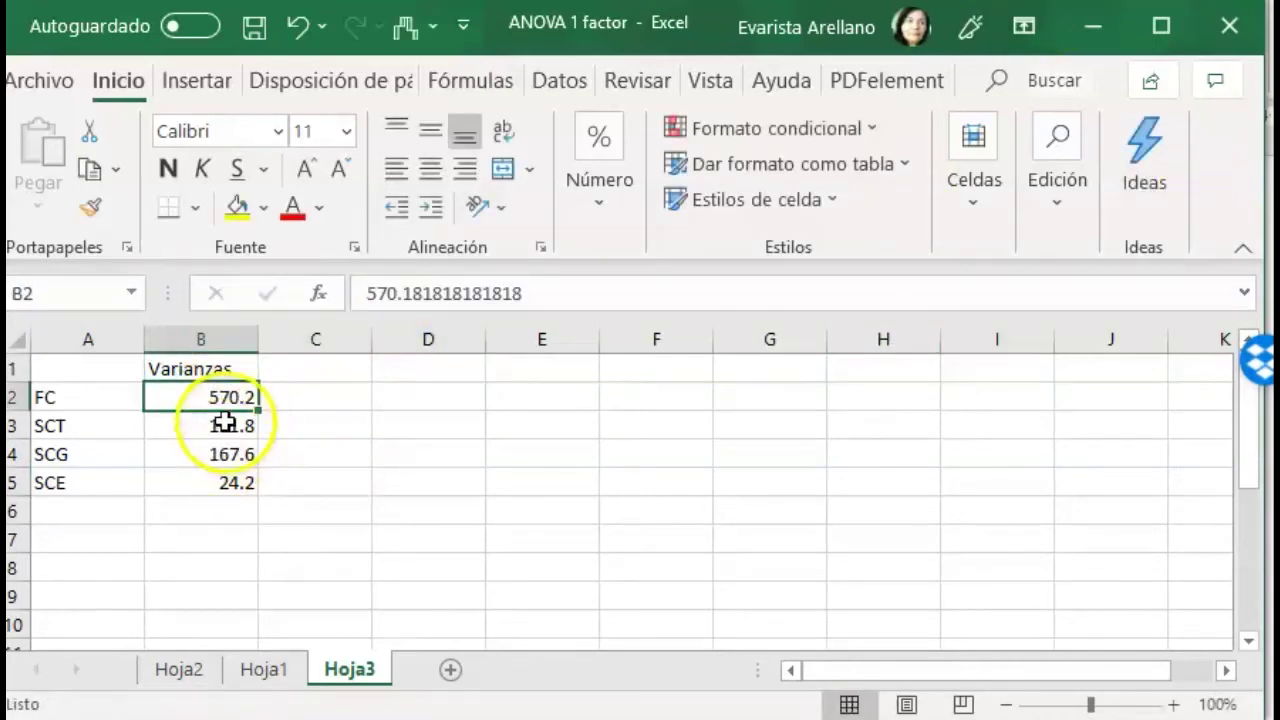
click(225, 423)
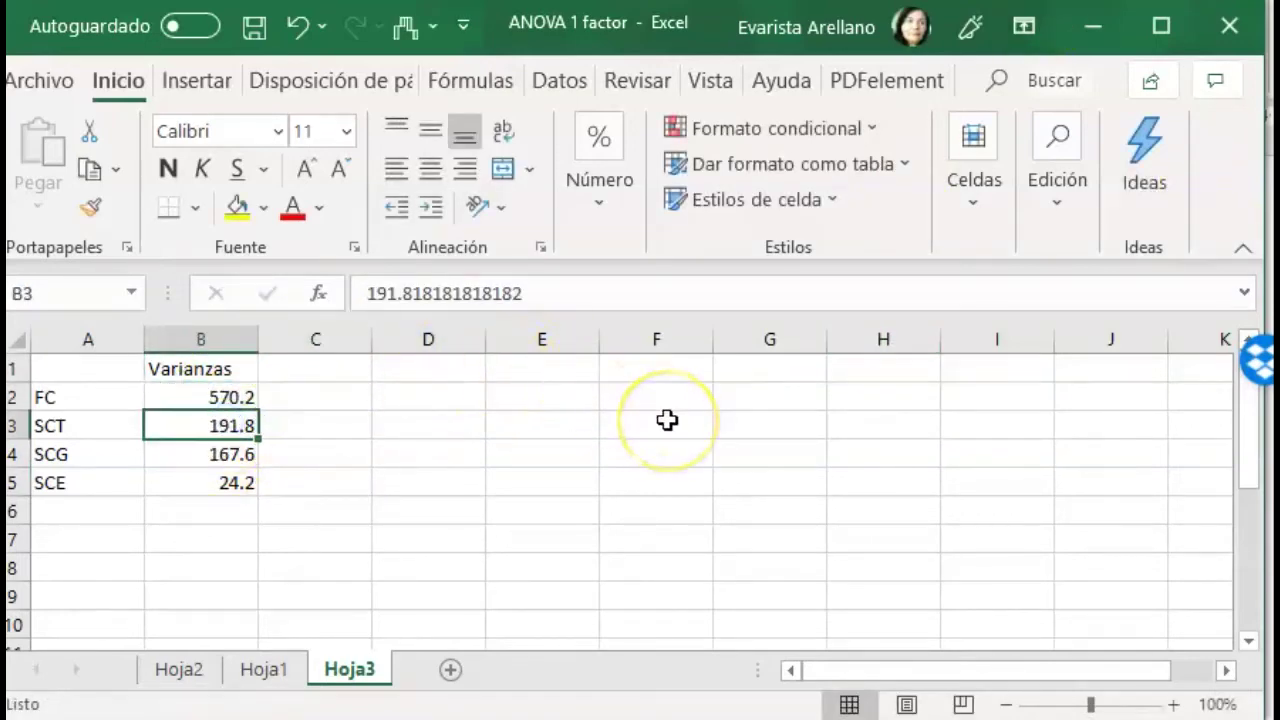
click(206, 454)
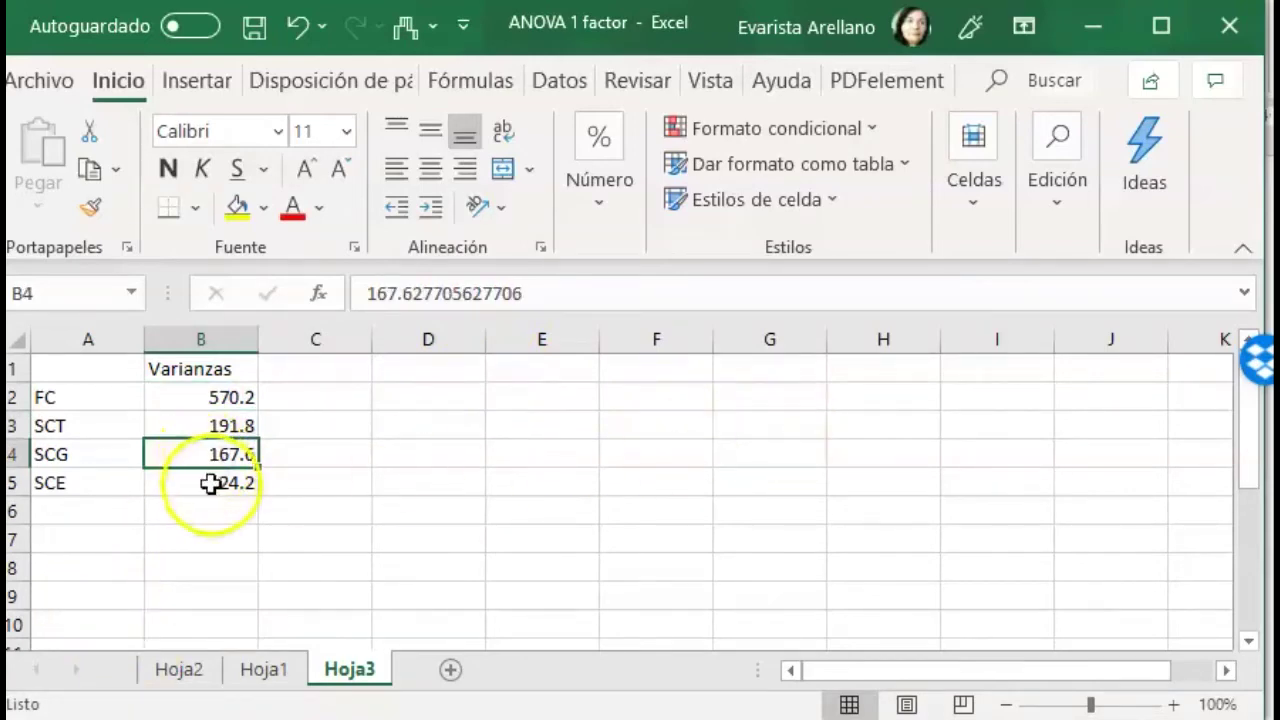
click(211, 483)
Step: Rename the SCG label to 'SCG (tipo de paciente)'
click(110, 460)
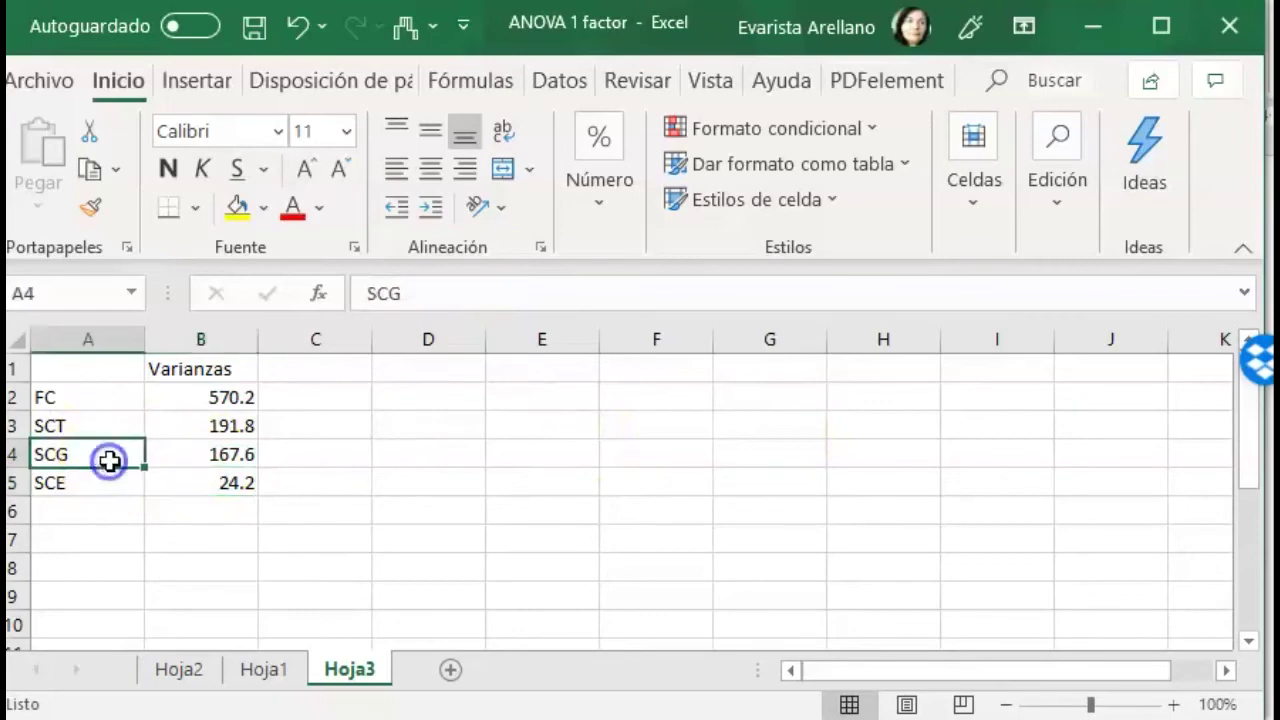
click(434, 291)
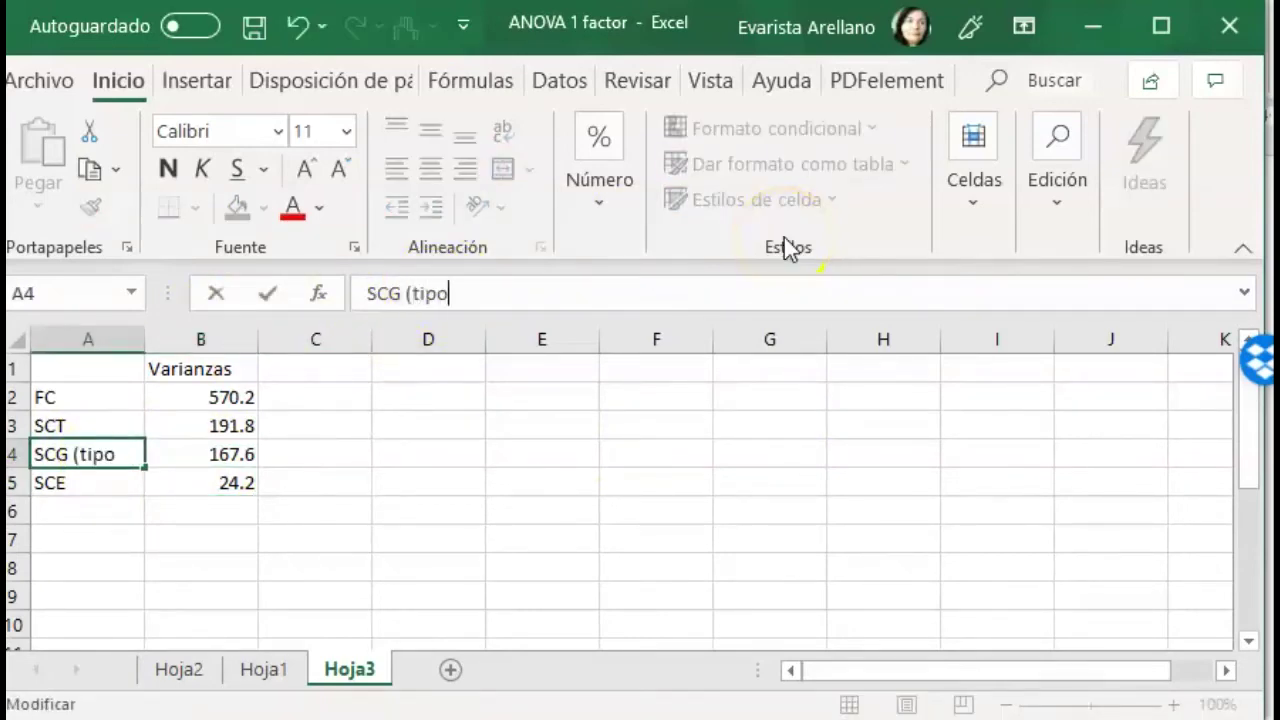
text( de paciente)
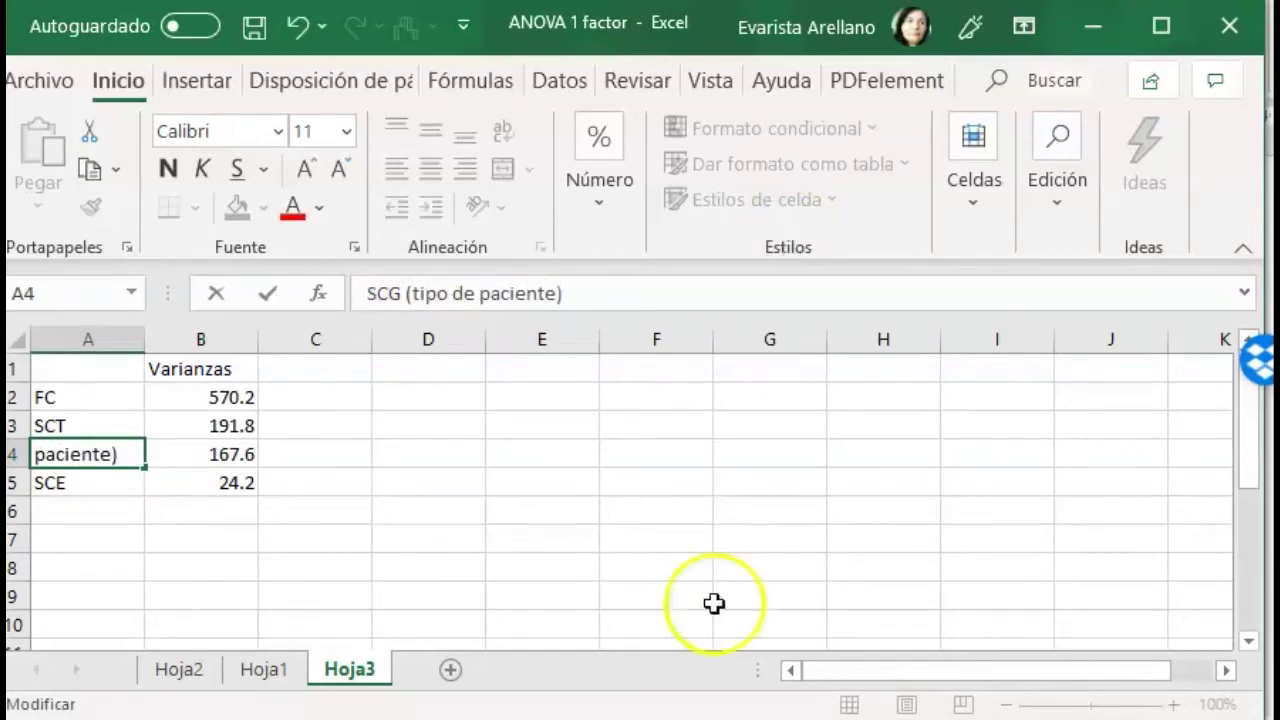
click(557, 518)
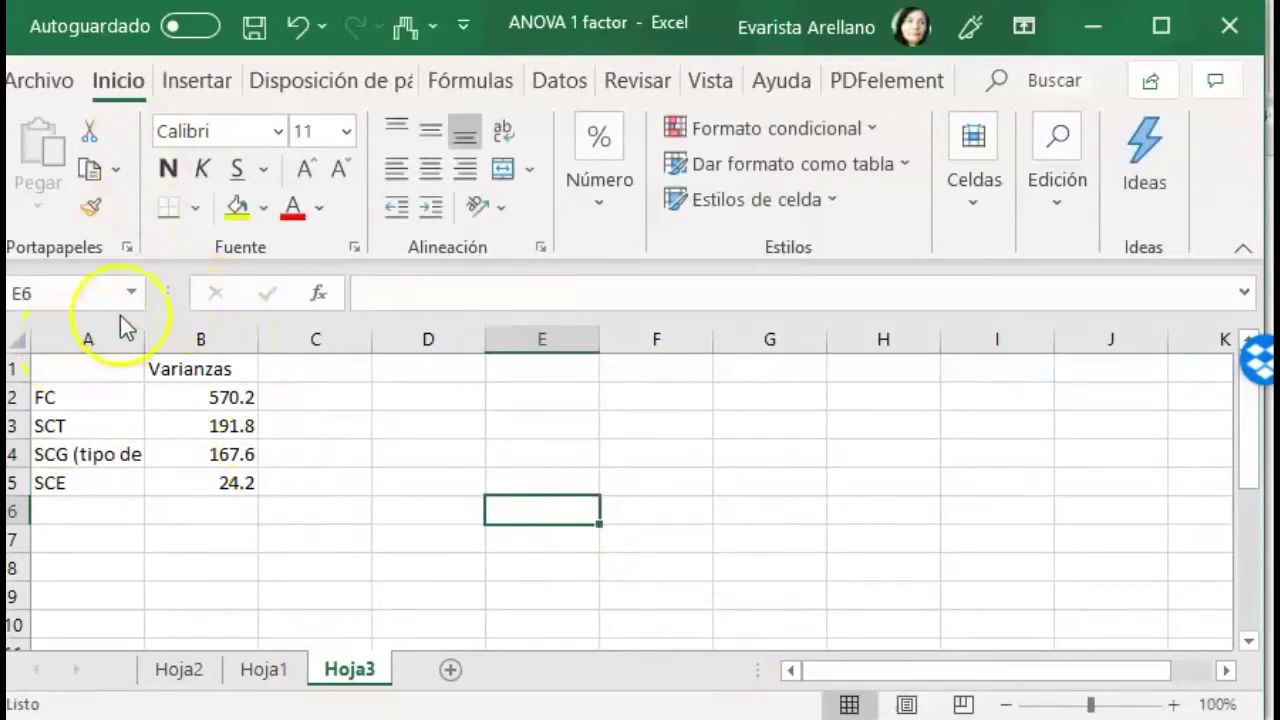
Step: Widen column A and add the heading 'Grados de libertad' in C1
mouse_move(146, 340)
mouse_down()
mouse_move(173, 369)
mouse_move(240, 391)
mouse_up()
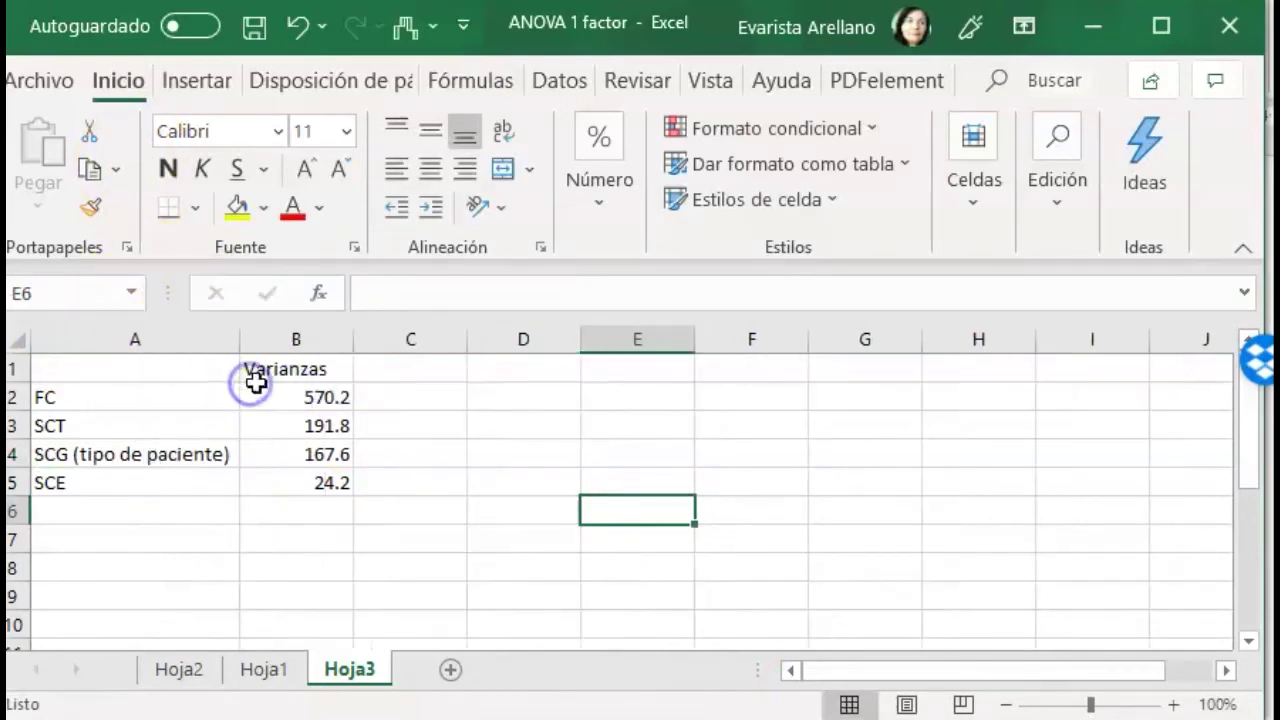
click(391, 366)
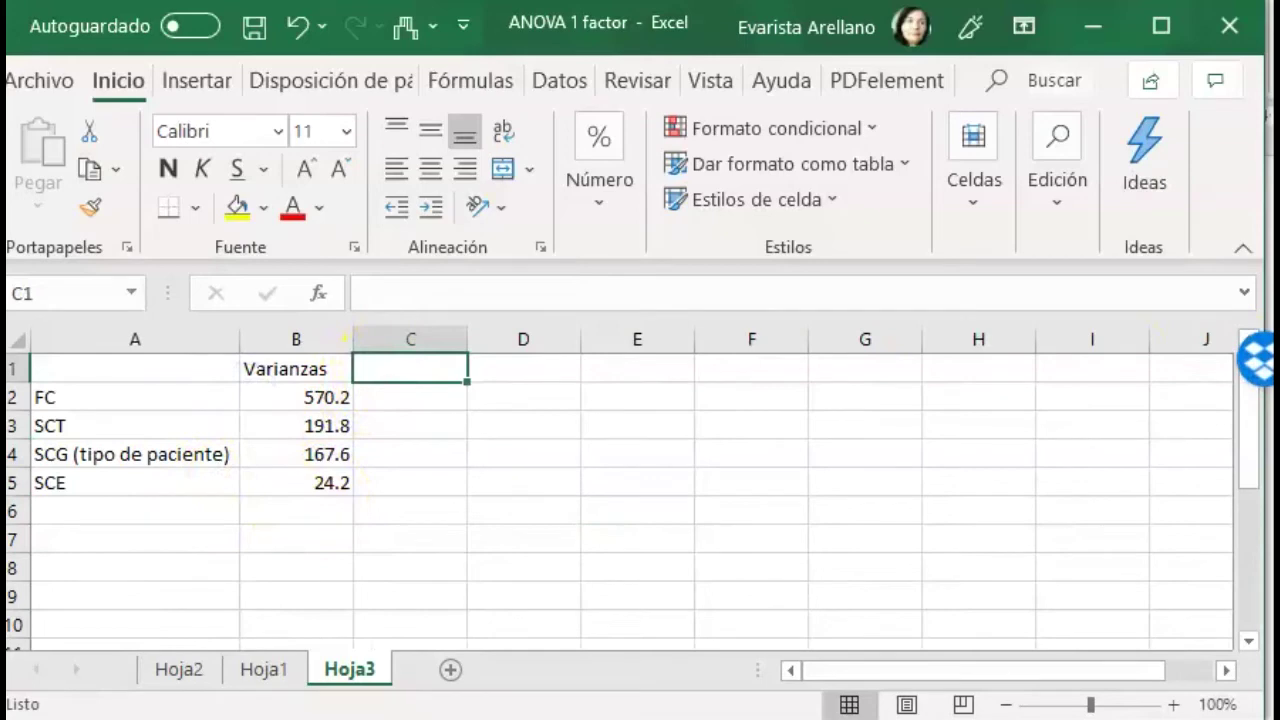
text(Grado )
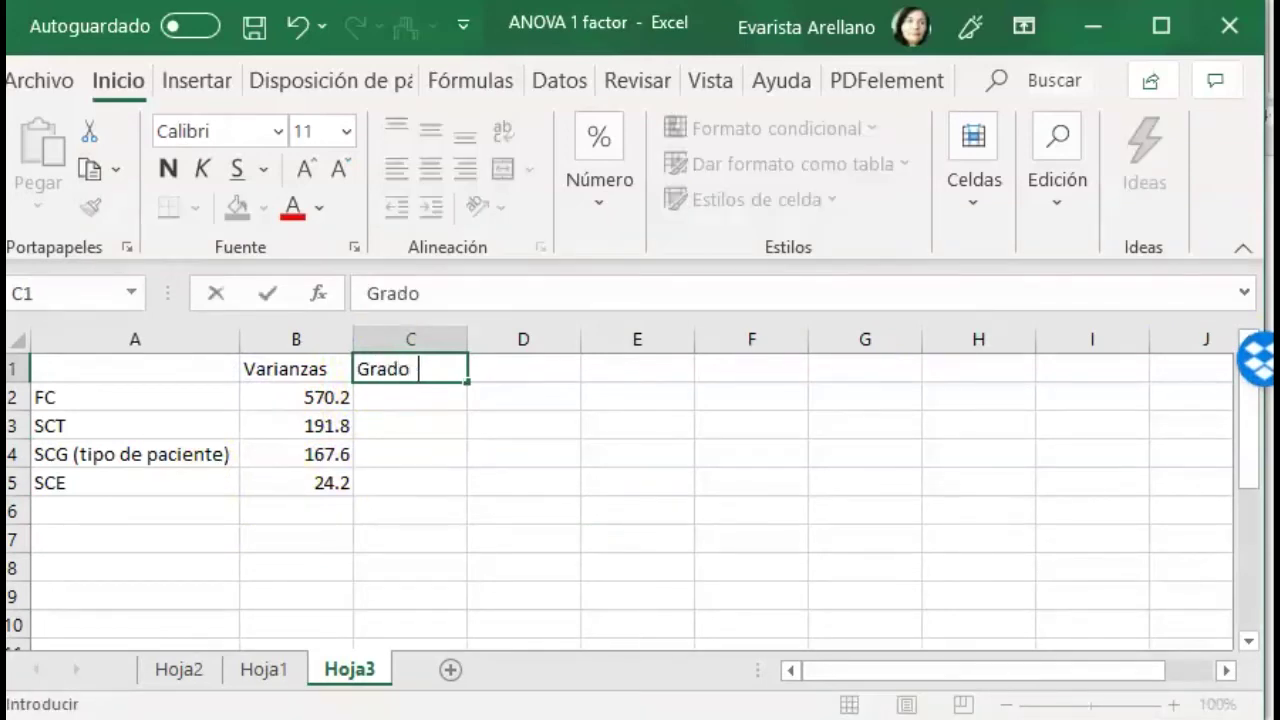
text(s de lib)
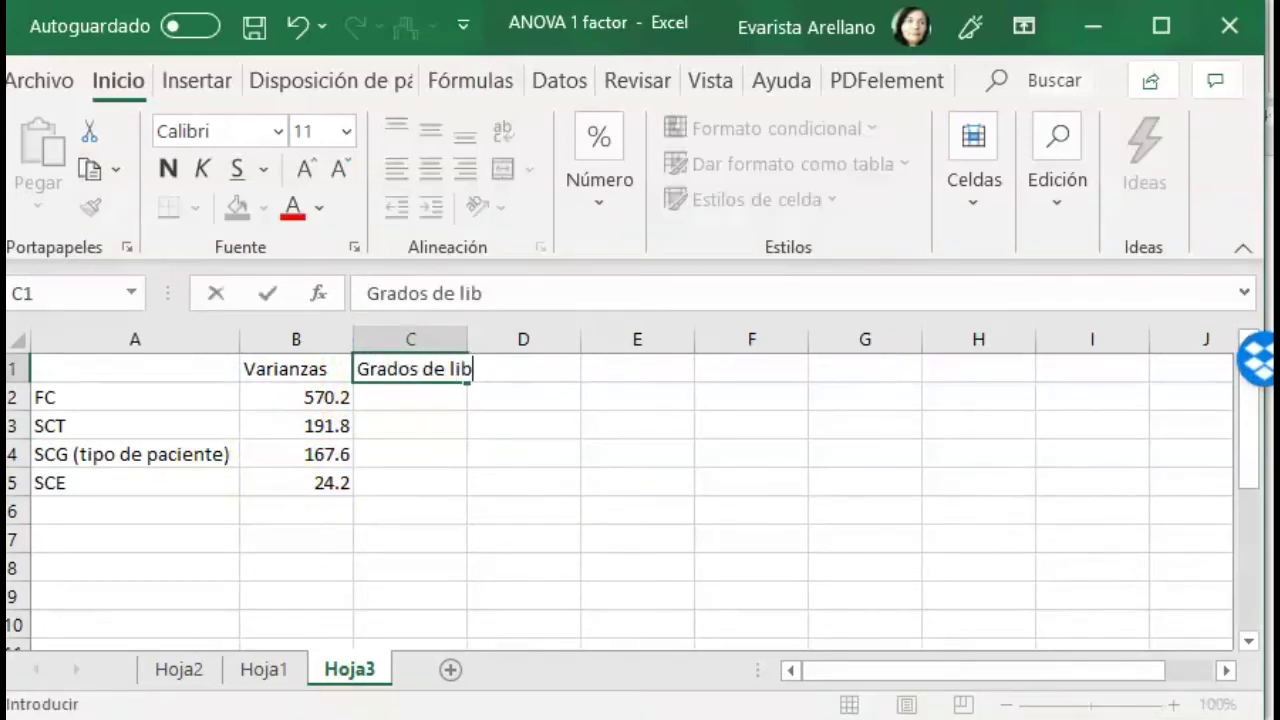
text(ertad)
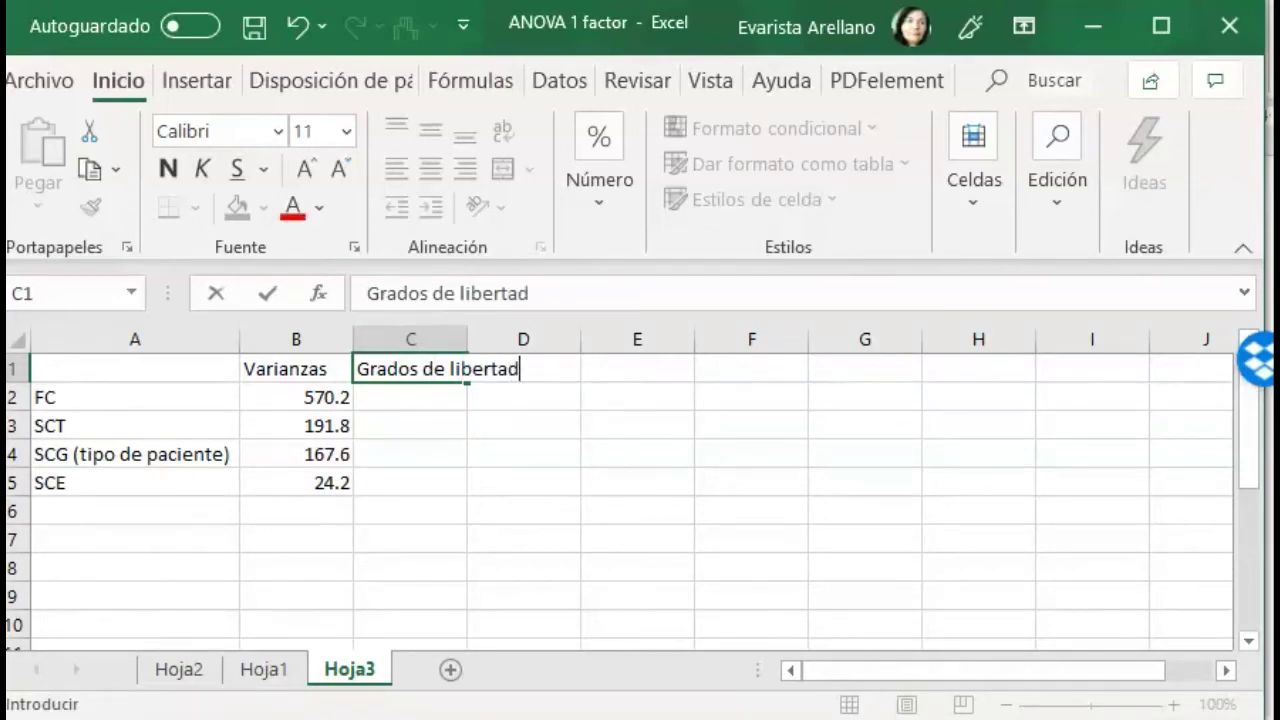
click(388, 402)
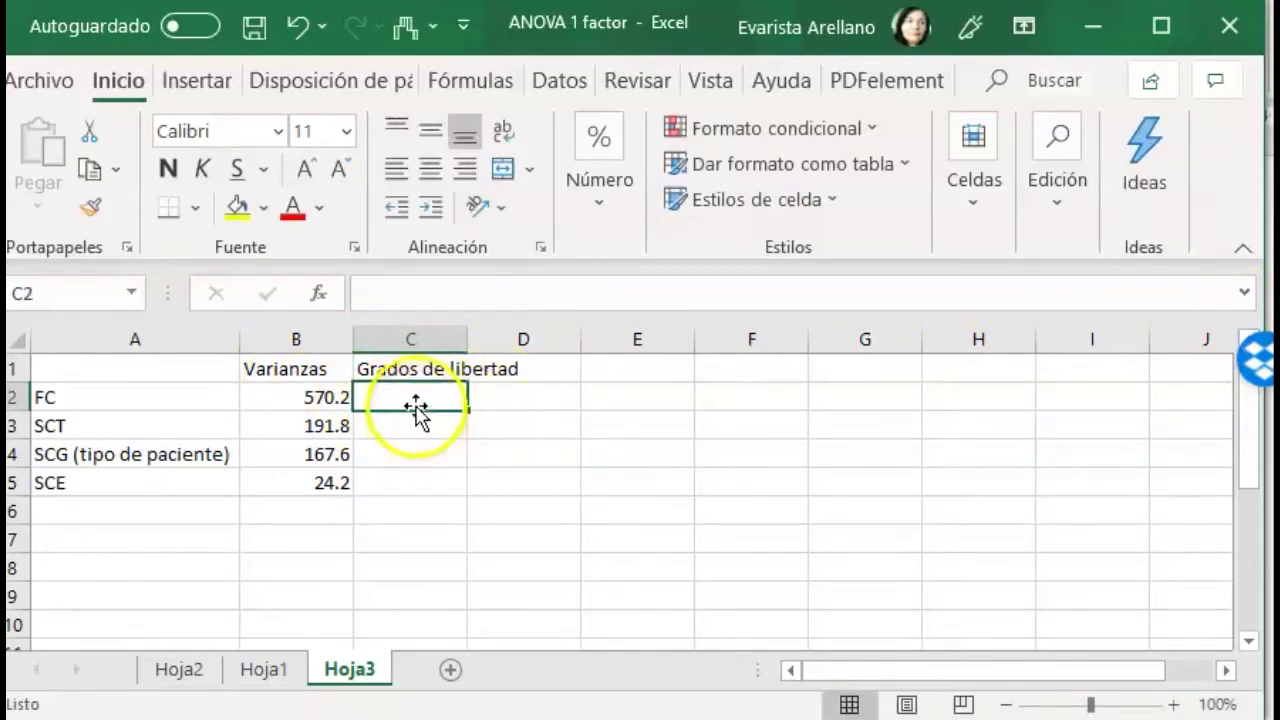
click(415, 399)
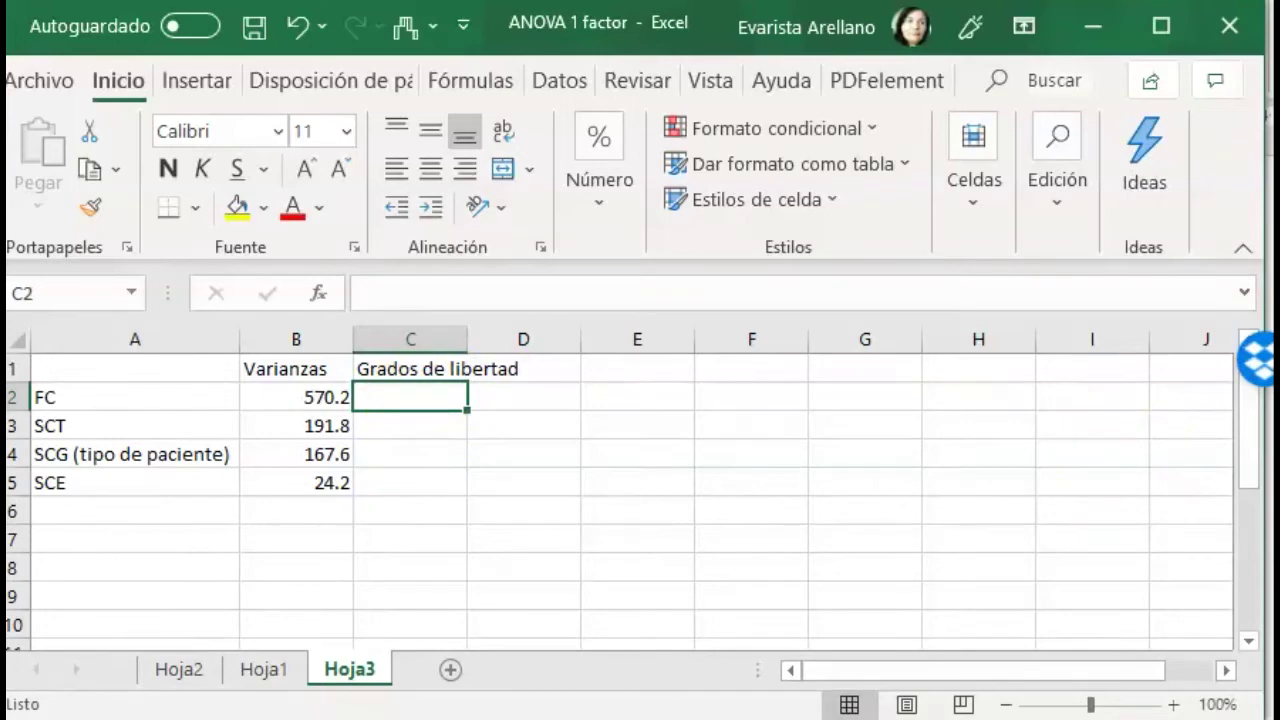
click(410, 425)
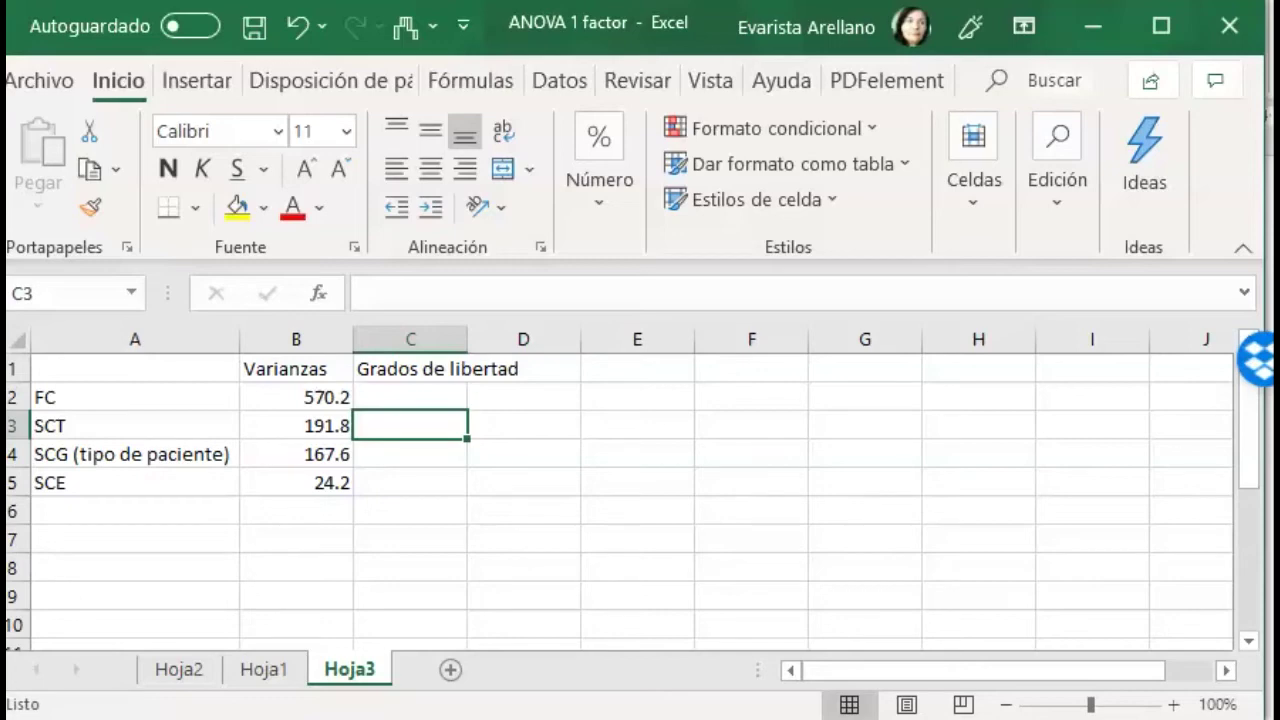
Step: Enter =22-1 in C3 for SCT's degrees of freedom, which displays as 21-ene
text(22-1)
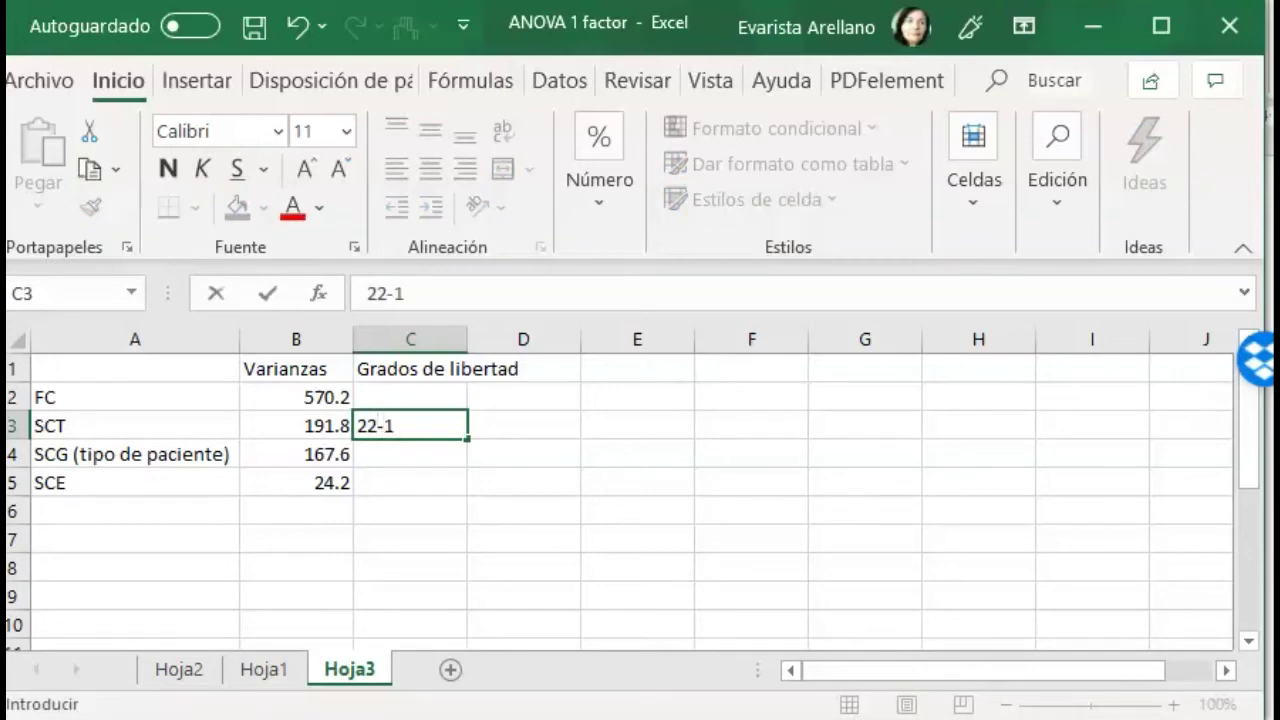
key(Return)
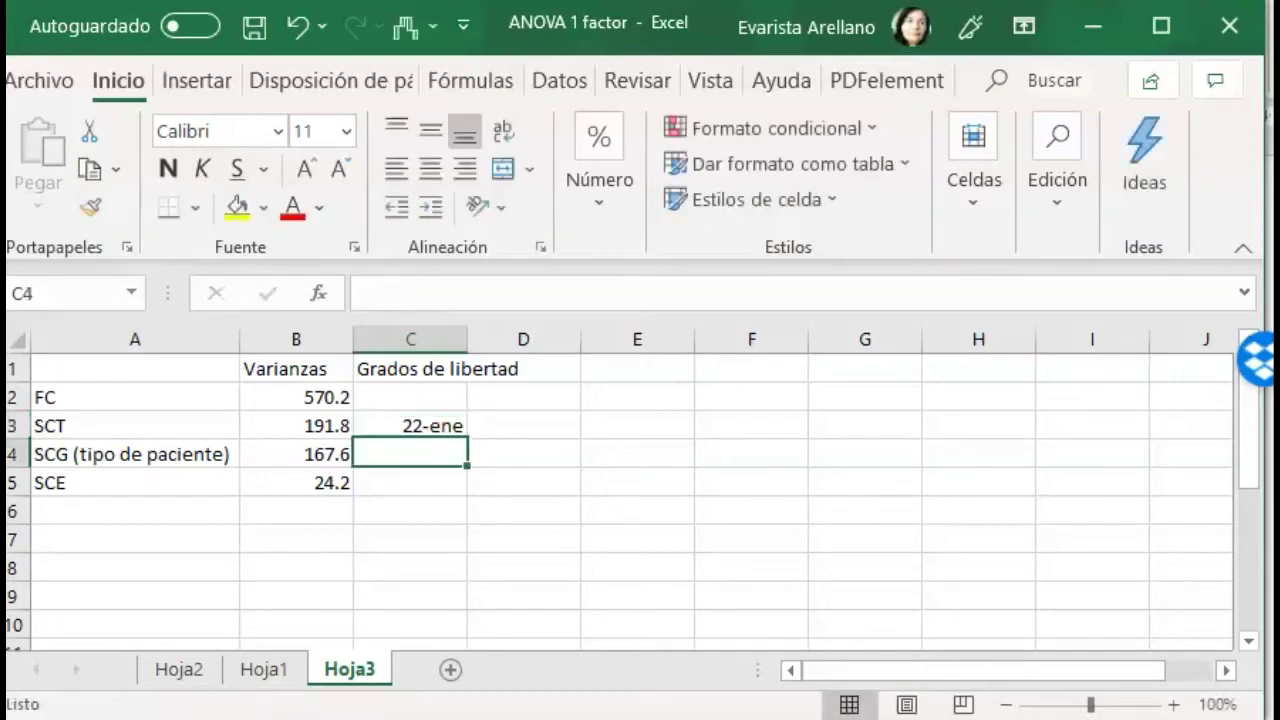
click(410, 425)
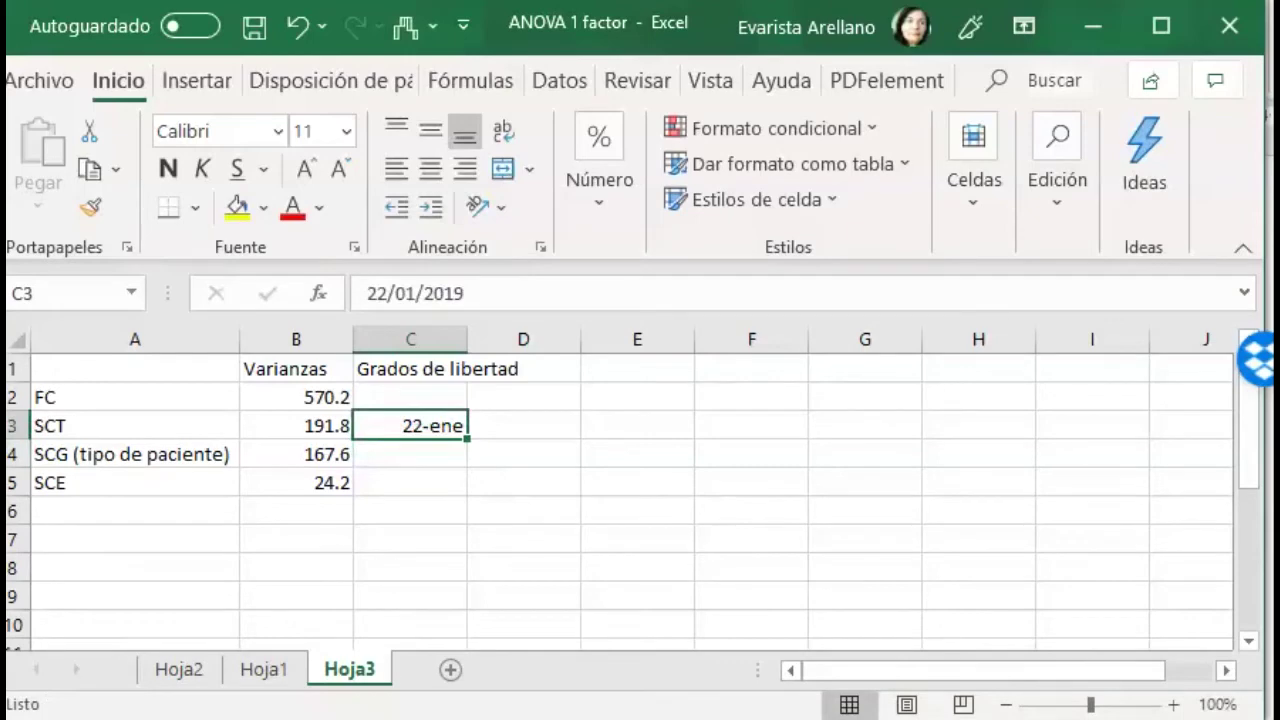
text(=22)
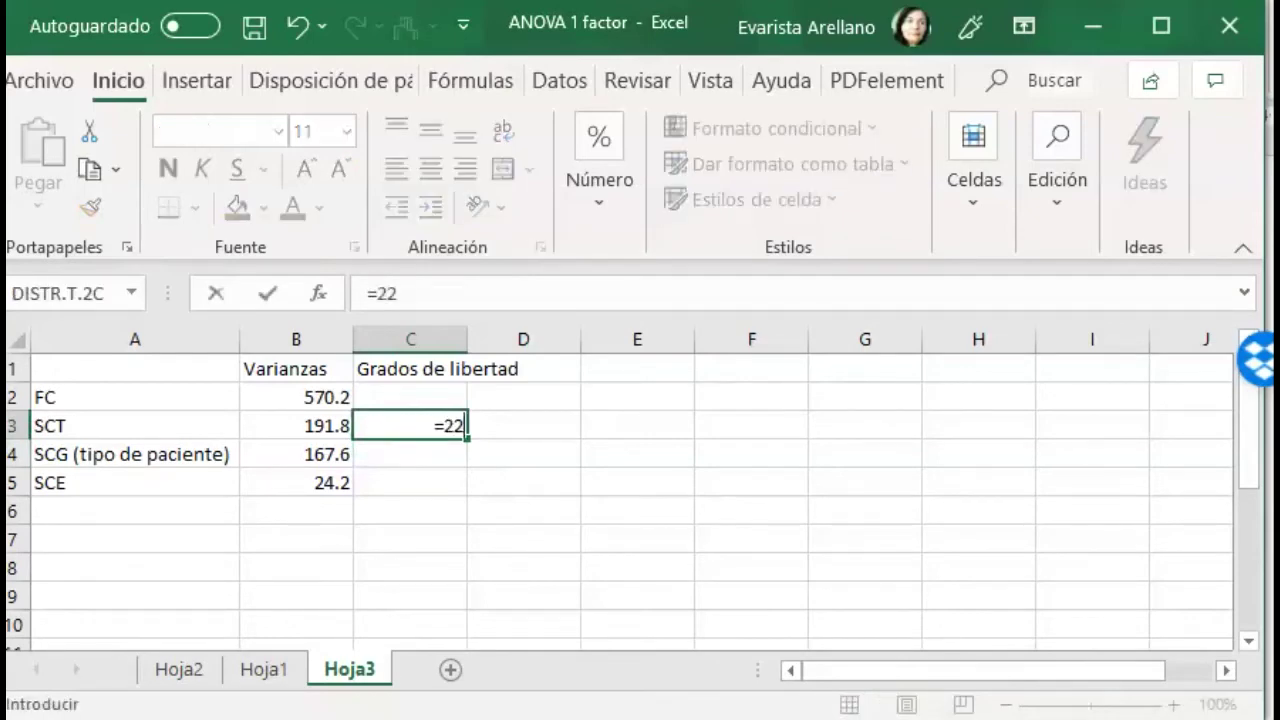
text(-1)
key(Return)
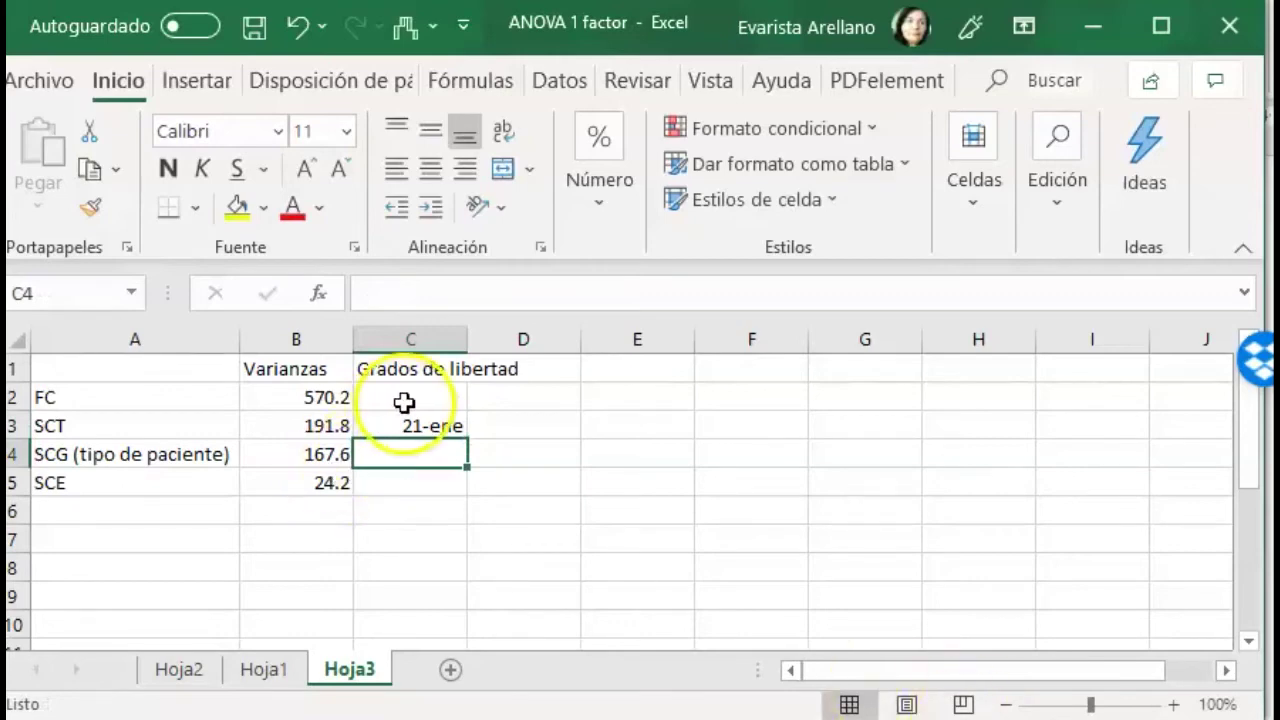
drag(408, 398, 413, 482)
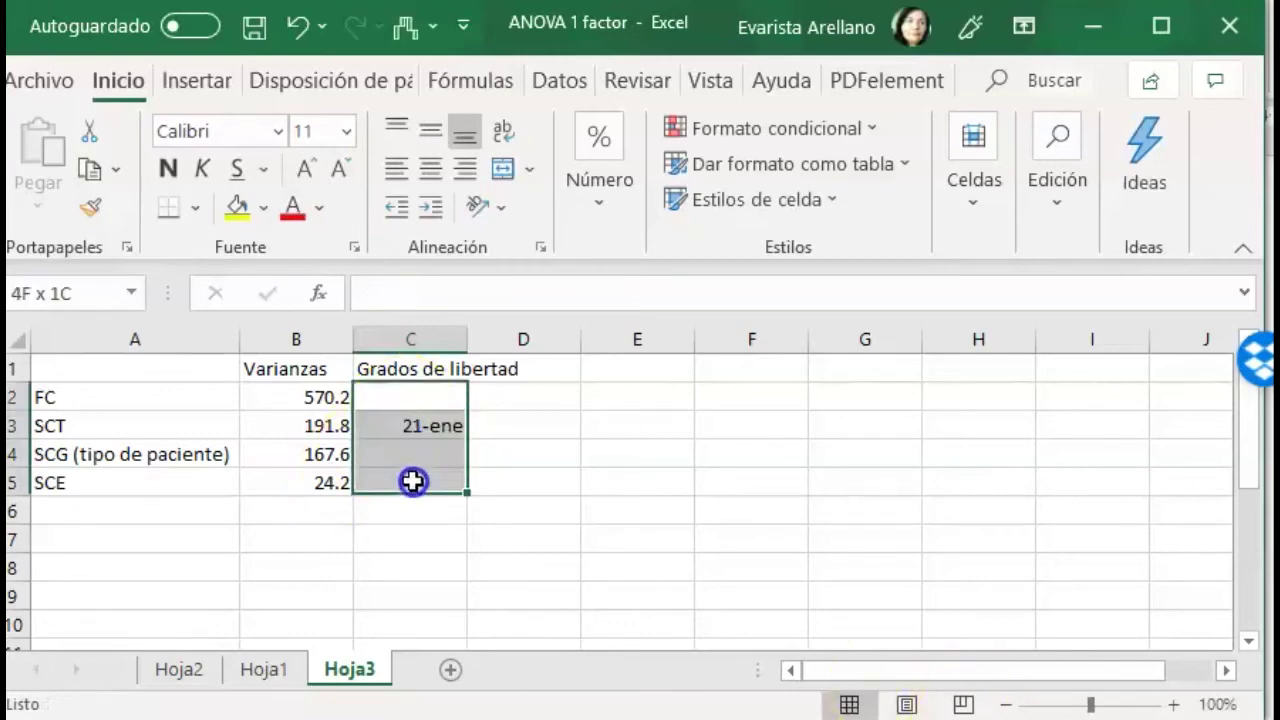
click(435, 341)
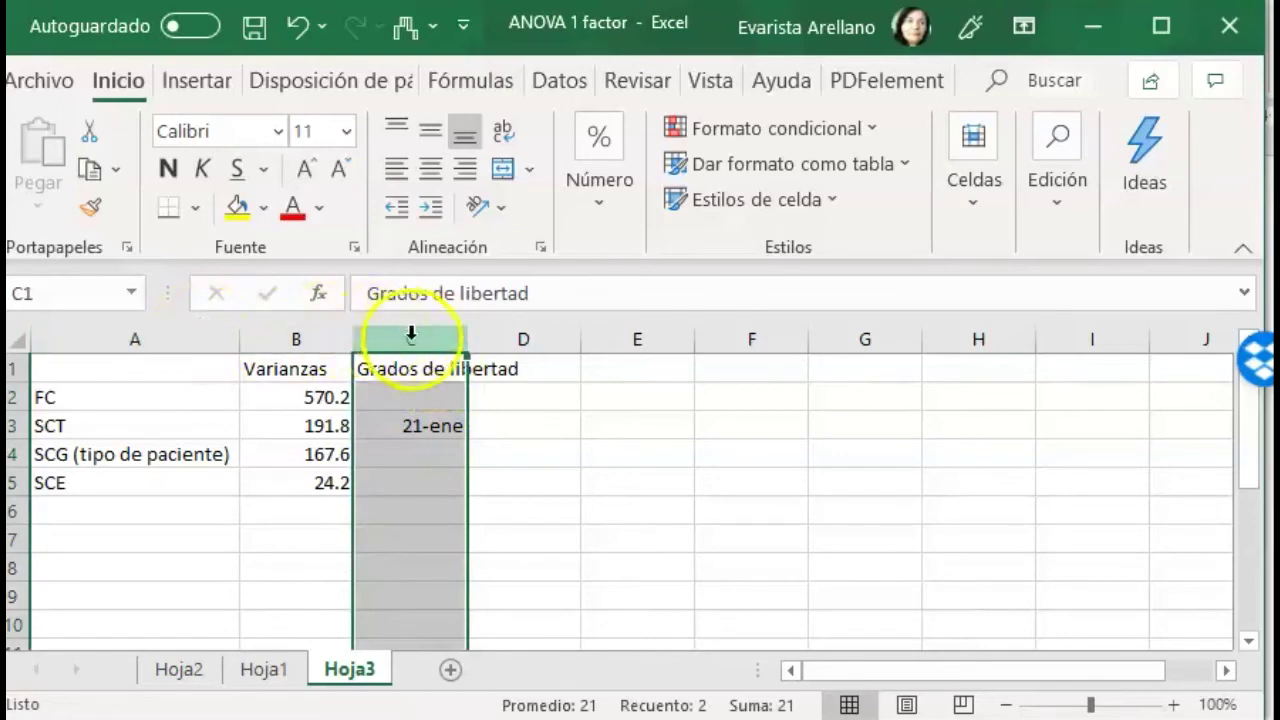
Step: Format column C as Número with 0 decimal places
right_click(408, 418)
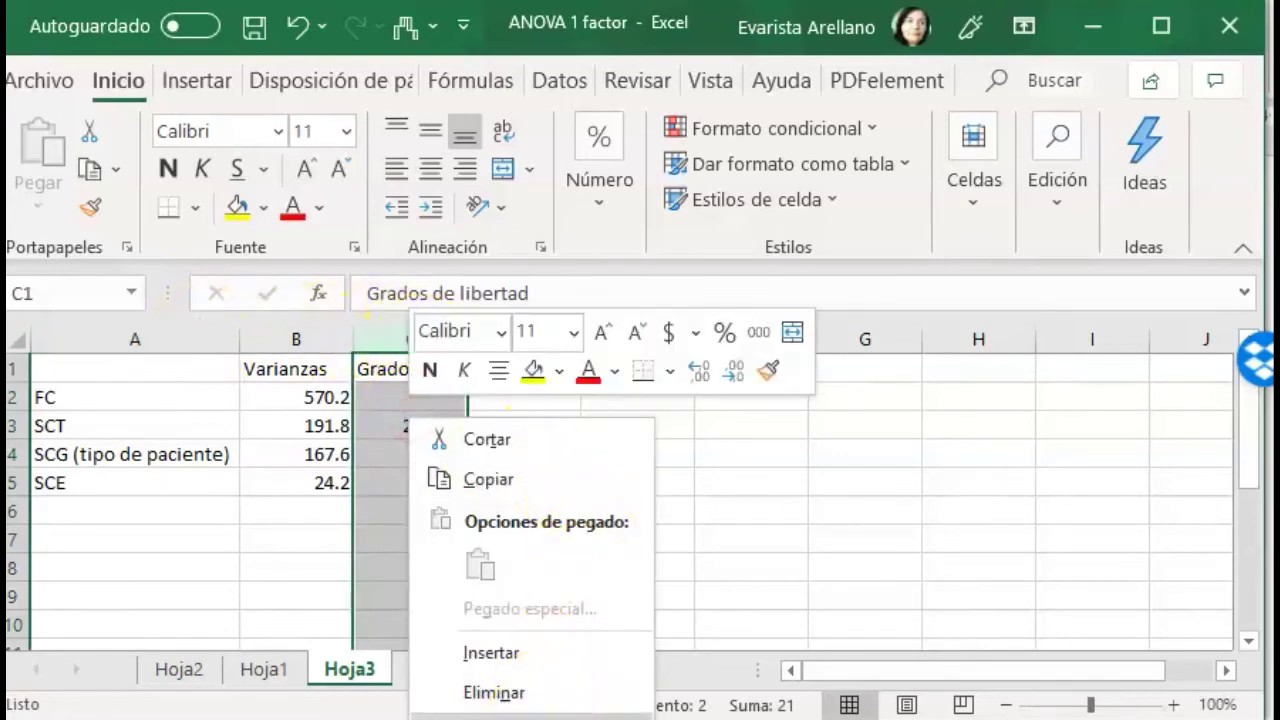
click(490, 715)
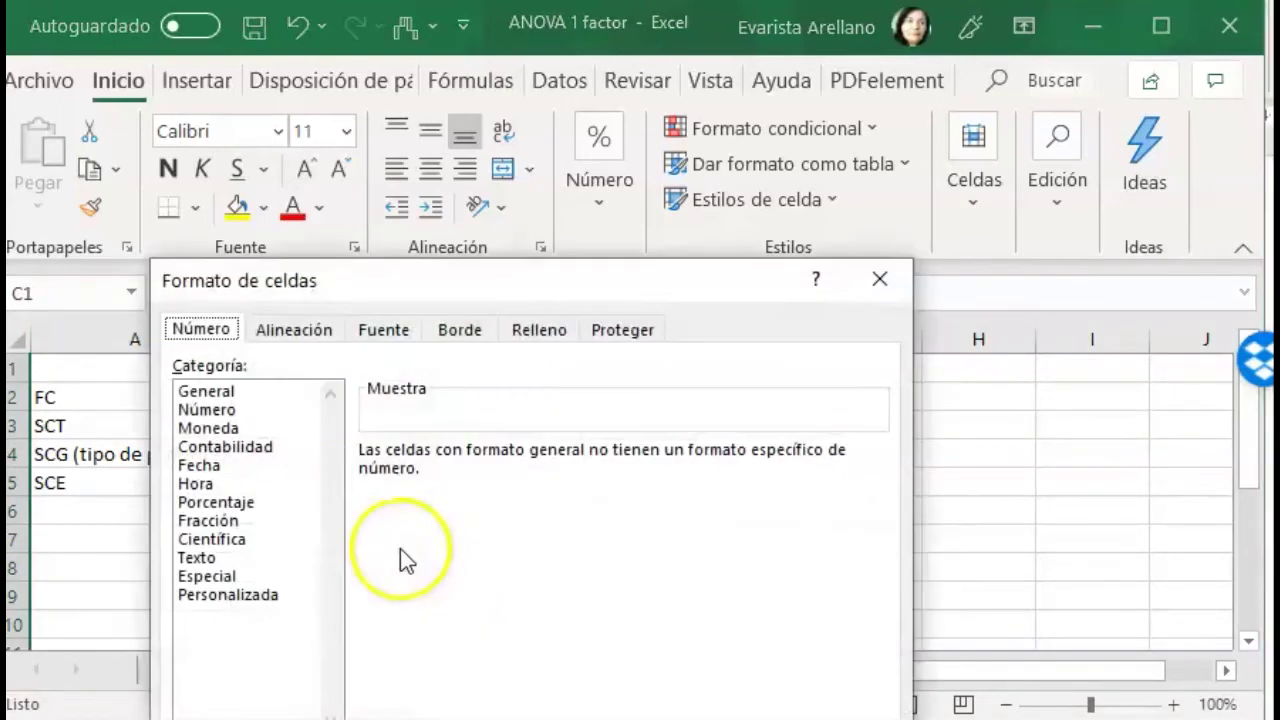
click(225, 410)
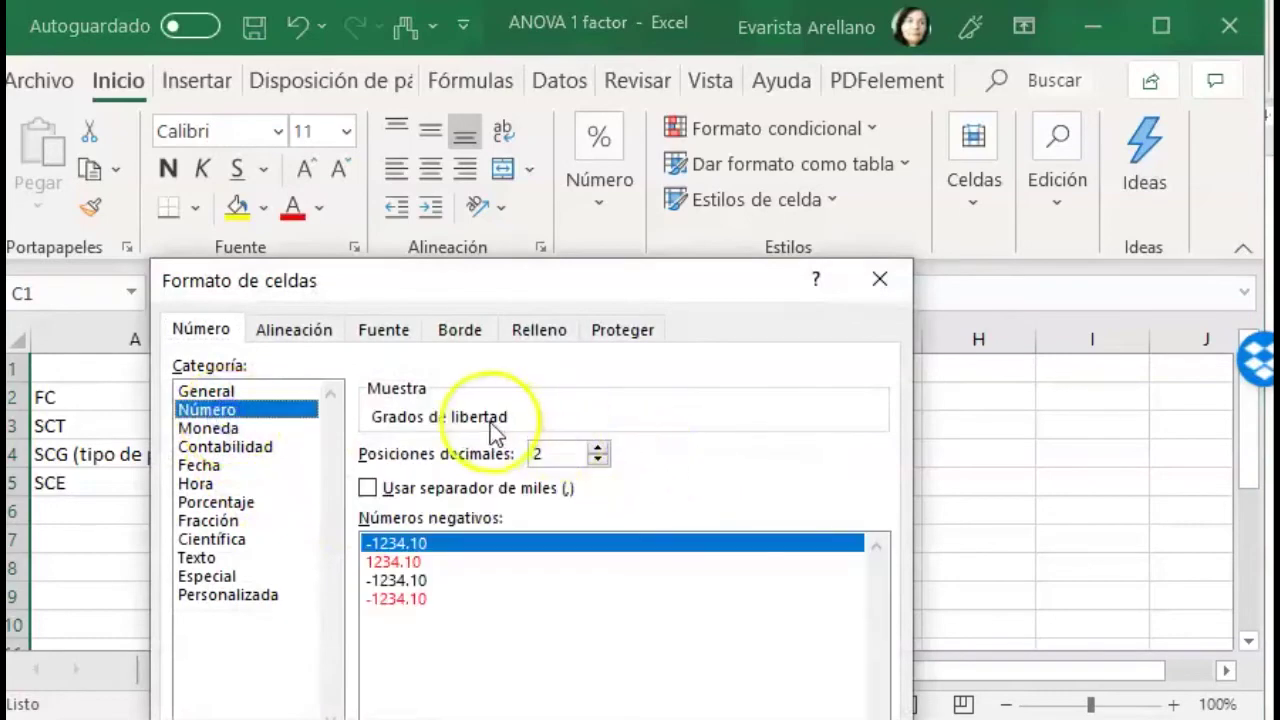
key(Return)
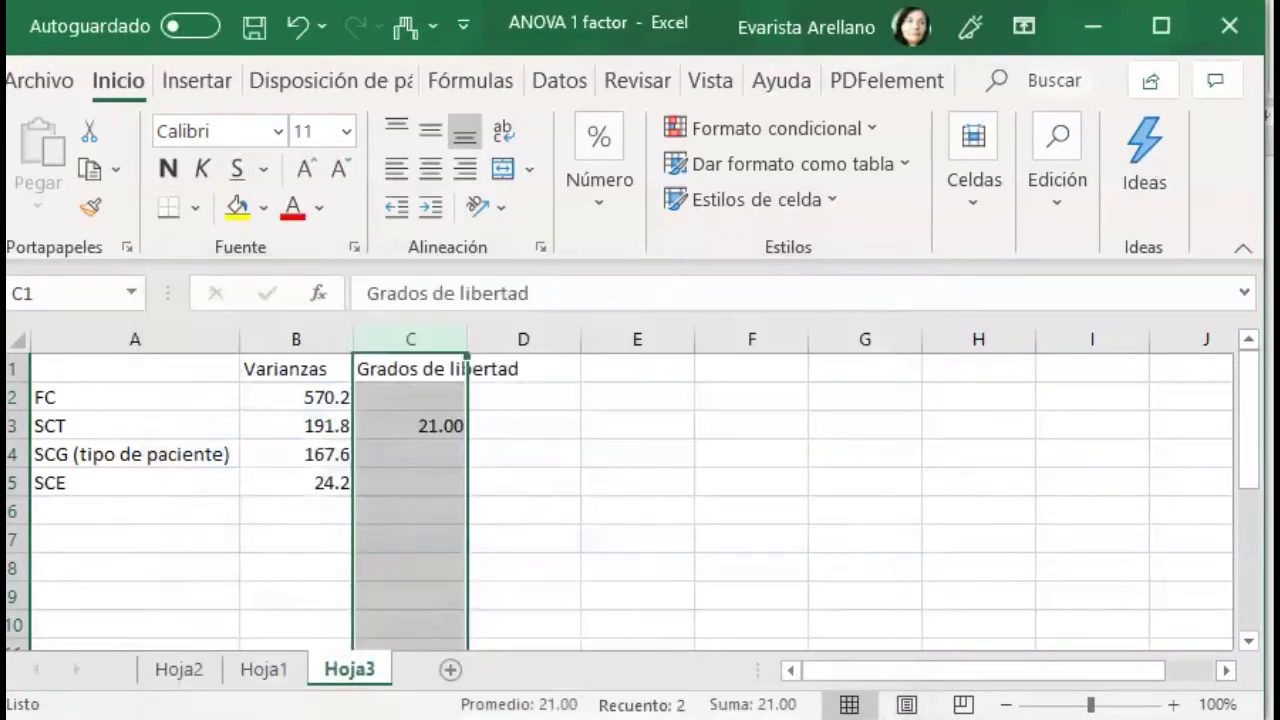
click(514, 509)
click(420, 430)
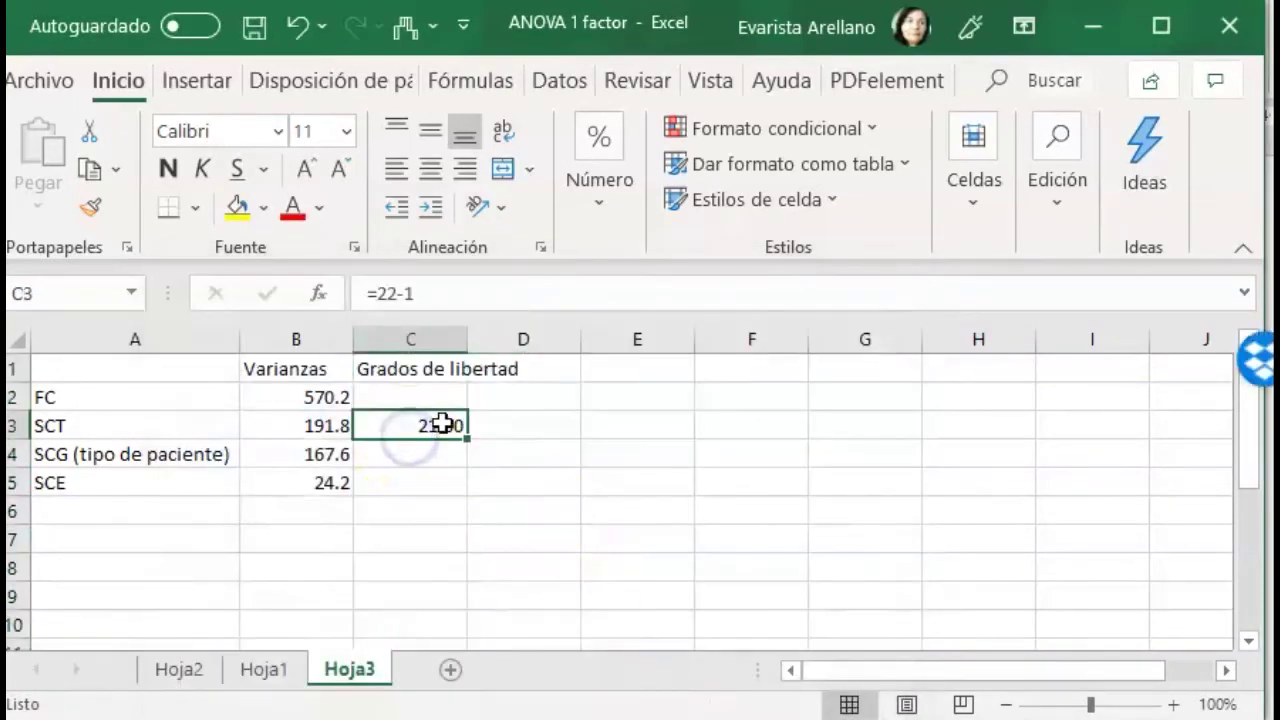
click(423, 338)
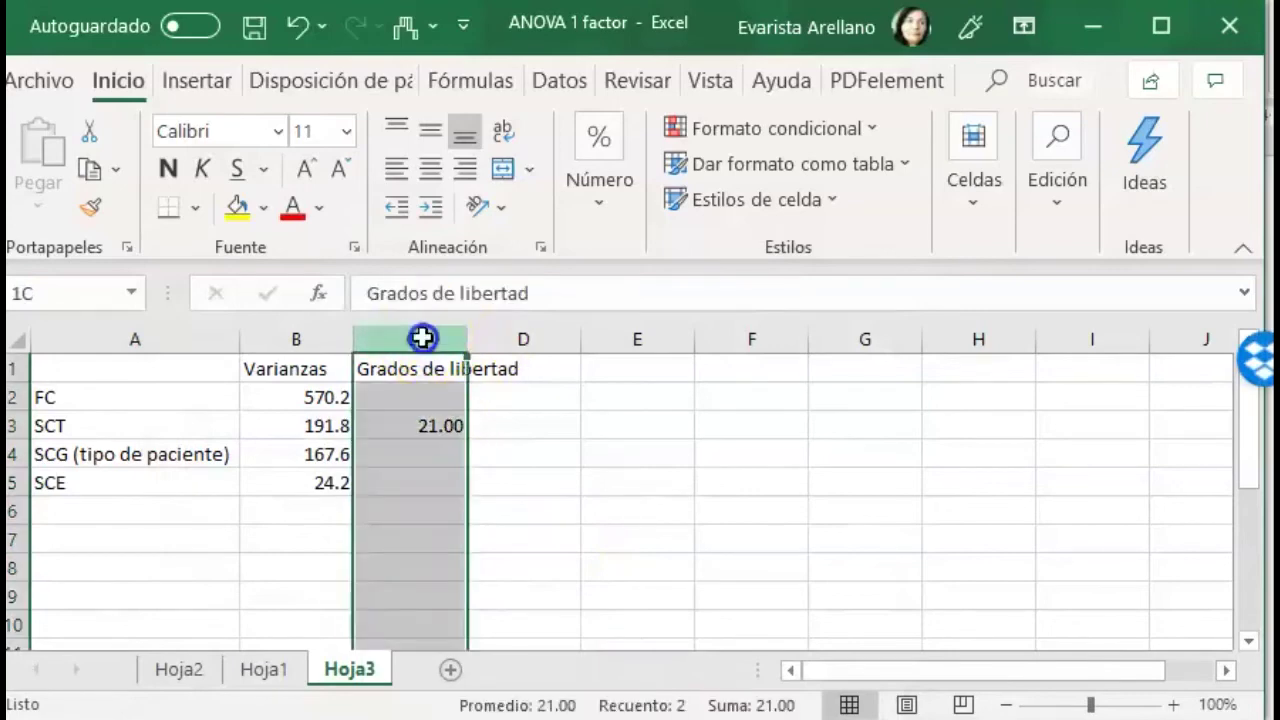
right_click(430, 410)
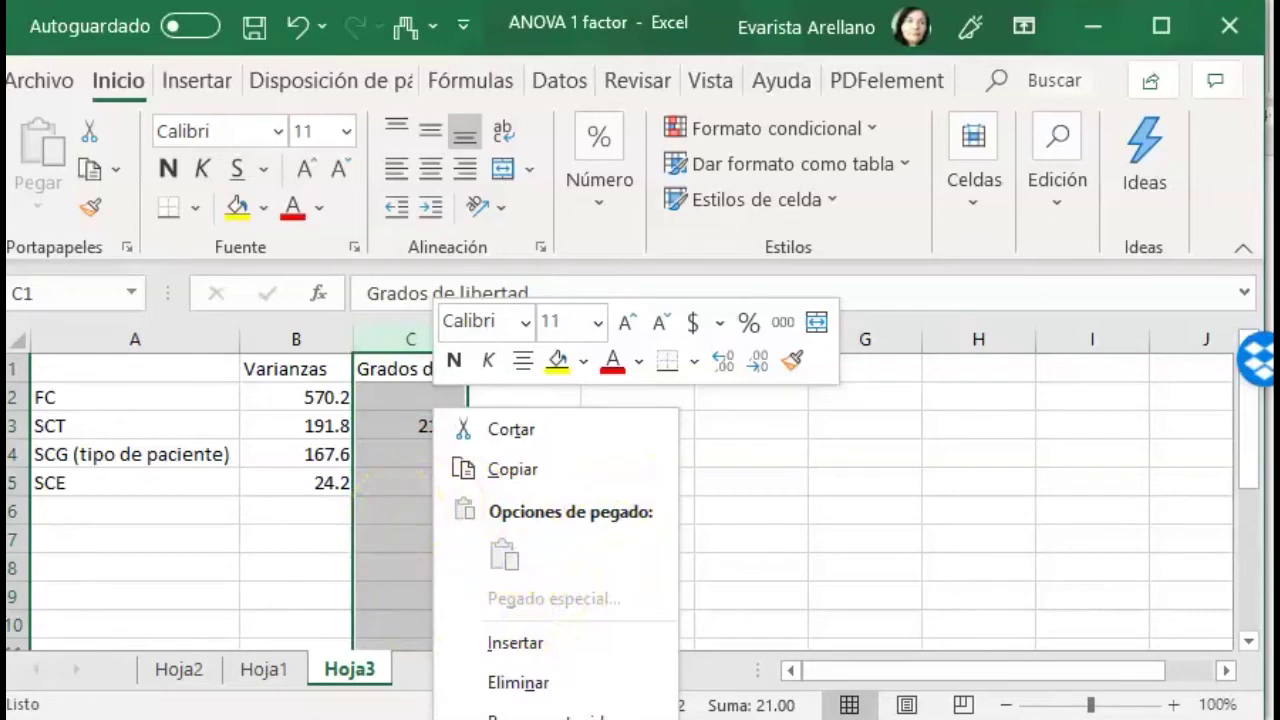
key(ctrl+1)
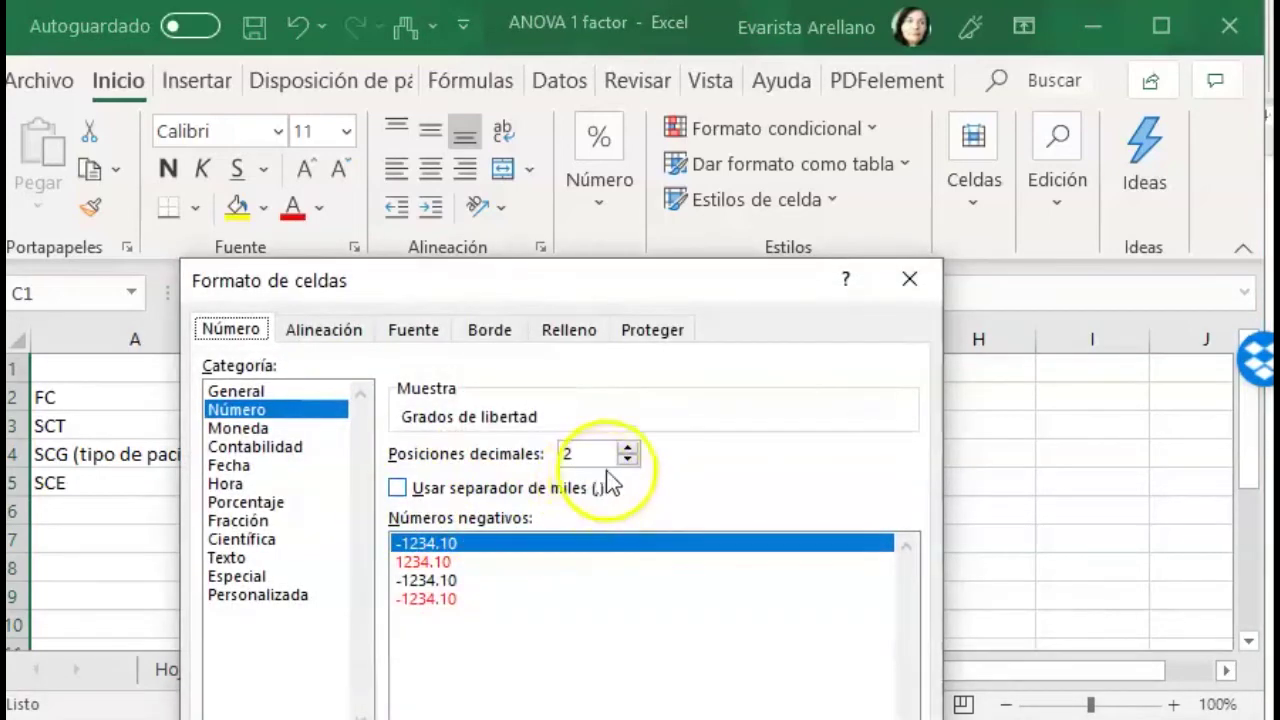
click(628, 459)
click(628, 459)
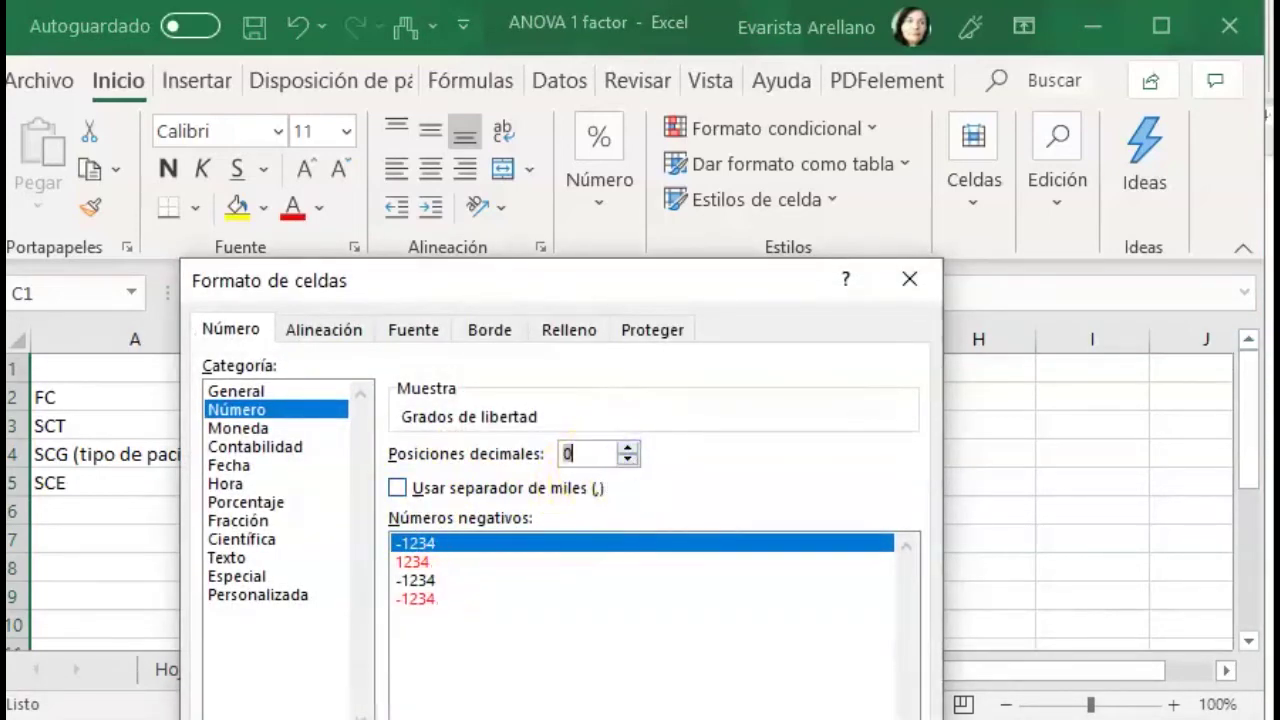
key(Return)
click(706, 549)
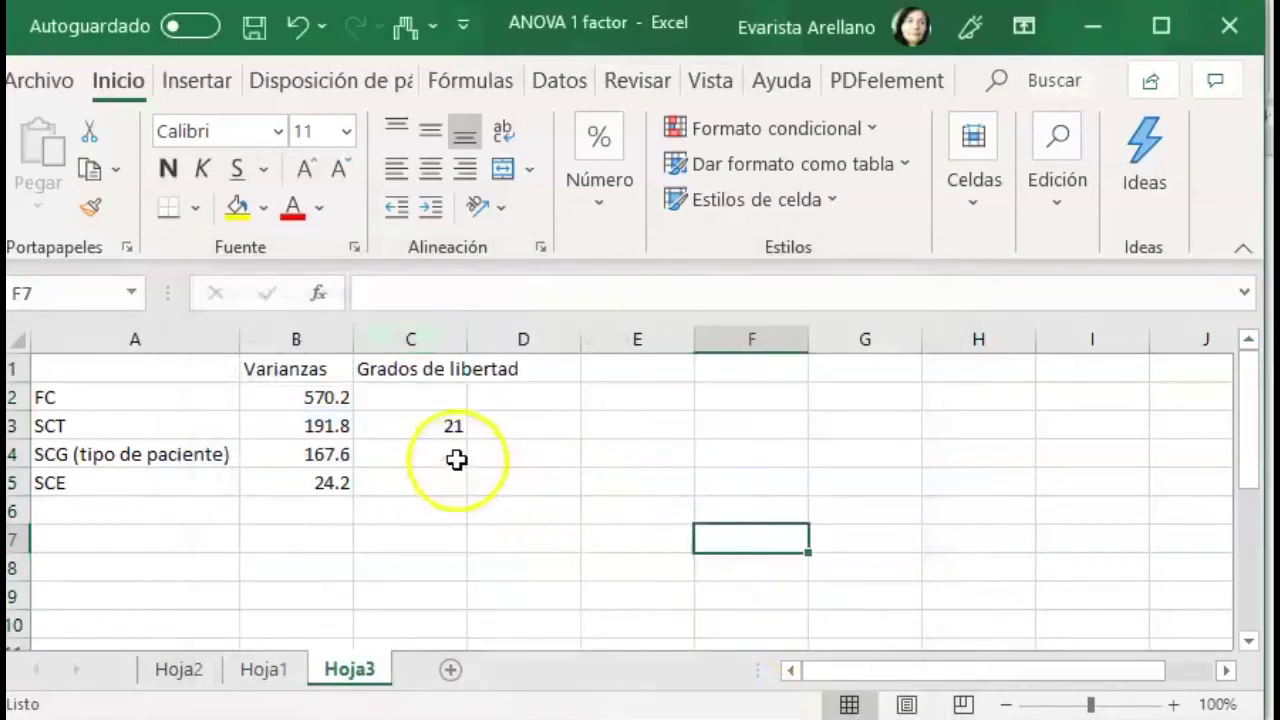
Step: Re-enter =22-1 in C3 so it shows 21, and enter 2 in C4
click(451, 428)
text(=22-1)
key(ctrl+Return)
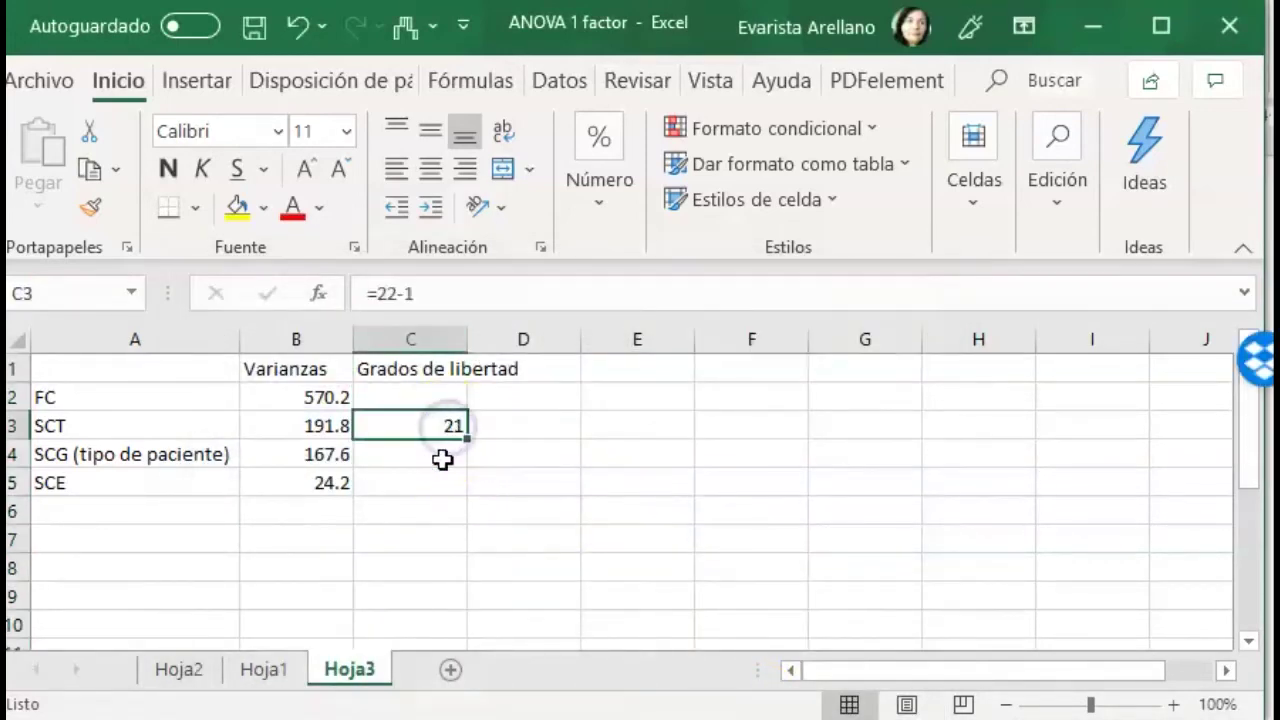
click(442, 453)
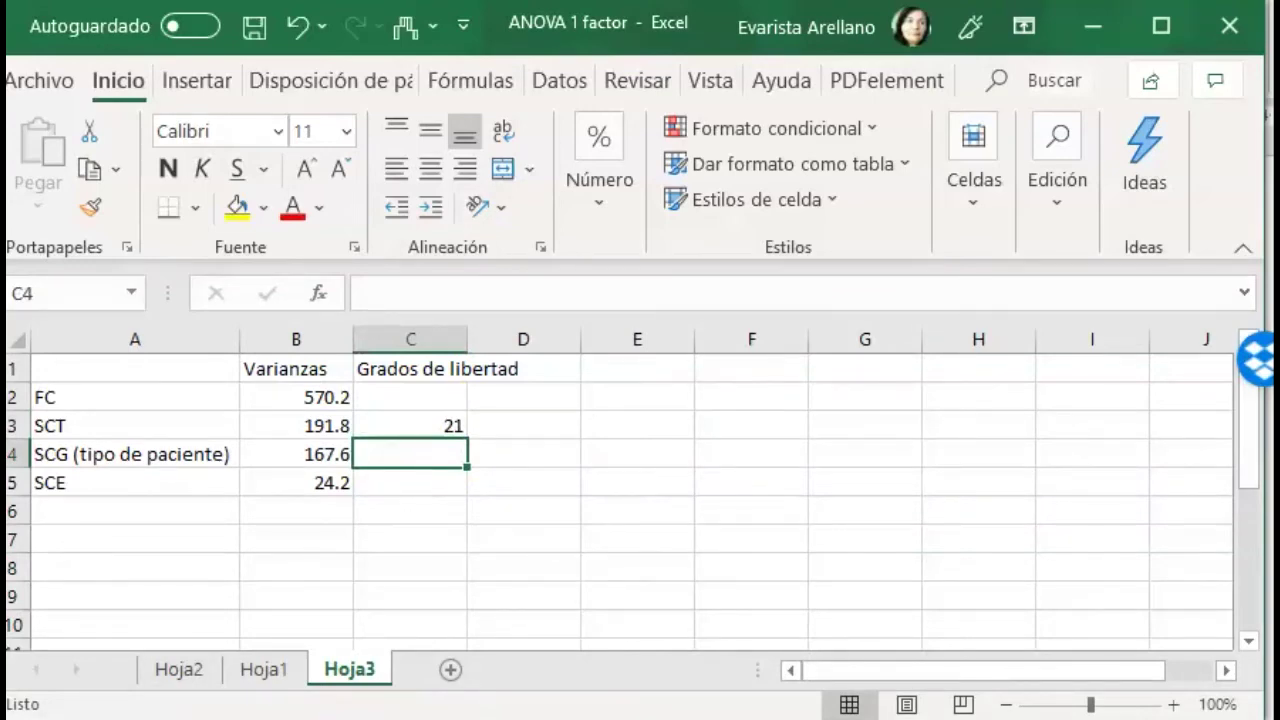
text(2)
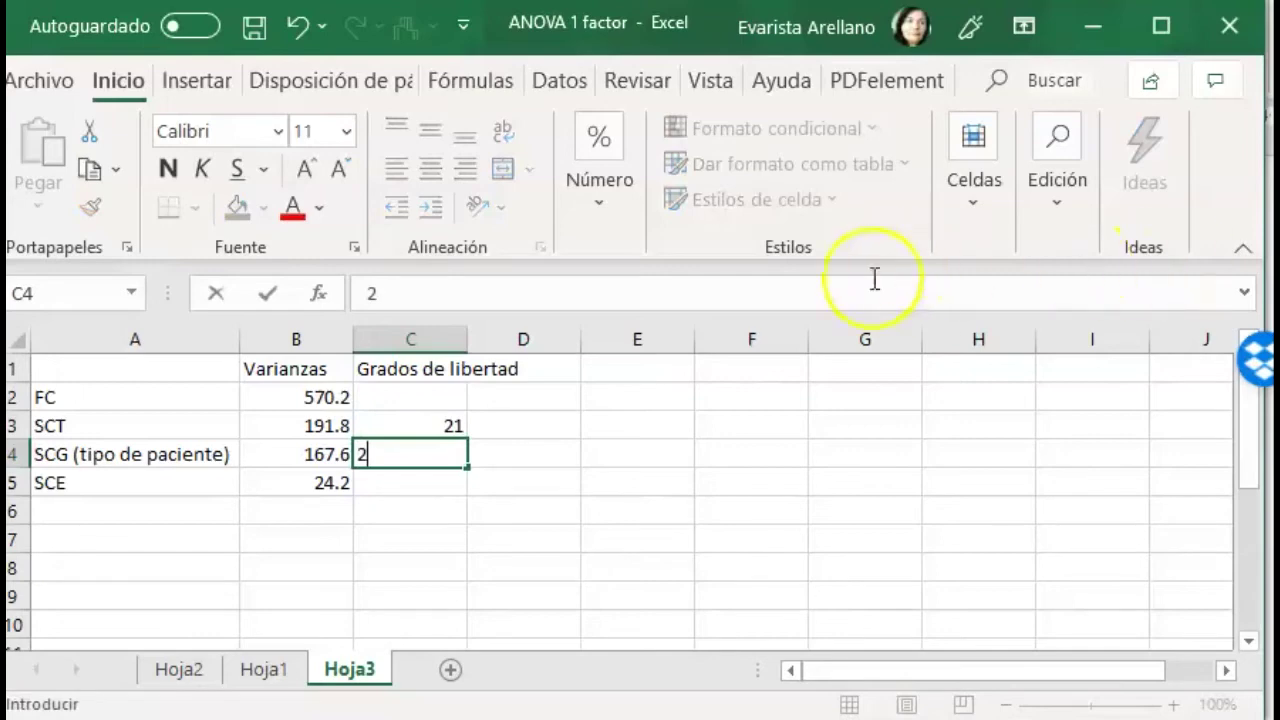
click(406, 477)
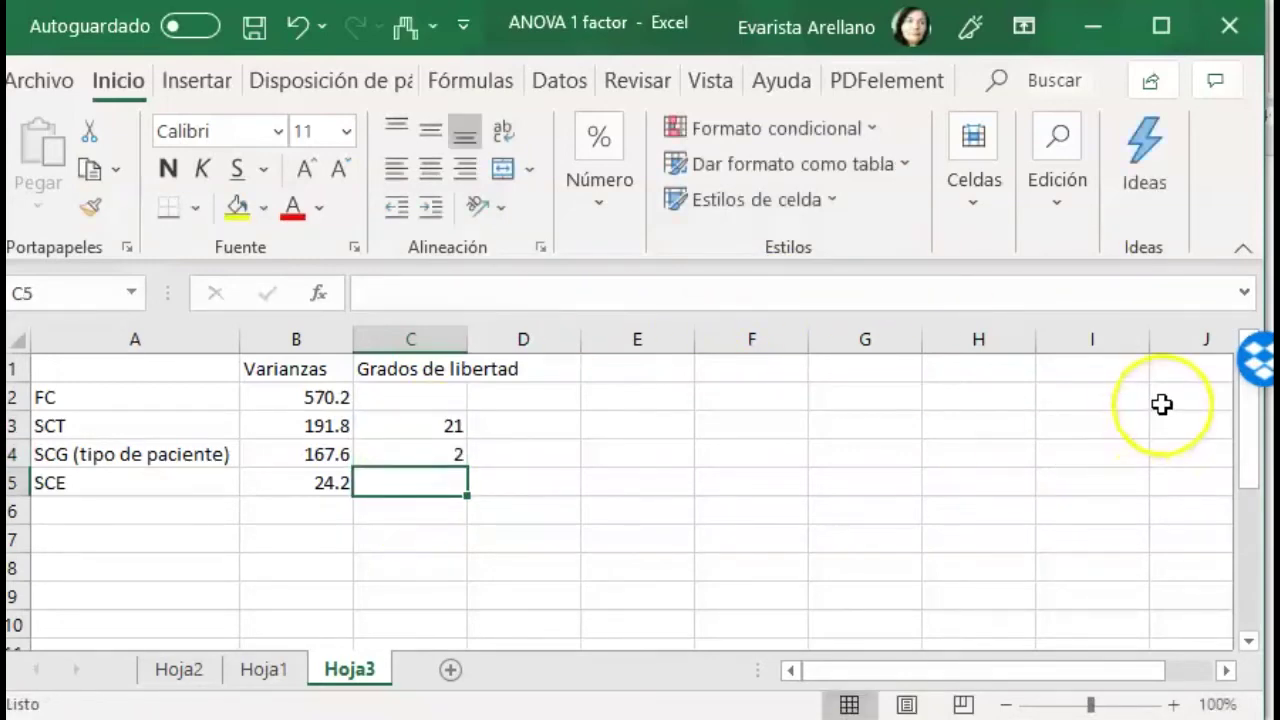
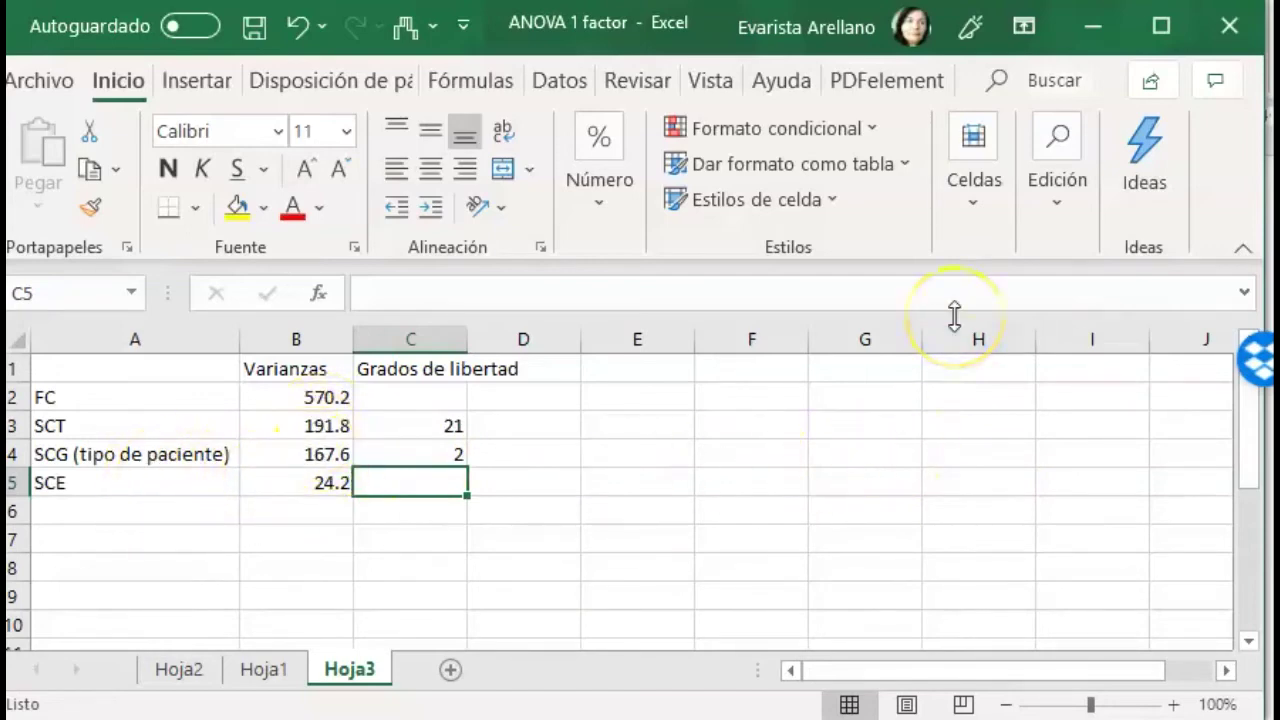
Step: Enter =C3-C4 in C5 to get 19 degrees of freedom for SCE
text(=)
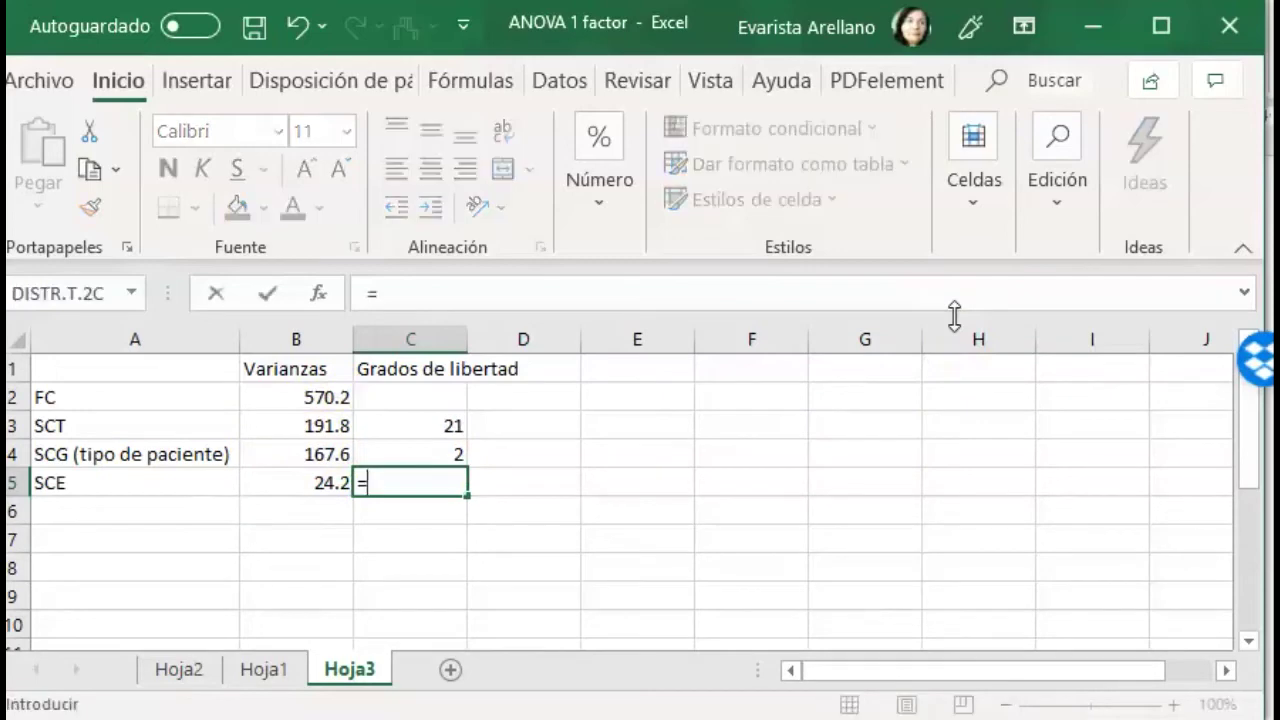
click(451, 418)
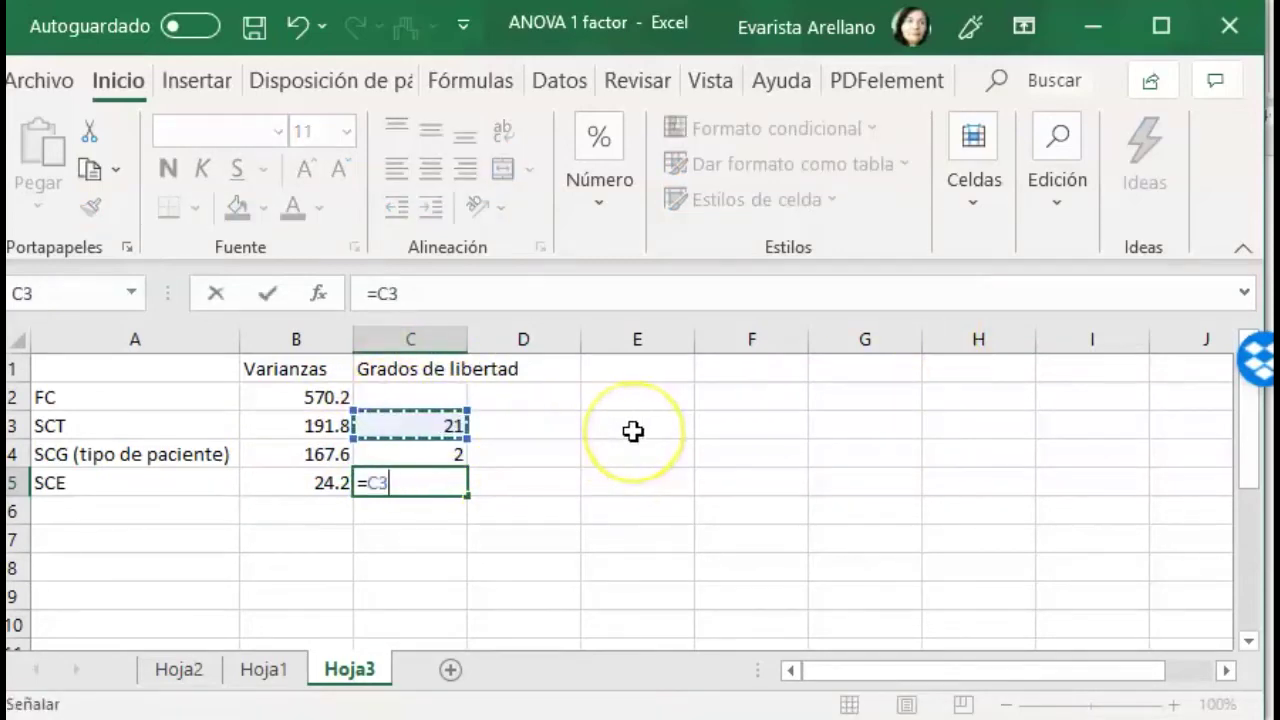
text(-)
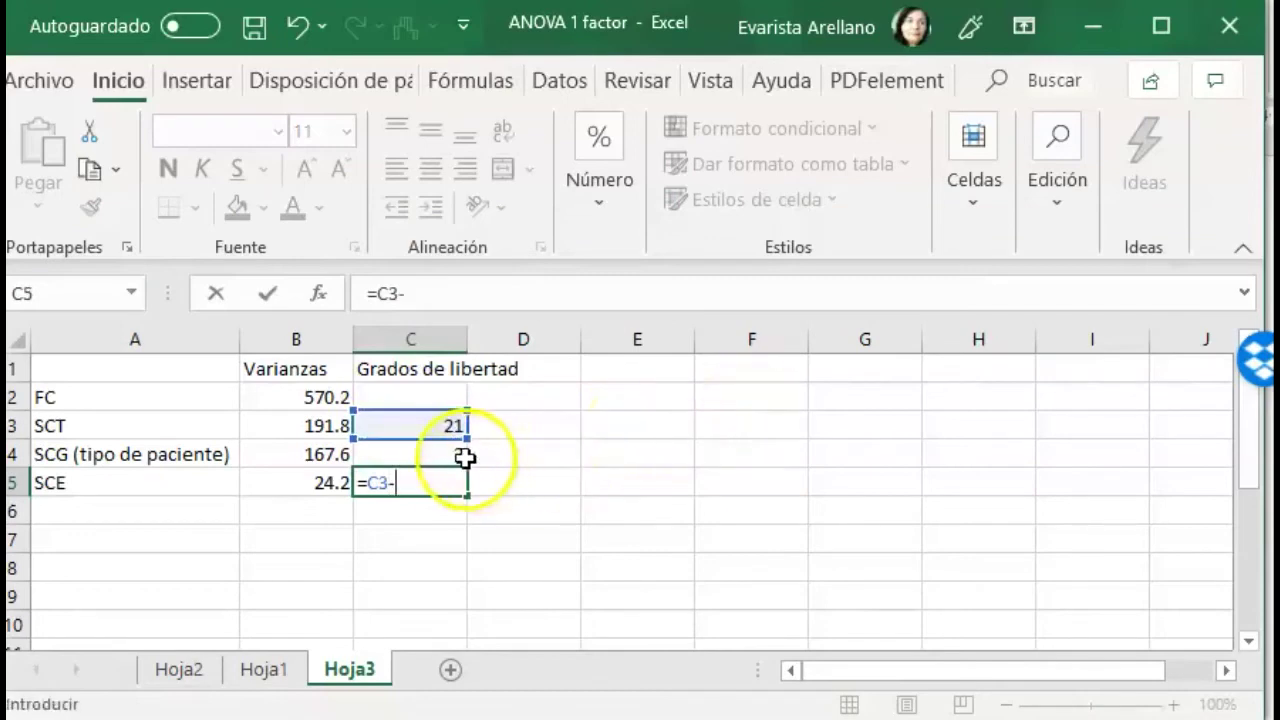
click(463, 456)
key(Return)
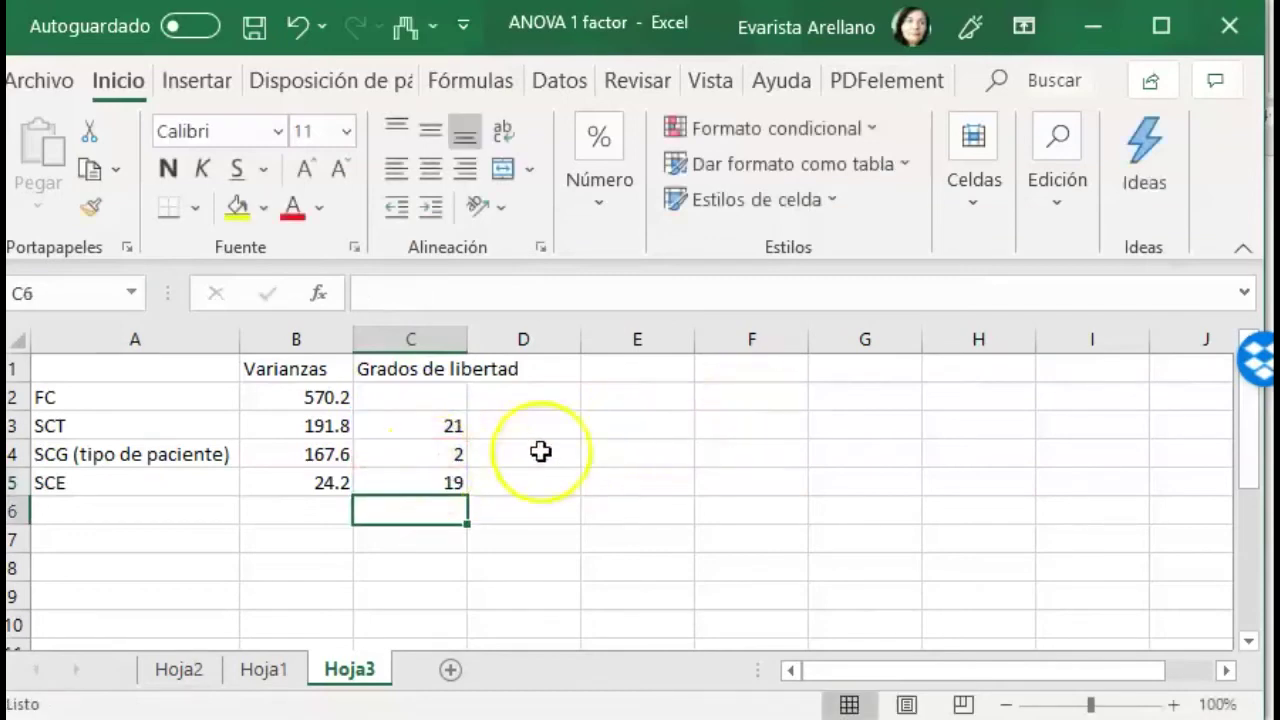
click(551, 502)
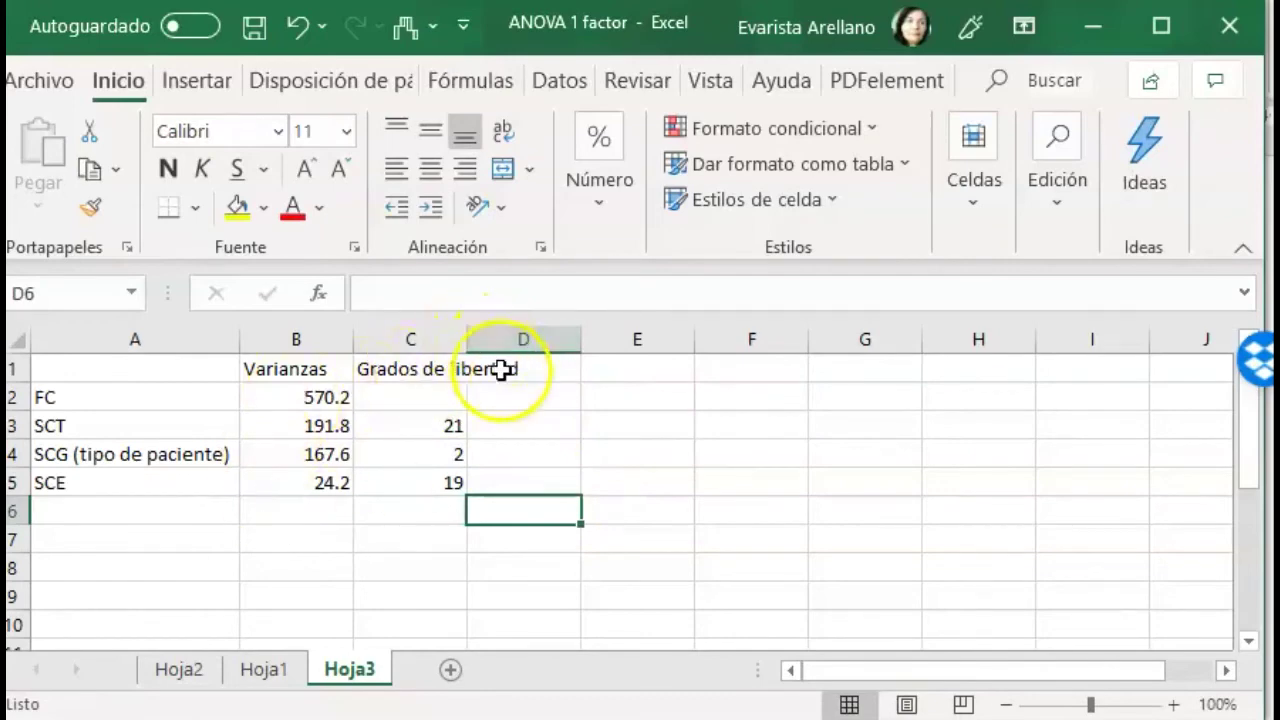
Step: Type the column heading 'Varianza Media' in cell D1
click(500, 370)
text(M)
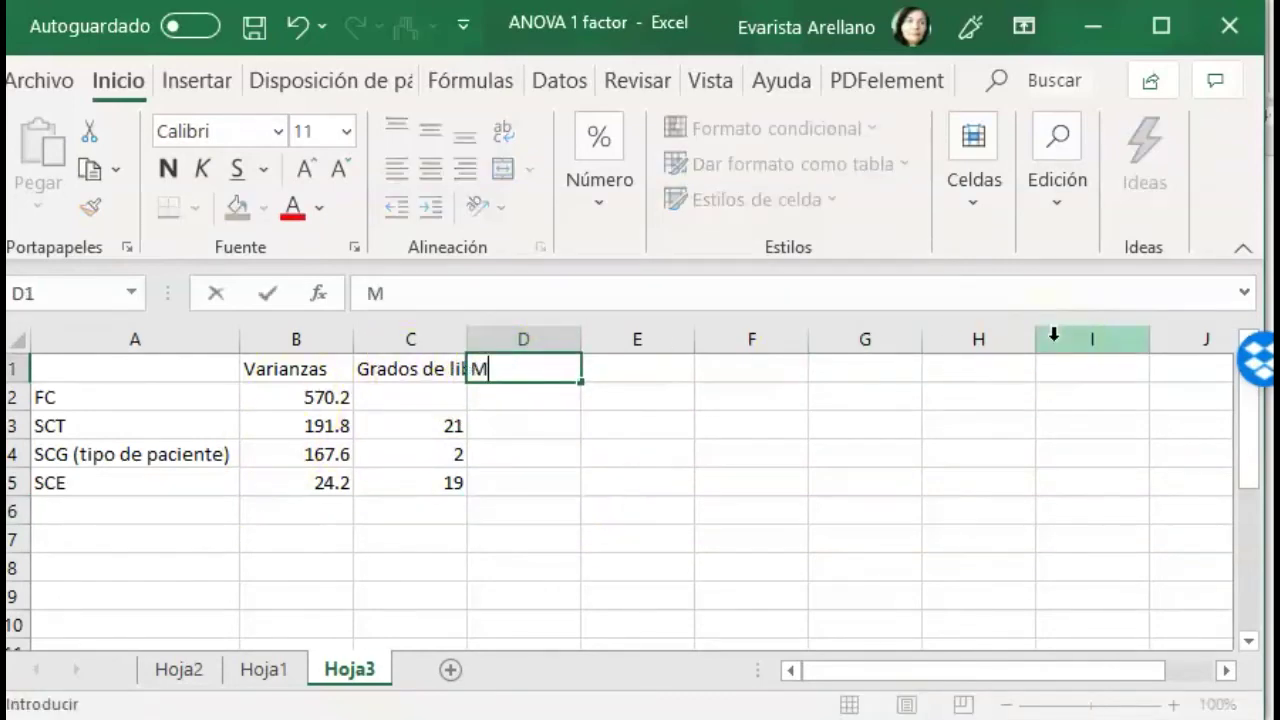
text(edia de)
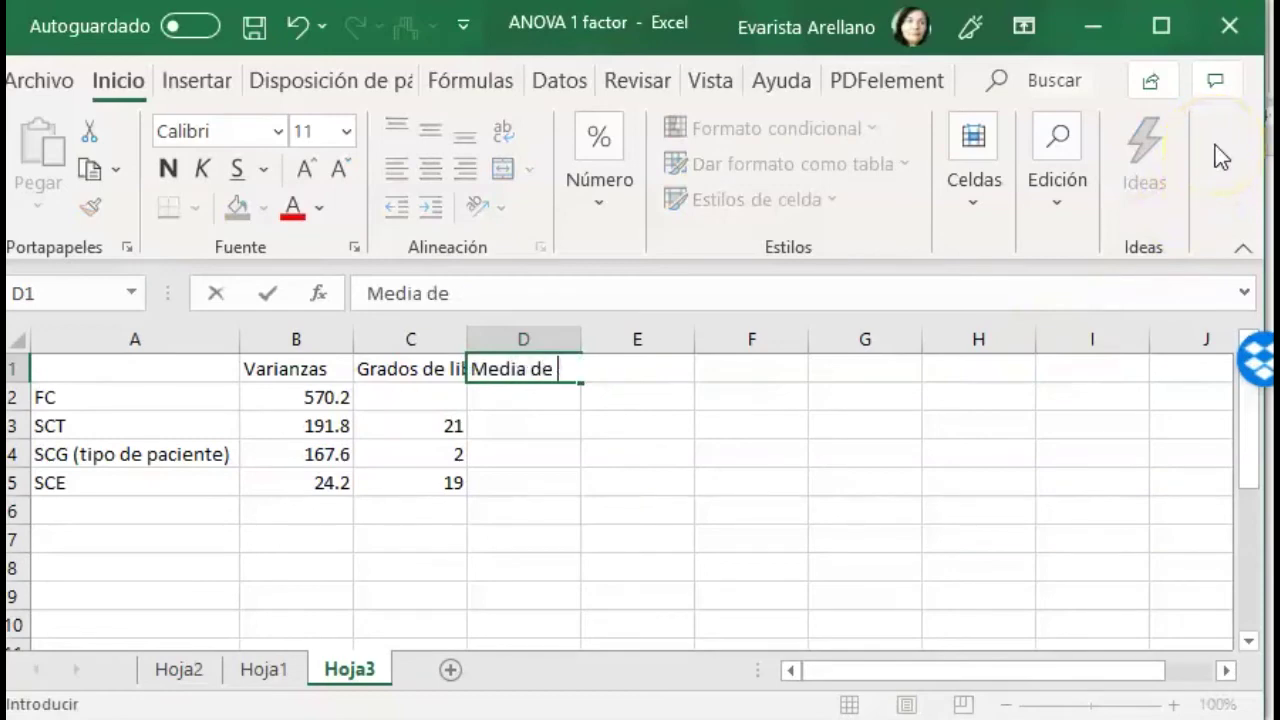
key(BackSpace)
key(BackSpace)
key(BackSpace)
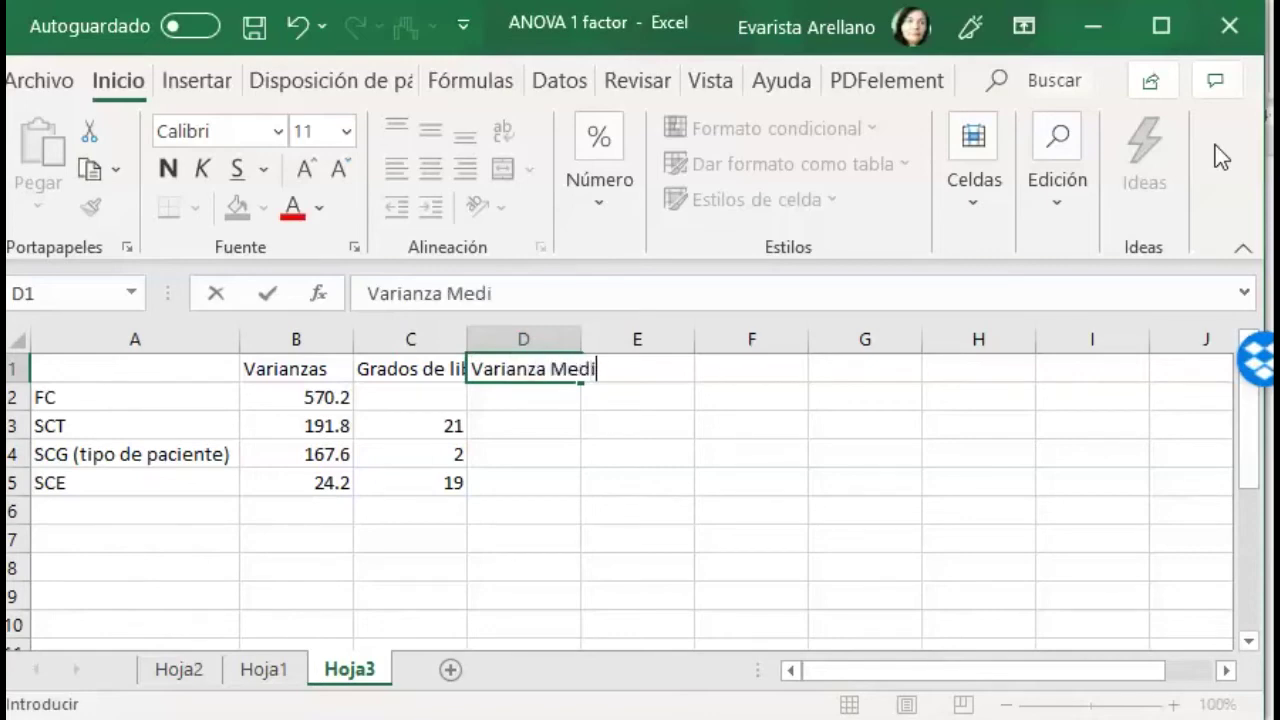
key(Return)
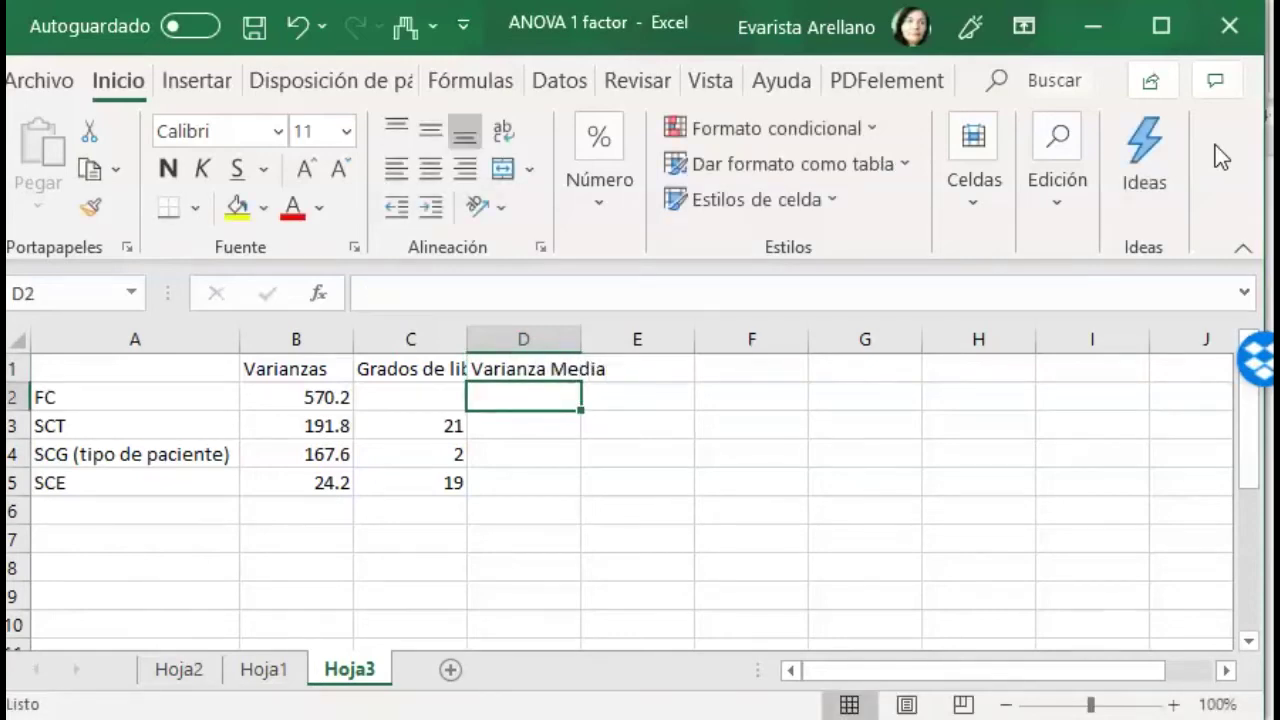
key(Down)
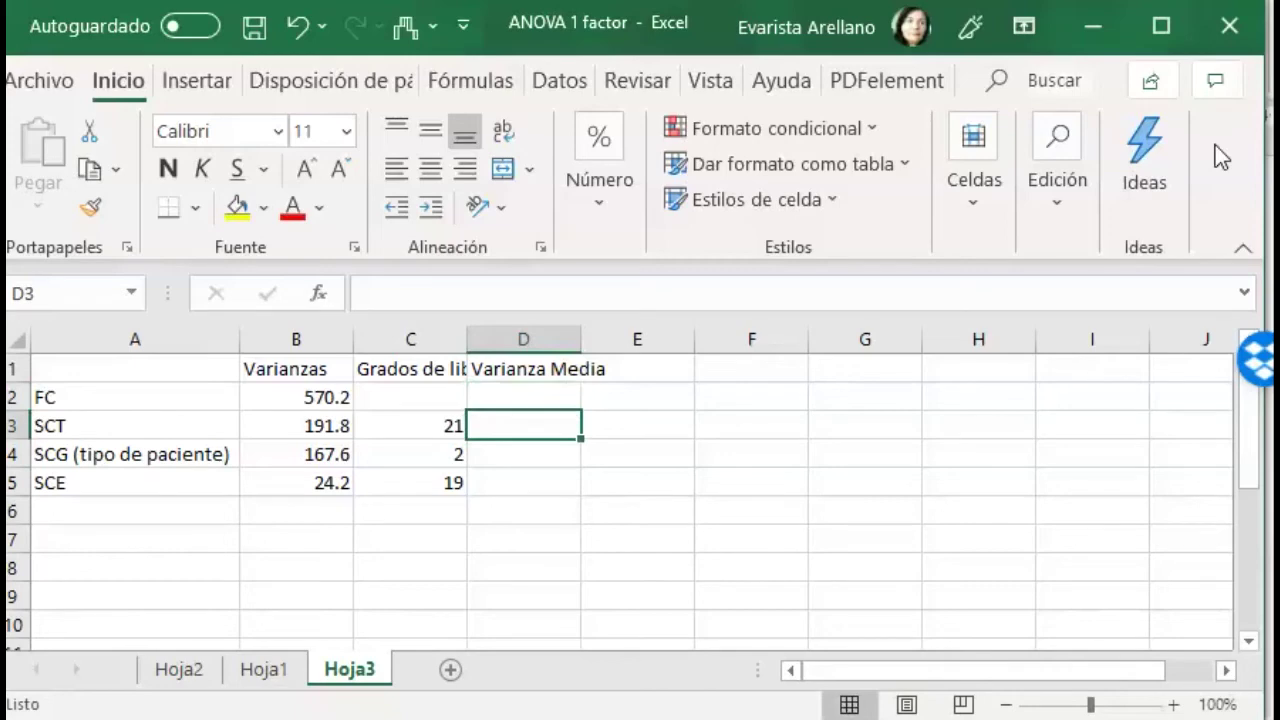
Step: Enter =B3/C3 in D3, giving a mean variance of 9.13419913
text(=)
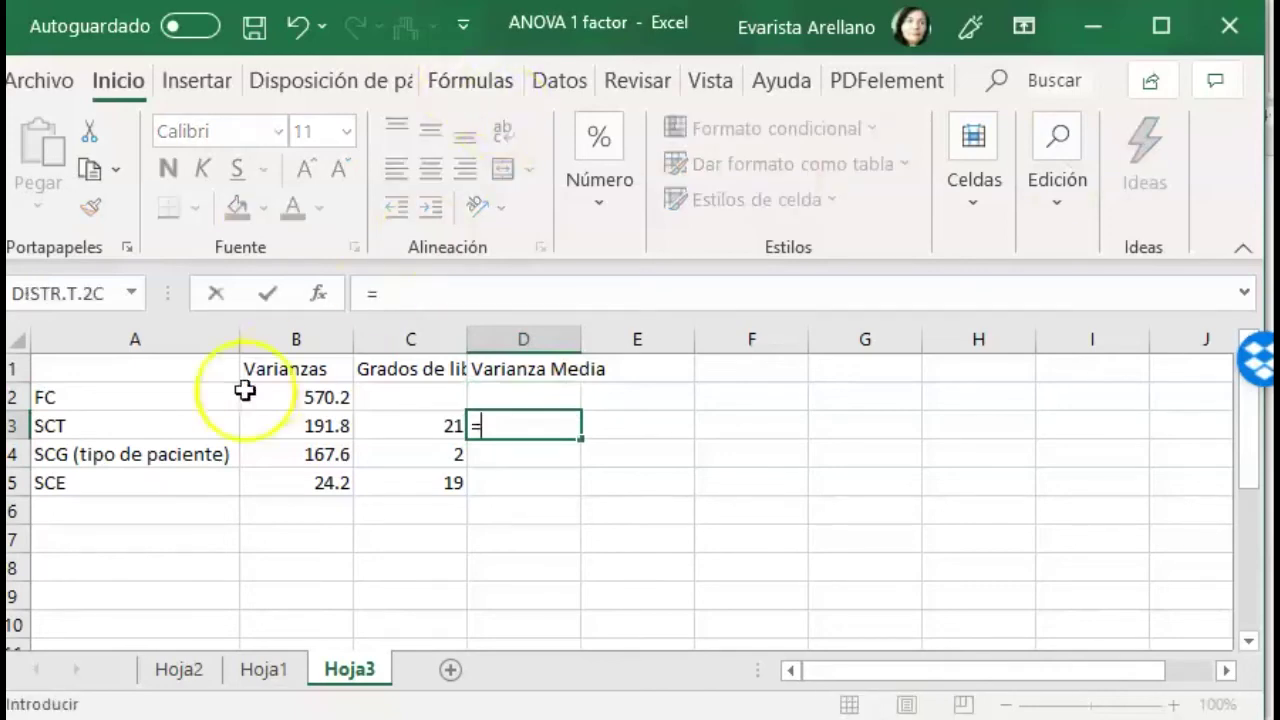
click(325, 425)
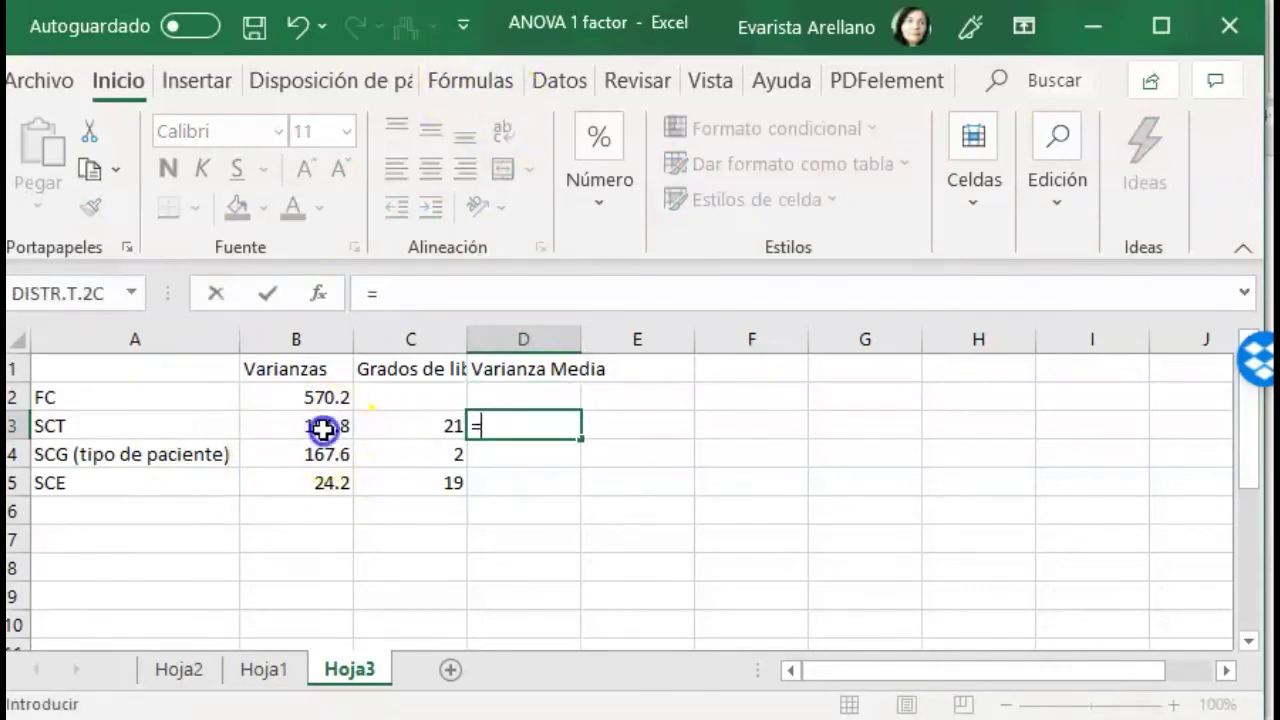
text(/)
click(388, 421)
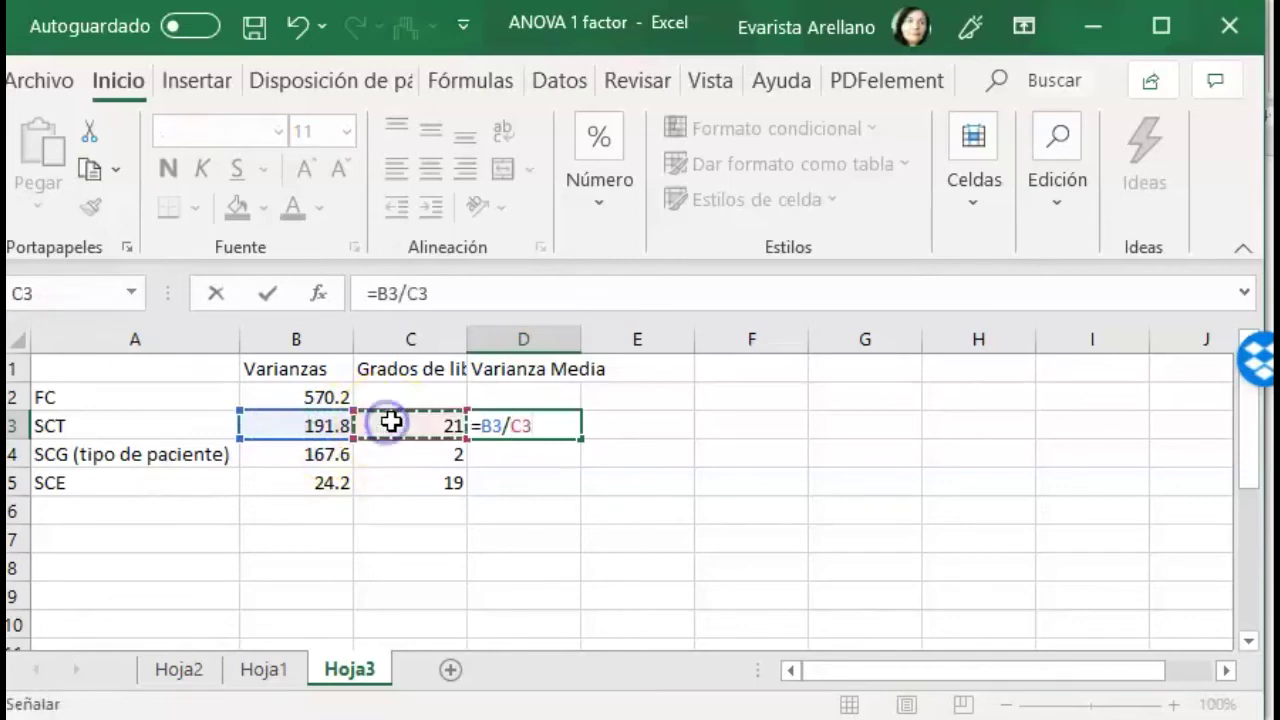
key(Return)
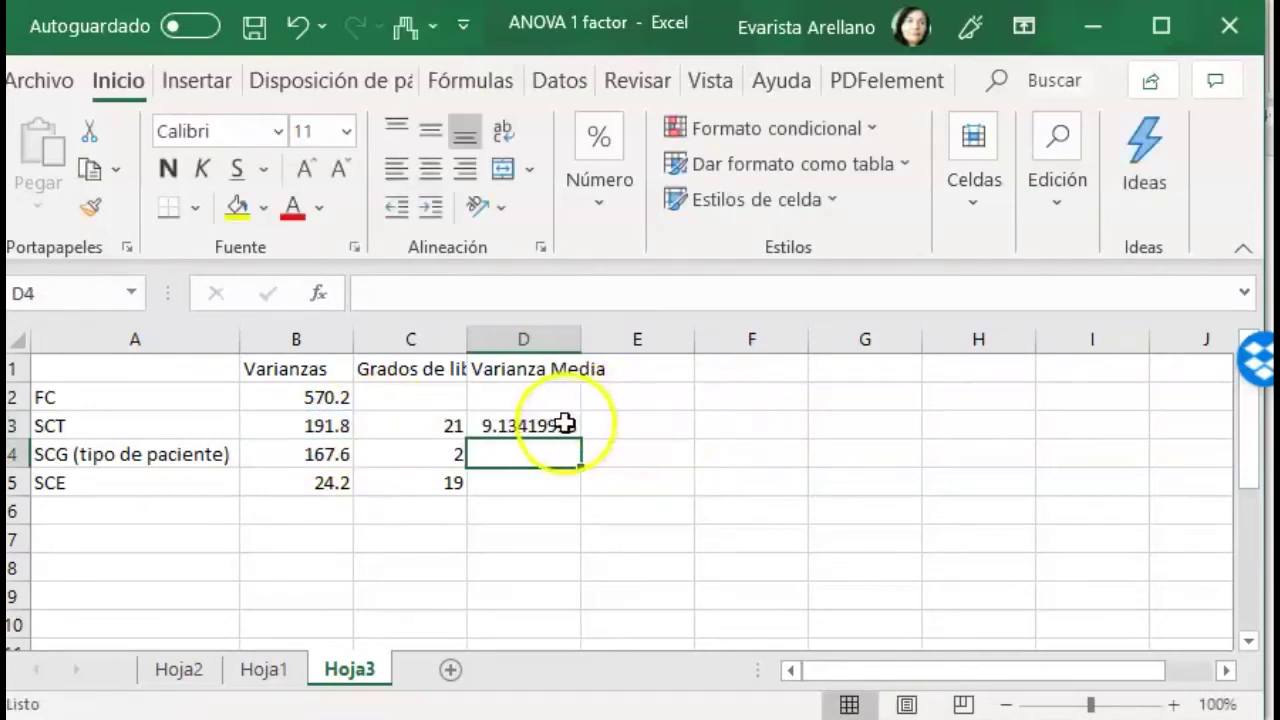
click(559, 425)
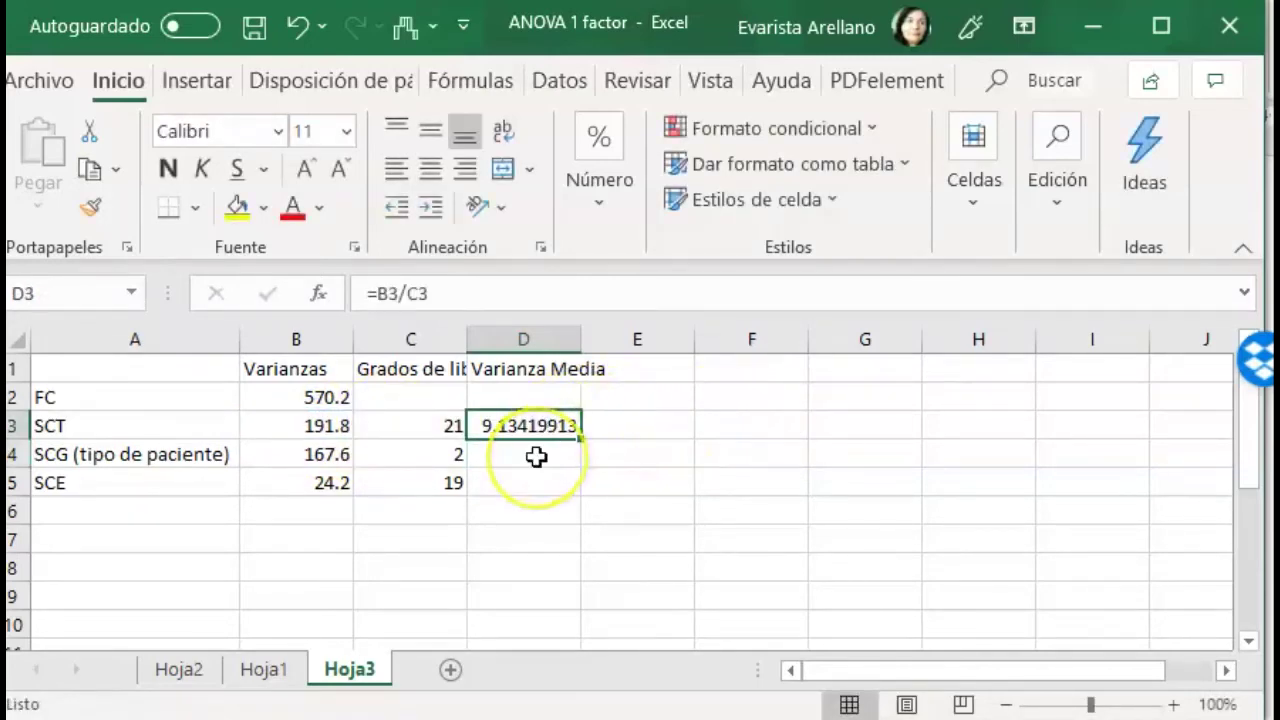
Step: Enter =B4/C4 in D4 and =B5/C5 in D5 (83.8138528, 1.27318296), then select D3:D5
click(537, 456)
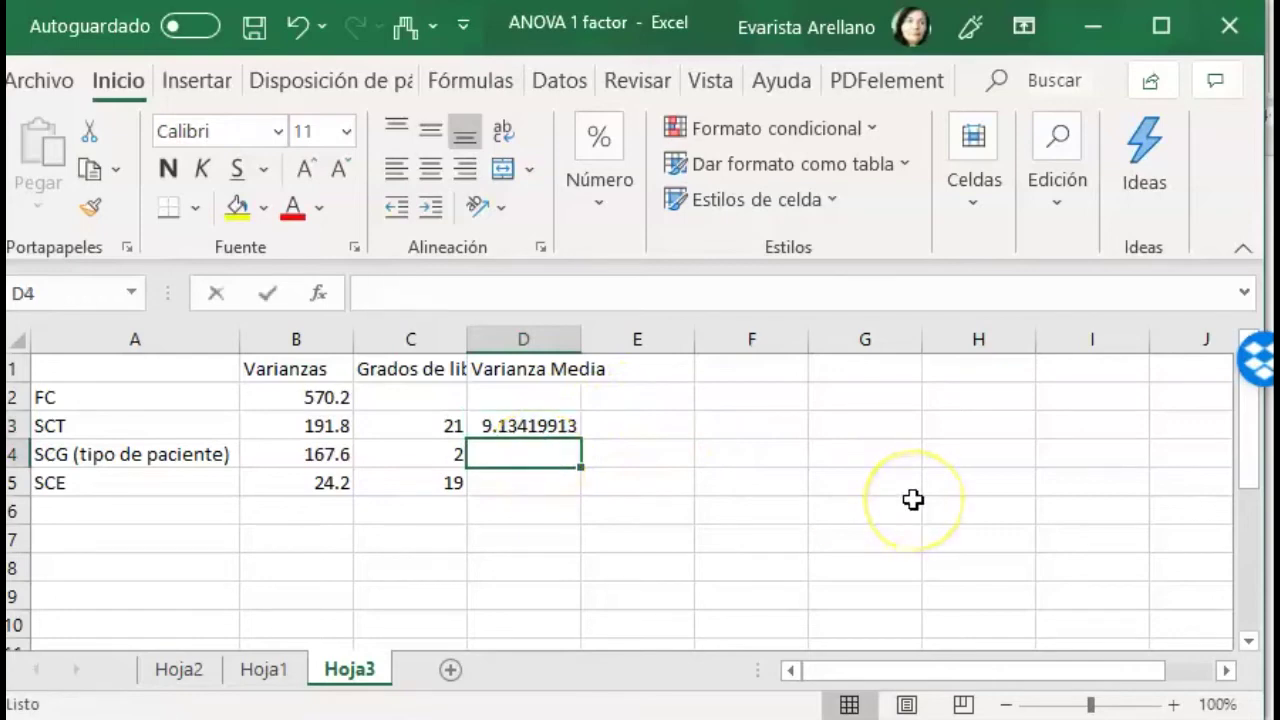
text(=)
click(305, 456)
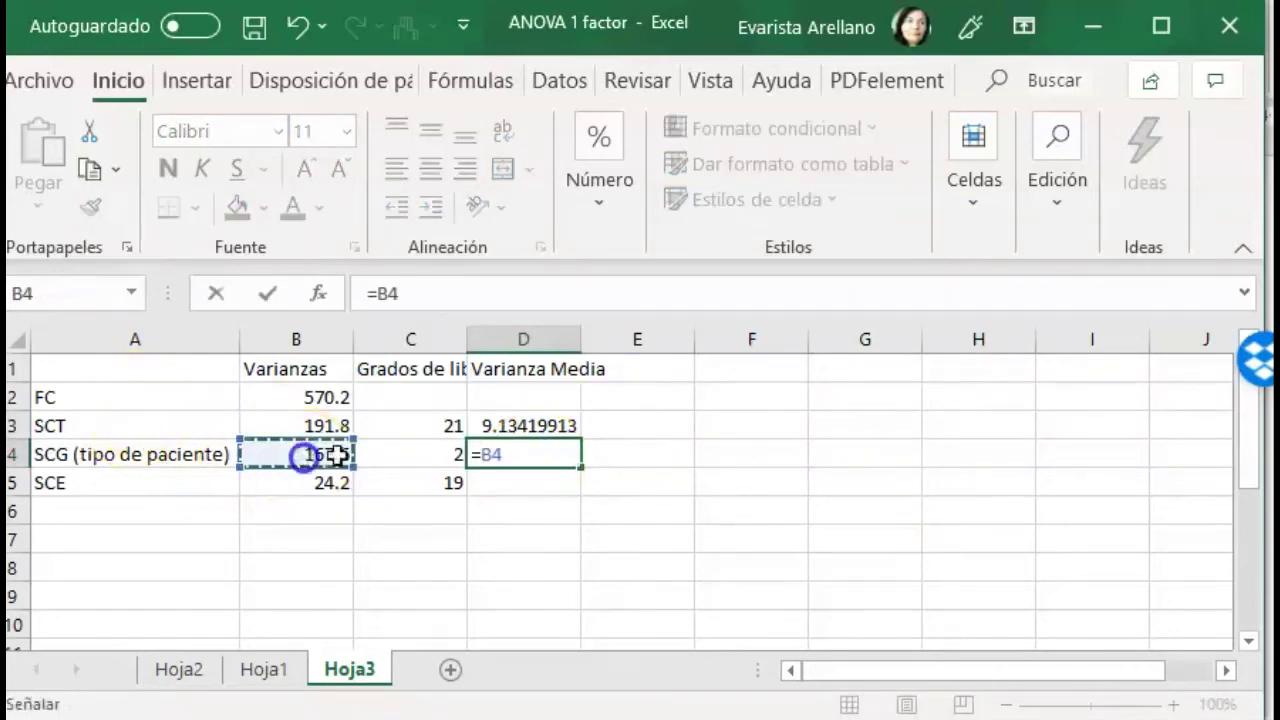
text(/)
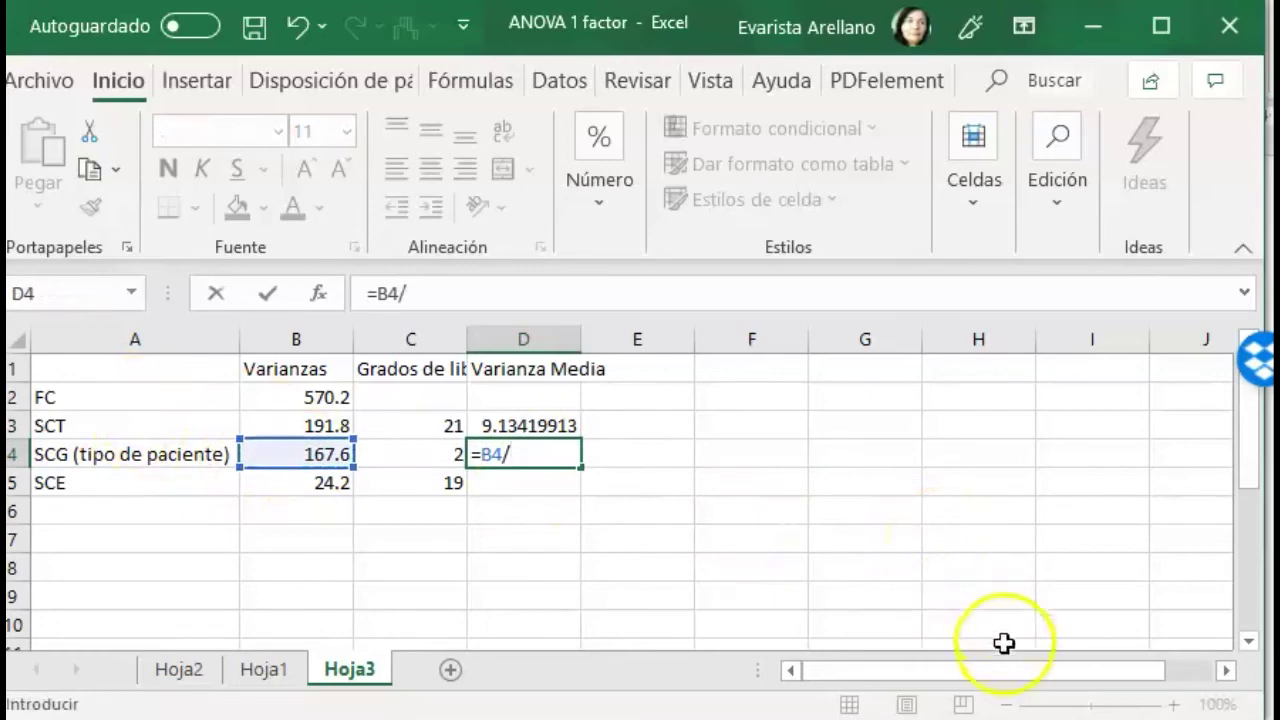
click(438, 457)
key(Return)
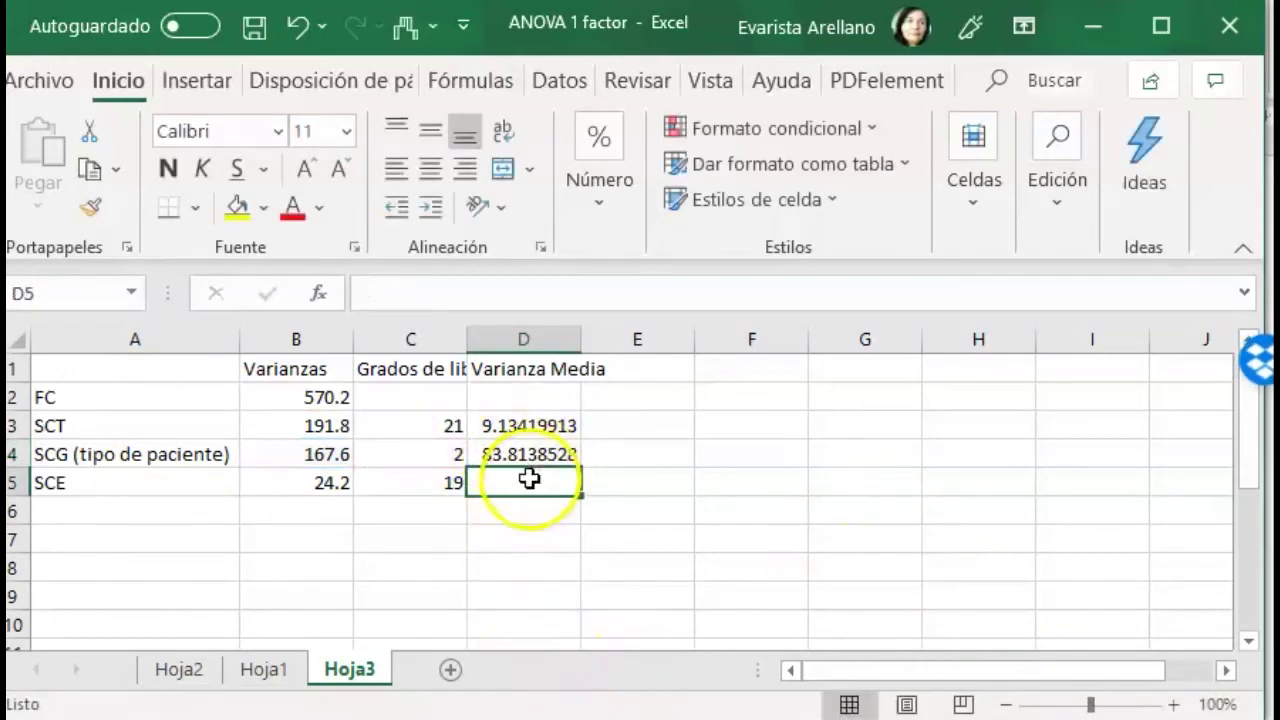
text(=)
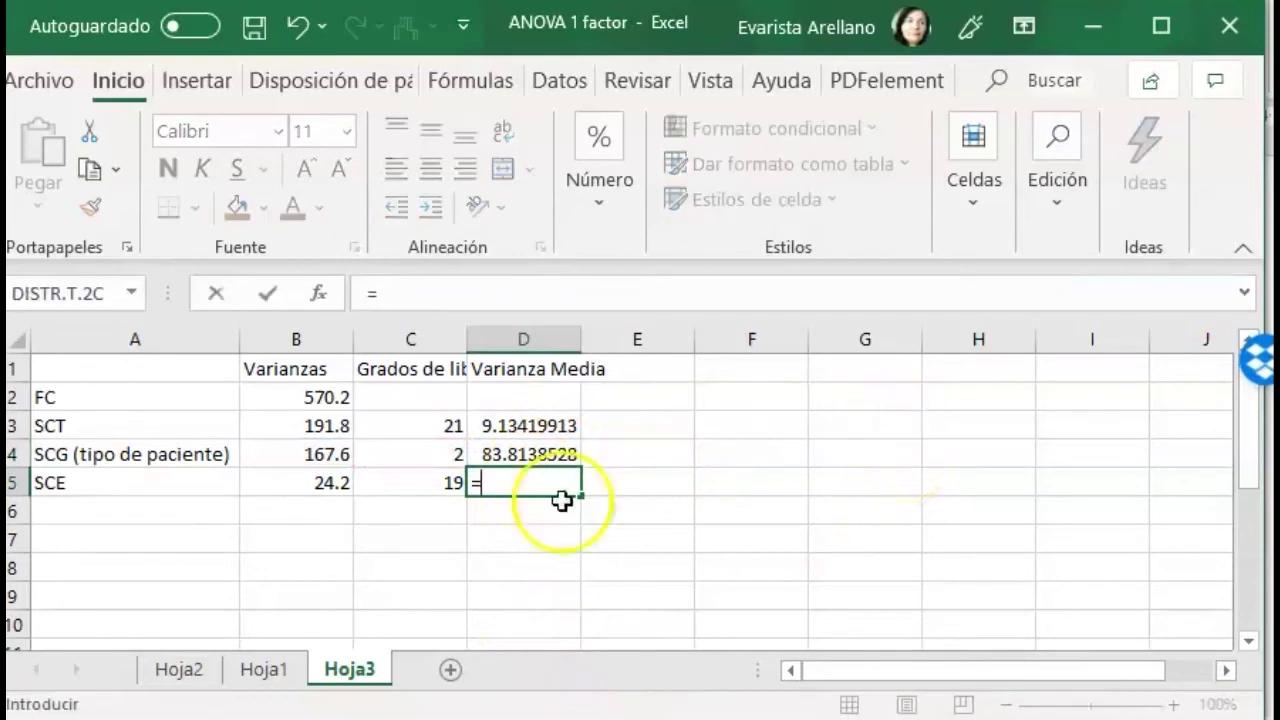
click(307, 479)
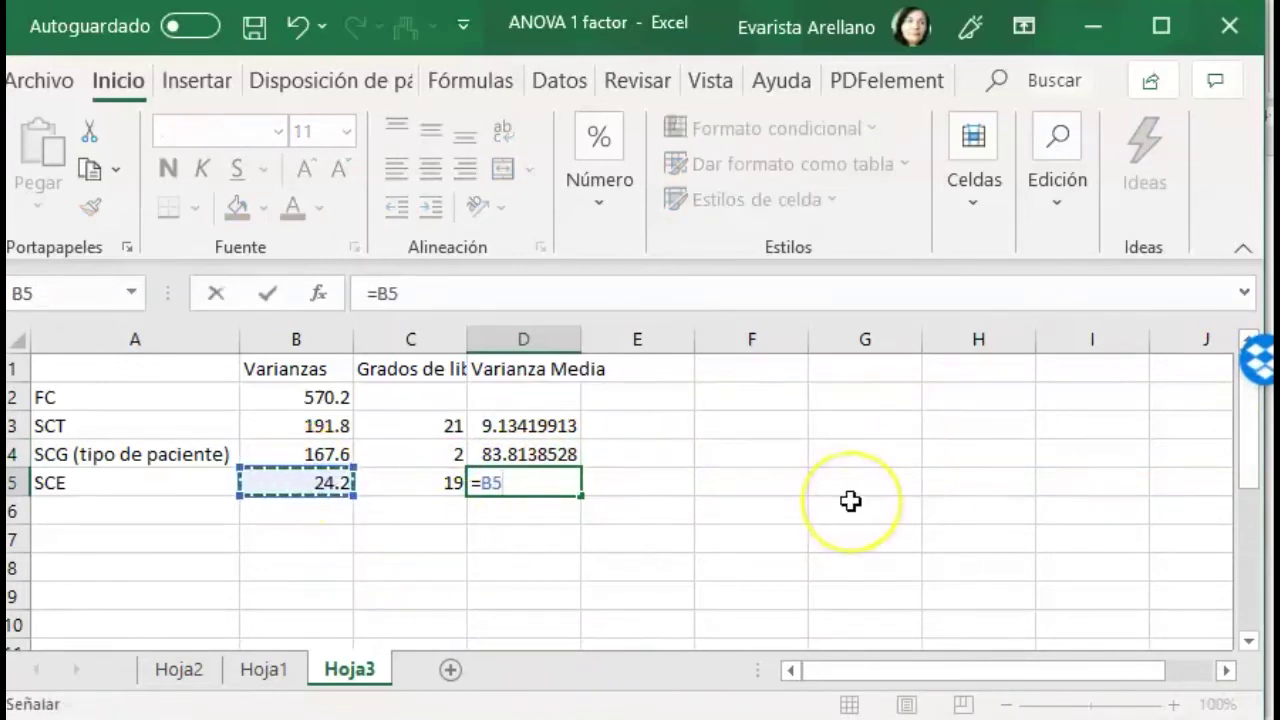
text(/)
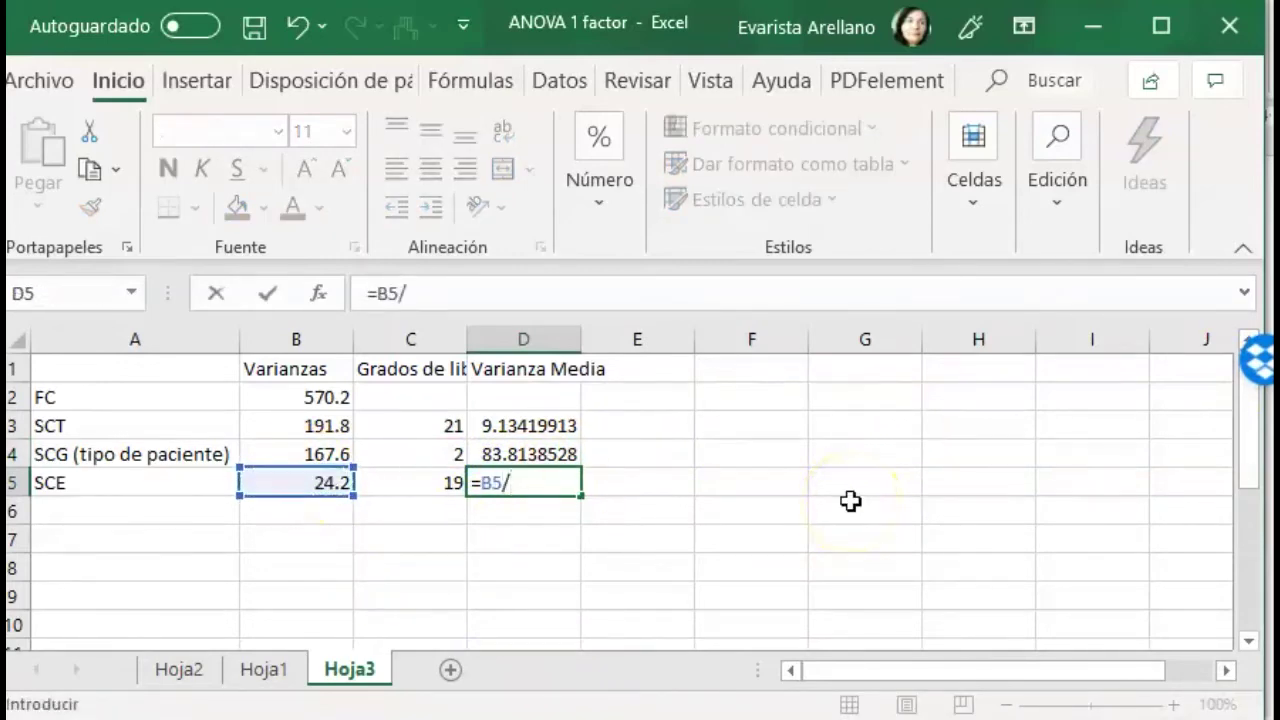
click(440, 484)
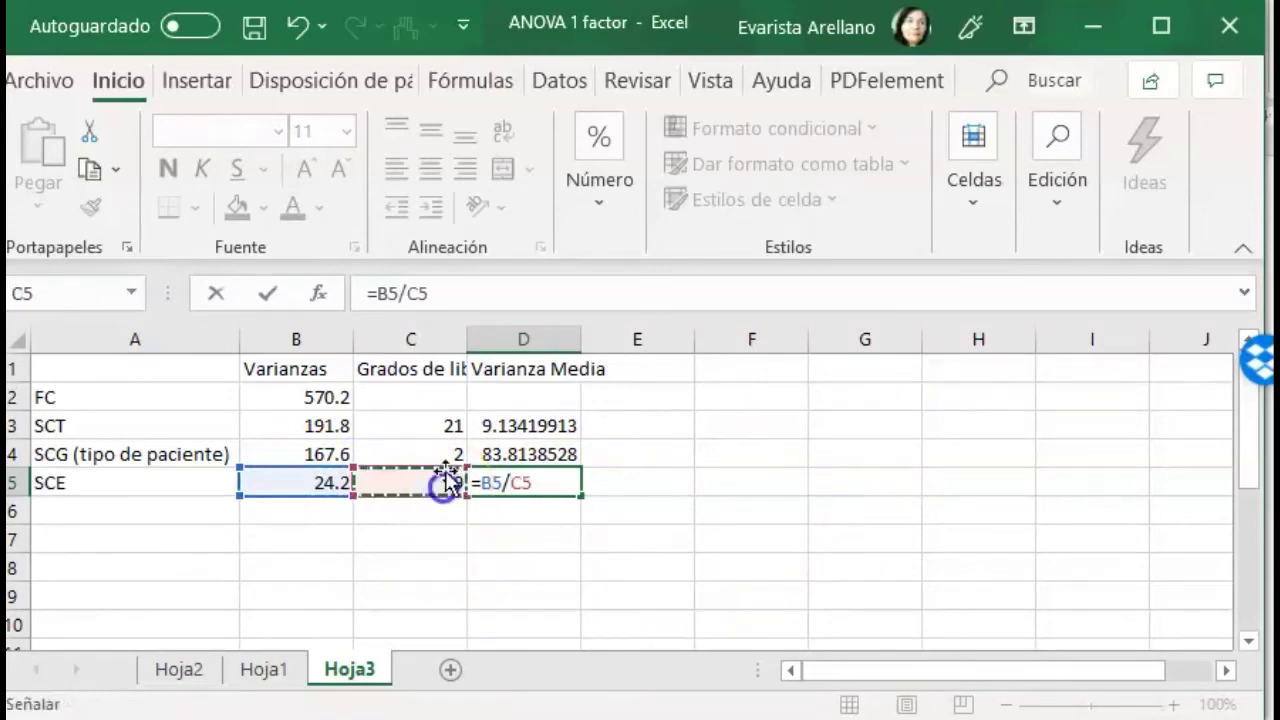
key(Return)
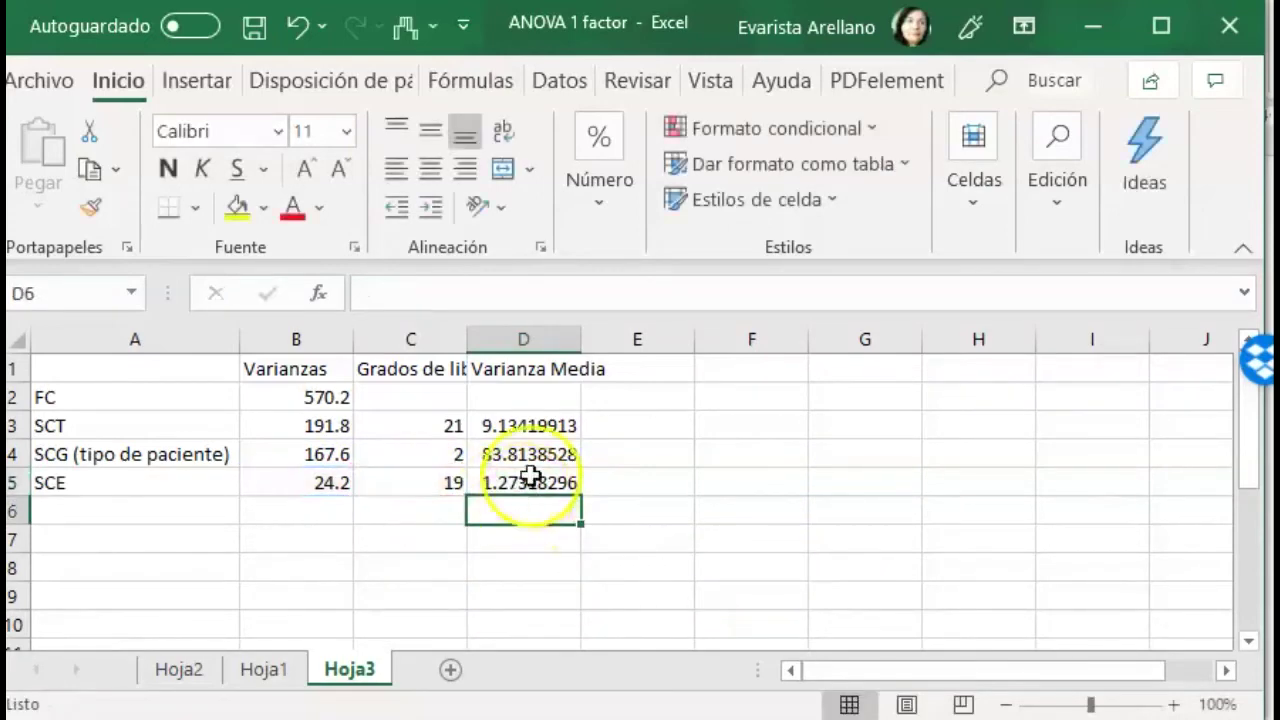
drag(543, 426, 540, 487)
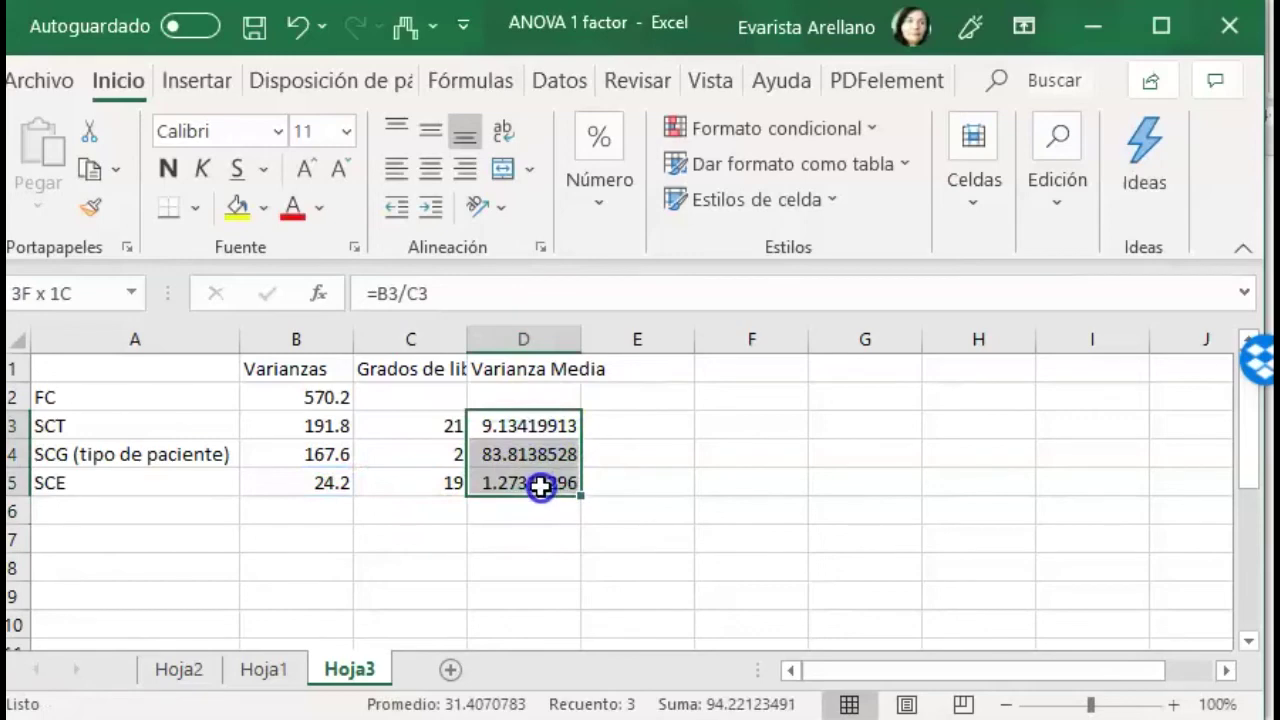
Step: Reduce D3:D5 to two decimals so they read 9.13, 83.81 and 1.27
click(596, 210)
click(743, 345)
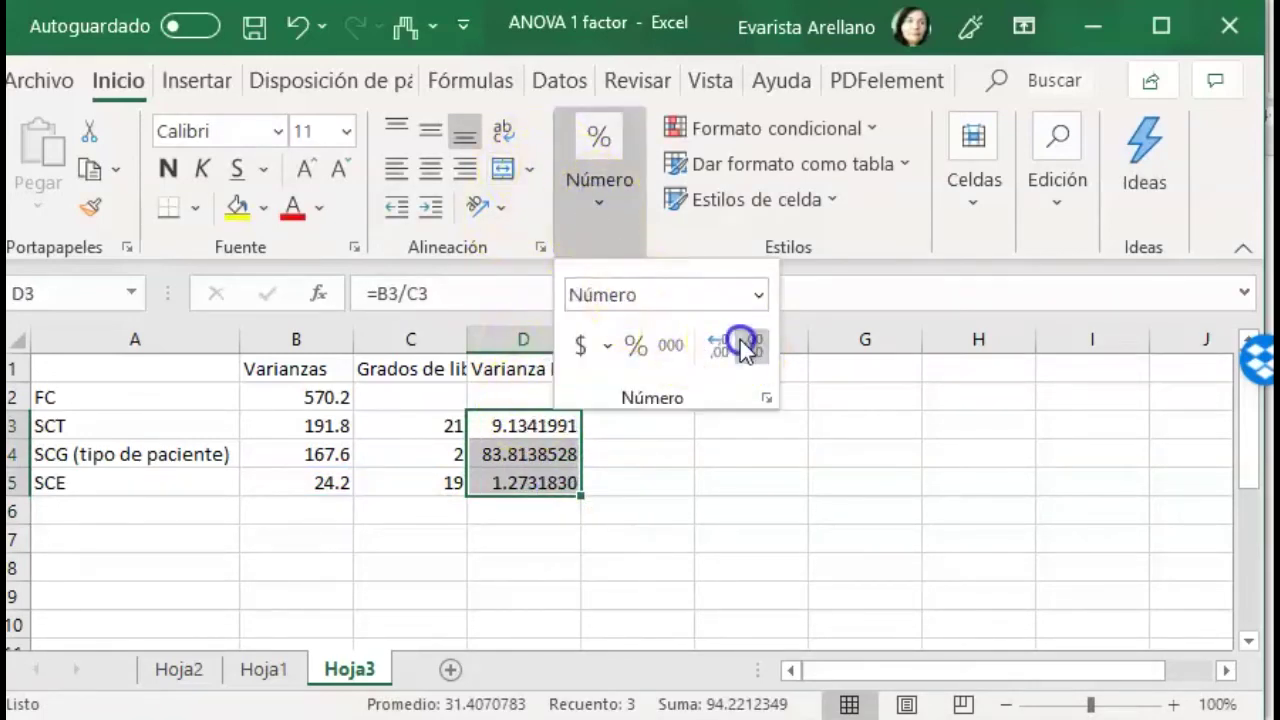
click(742, 343)
click(742, 343)
click(743, 345)
click(745, 348)
click(746, 350)
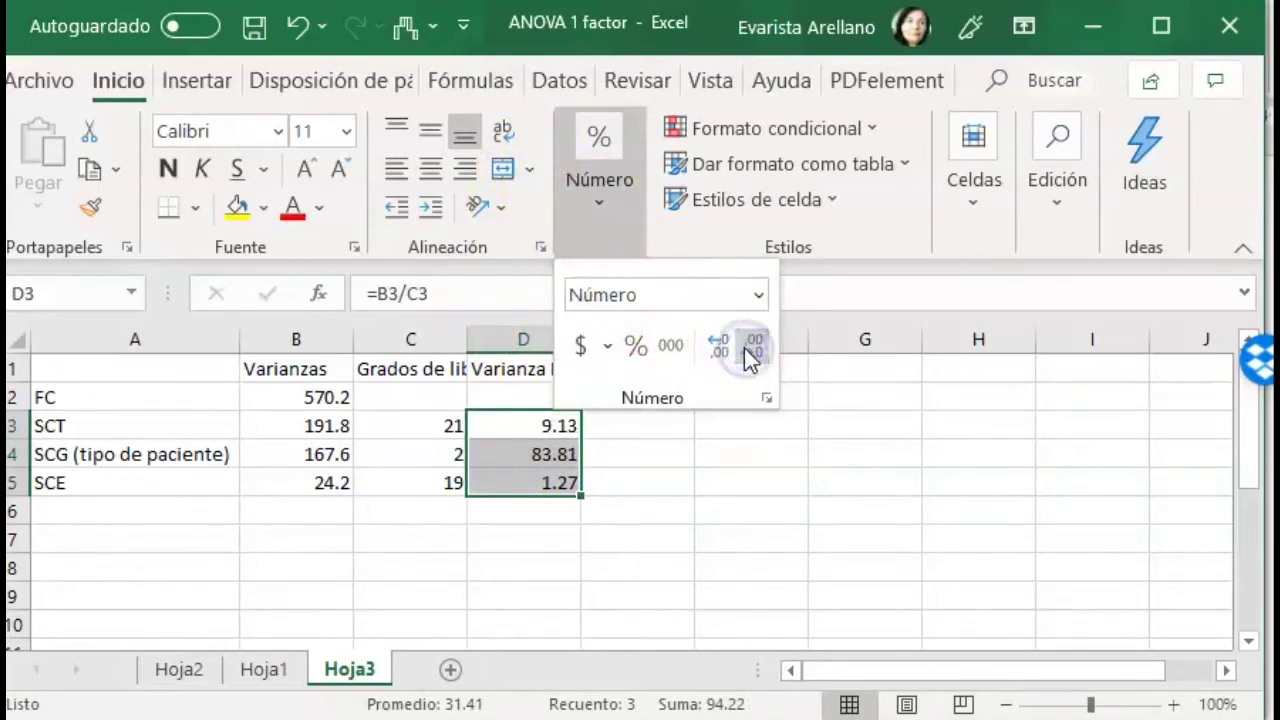
click(657, 463)
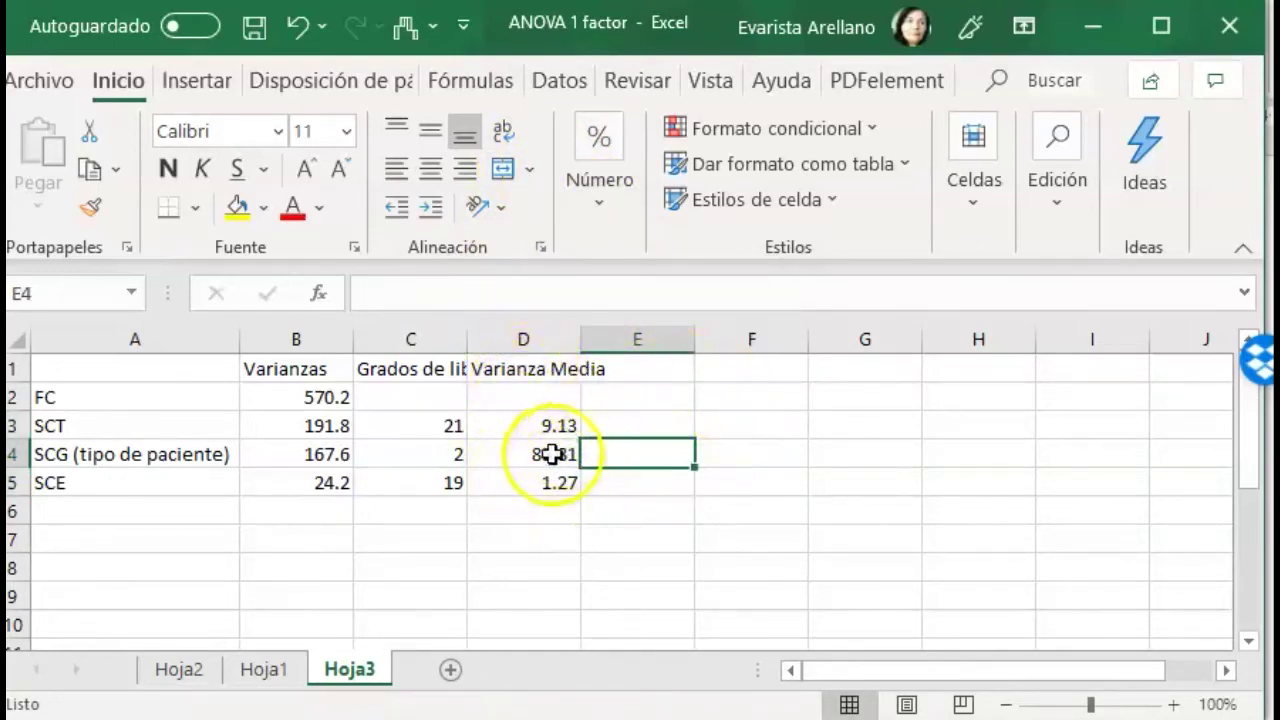
click(553, 486)
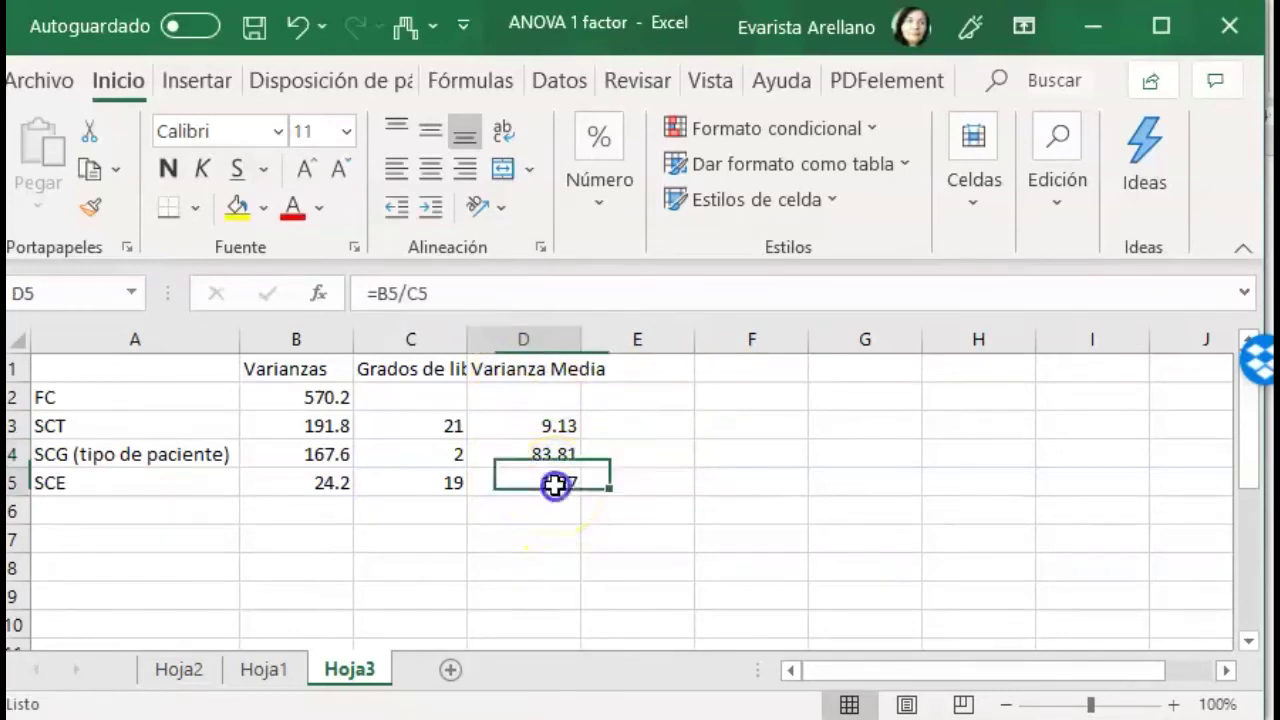
click(560, 457)
click(638, 451)
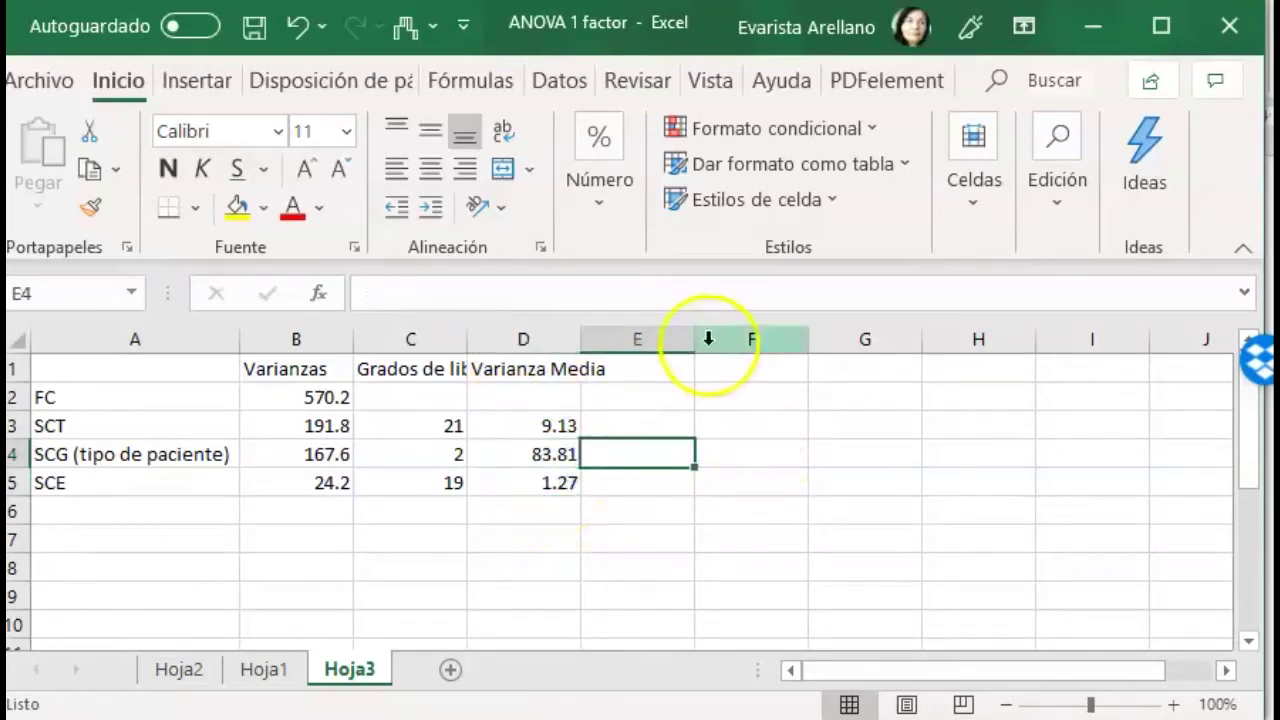
Step: Type the heading 'Fc' in cell E1
click(660, 367)
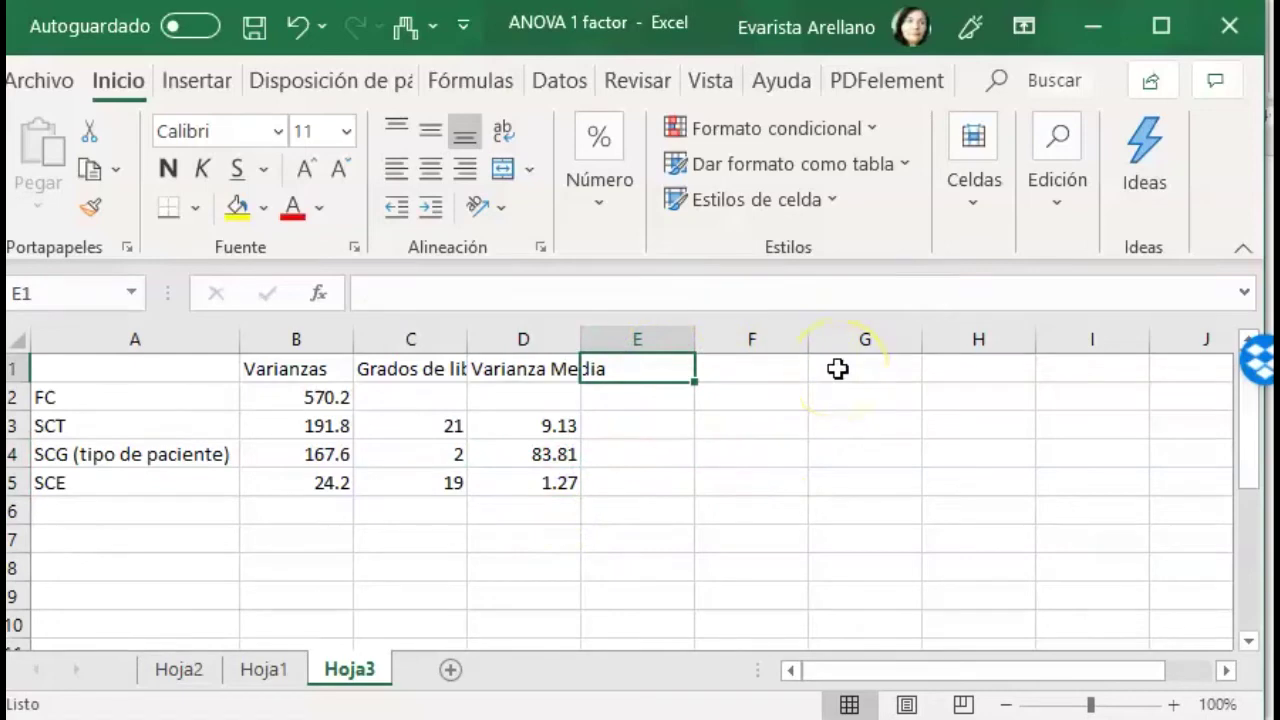
text(Fc)
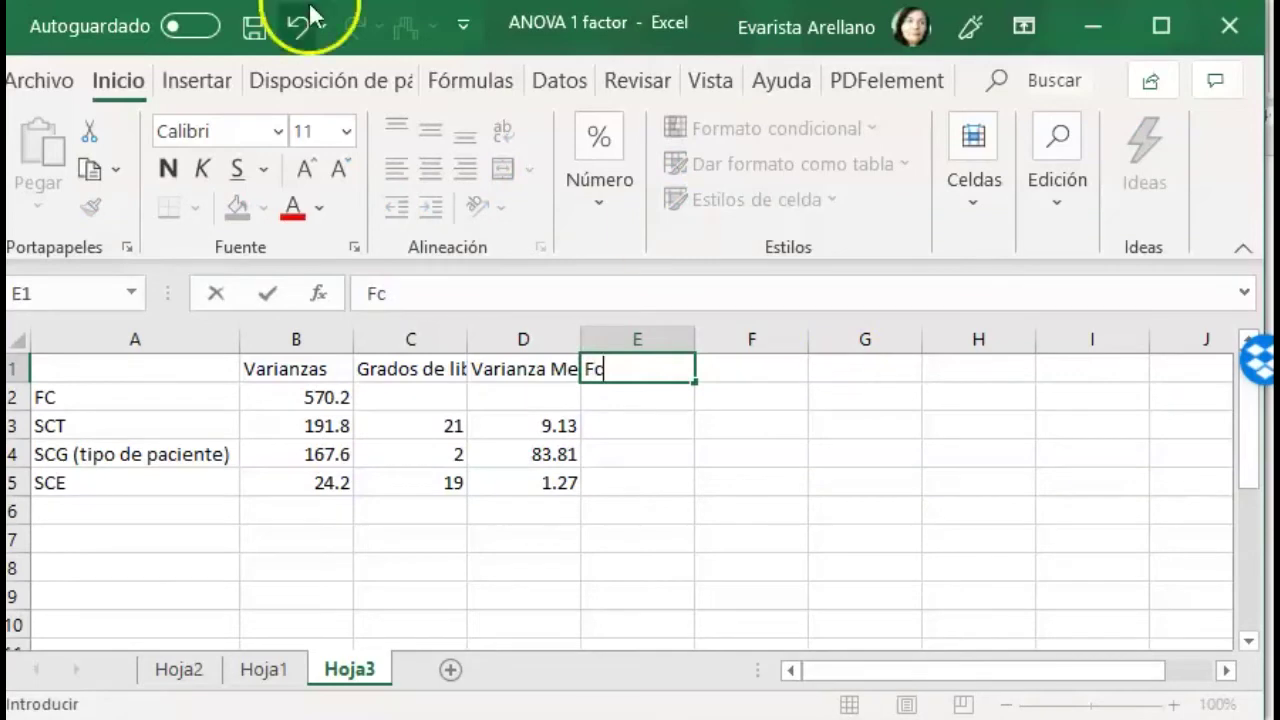
click(663, 457)
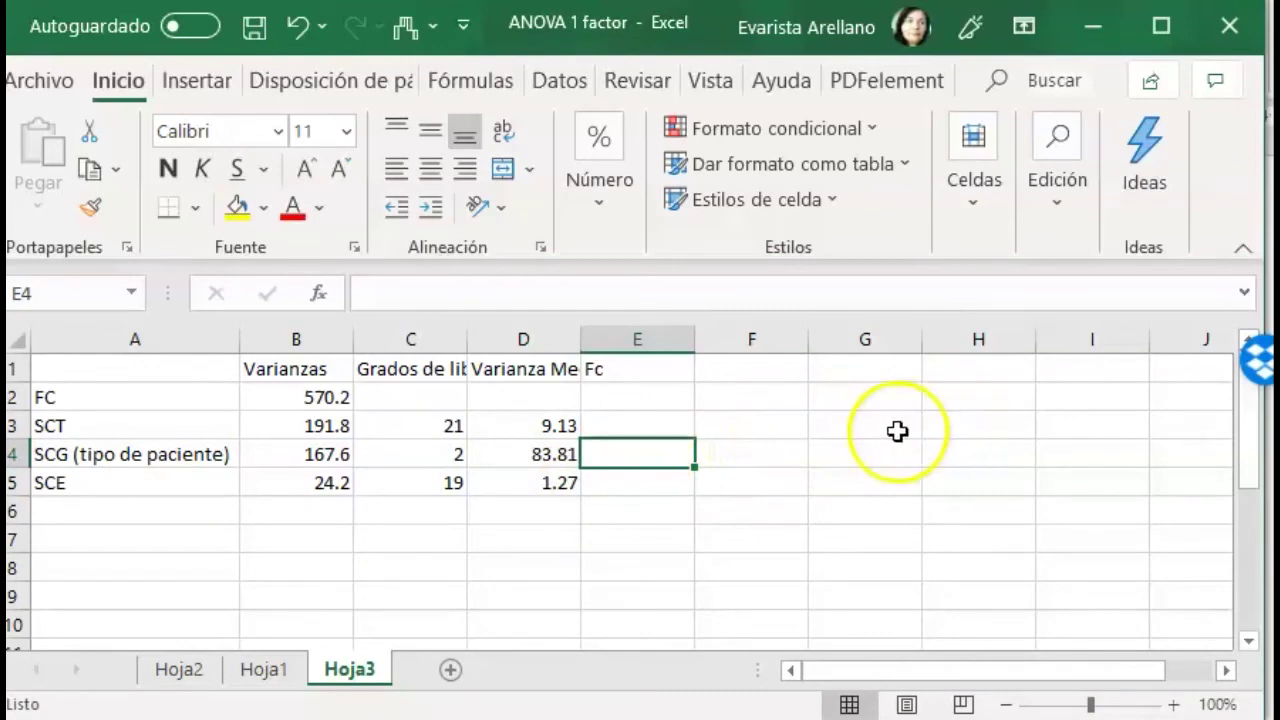
Step: Enter the F ratio formula =D4/D5 in cell E4
text(=)
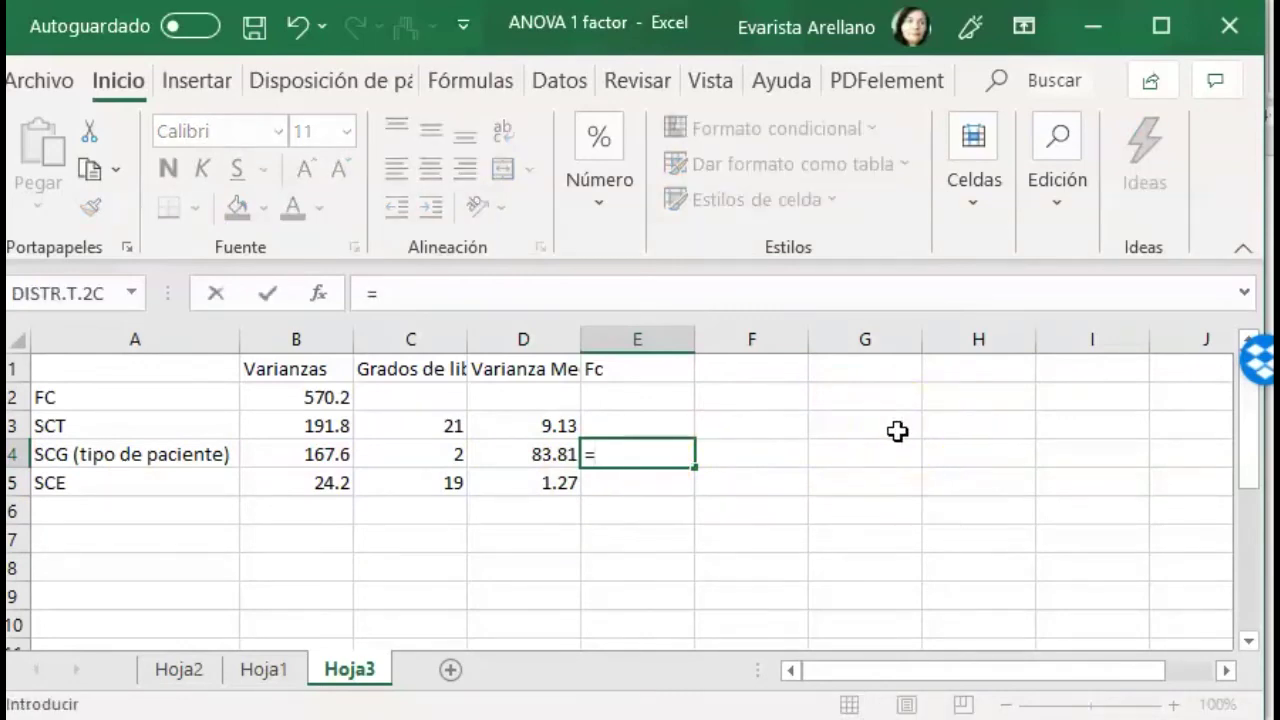
click(541, 452)
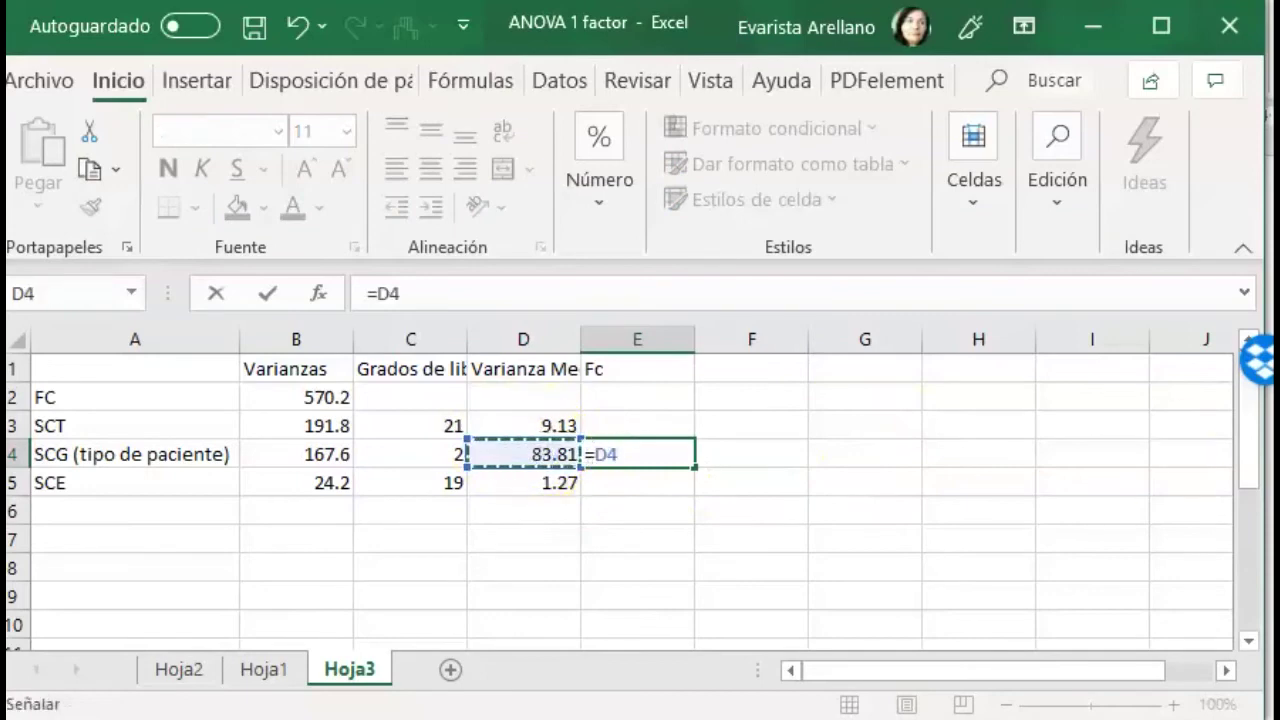
text(/)
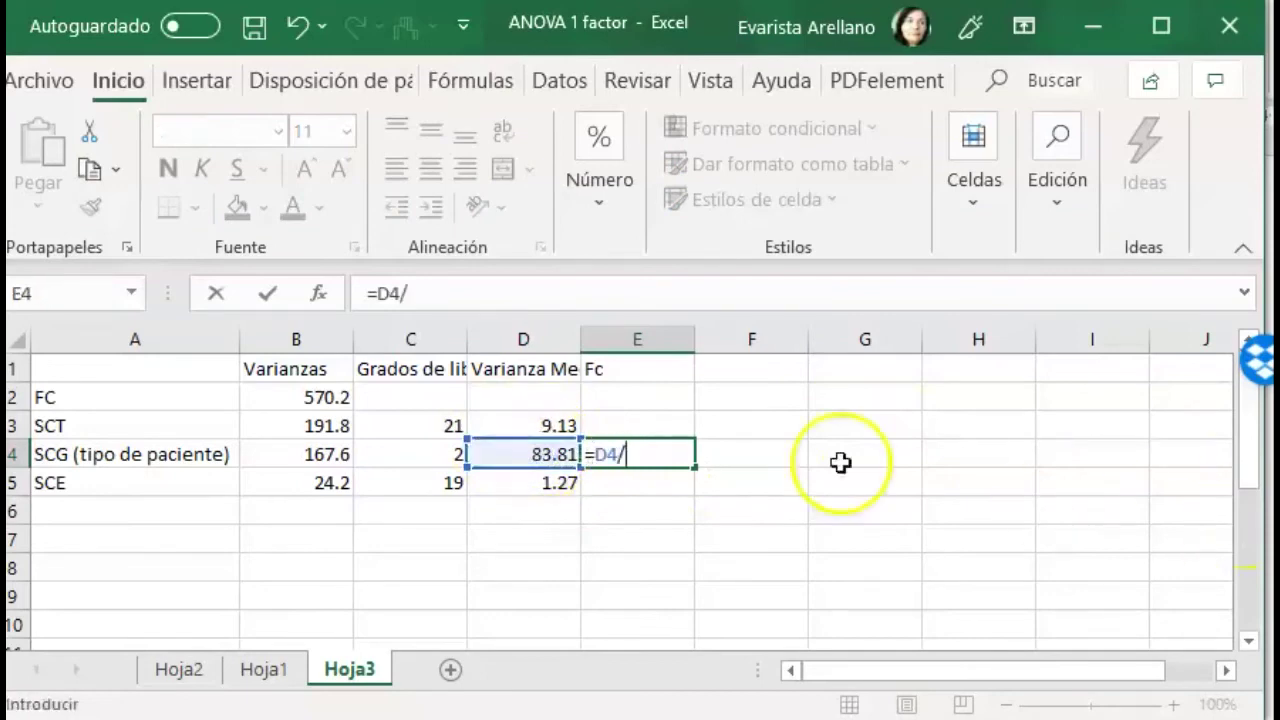
click(560, 482)
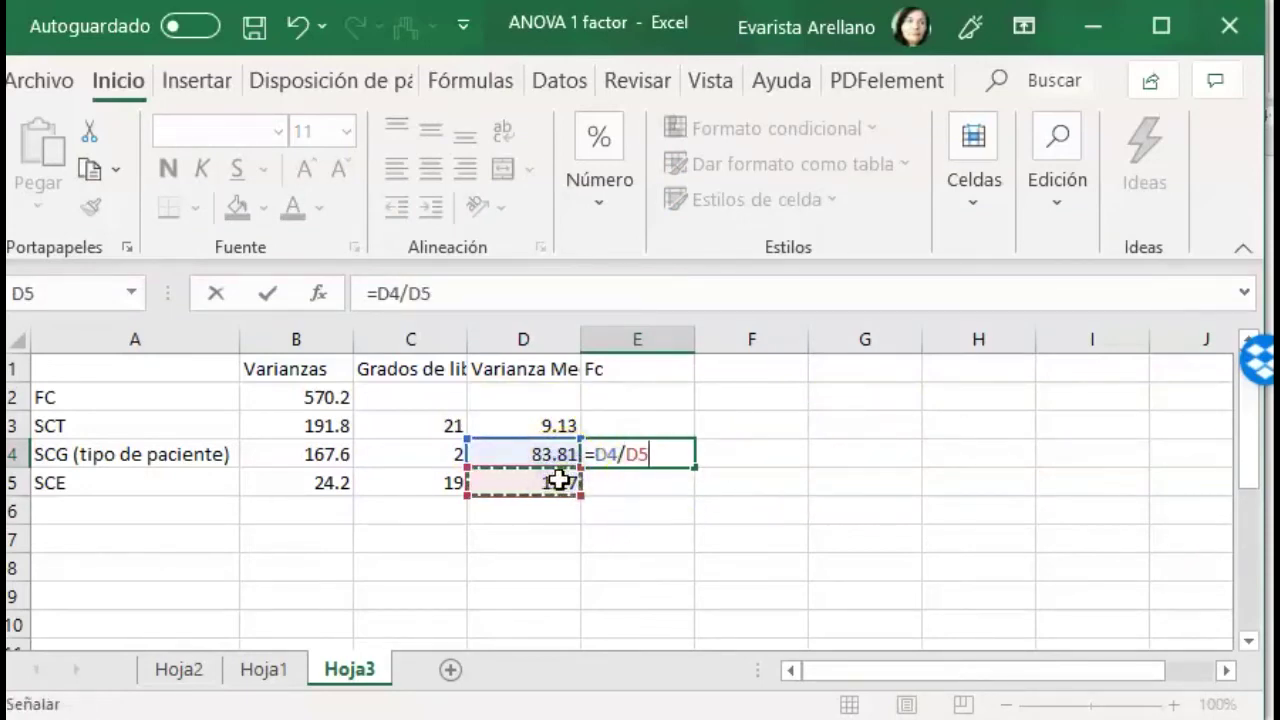
key(Return)
click(630, 454)
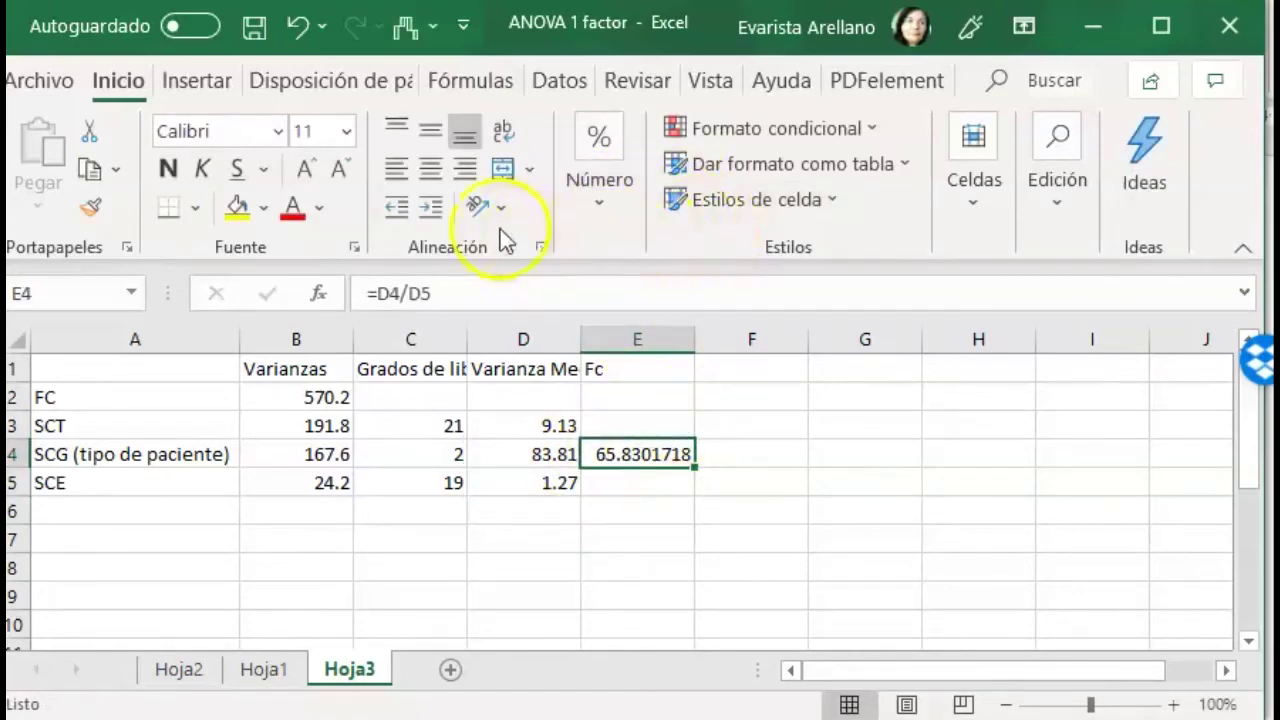
Step: Reduce the F ratio in E4 to two decimals, showing 65.83
click(597, 200)
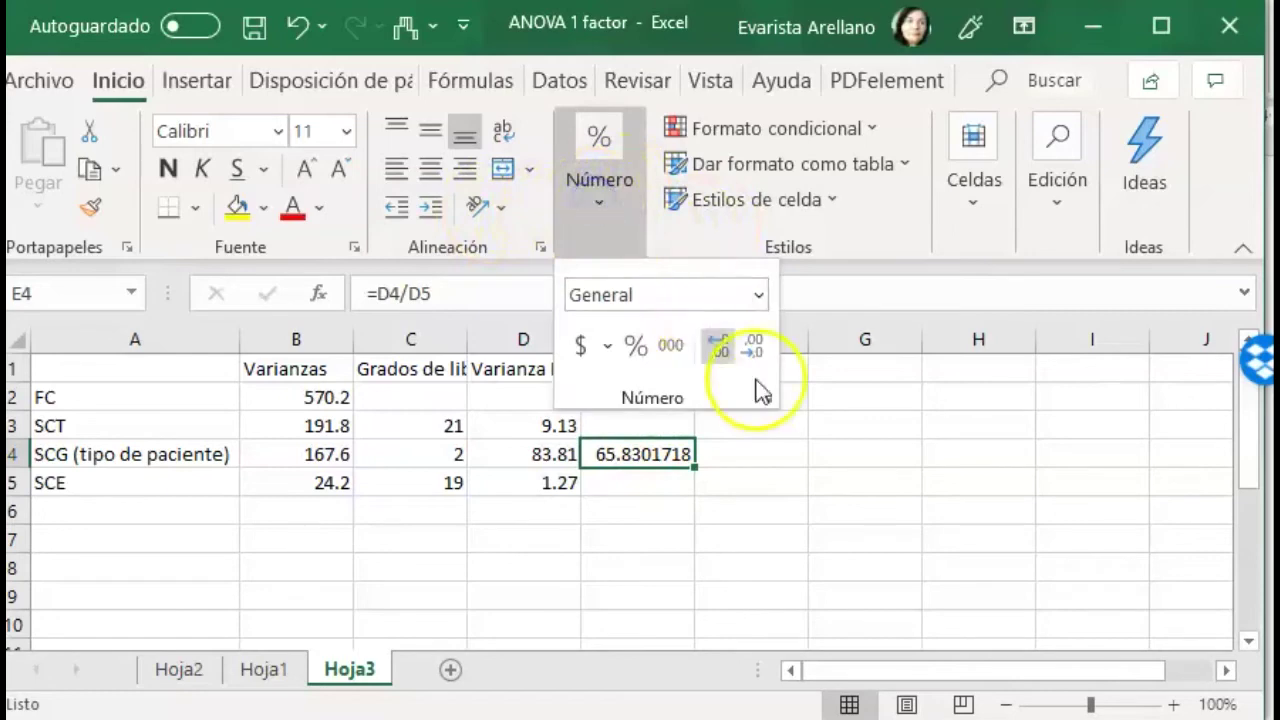
click(758, 347)
click(760, 347)
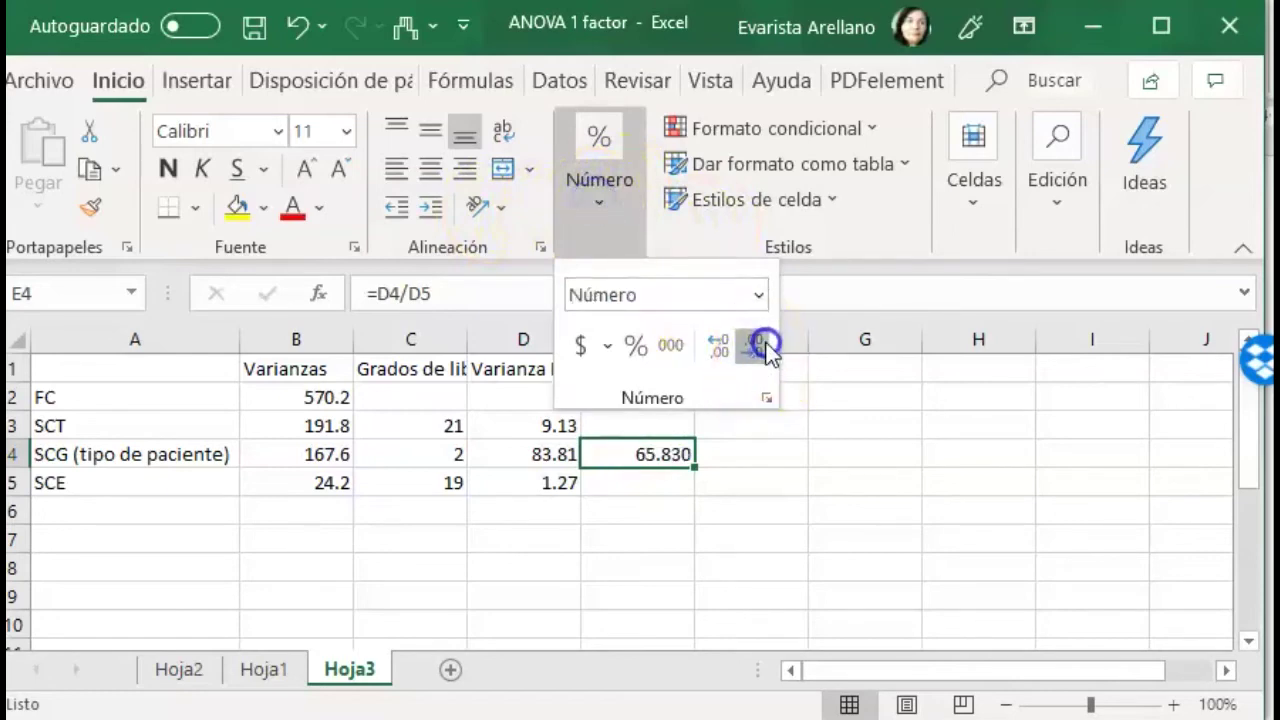
click(762, 347)
click(780, 457)
click(785, 455)
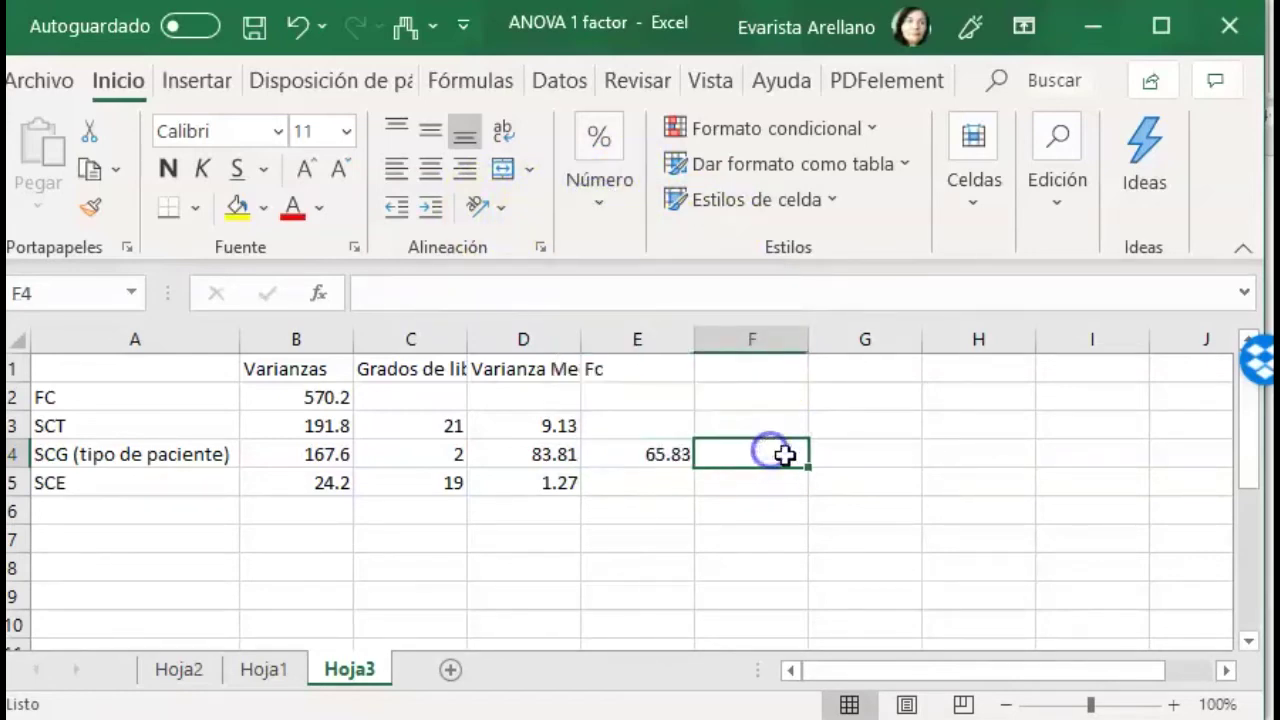
click(843, 463)
click(751, 463)
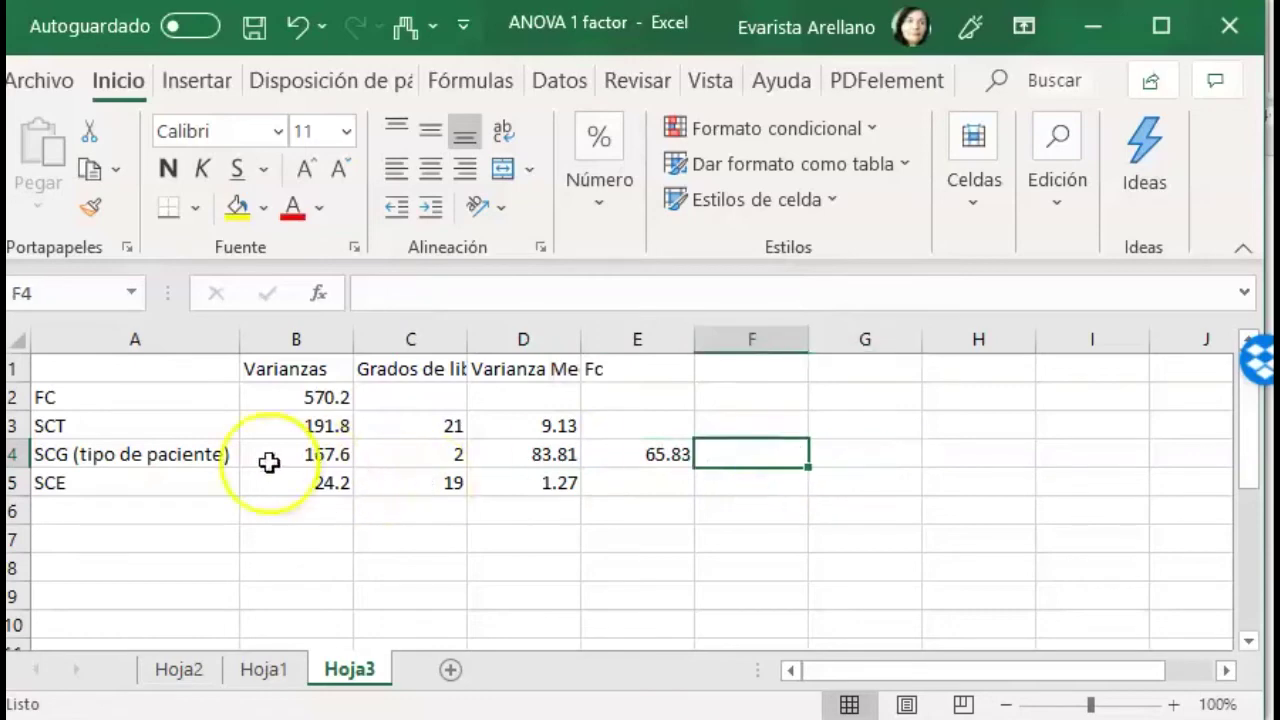
Step: Give E4 a yellow fill and bold text
click(648, 453)
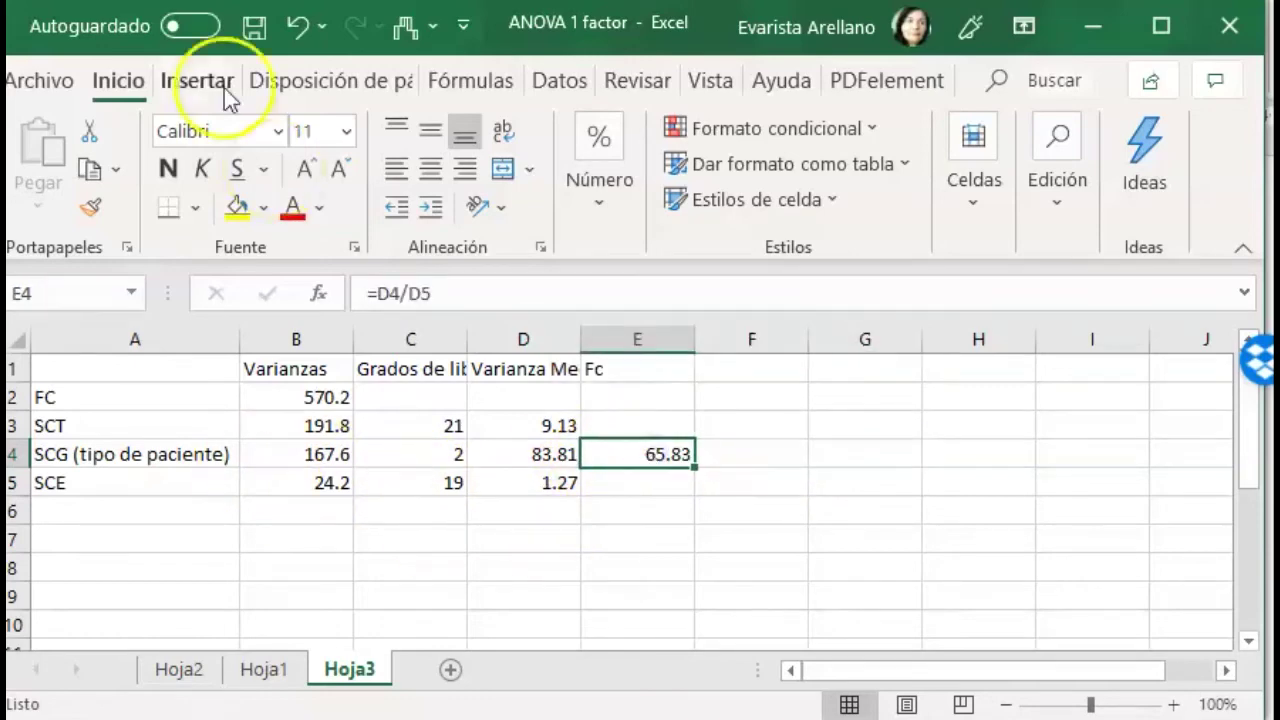
click(237, 206)
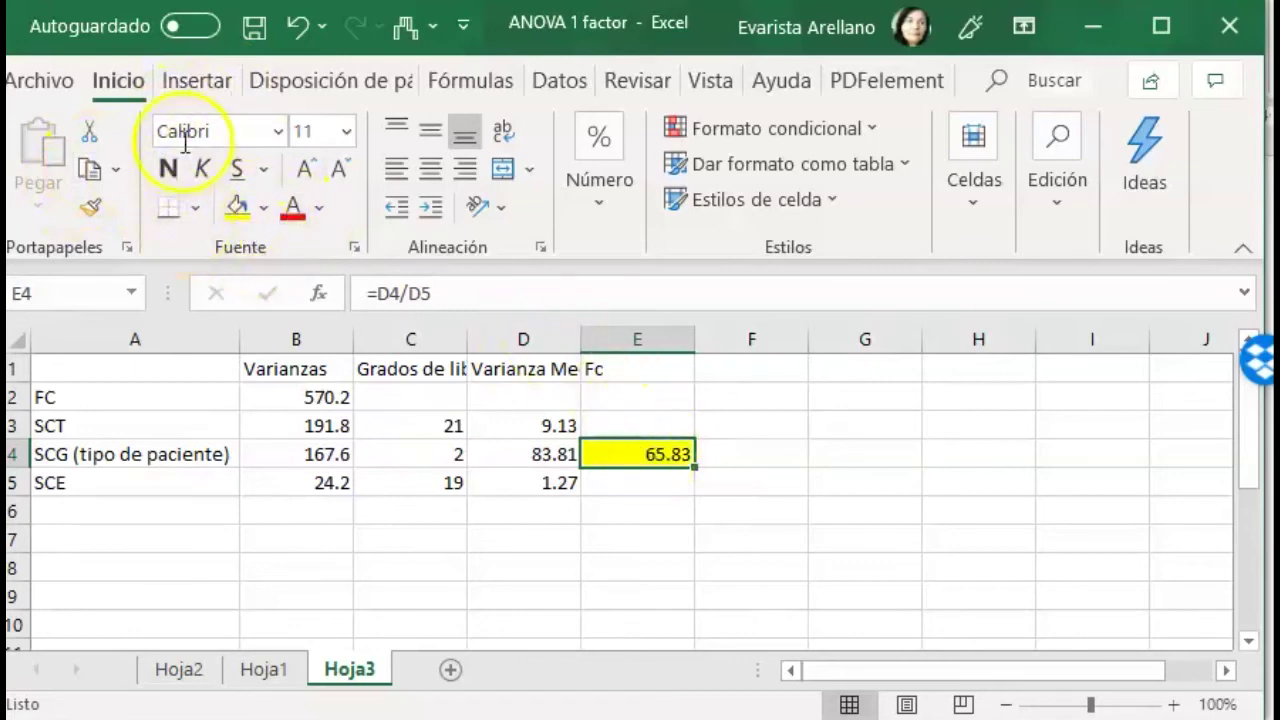
click(168, 168)
click(660, 545)
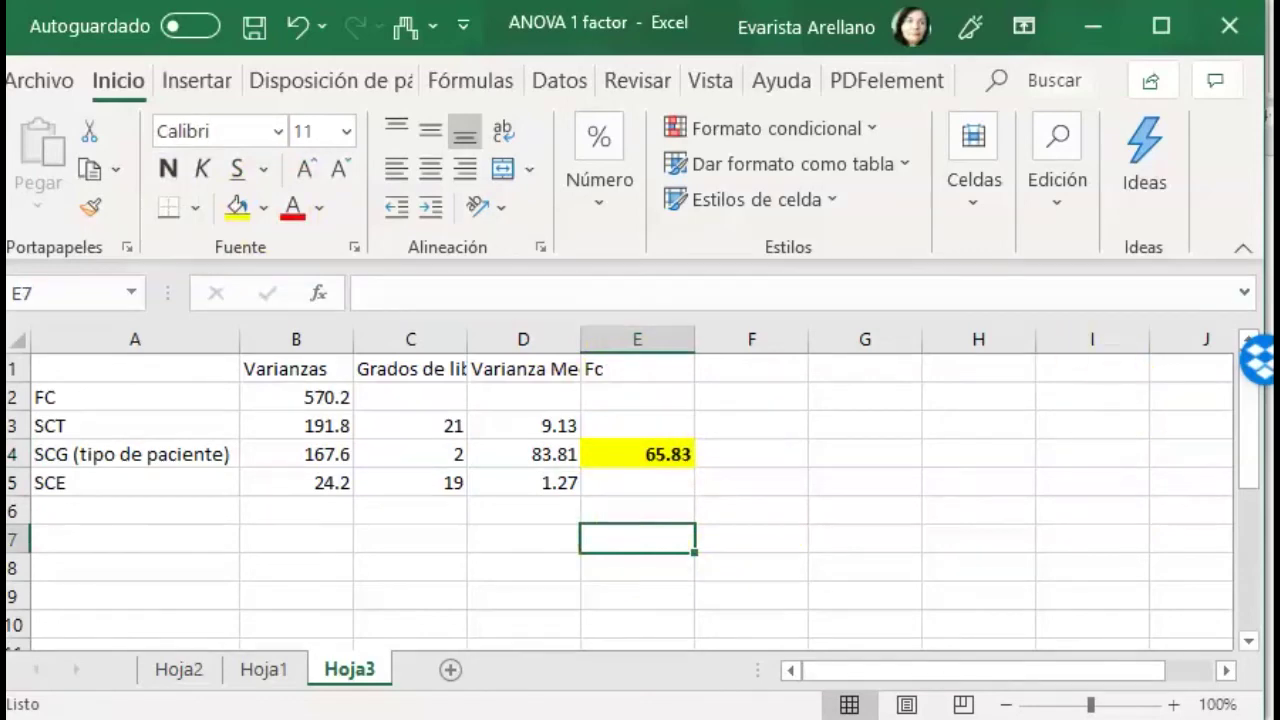
click(160, 517)
Step: Label A7 'Parámetro comparativo Fc' and widen column A to fit it
click(120, 543)
text(Parámetro comparativo Fc)
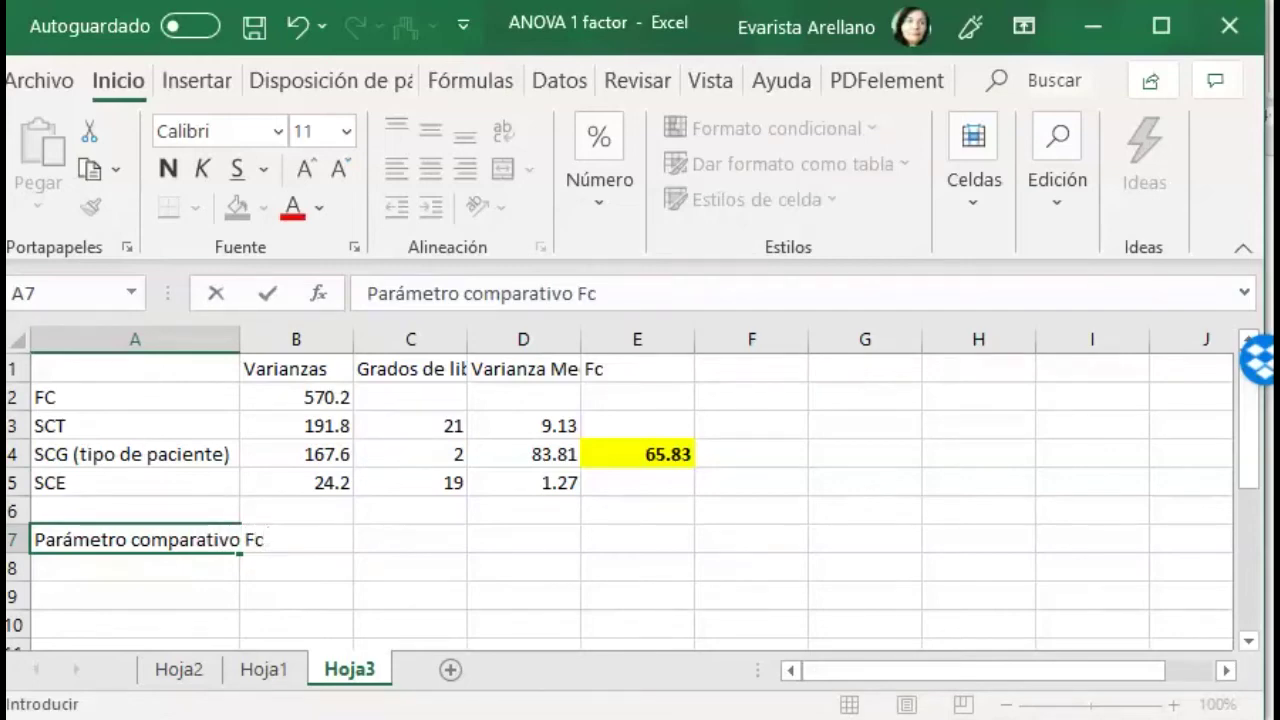
click(434, 630)
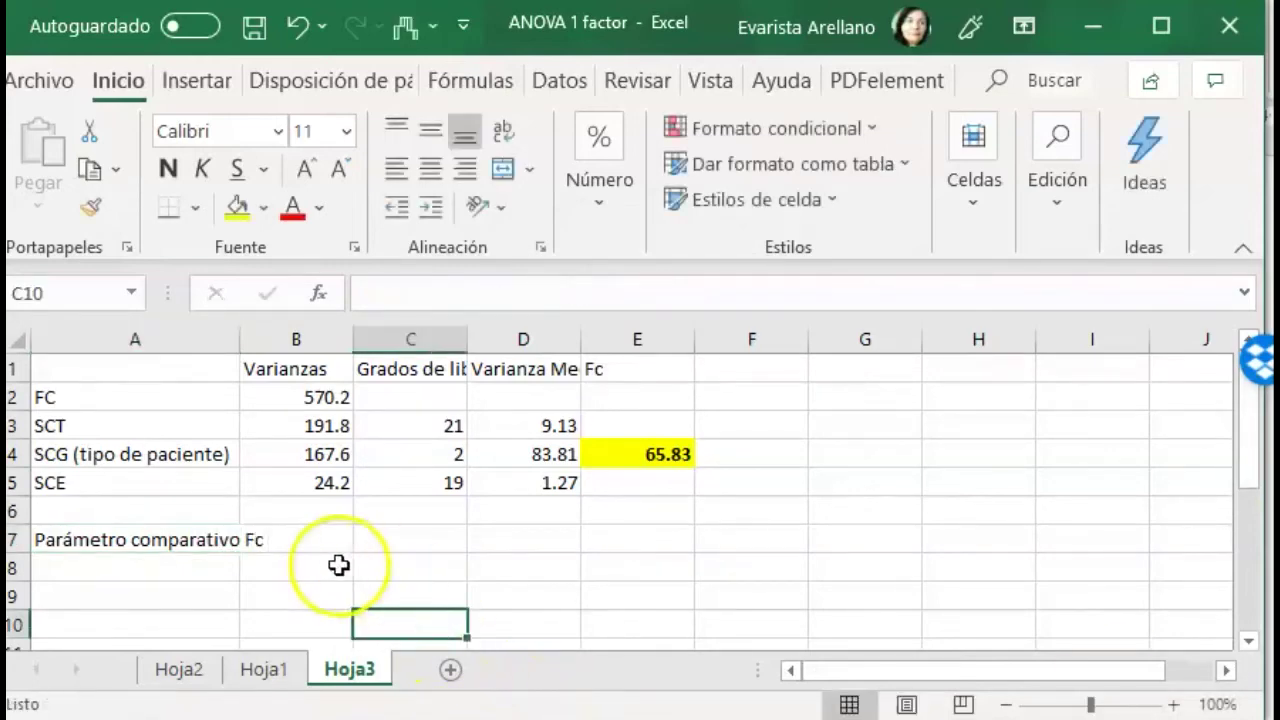
click(340, 545)
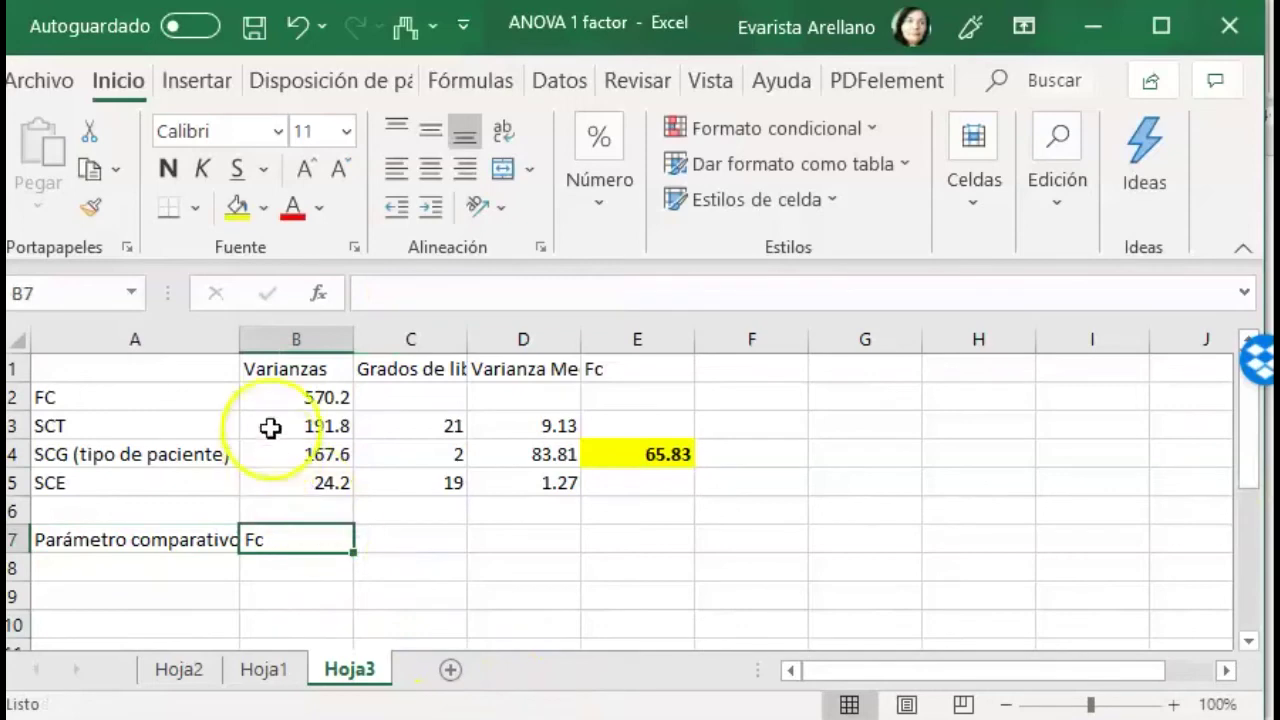
drag(240, 340, 319, 367)
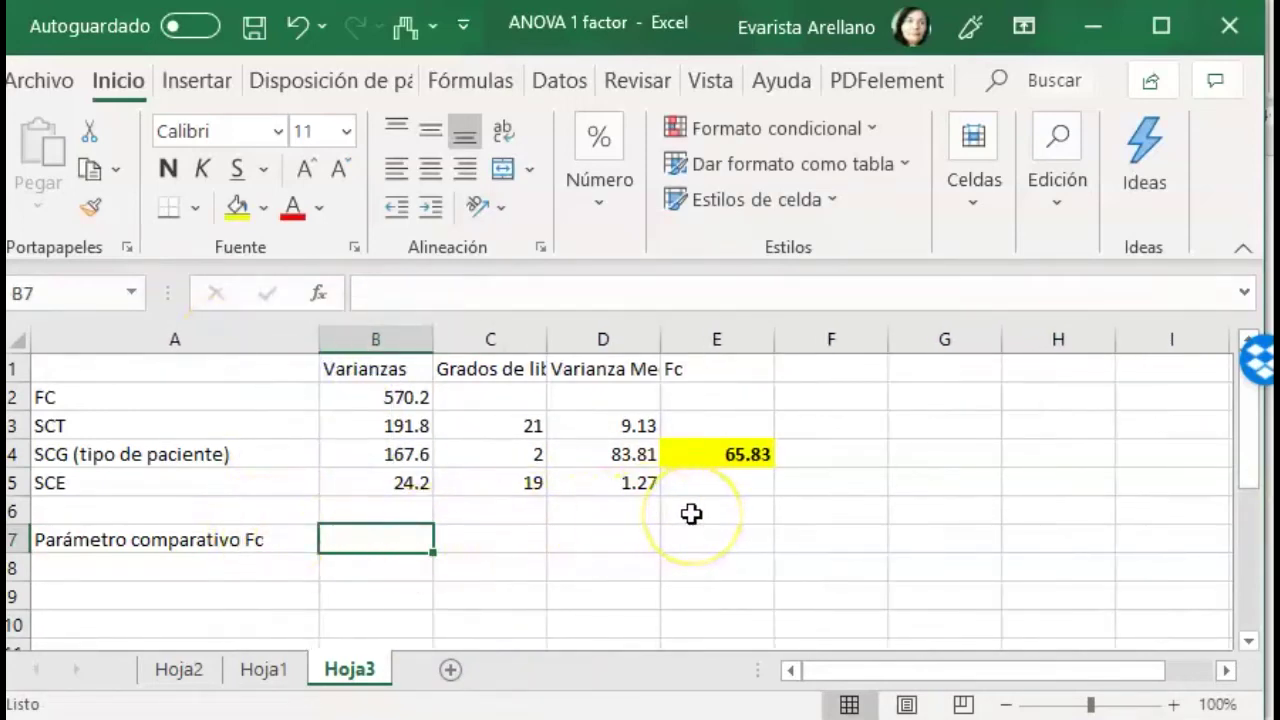
Step: Enter the Fc value 65.83 in B7
text(65.83)
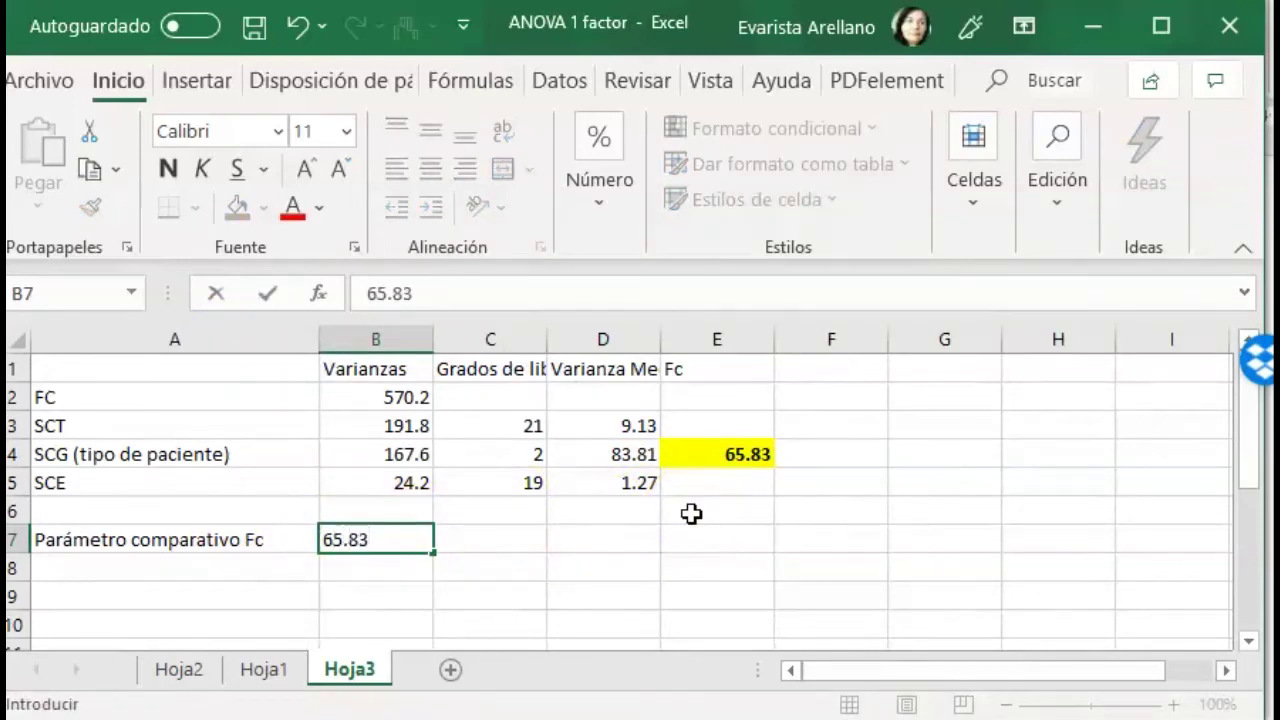
click(517, 590)
click(199, 571)
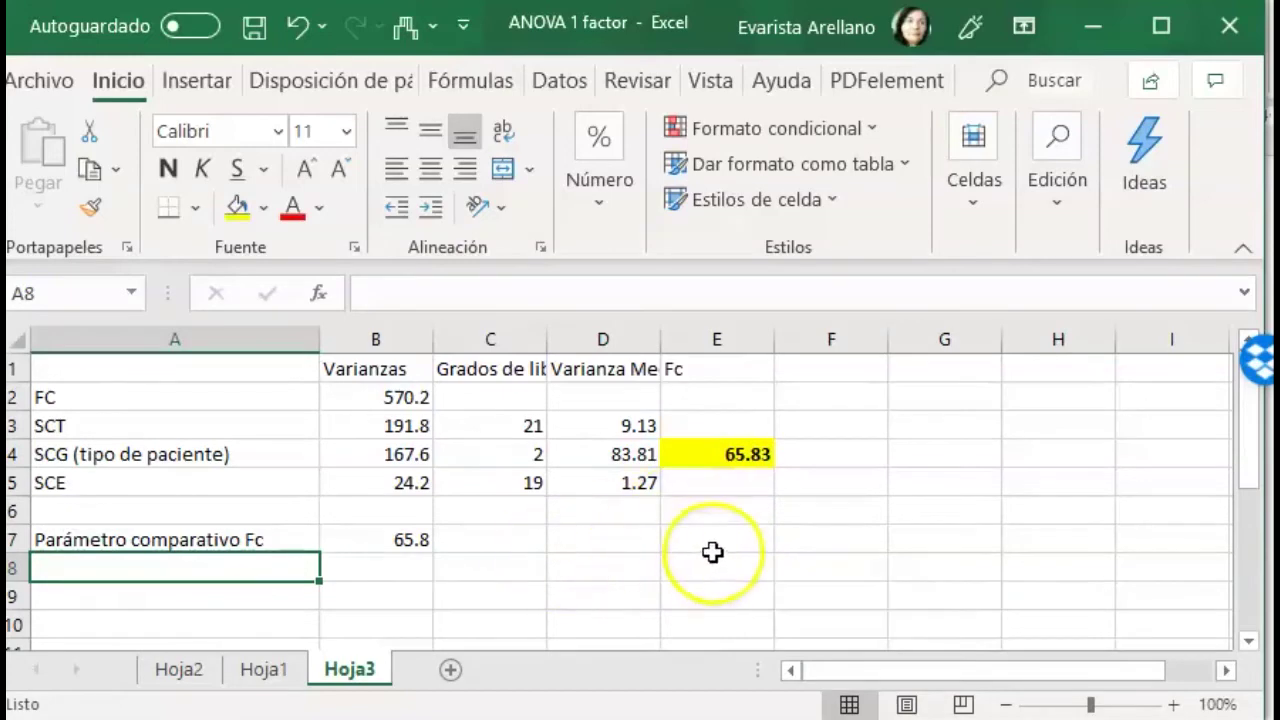
Step: Type the label 'Valor en Tablas F' in cell A8
text(Valor en Tablas F)
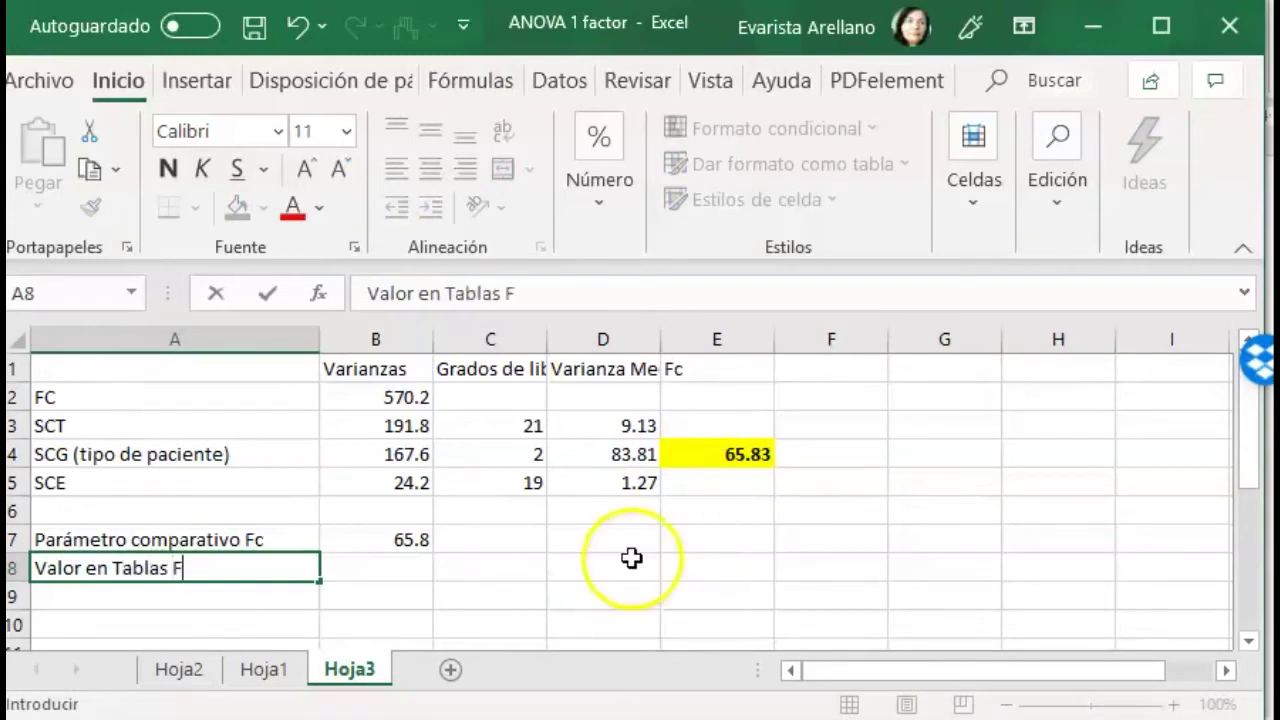
click(494, 597)
click(204, 568)
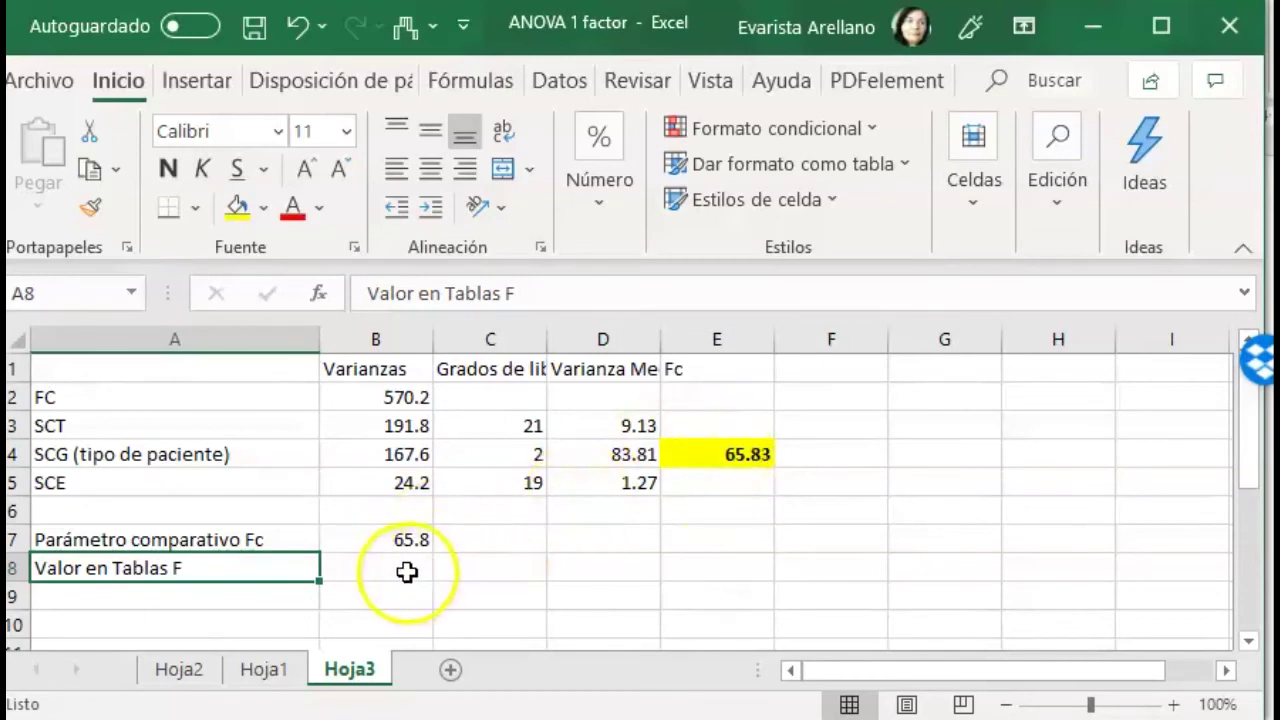
click(376, 570)
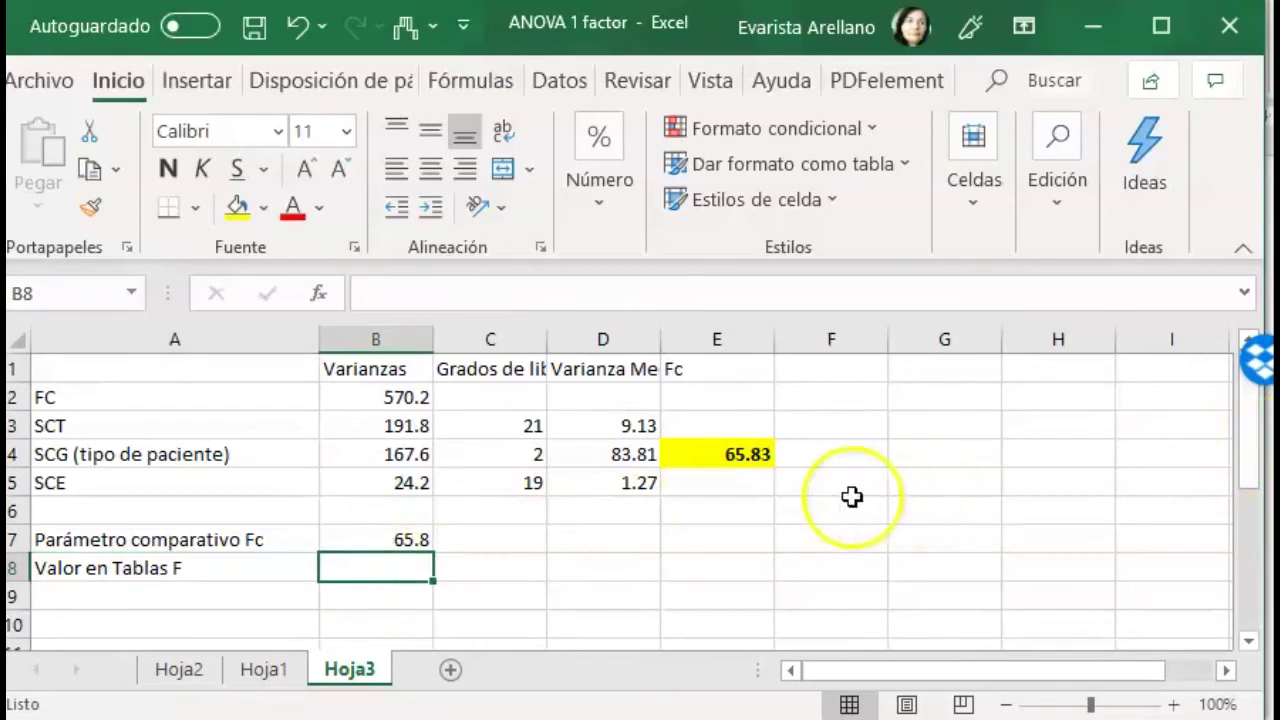
click(209, 569)
Step: Extend the A8 label with 'alfa = 0.05, 2num, 19,denom'
click(569, 297)
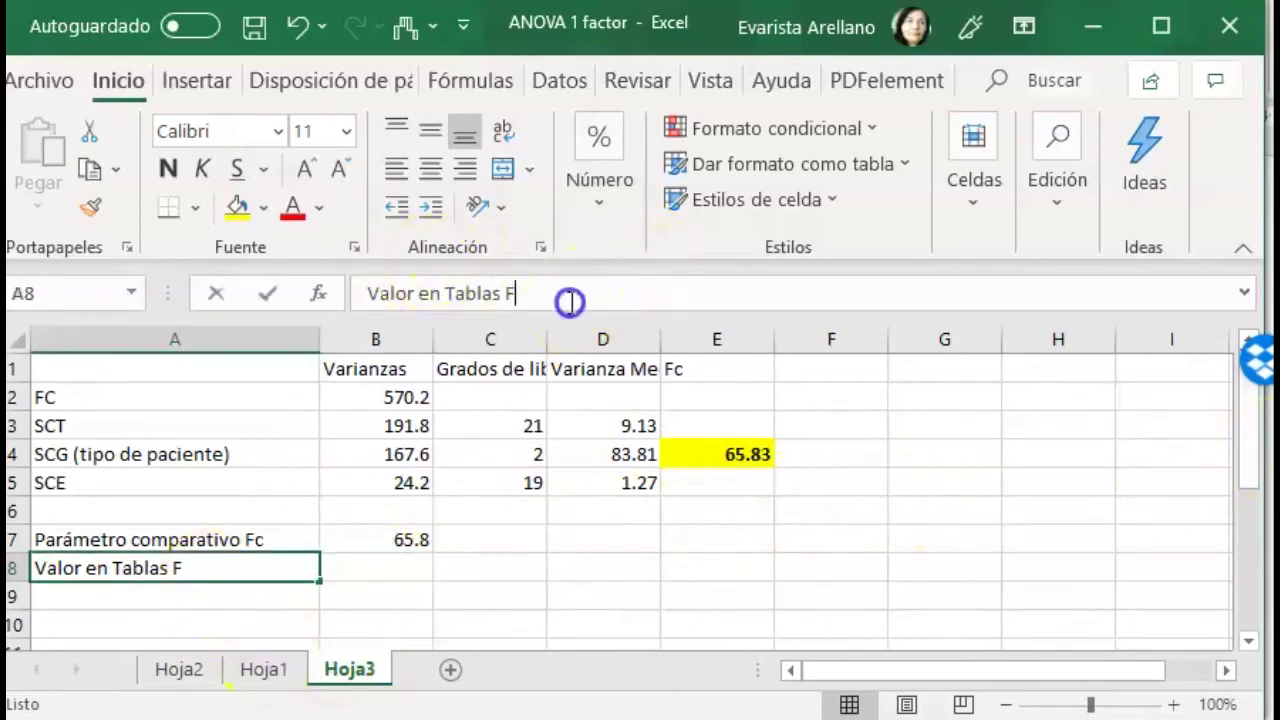
text( alfa)
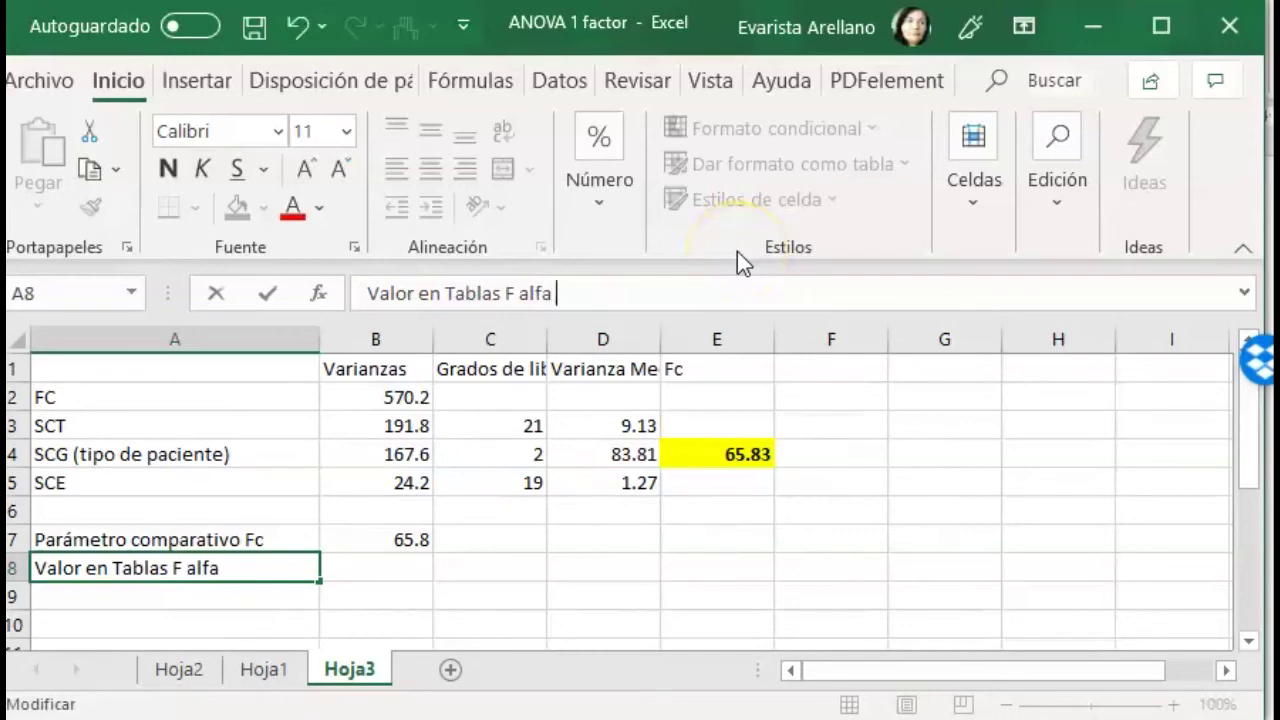
text( = 0.0)
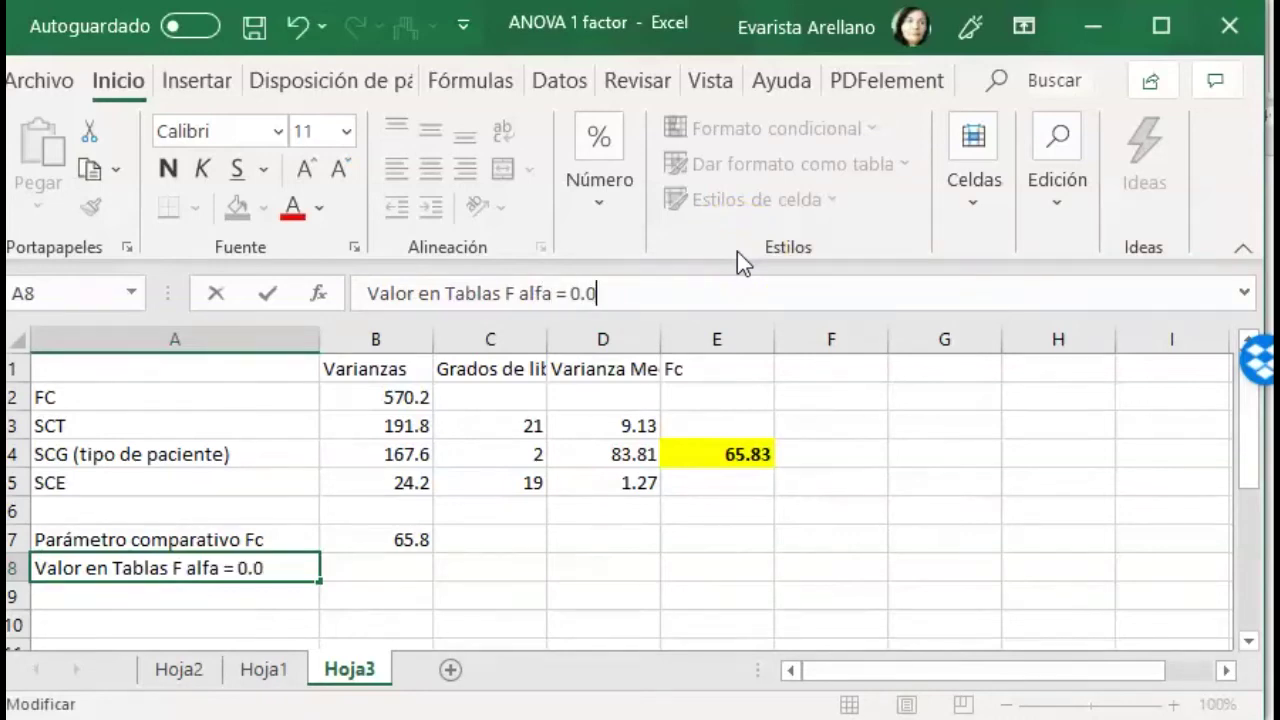
text(5,)
text( 2)
text(num)
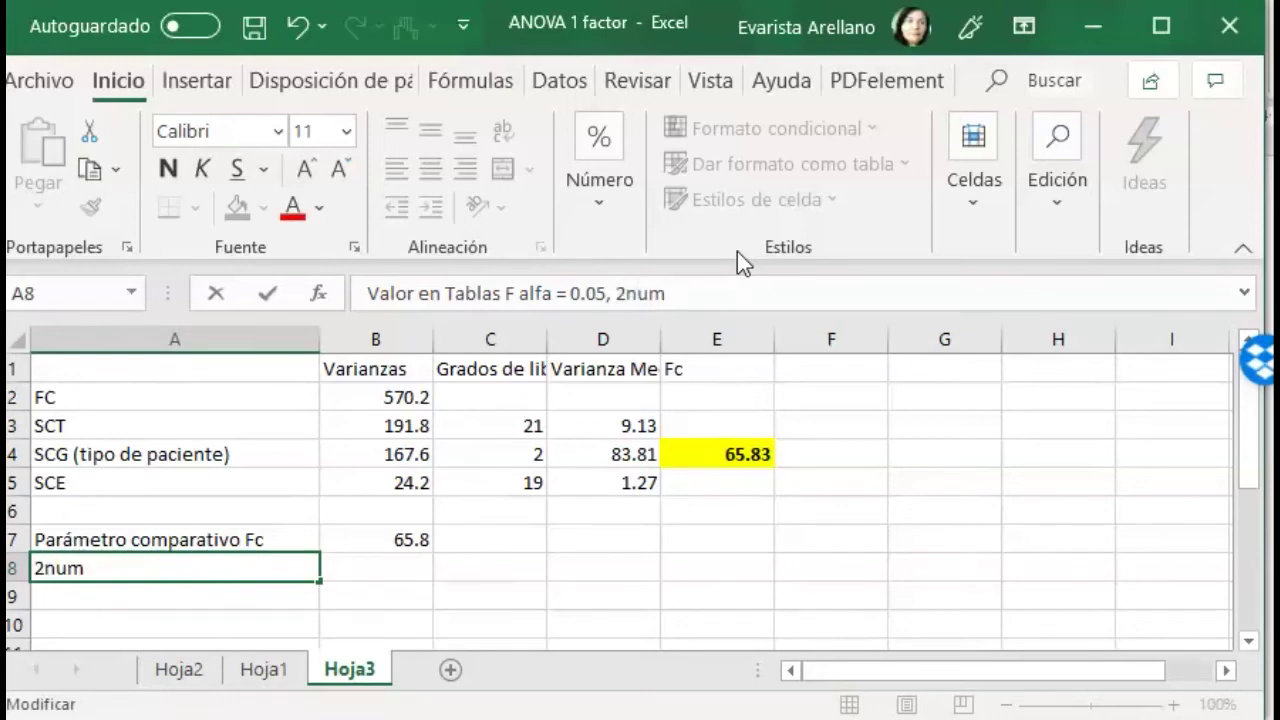
text(, )
text(19,)
text(denom)
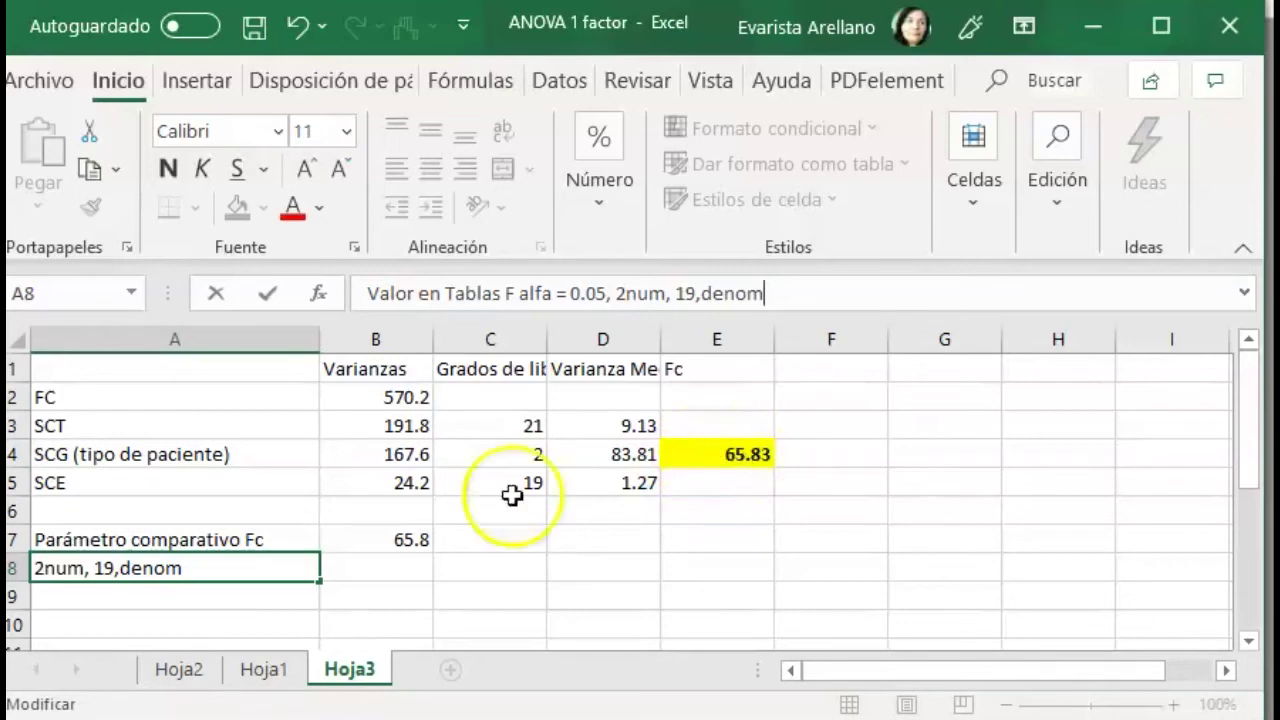
click(778, 300)
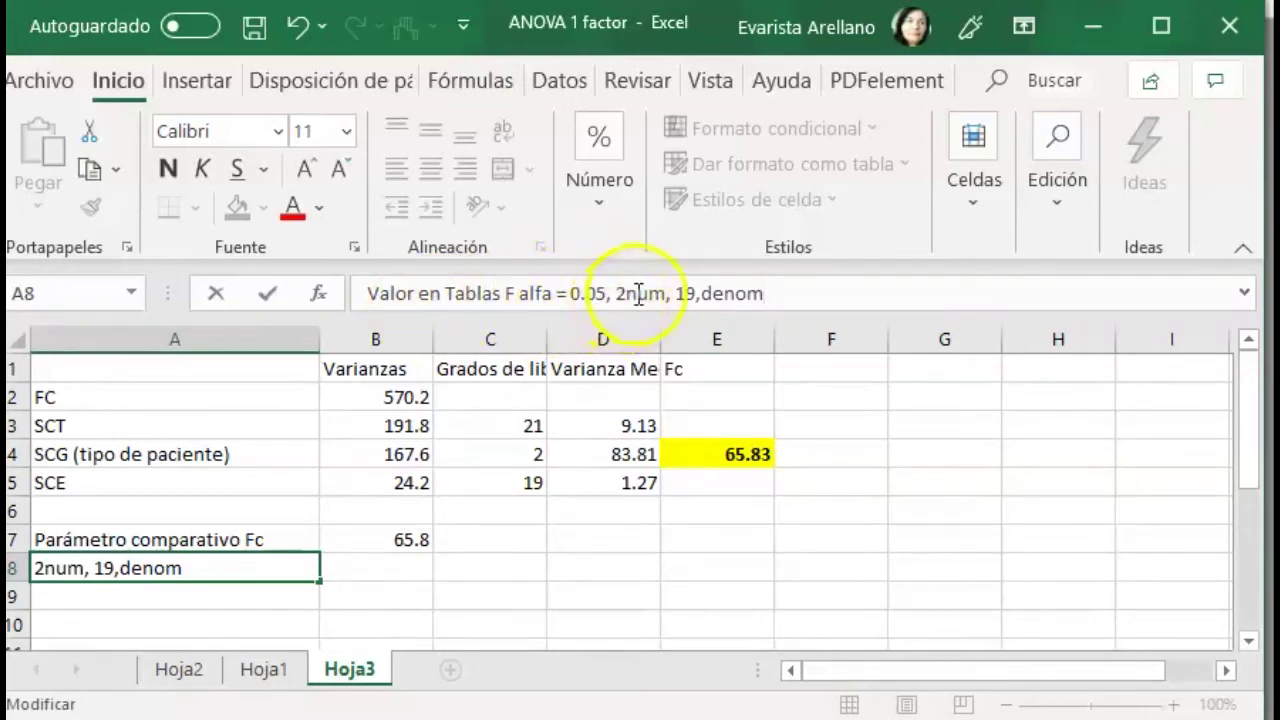
click(742, 452)
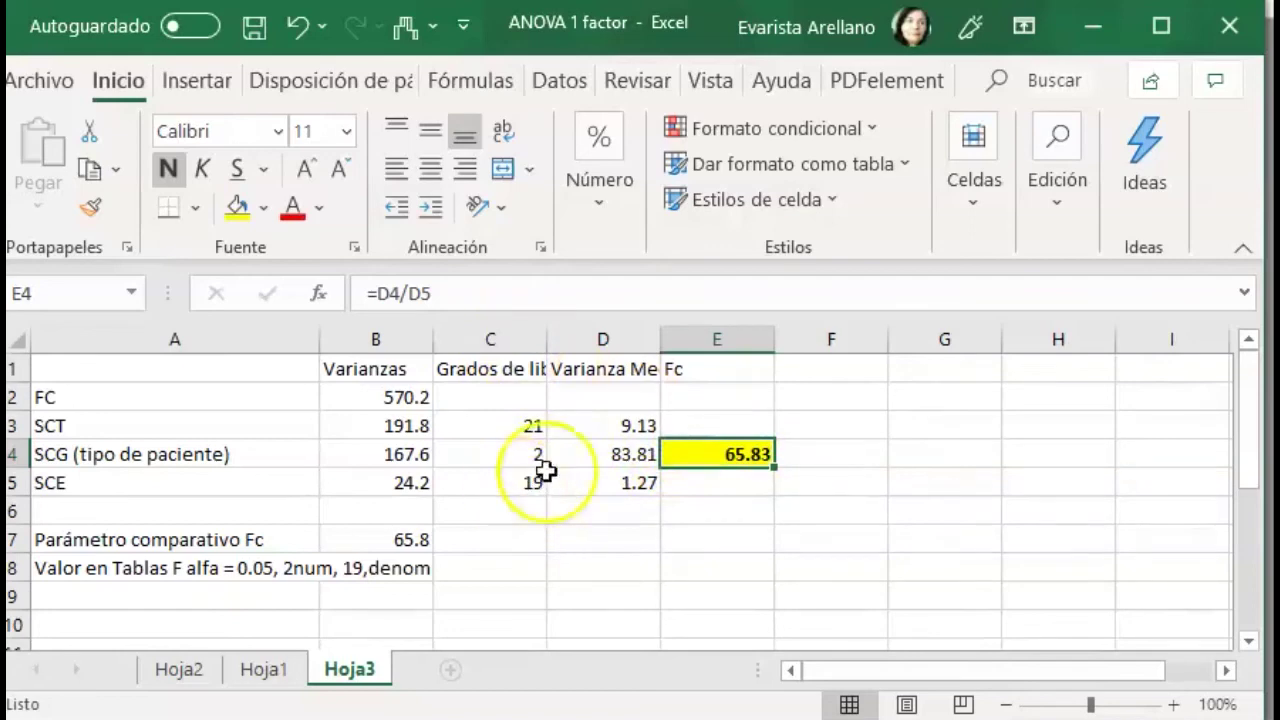
click(178, 562)
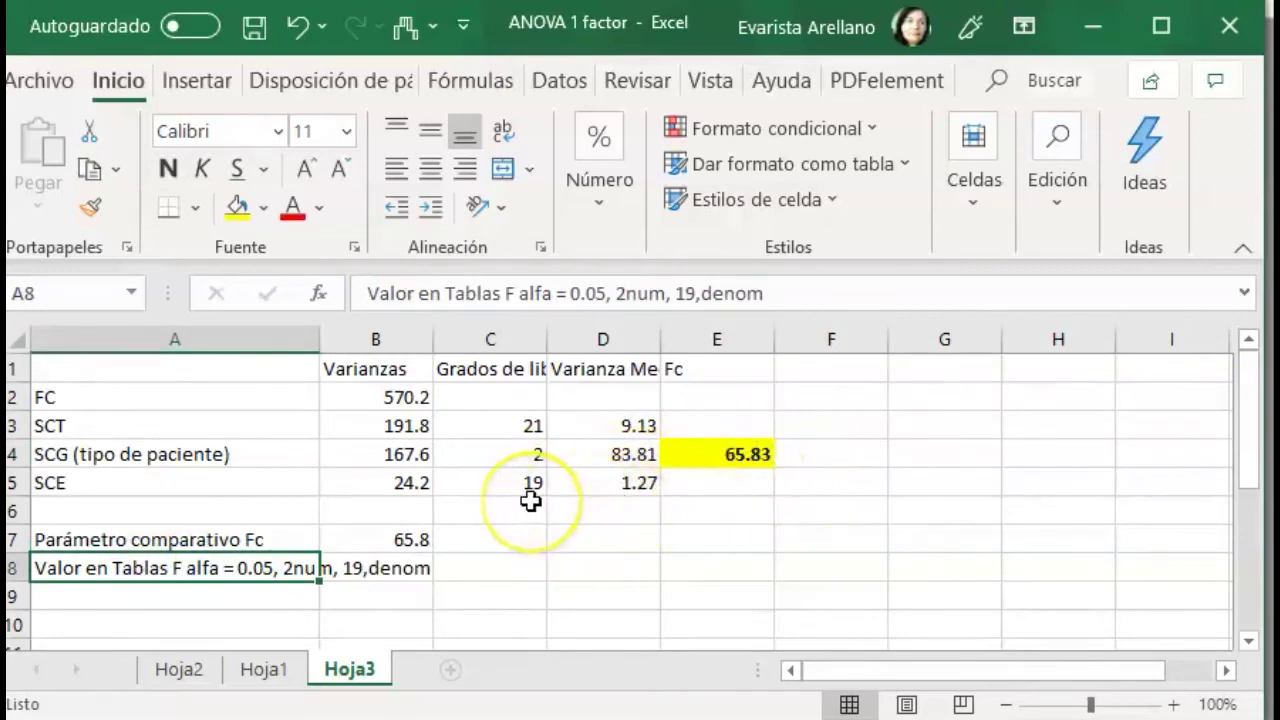
click(425, 568)
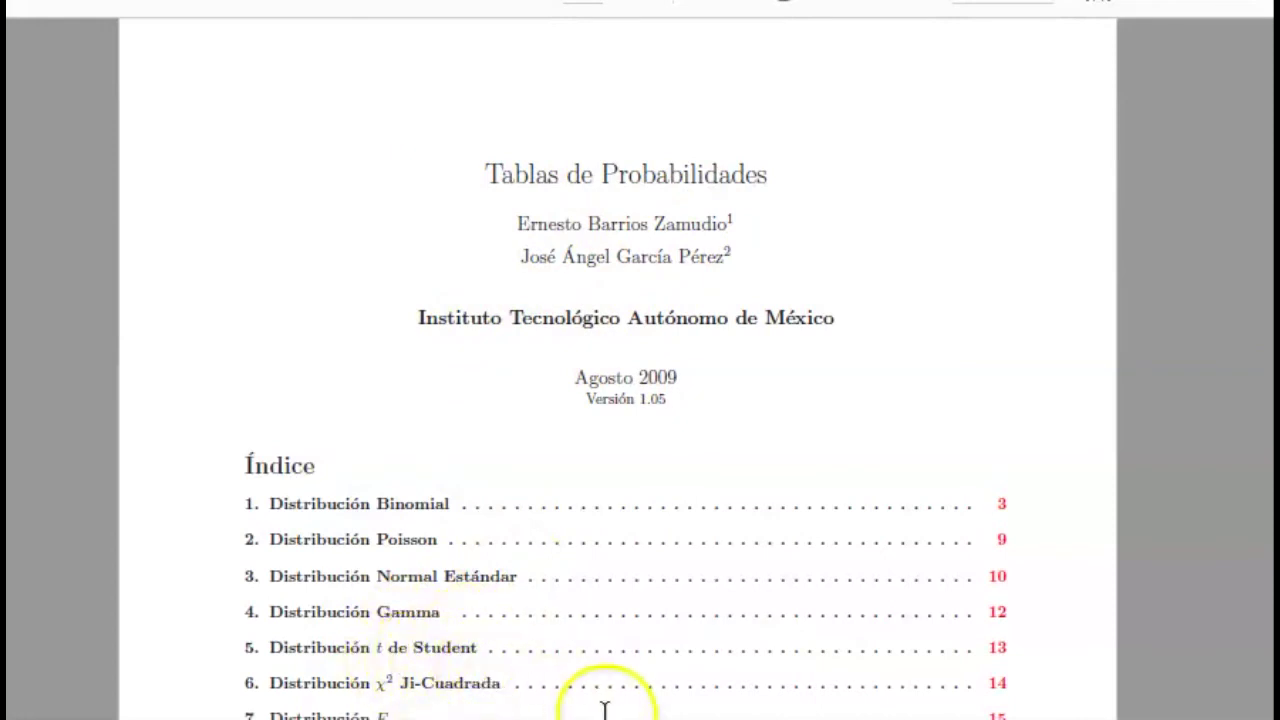
Step: Scroll the probability-tables PDF down to section 7, Distribución F, on page 15
scroll(604, 705, down, 1)
scroll(908, 677, down, 1)
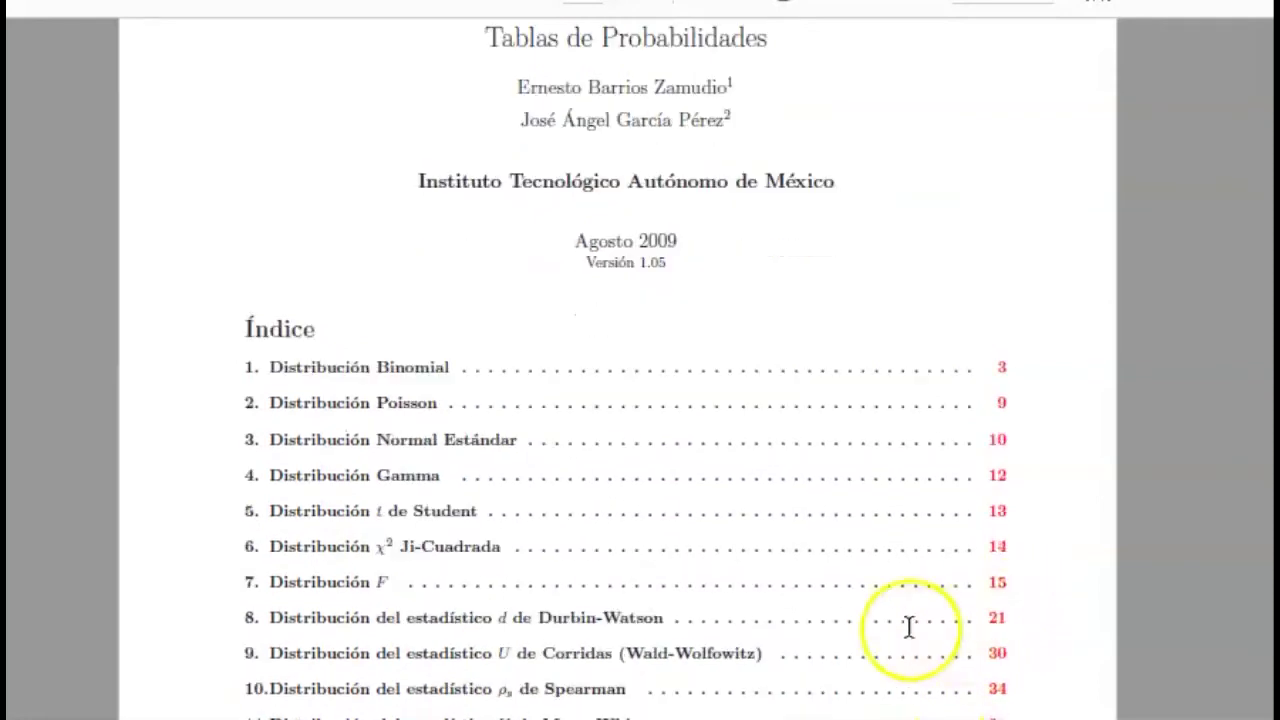
scroll(800, 510, down, 6)
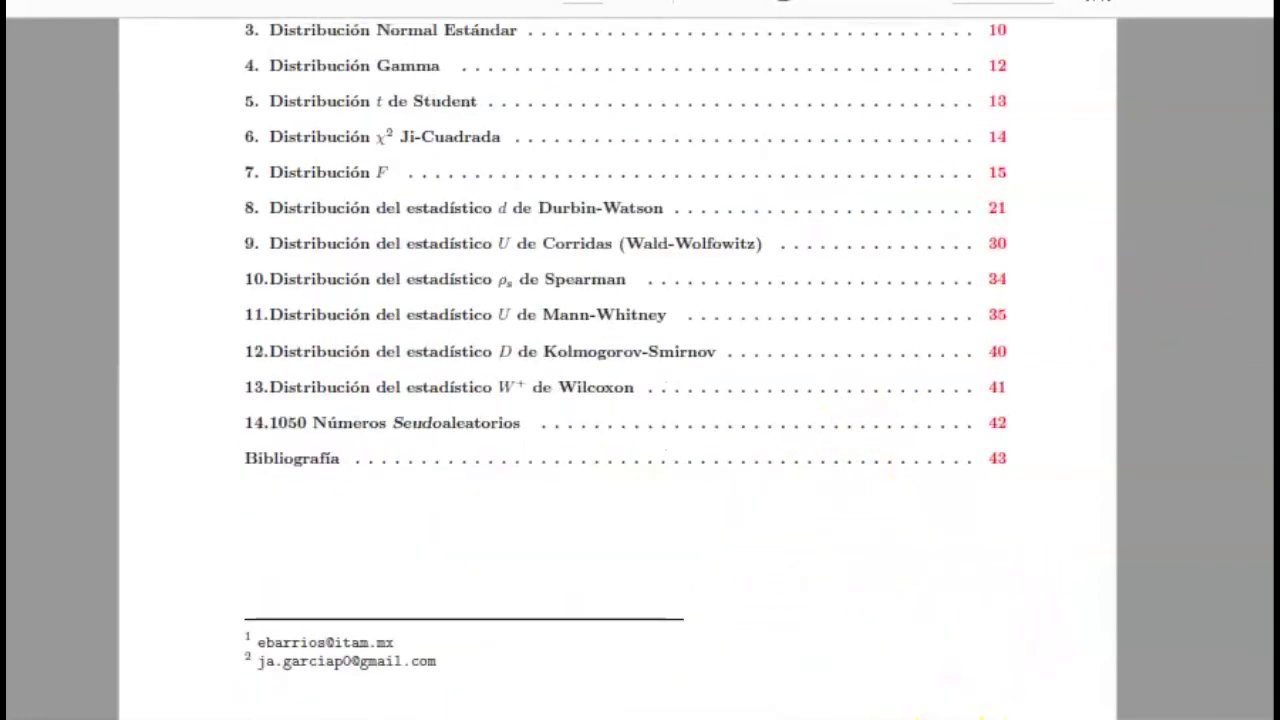
scroll(640, 400, down, 8)
scroll(640, 400, down, 6)
scroll(640, 400, down, 6)
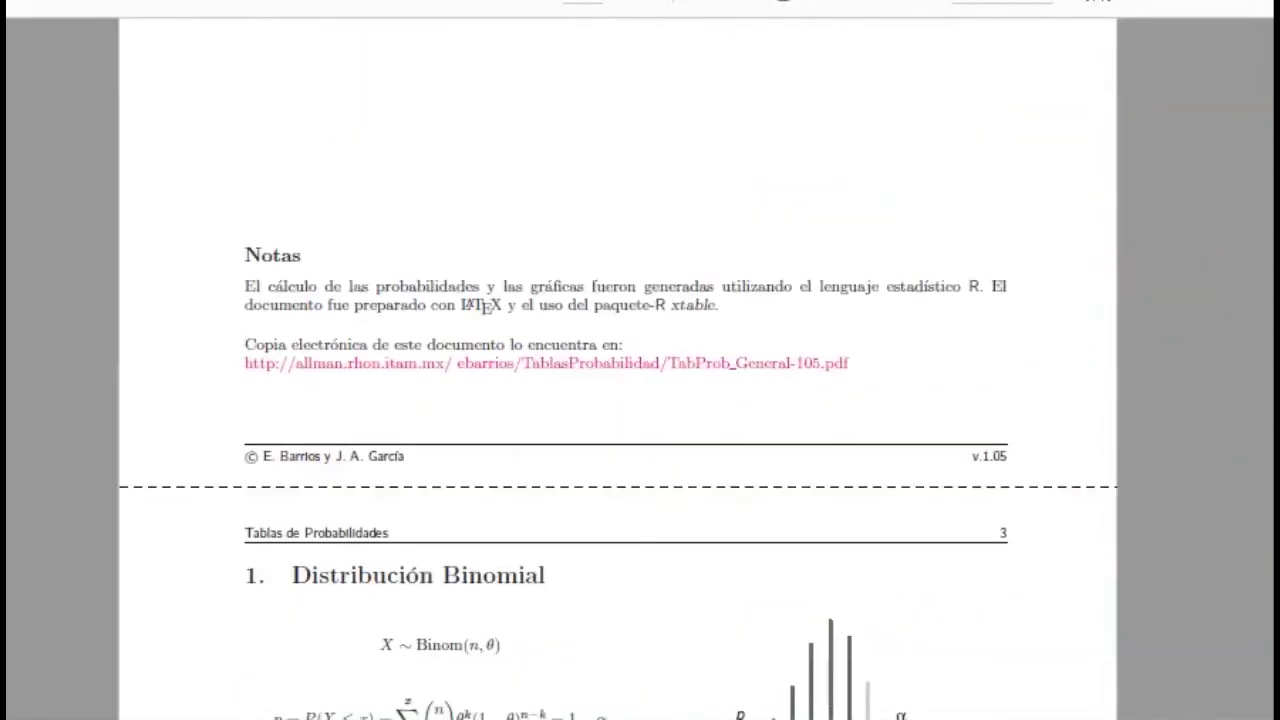
scroll(640, 400, down, 9)
scroll(640, 400, down, 1)
scroll(640, 400, down, 10)
scroll(640, 400, down, 1)
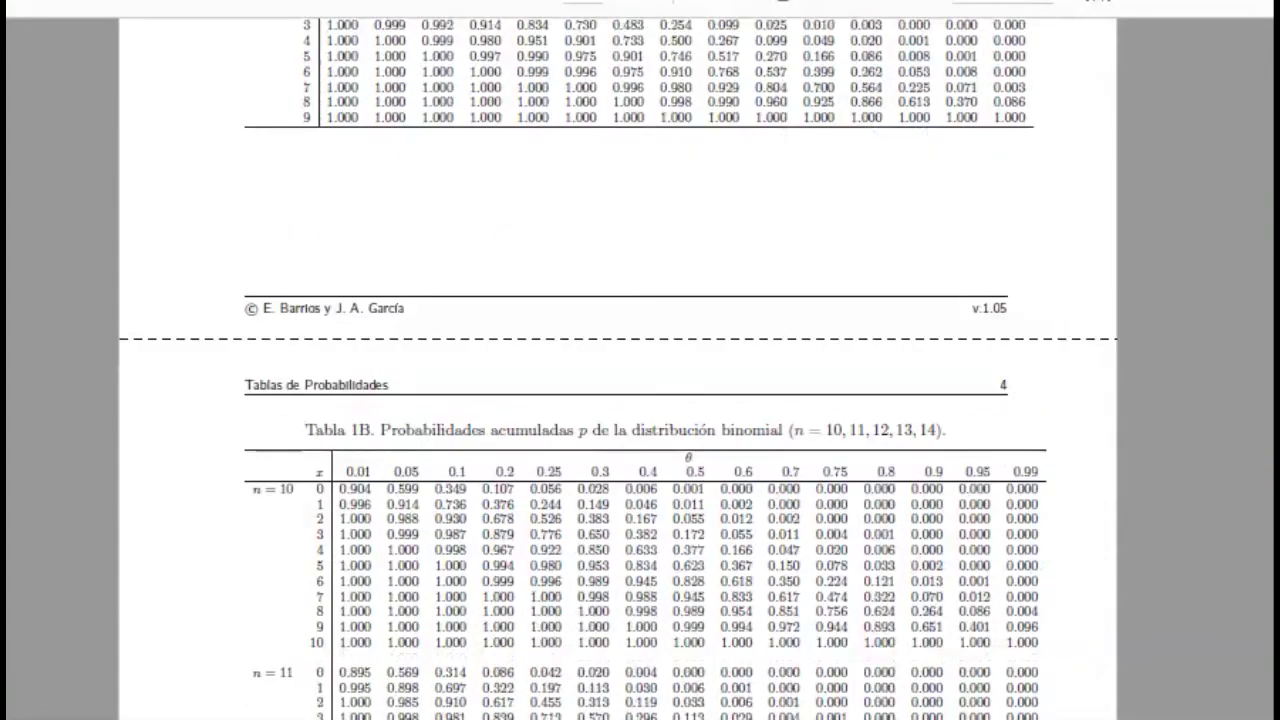
scroll(640, 400, down, 4)
scroll(640, 400, down, 15)
scroll(640, 400, down, 5)
scroll(640, 400, down, 10)
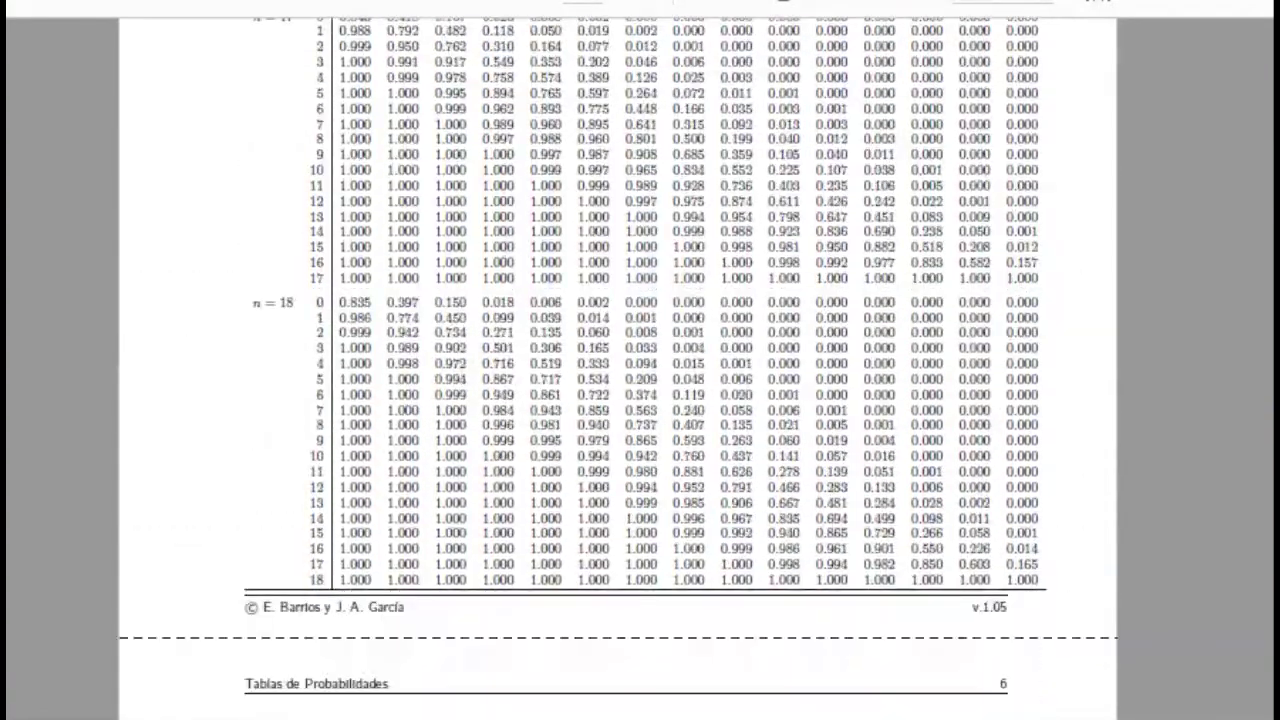
scroll(640, 400, down, 5)
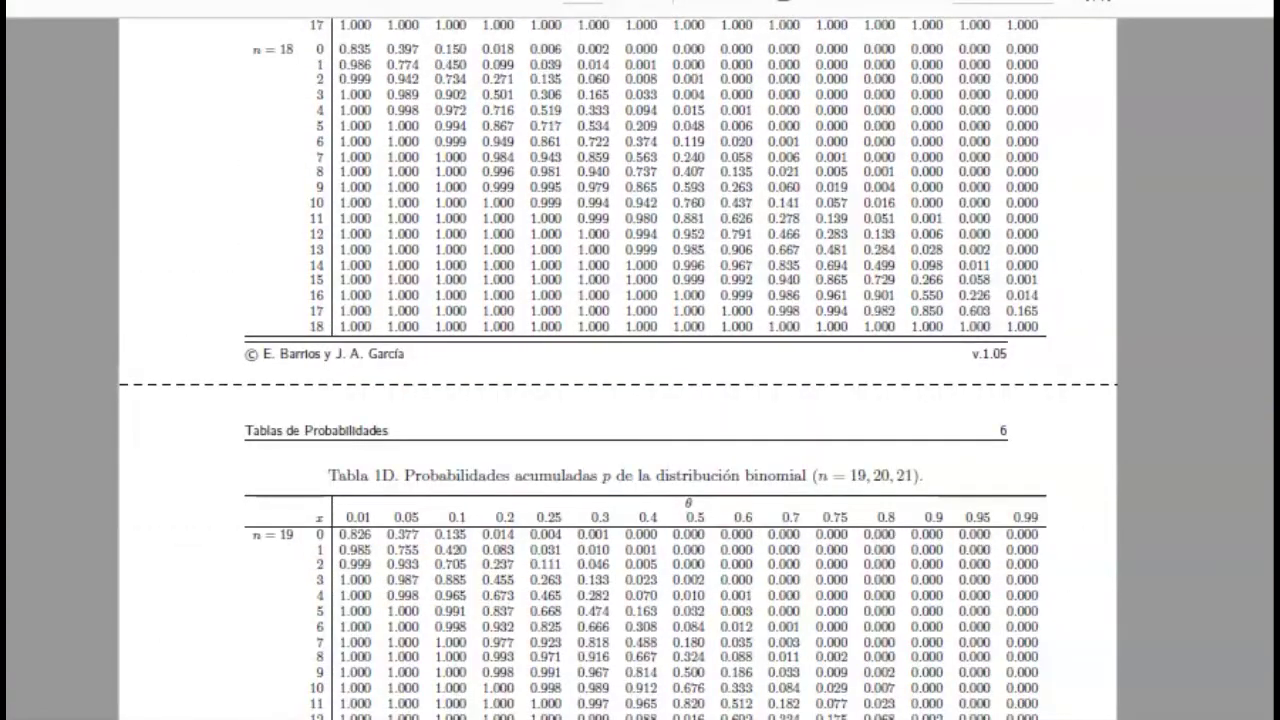
scroll(640, 400, down, 5)
scroll(640, 400, down, 7)
scroll(640, 400, down, 10)
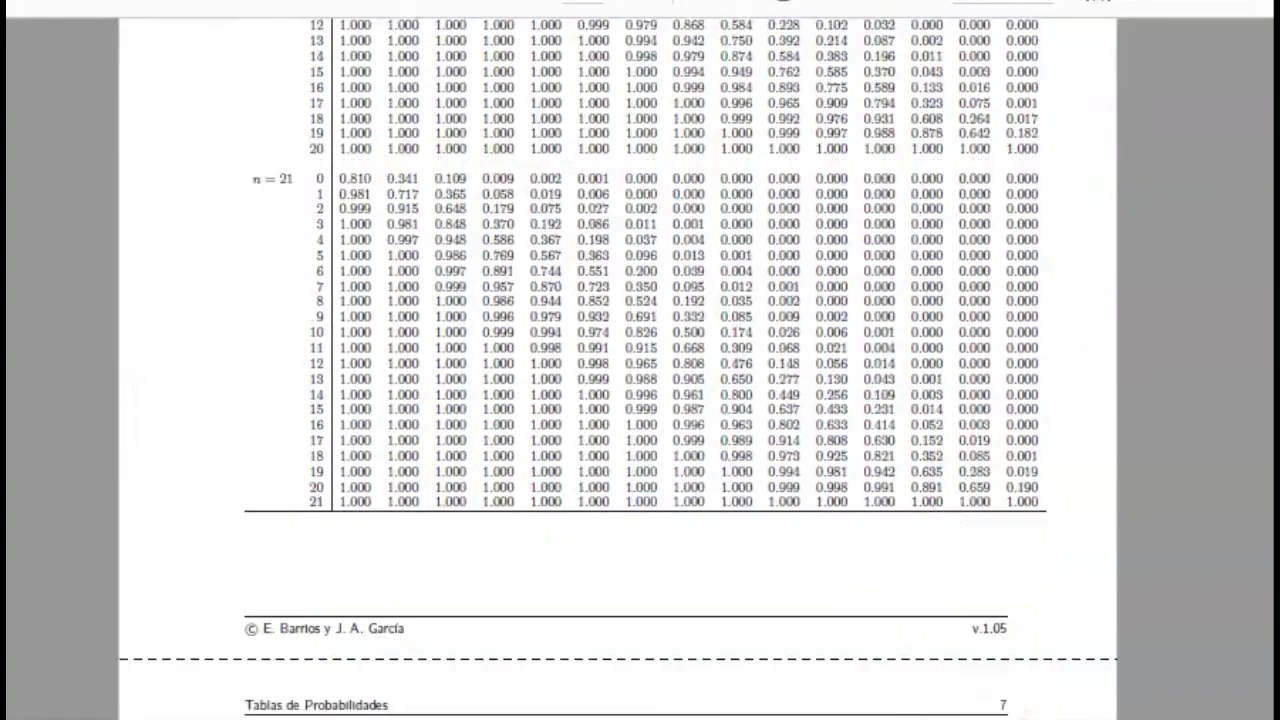
scroll(640, 400, down, 1)
scroll(640, 400, down, 10)
scroll(640, 400, down, 5)
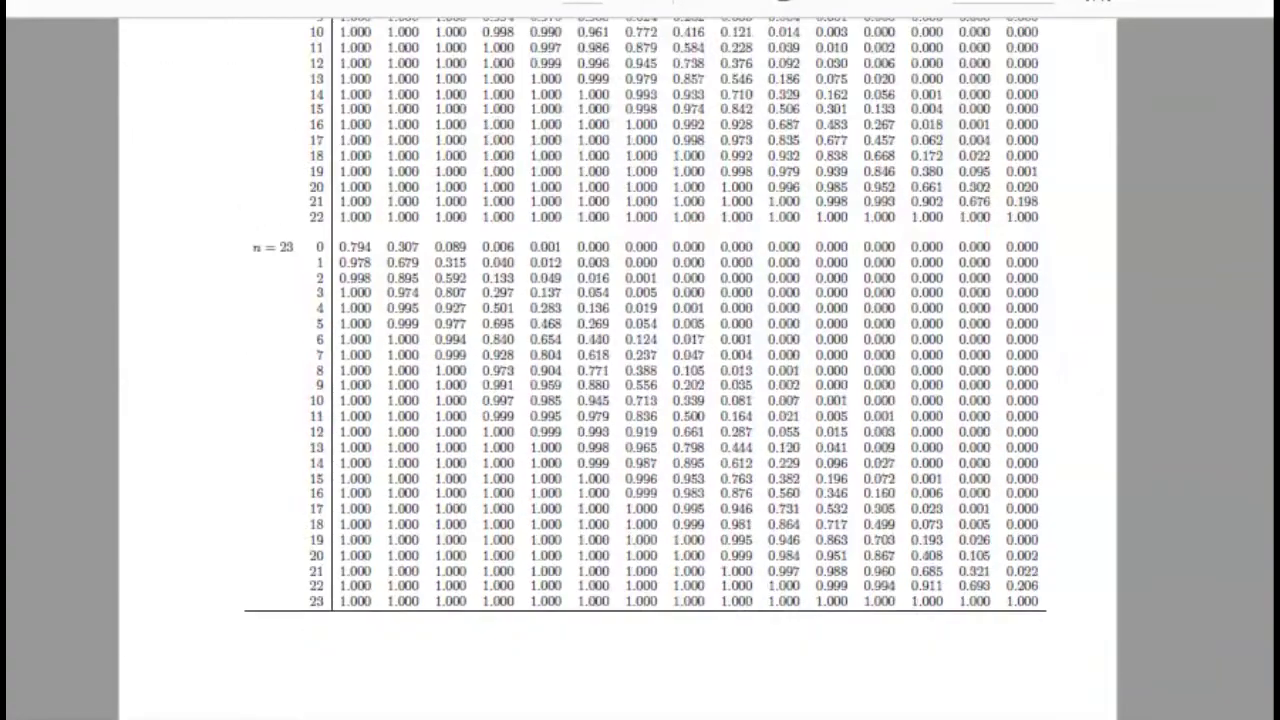
scroll(640, 400, down, 12)
scroll(640, 400, down, 12)
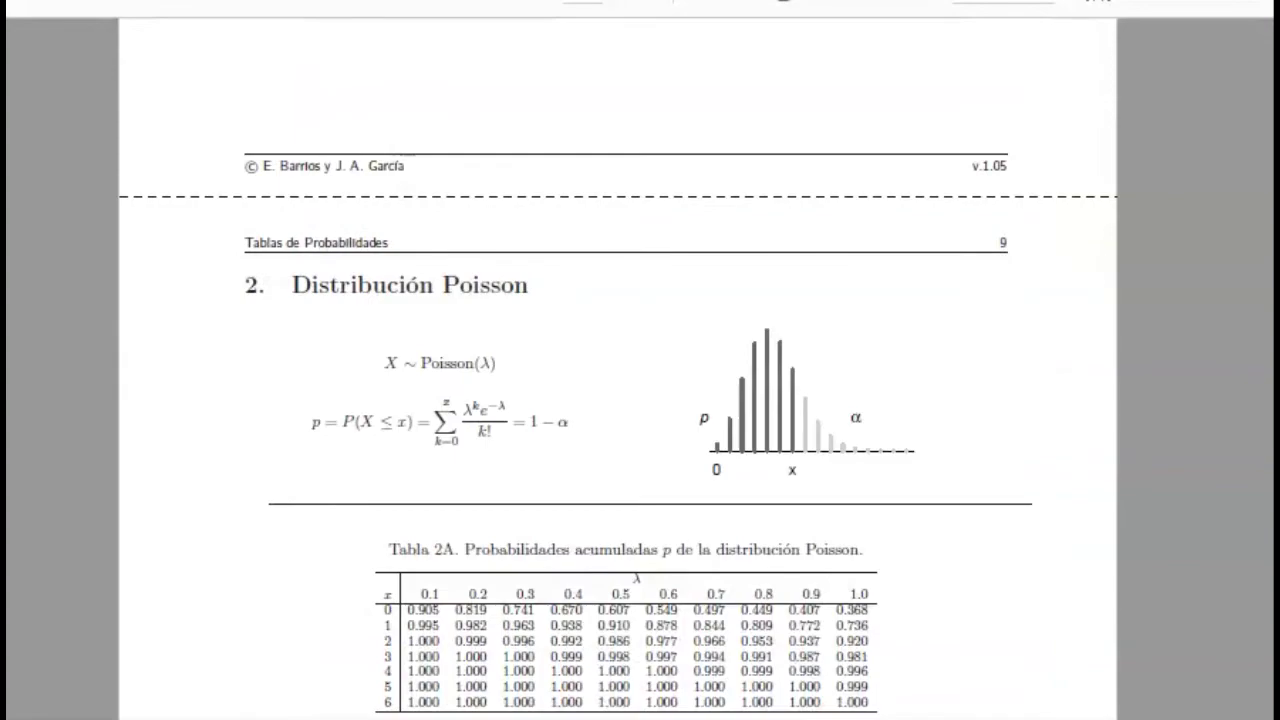
scroll(640, 400, up, 2)
scroll(640, 400, down, 13)
scroll(640, 400, down, 6)
scroll(640, 400, down, 3)
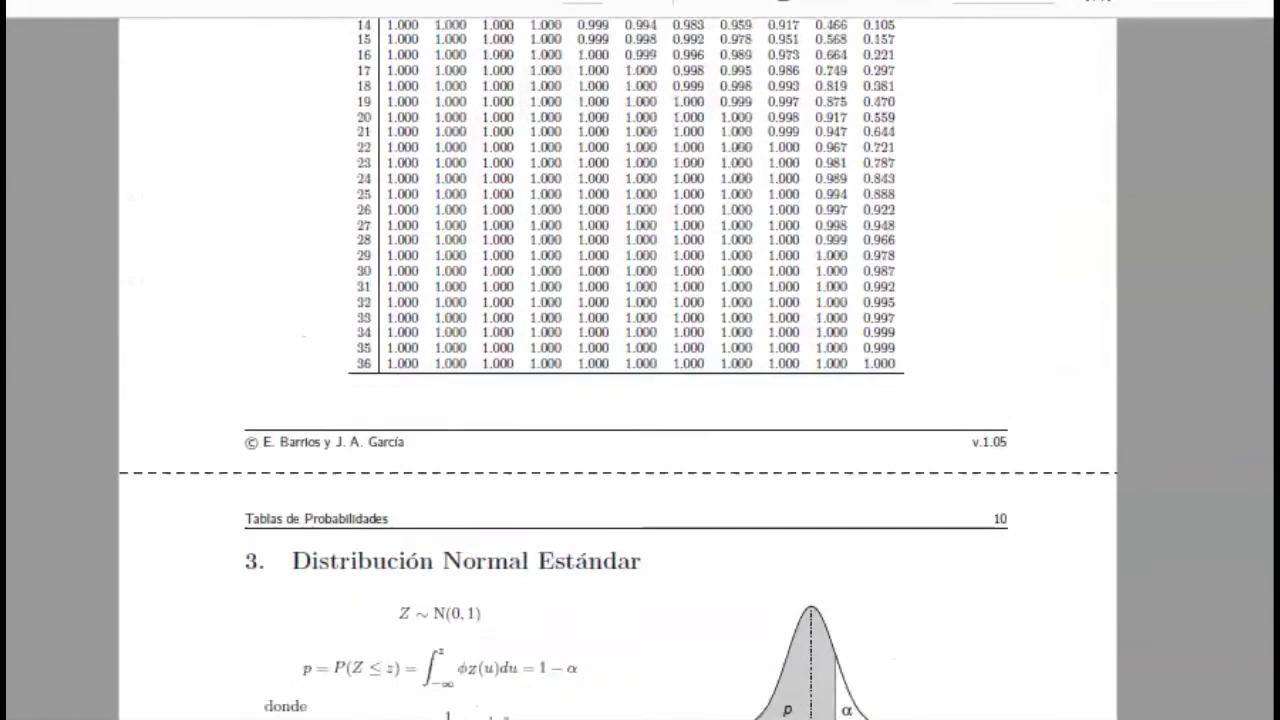
scroll(640, 400, down, 10)
scroll(640, 400, down, 14)
scroll(640, 400, down, 7)
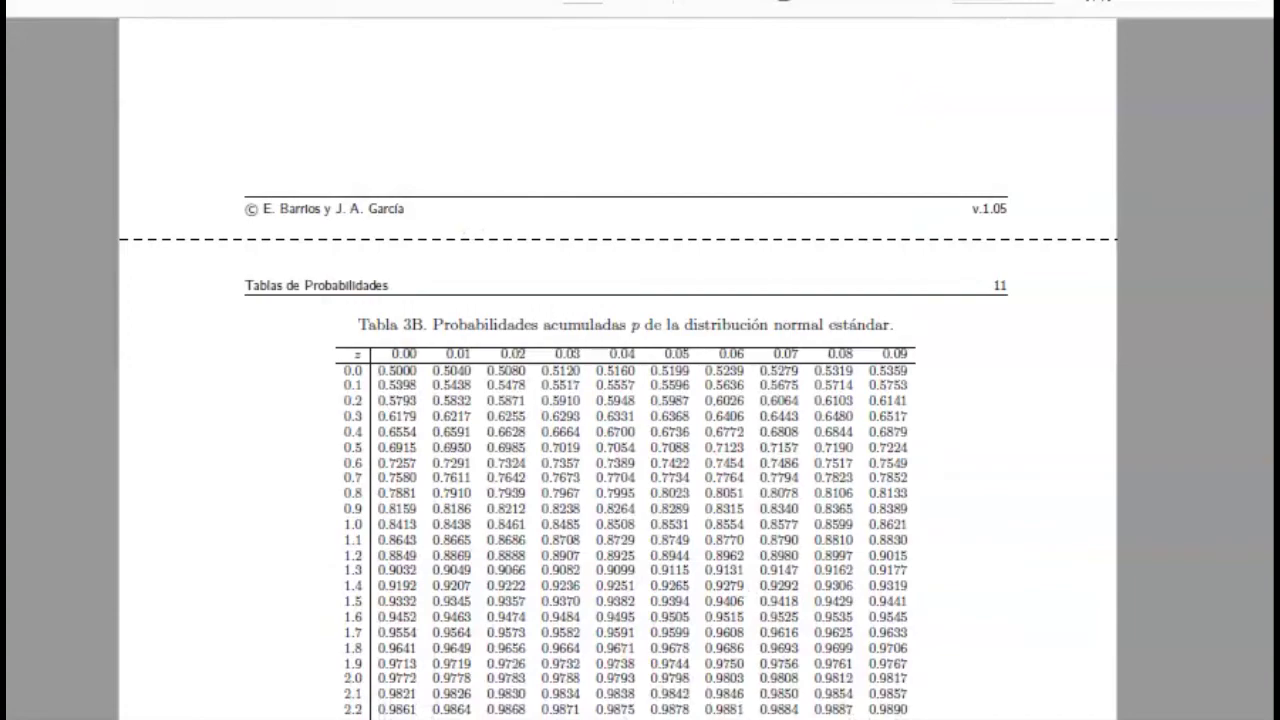
scroll(640, 400, down, 12)
scroll(640, 400, down, 3)
scroll(640, 400, down, 11)
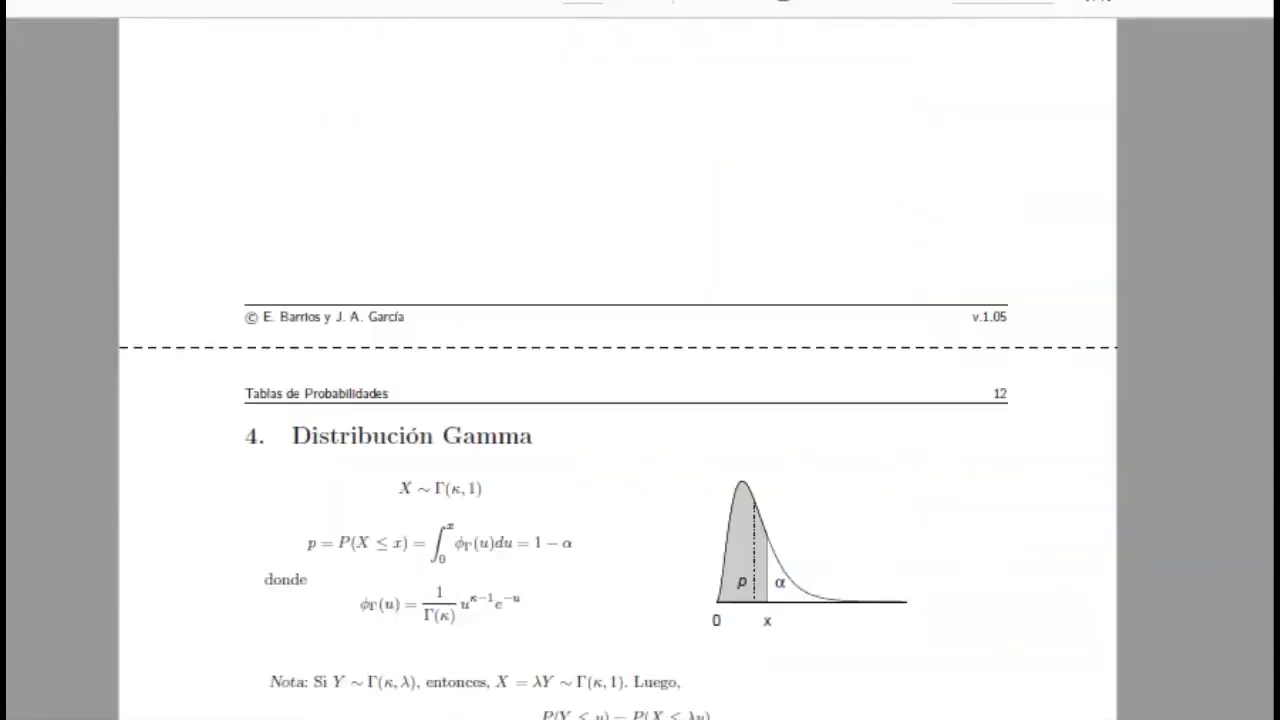
scroll(640, 400, down, 2)
scroll(640, 400, down, 14)
scroll(640, 400, down, 8)
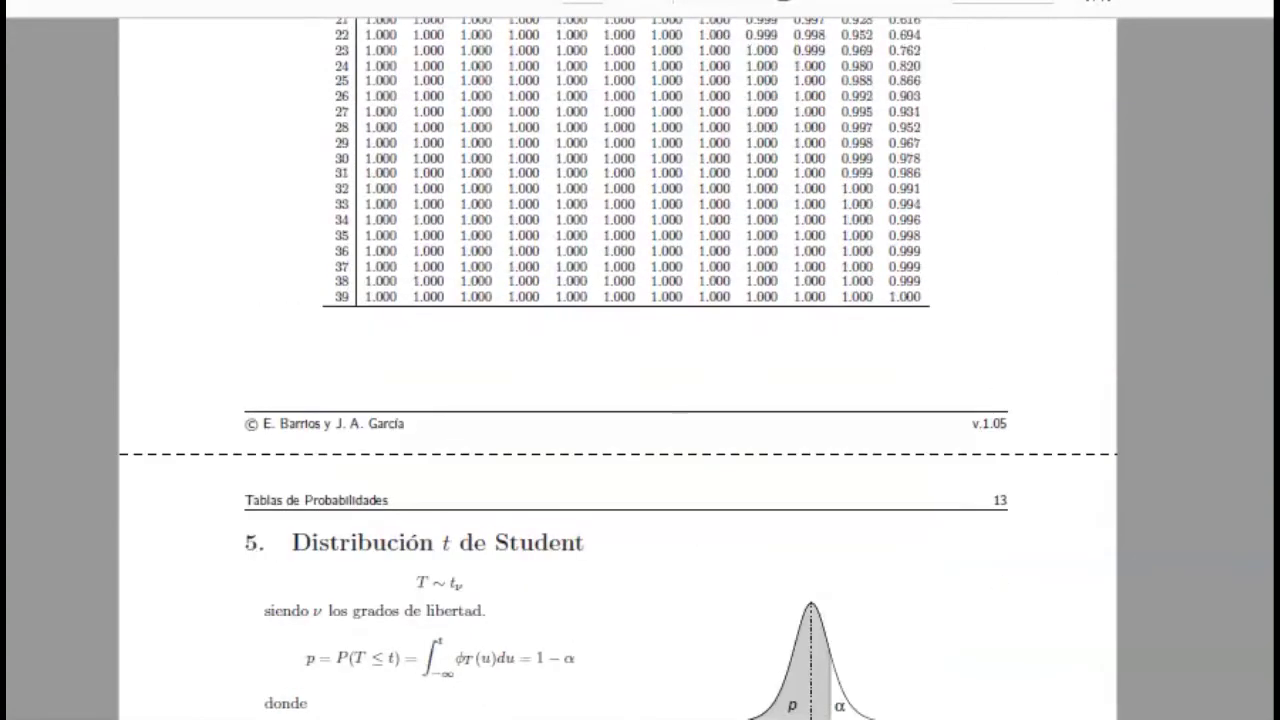
scroll(640, 400, down, 12)
scroll(640, 400, down, 3)
scroll(640, 400, down, 5)
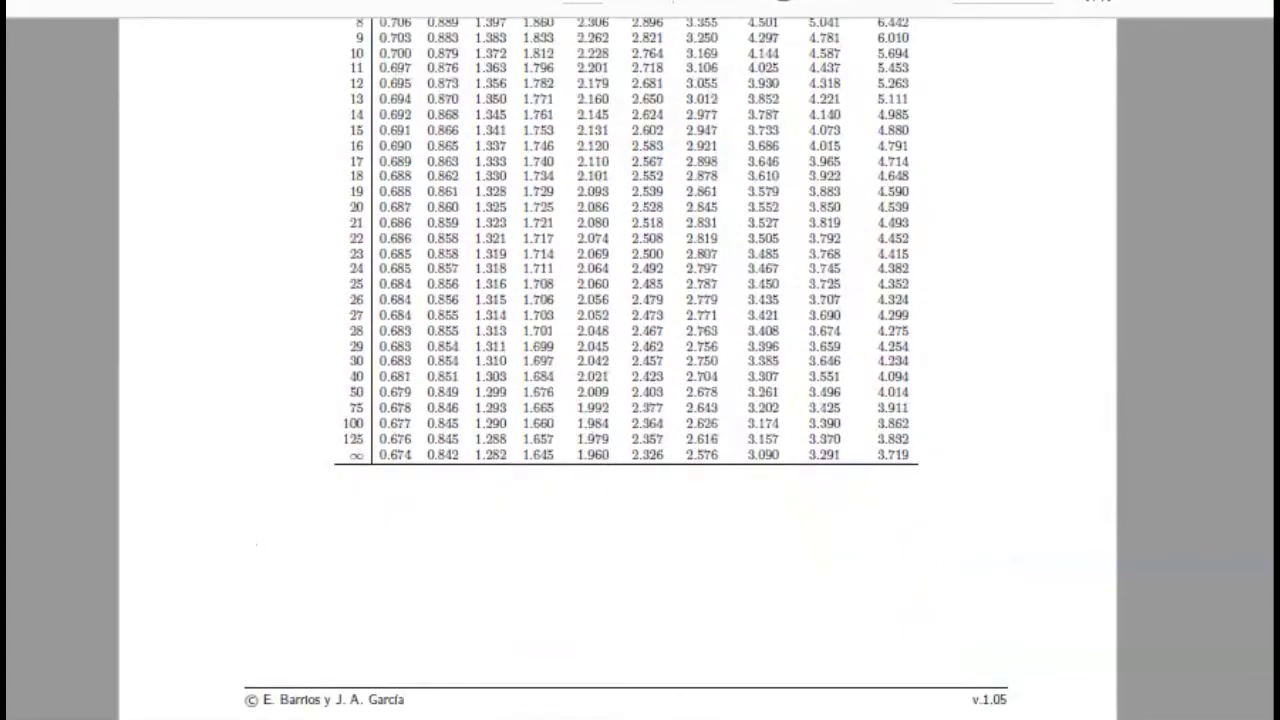
scroll(640, 400, down, 6)
scroll(640, 400, down, 1)
scroll(640, 400, down, 3)
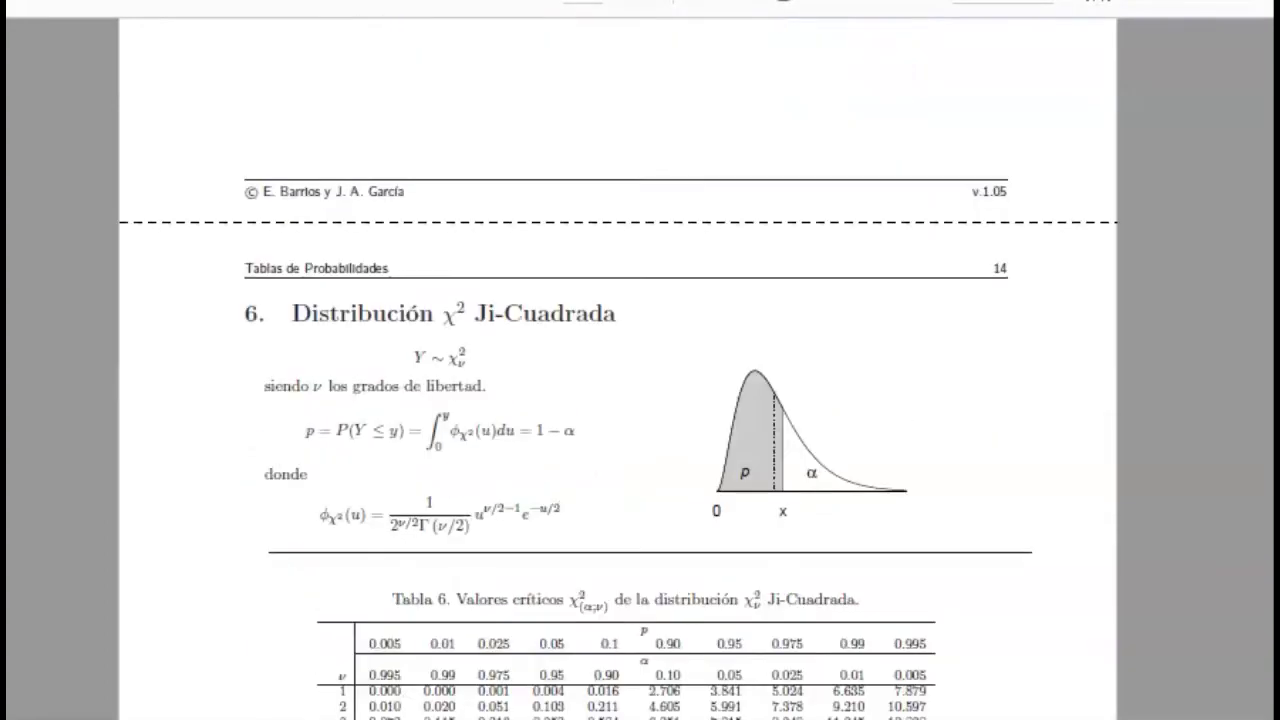
scroll(640, 400, down, 7)
scroll(640, 400, down, 8)
scroll(640, 400, down, 6)
scroll(640, 400, down, 4)
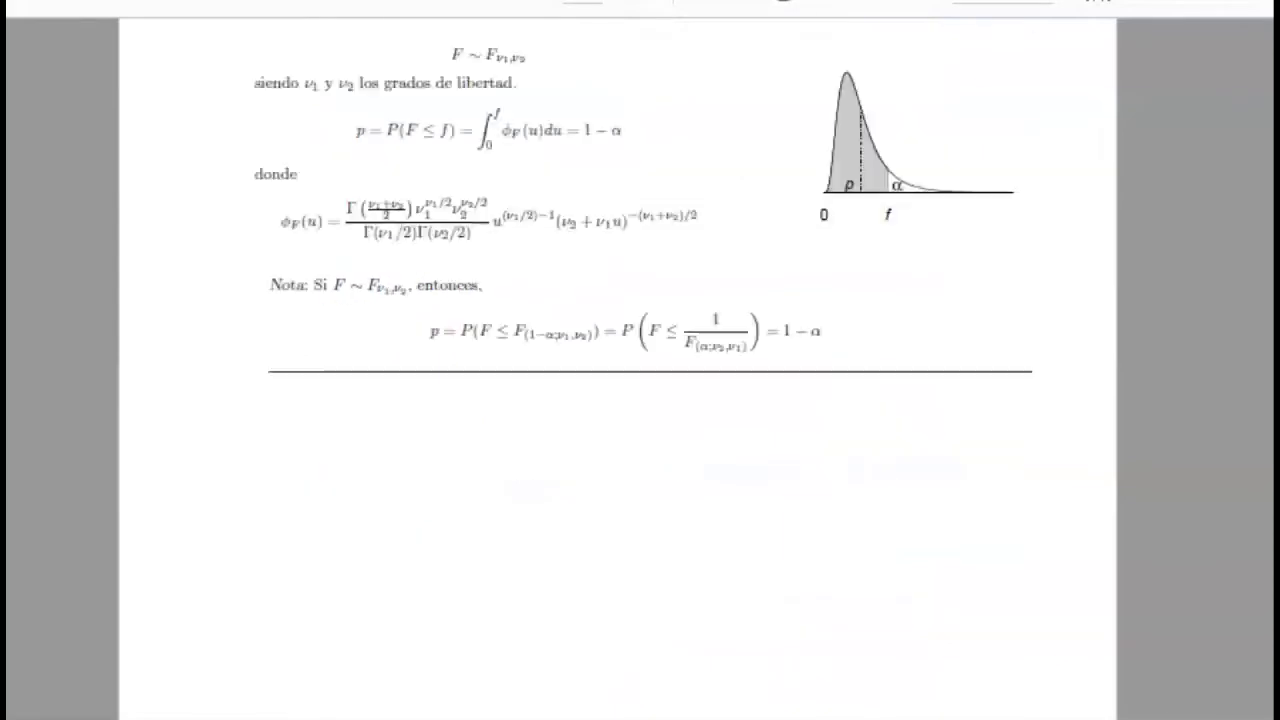
scroll(640, 400, down, 8)
Step: Scroll the PDF past Tabla 7A until Tabla 7B (α = 0.05) is fully visible down to ∞
scroll(640, 400, up, 15)
scroll(640, 400, down, 10)
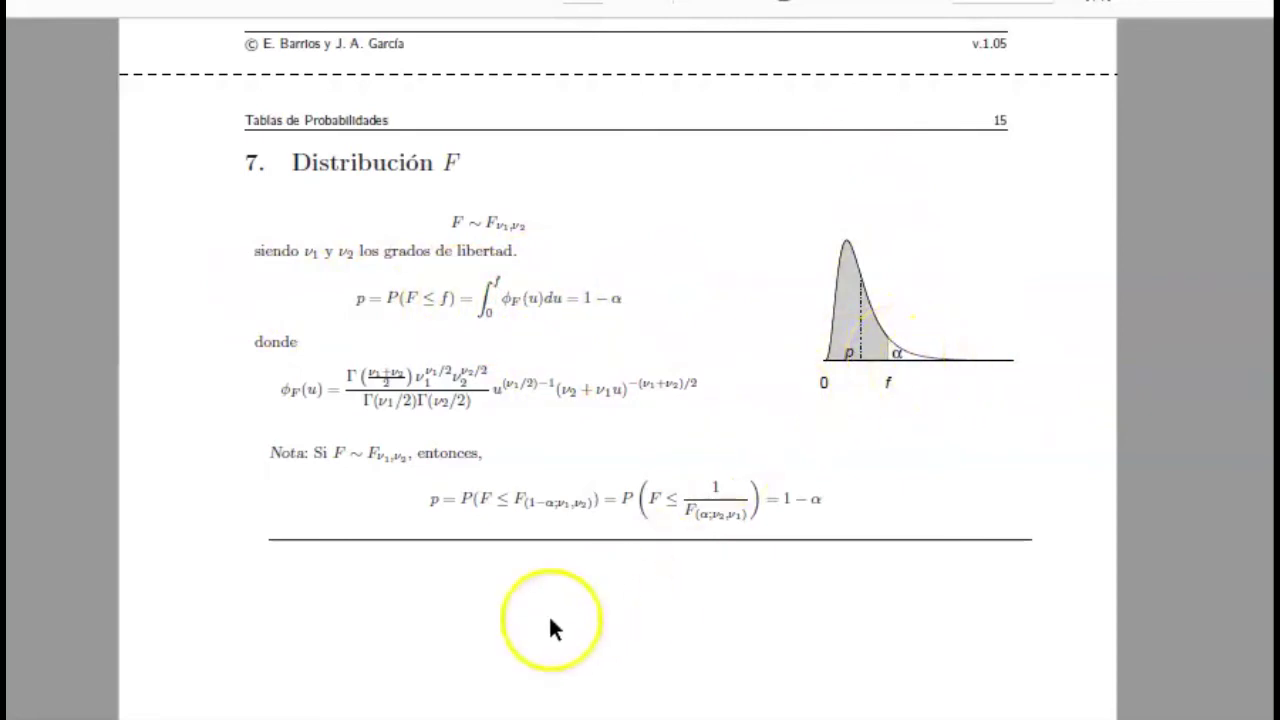
scroll(468, 485, down, 1)
scroll(540, 540, down, 6)
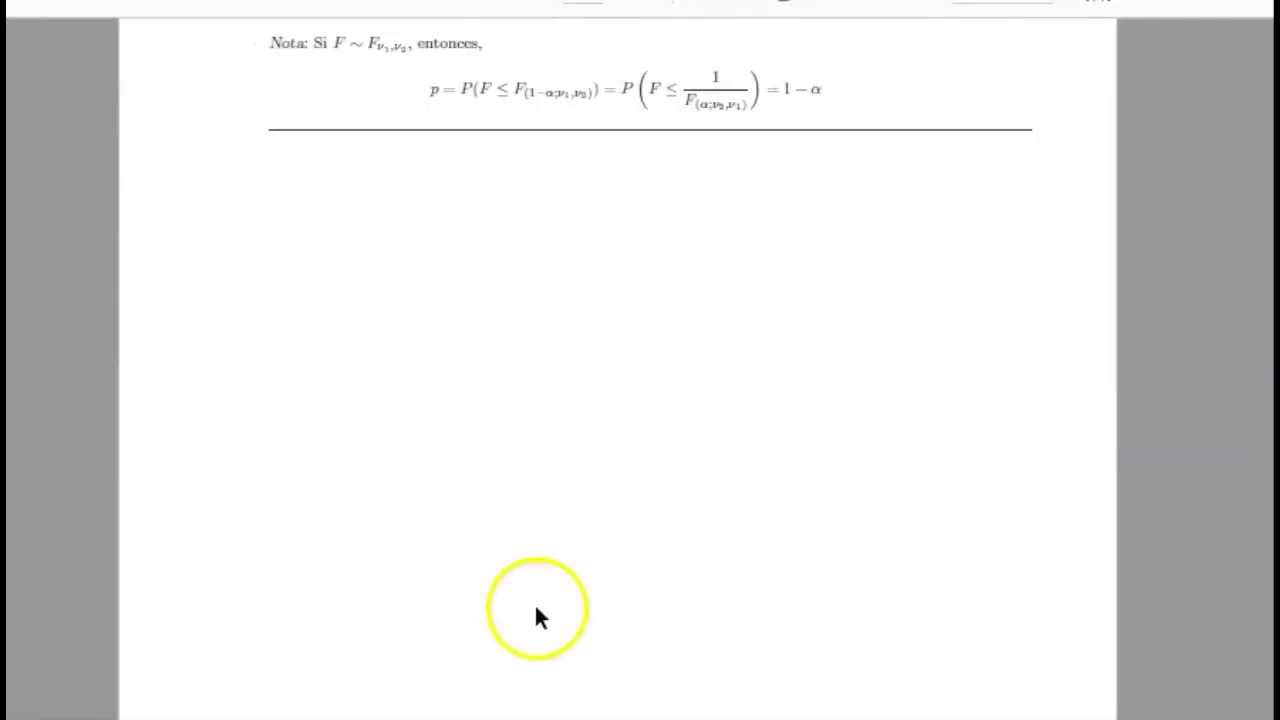
scroll(533, 607, down, 3)
scroll(530, 620, down, 5)
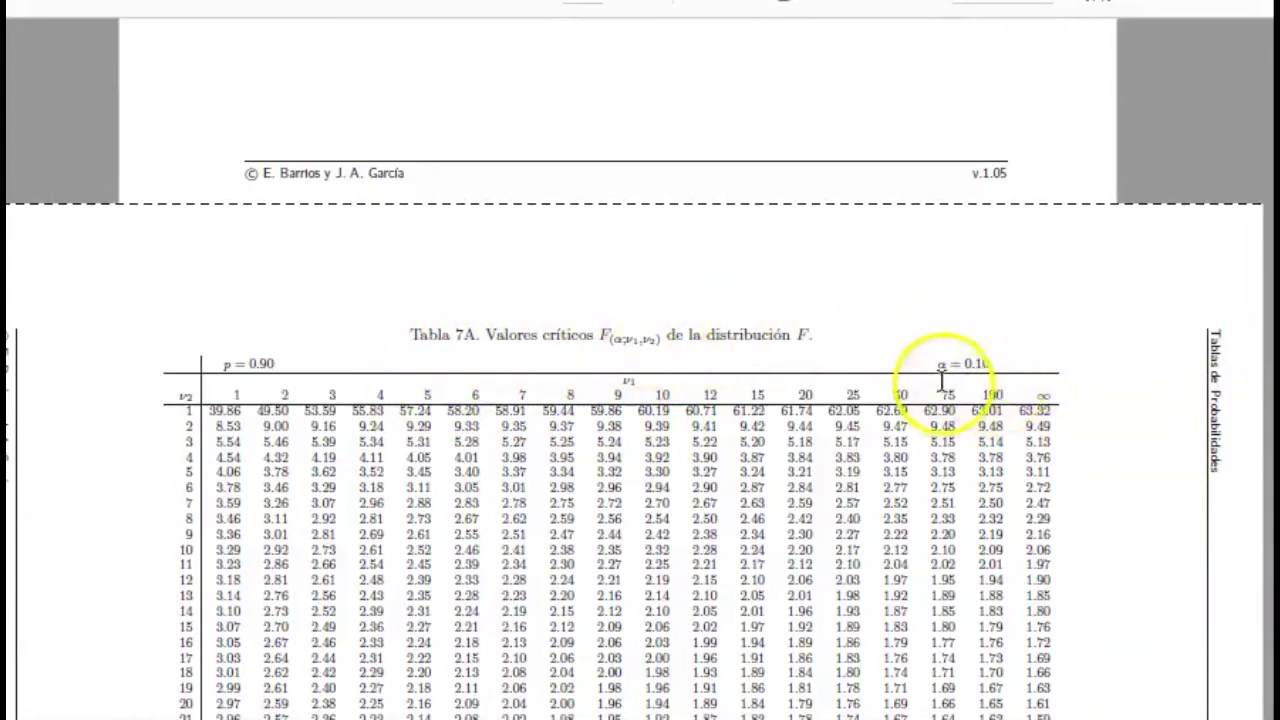
scroll(900, 465, down, 5)
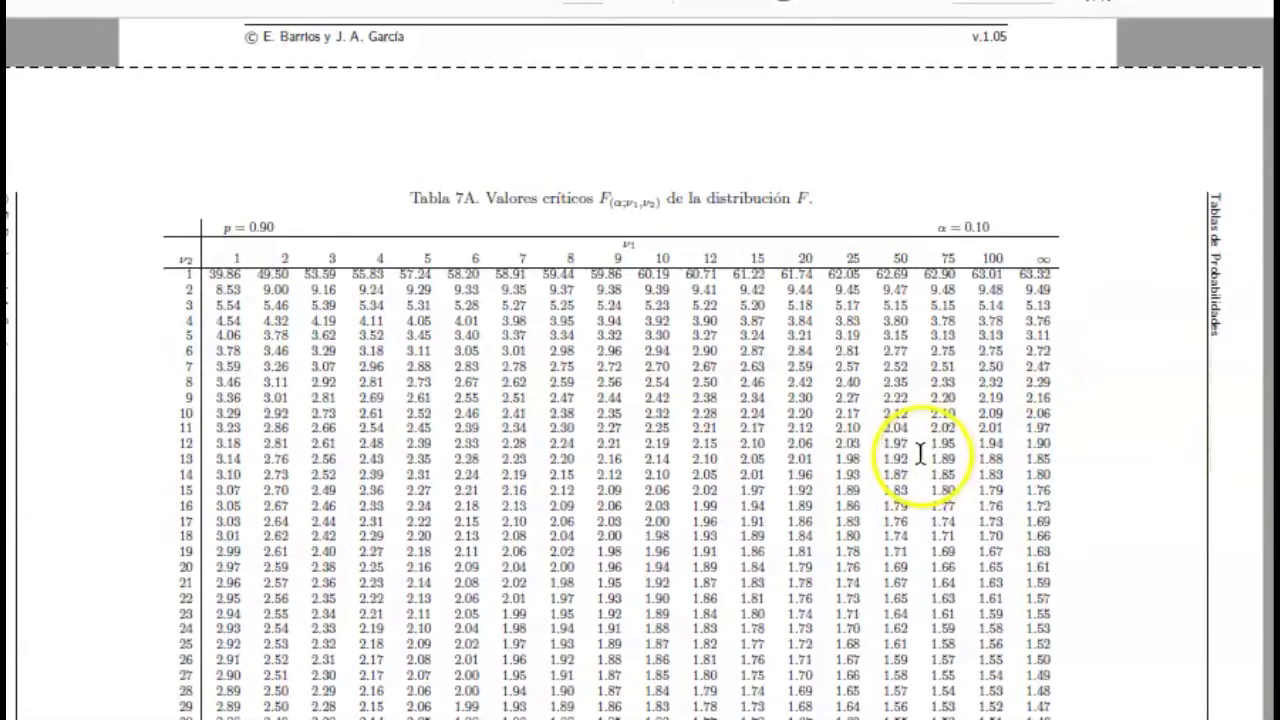
scroll(920, 453, down, 5)
scroll(922, 460, down, 5)
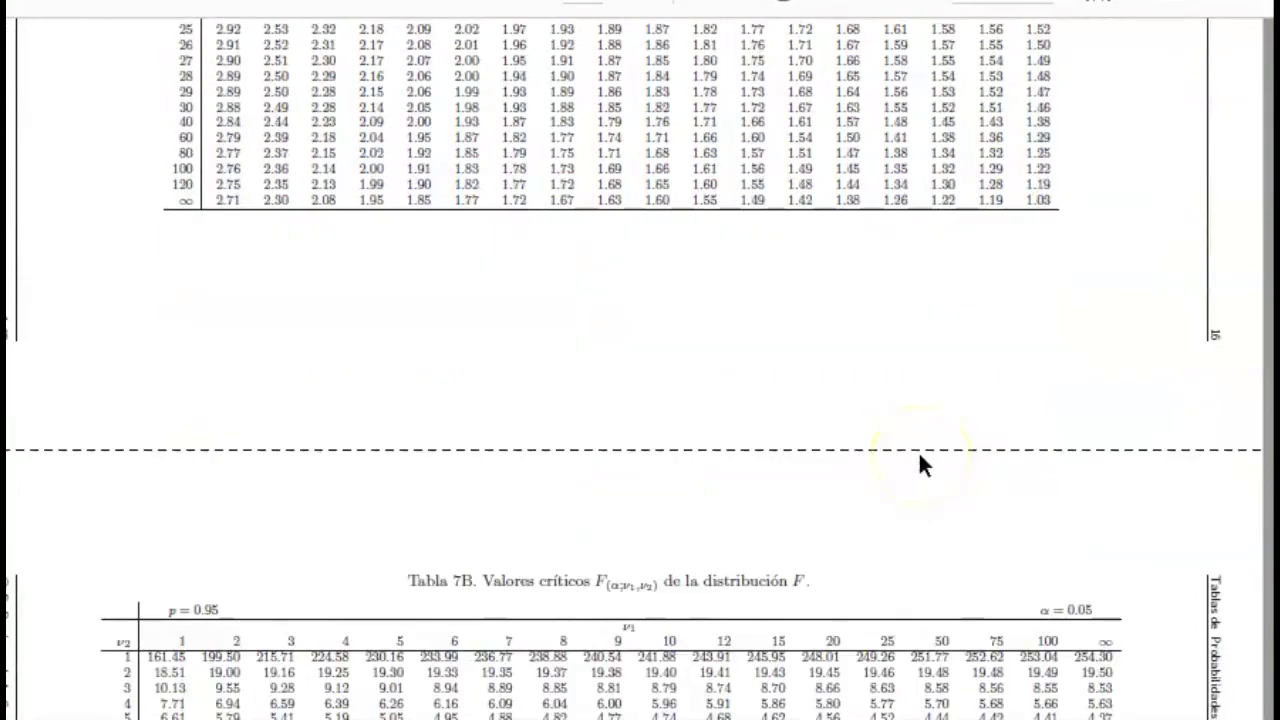
scroll(919, 456, down, 4)
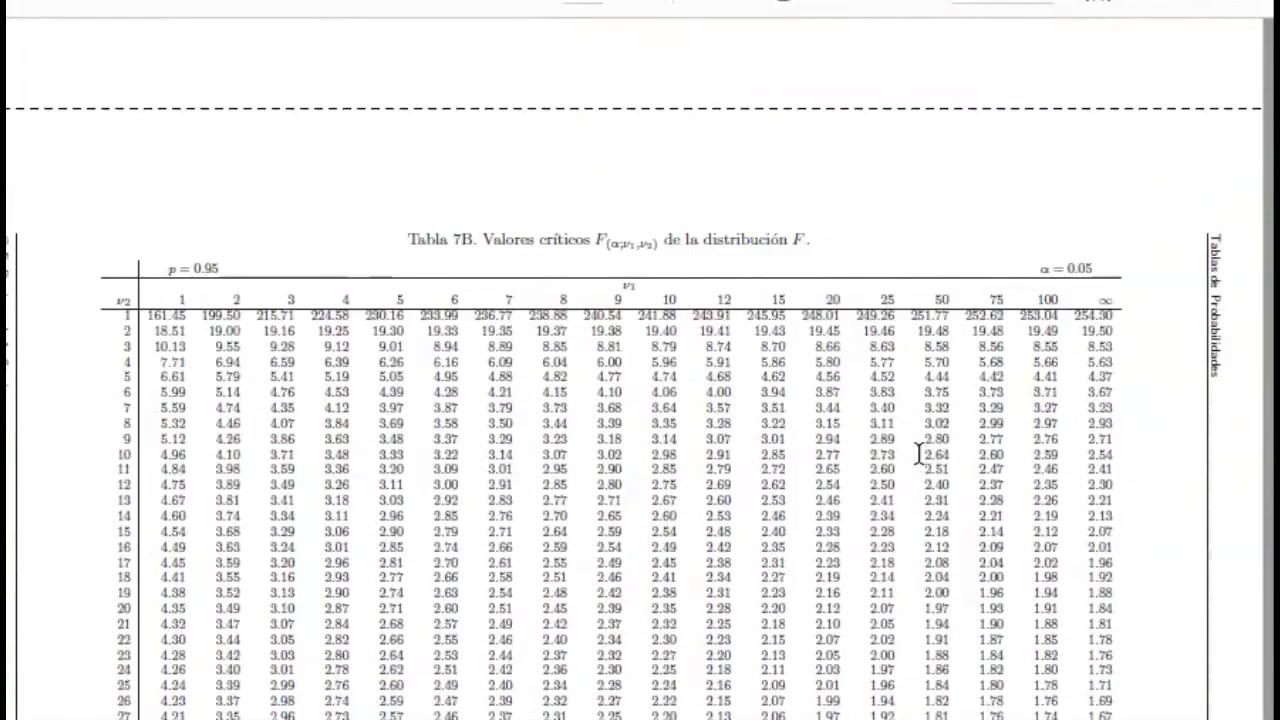
scroll(913, 451, down, 2)
scroll(913, 451, down, 1)
scroll(913, 451, down, 1)
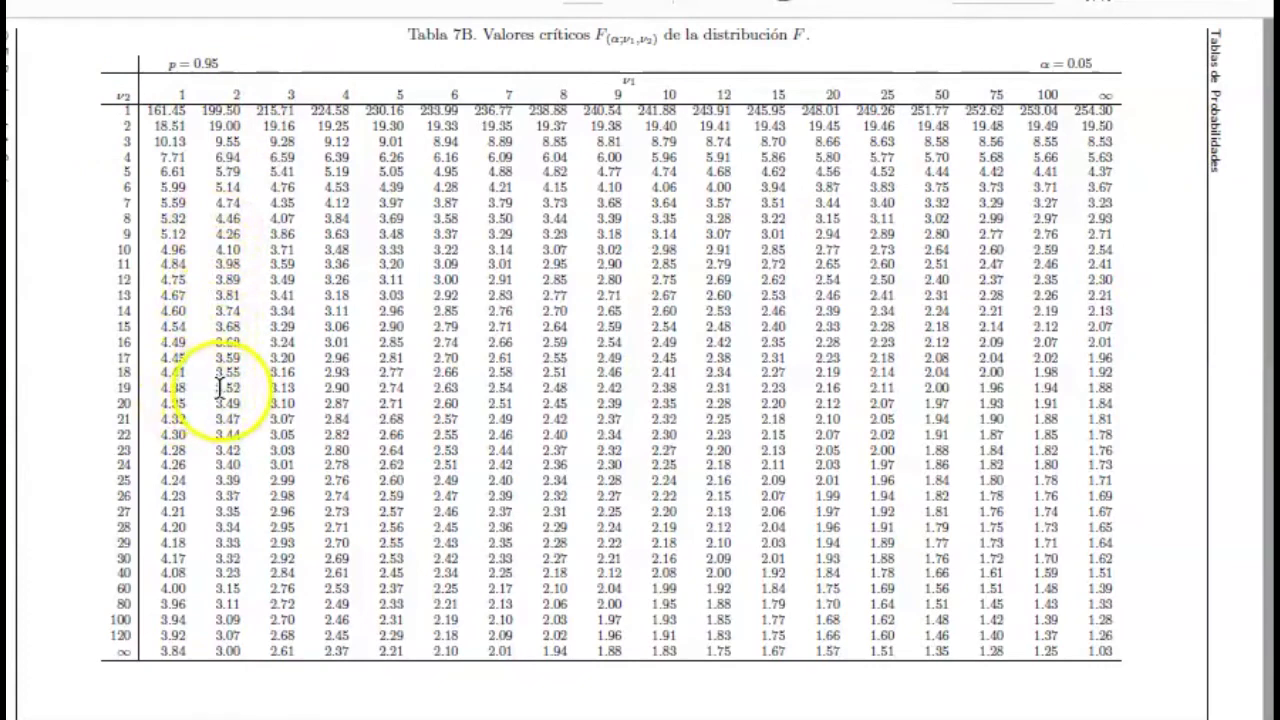
Step: Highlight the critical value 3.52 for 2 and 19 degrees of freedom, then return to Excel
drag(220, 388, 247, 386)
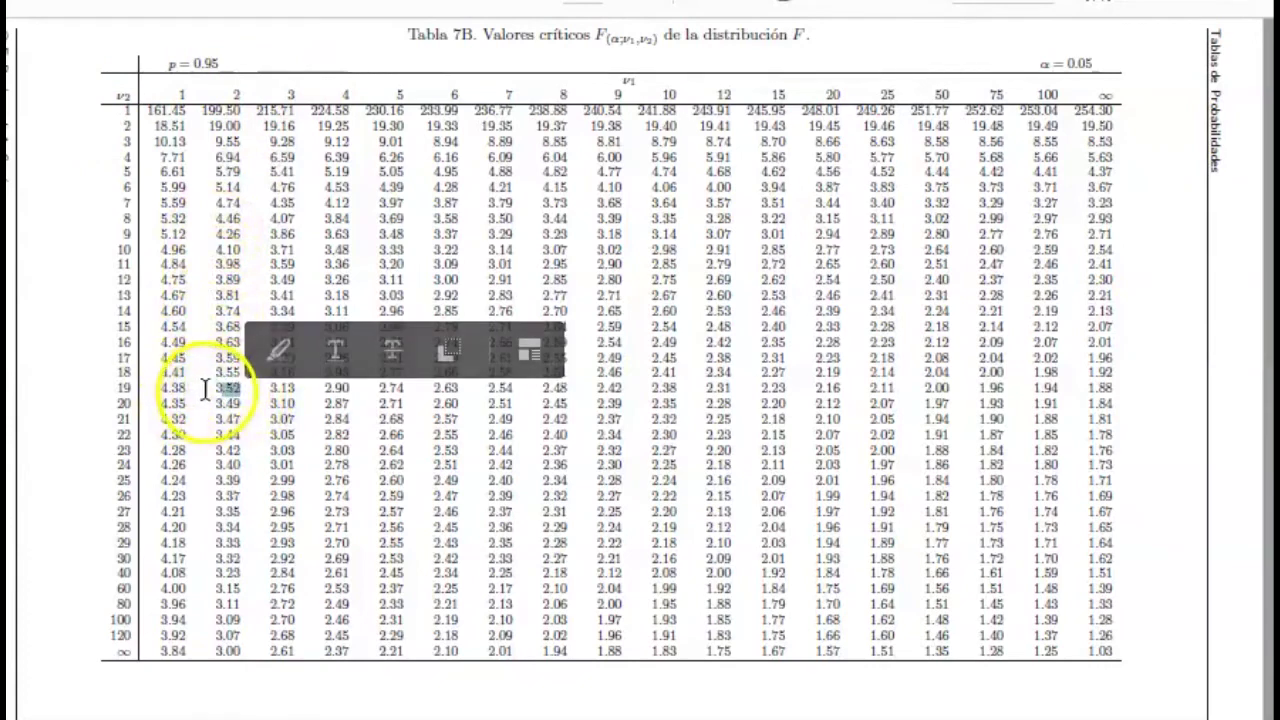
mouse_move(213, 388)
mouse_down()
mouse_move(249, 388)
mouse_move(214, 388)
mouse_up()
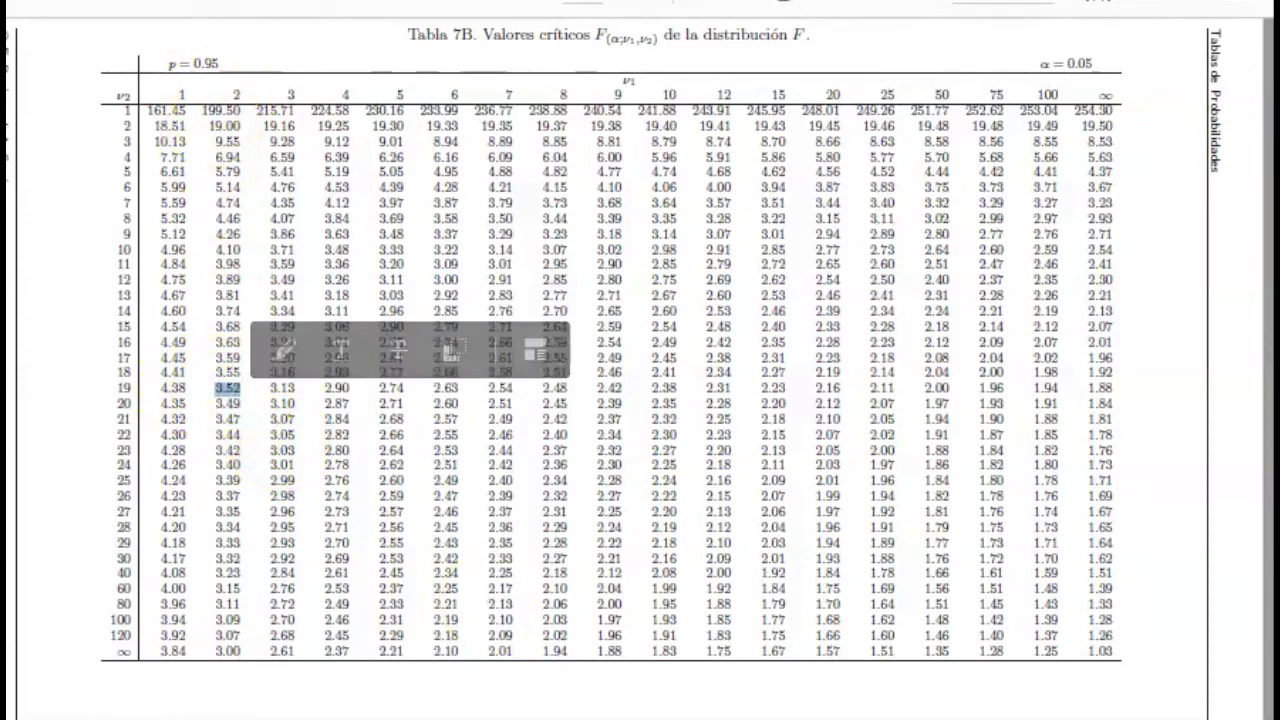
key(alt+Tab)
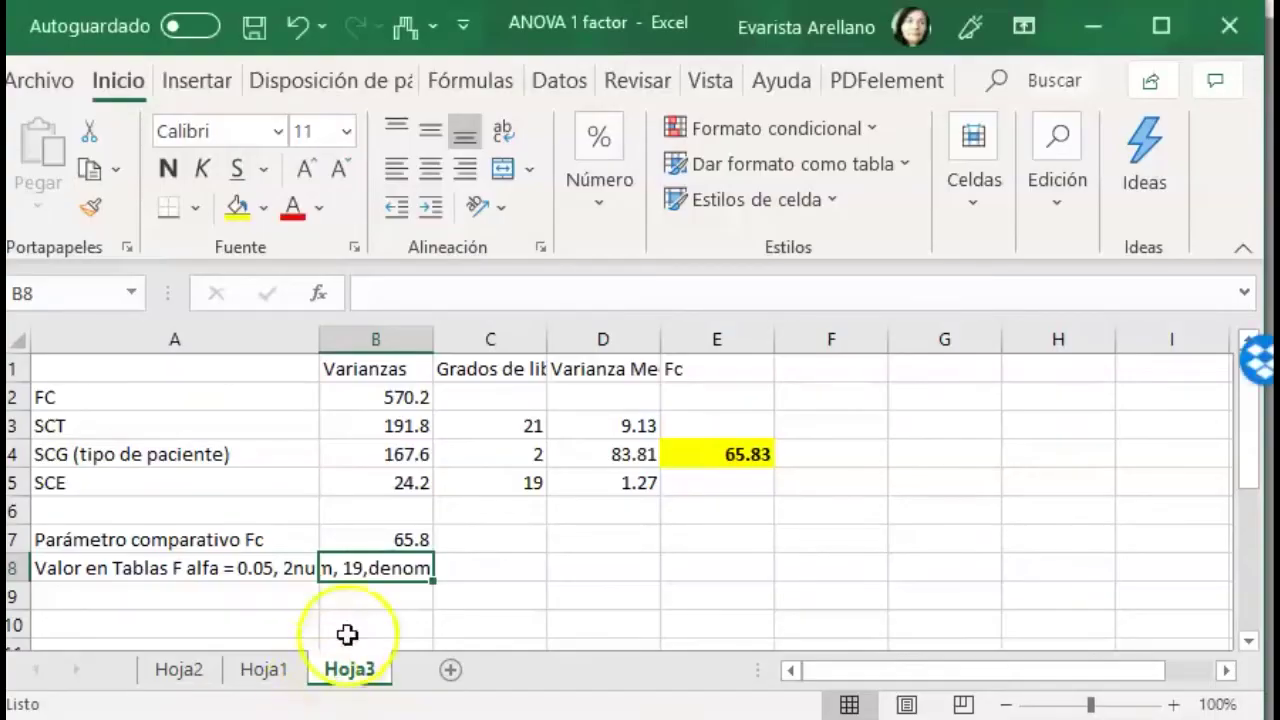
Step: Enter the tabulated F critical value 3.52 in B8, shown as 3.5
text(3.52)
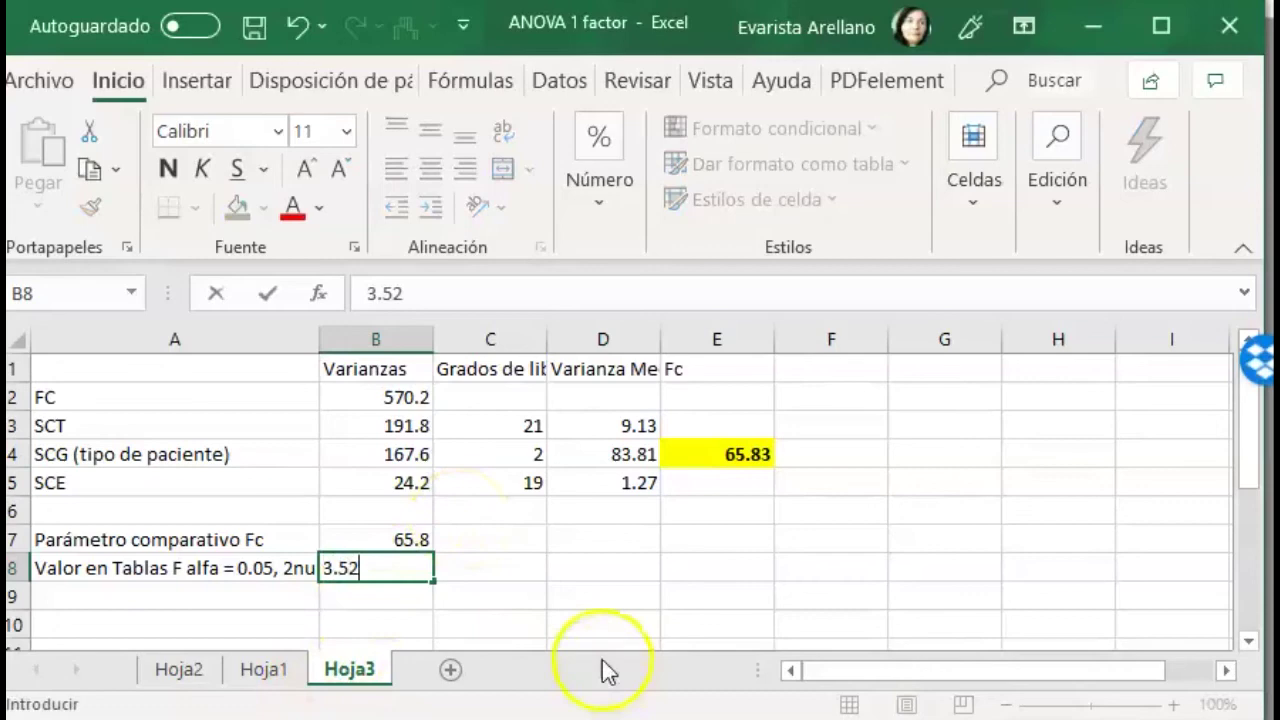
click(560, 594)
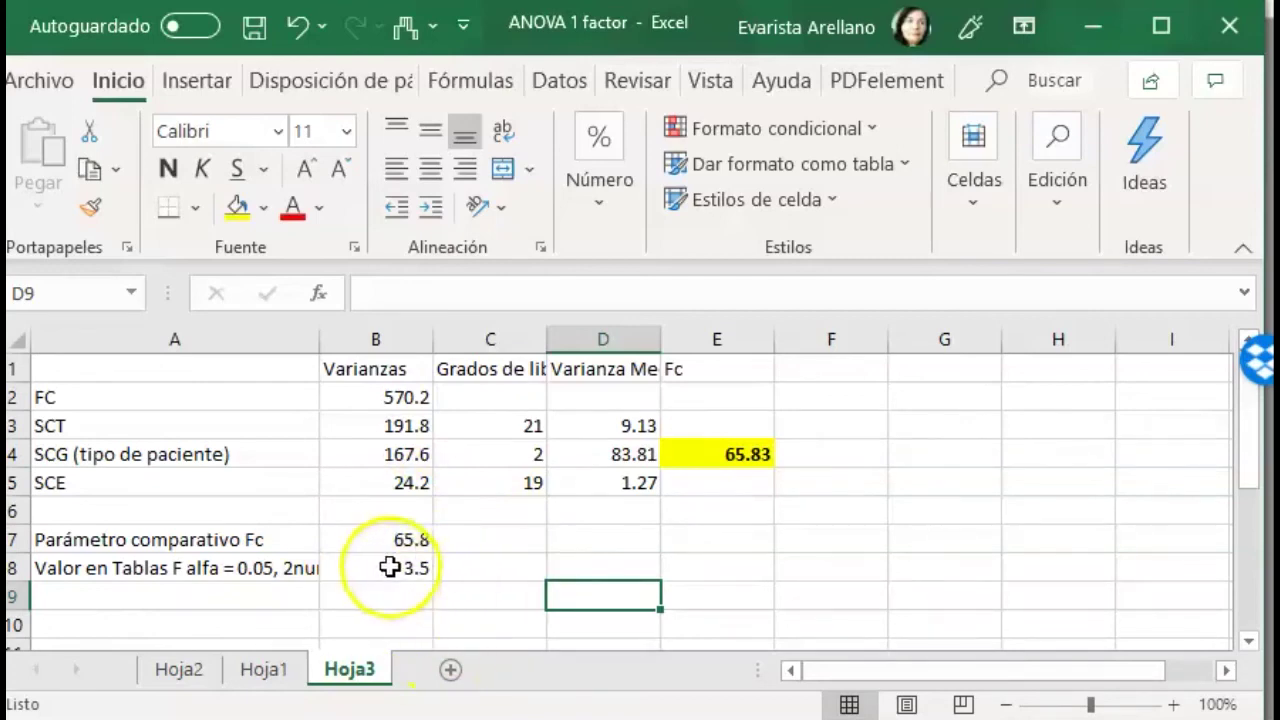
Step: Write in A9 that there is evidence illness type affects how long the drug takes to act
click(151, 595)
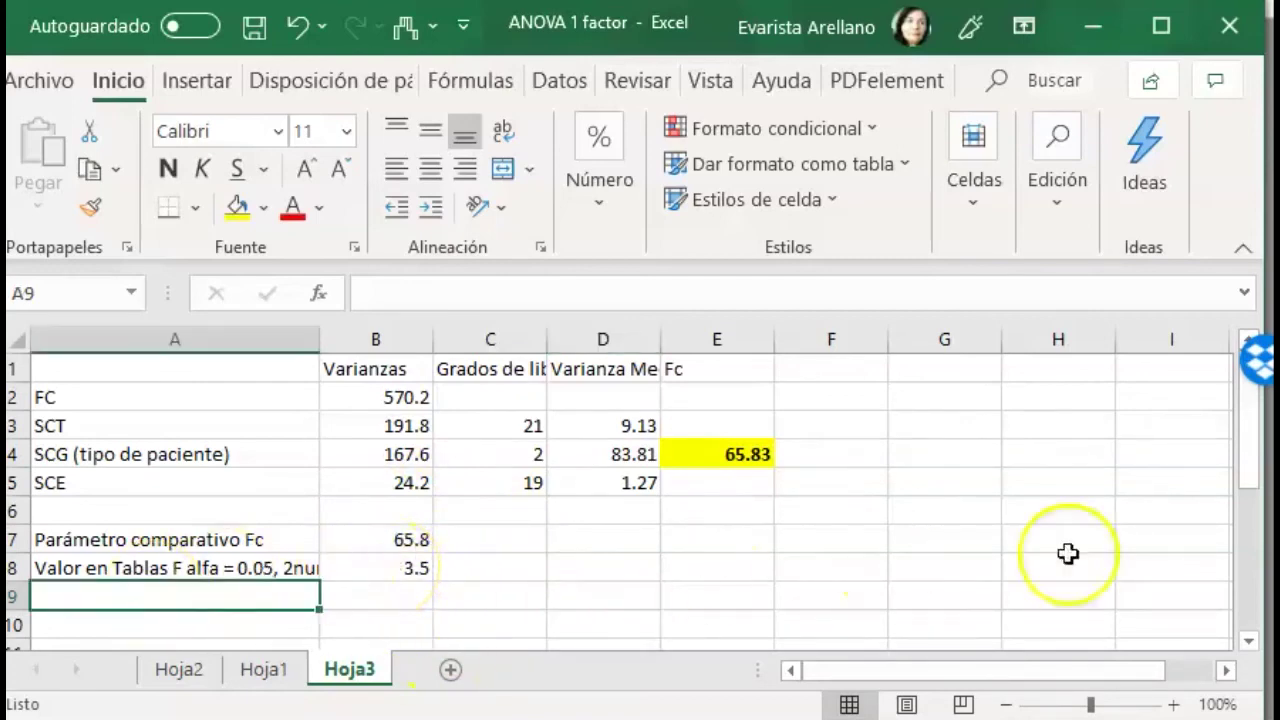
text(No )
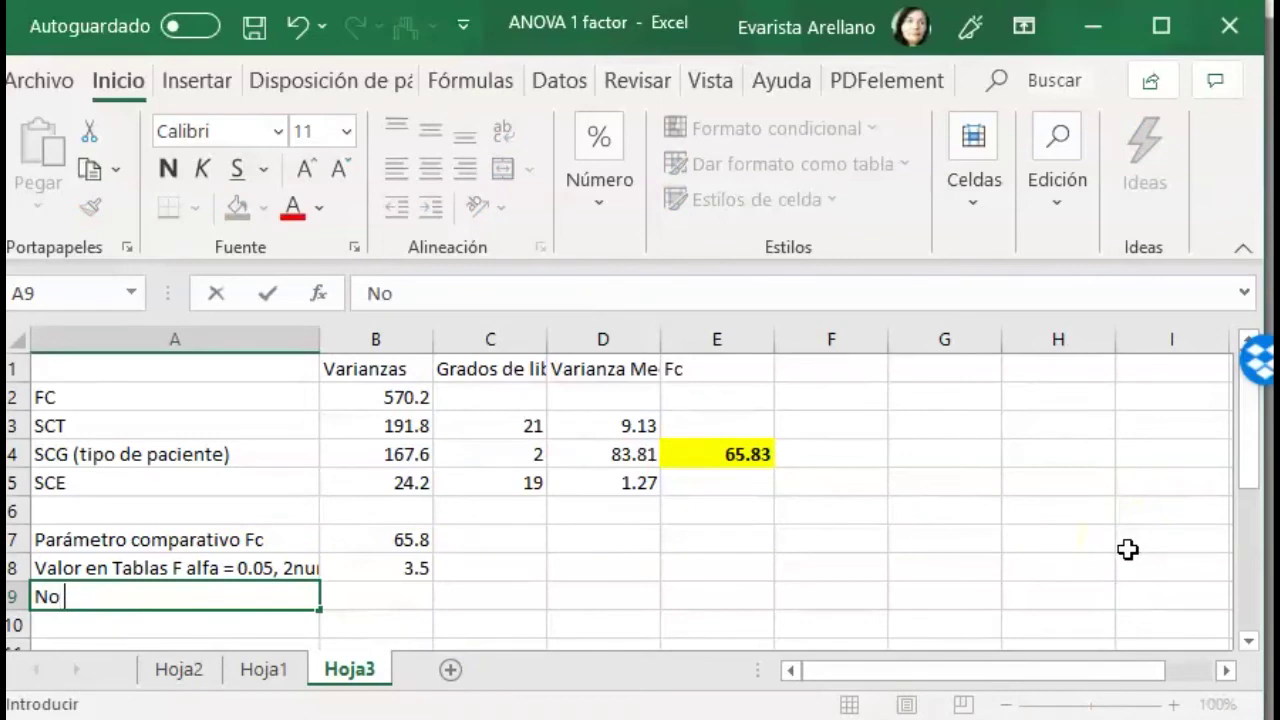
text(hay ev)
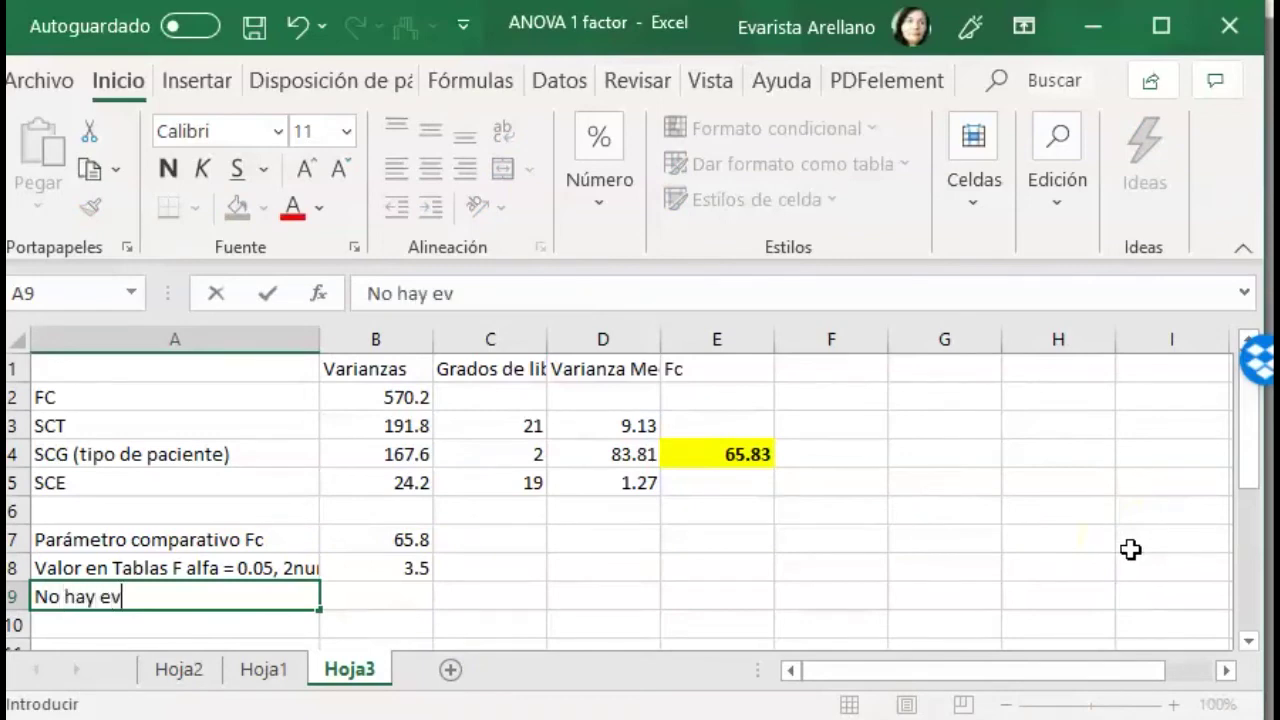
text(idencia en fav)
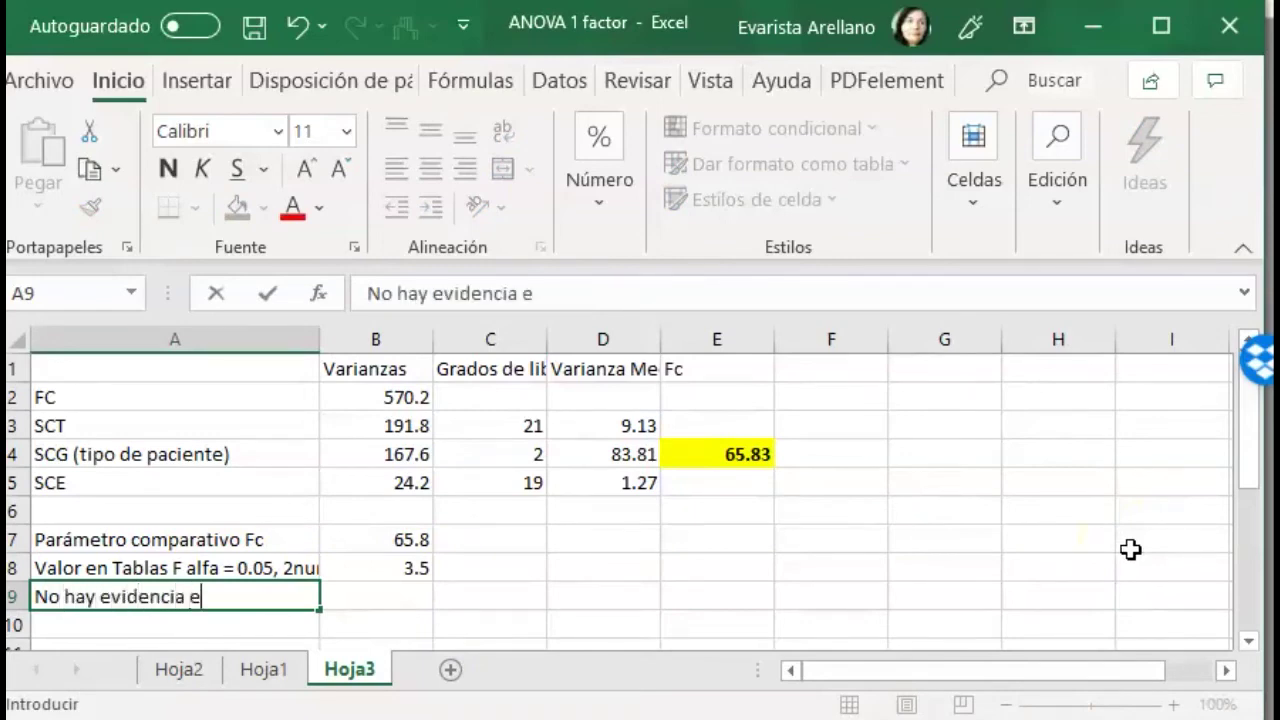
text(or)
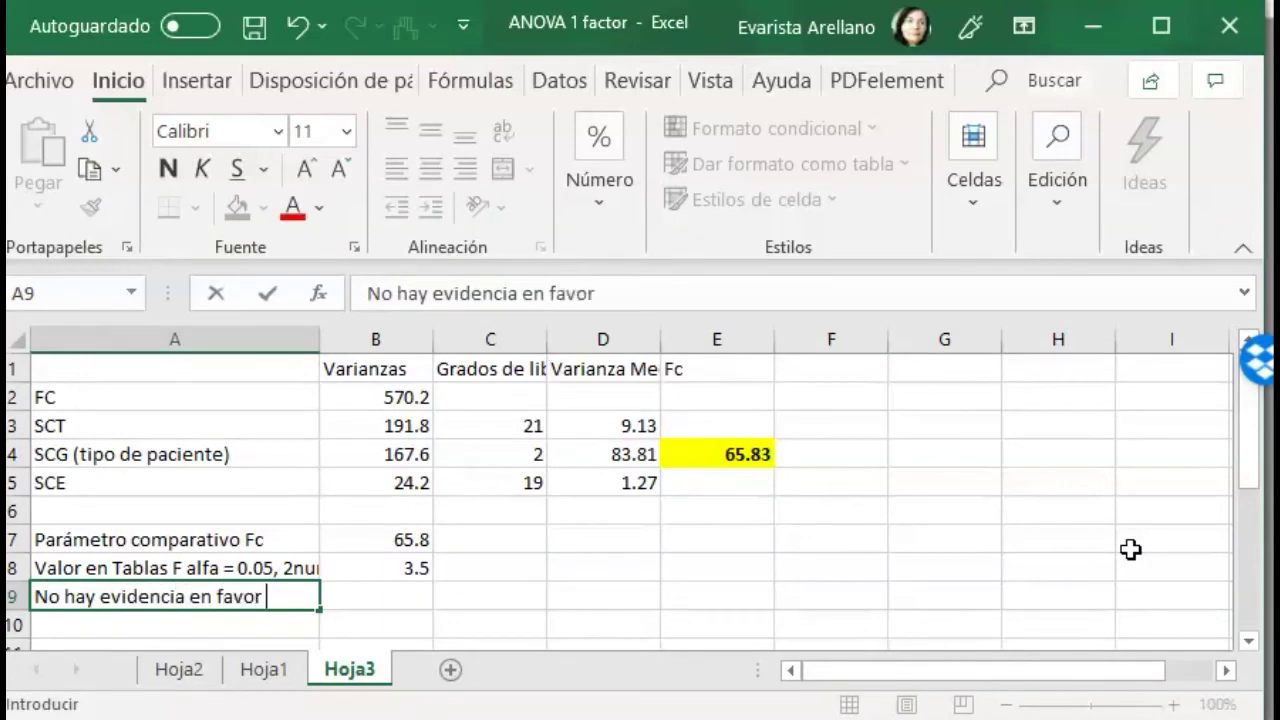
text( de q)
text(ue)
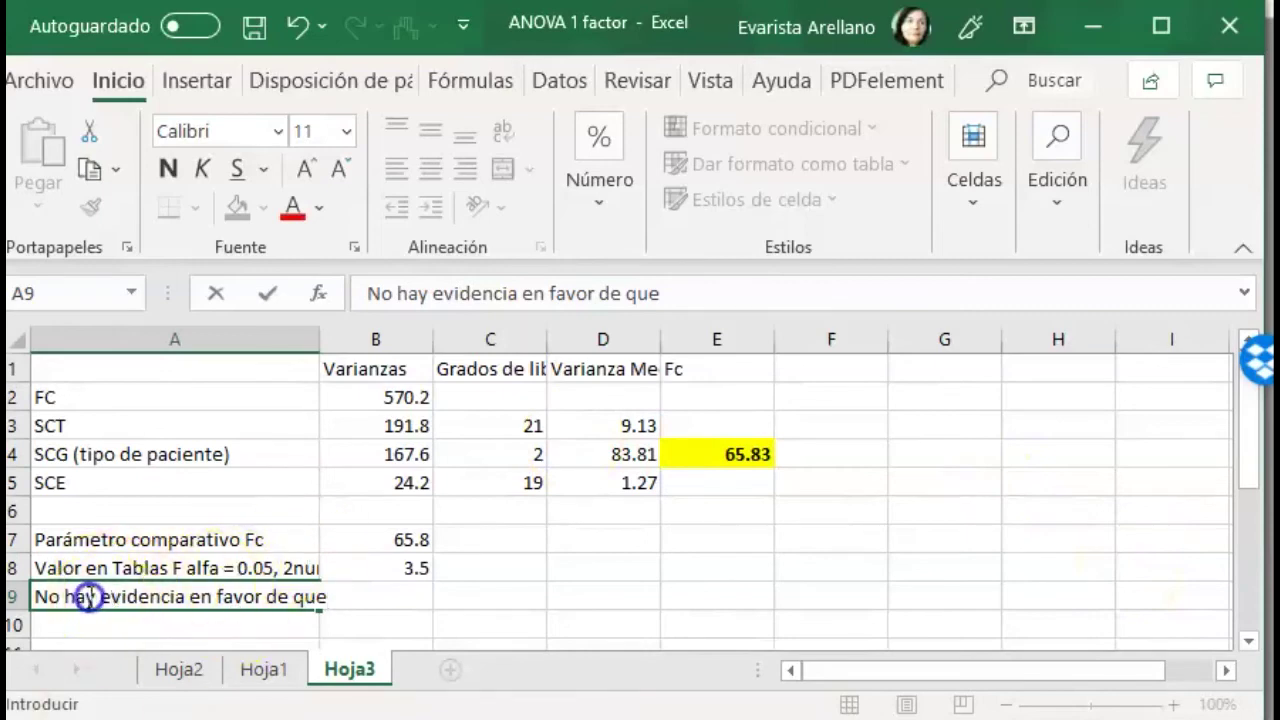
drag(97, 597, 34, 597)
text(H)
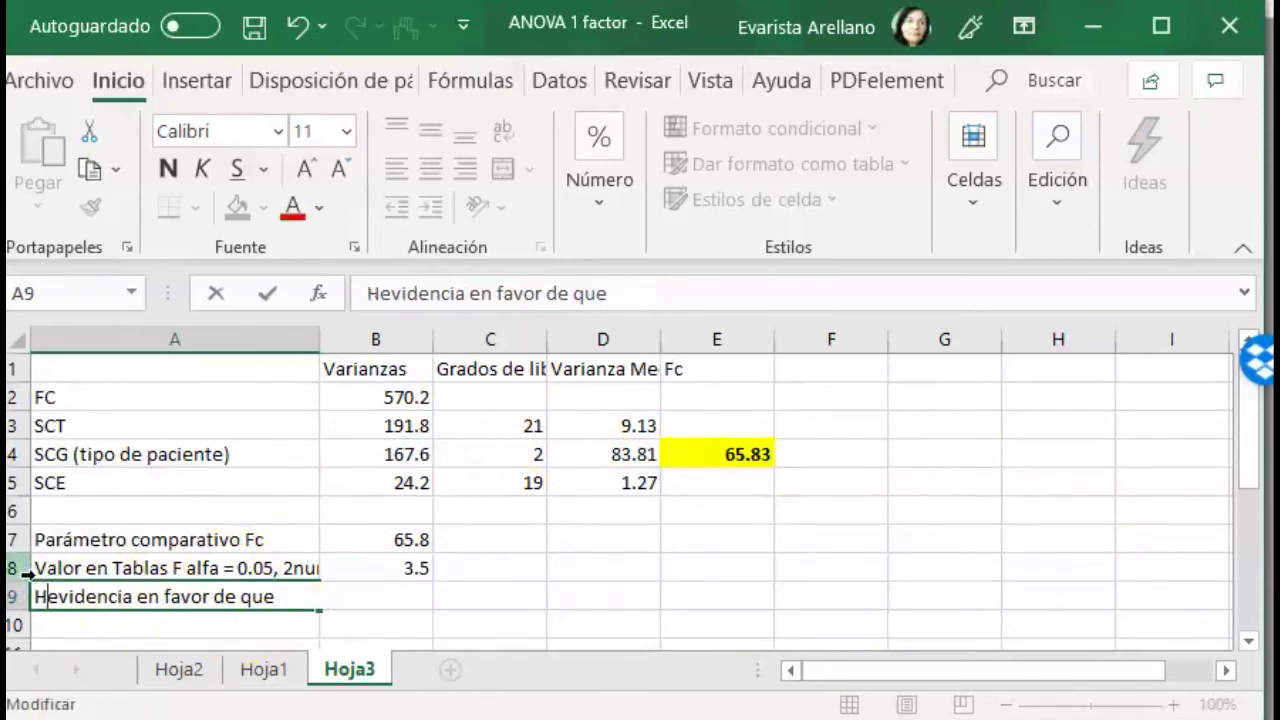
text(ay )
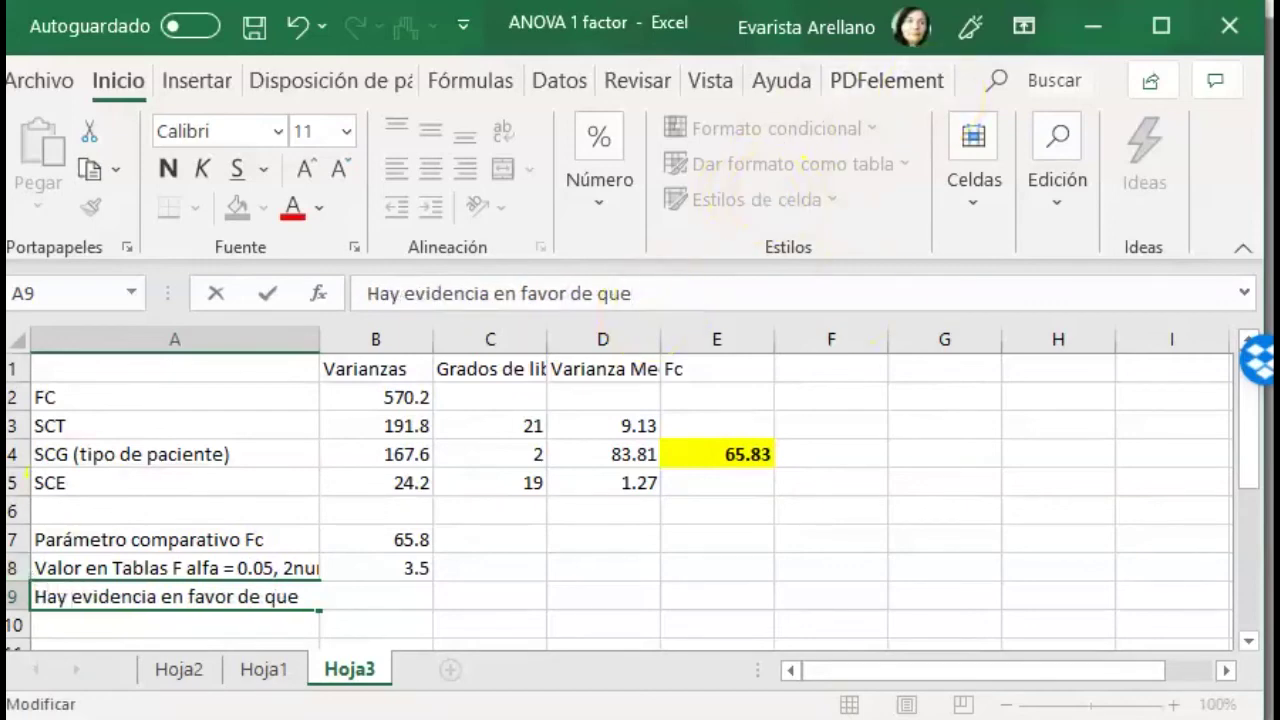
text(ipo)
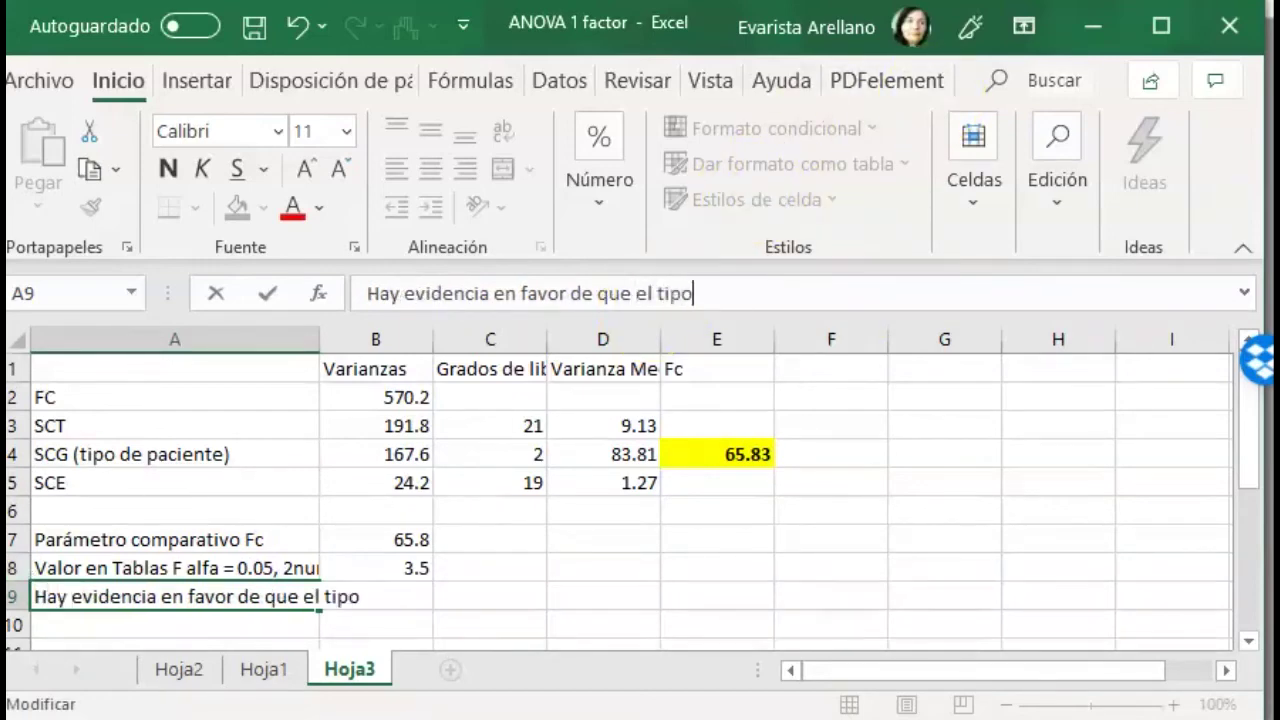
text(depad)
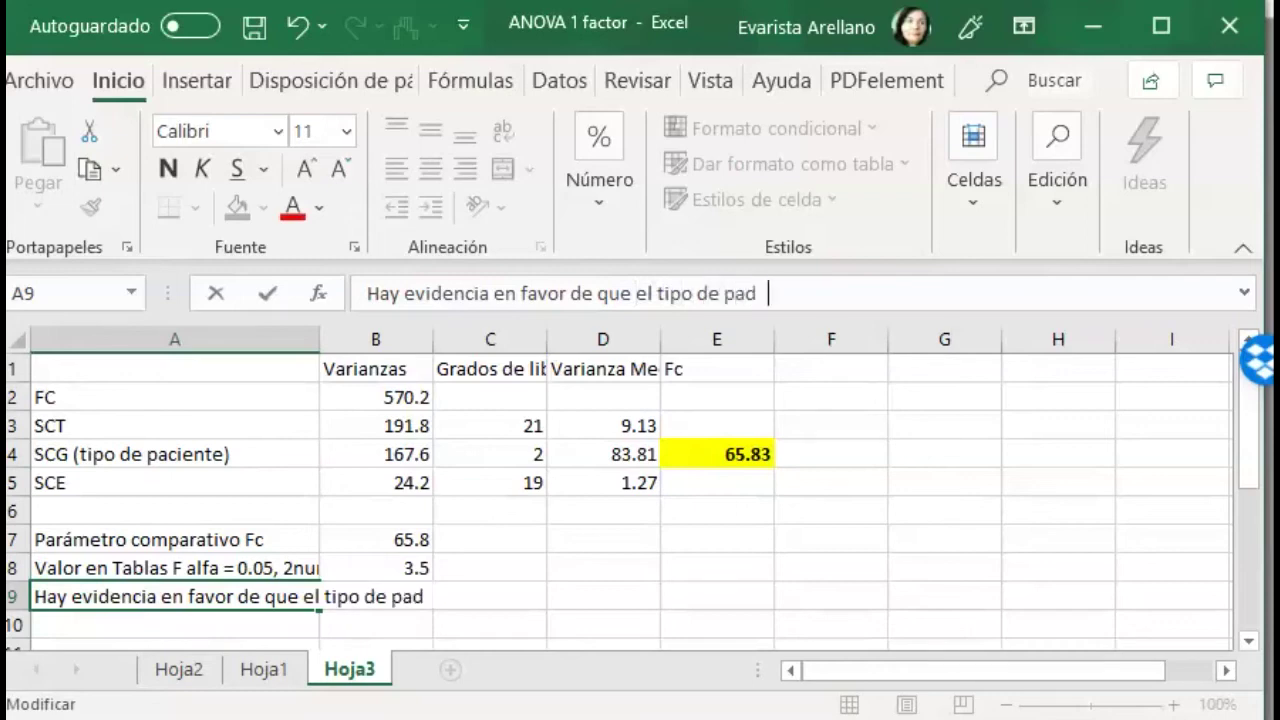
text(ecimiento es f)
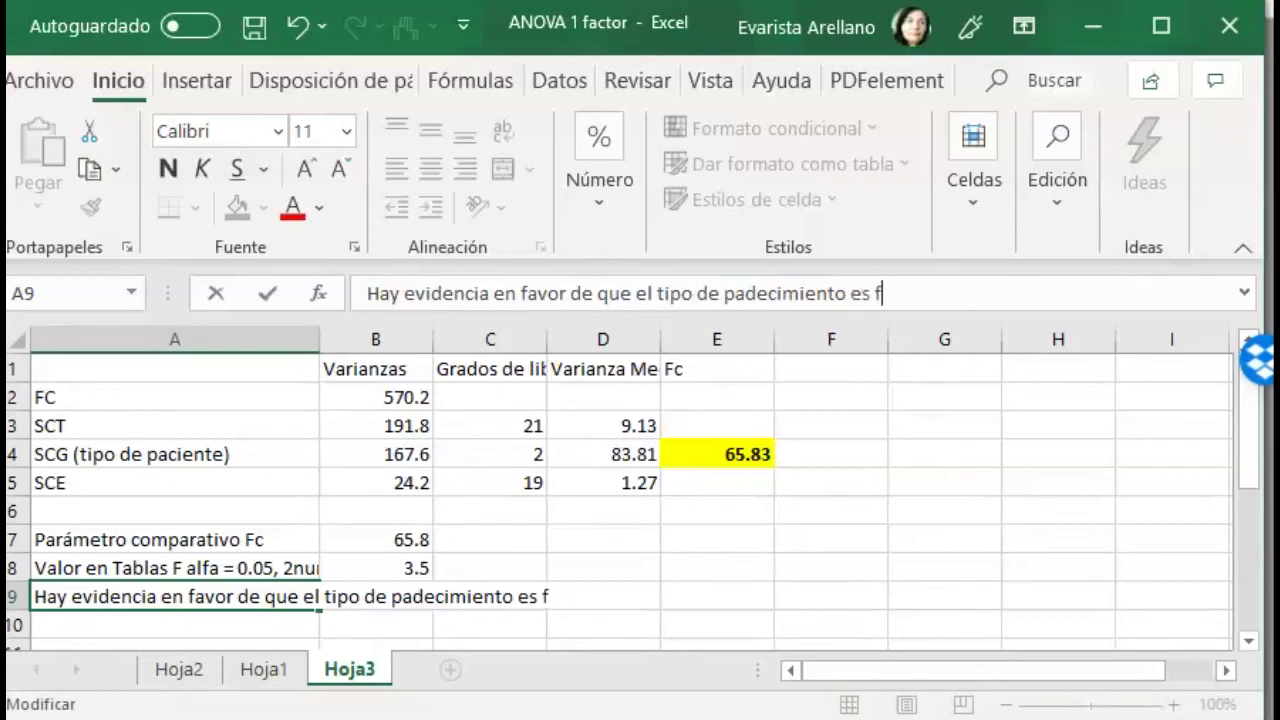
text(actor que)
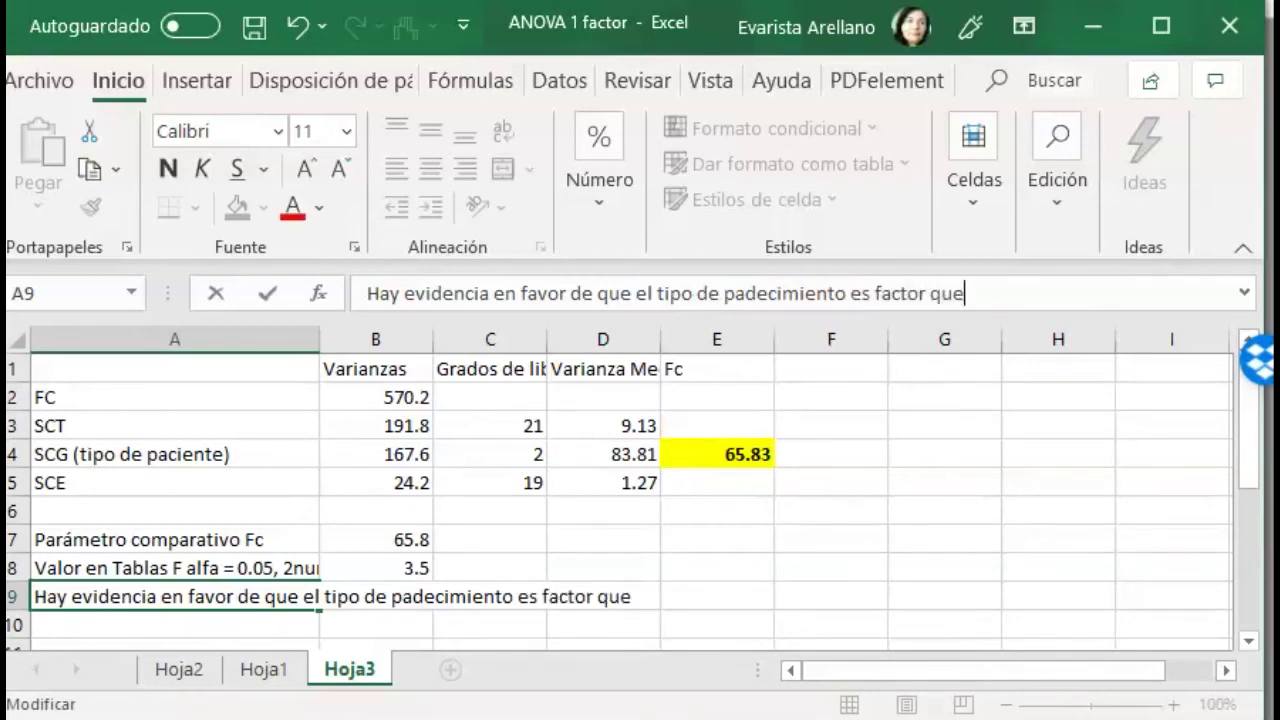
text( afecta el ti)
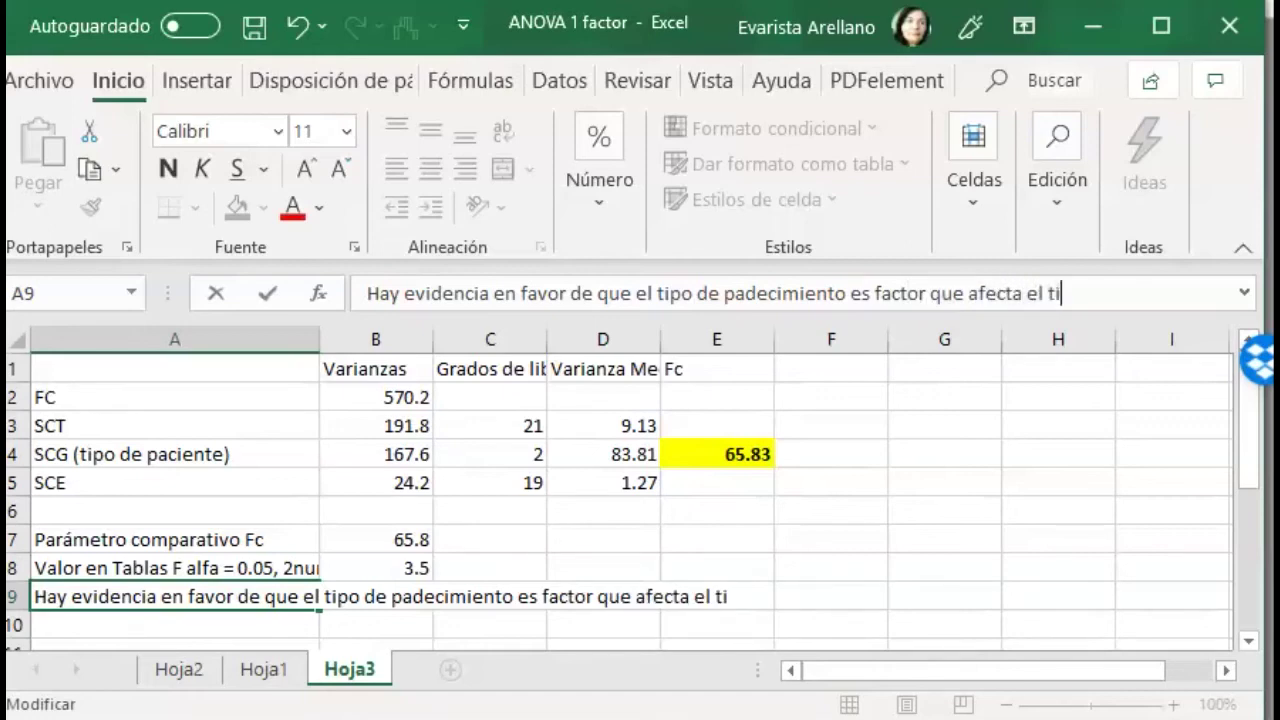
text(m)
key(BackSpace)
text(mpo en)
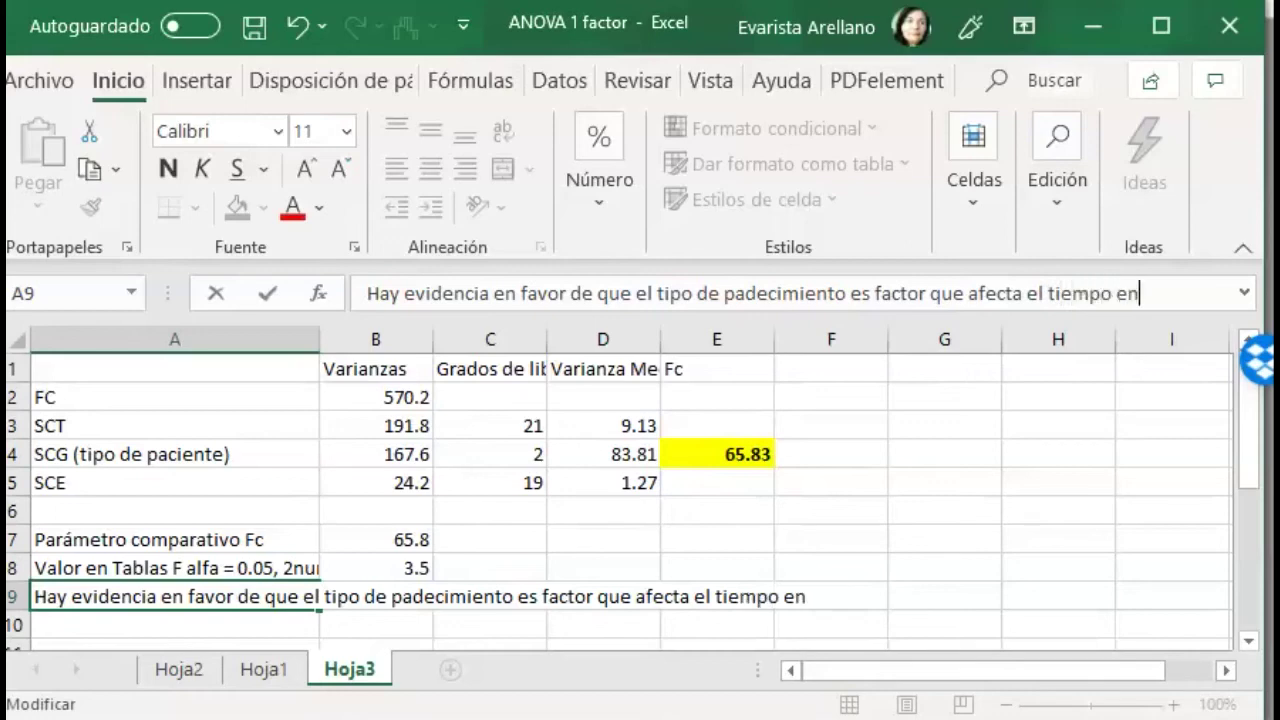
text( que el)
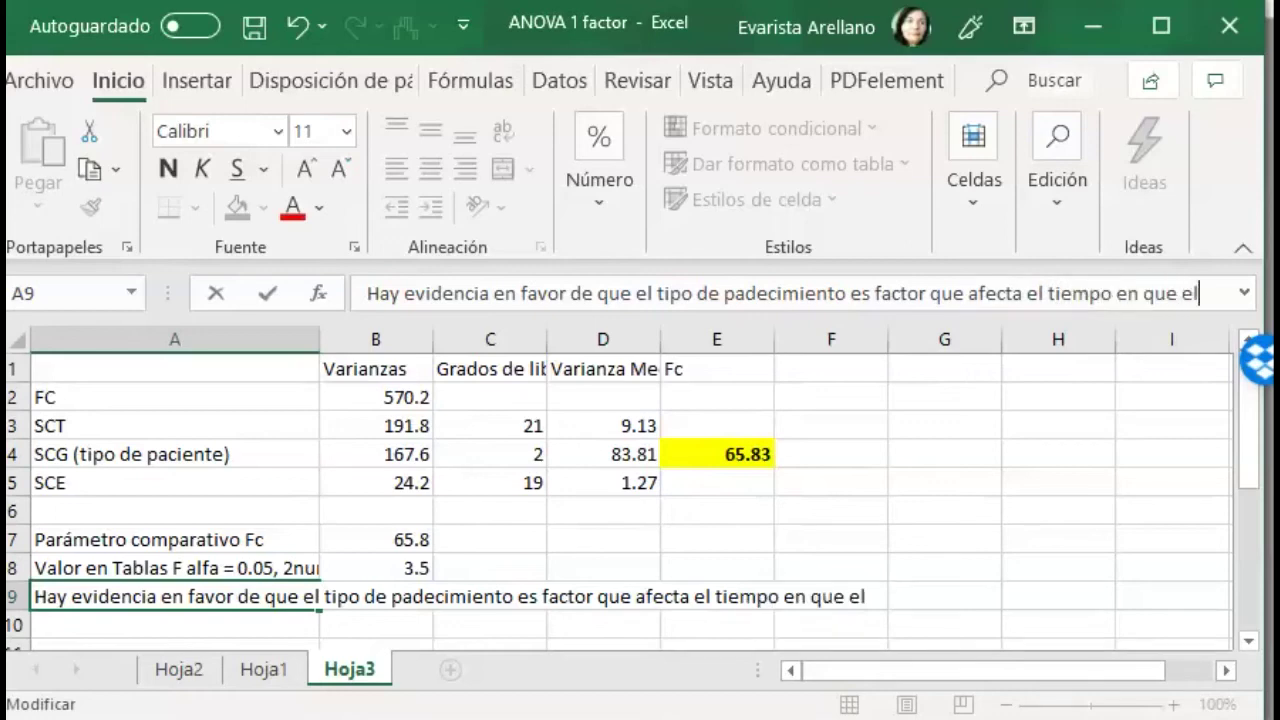
text( fárm)
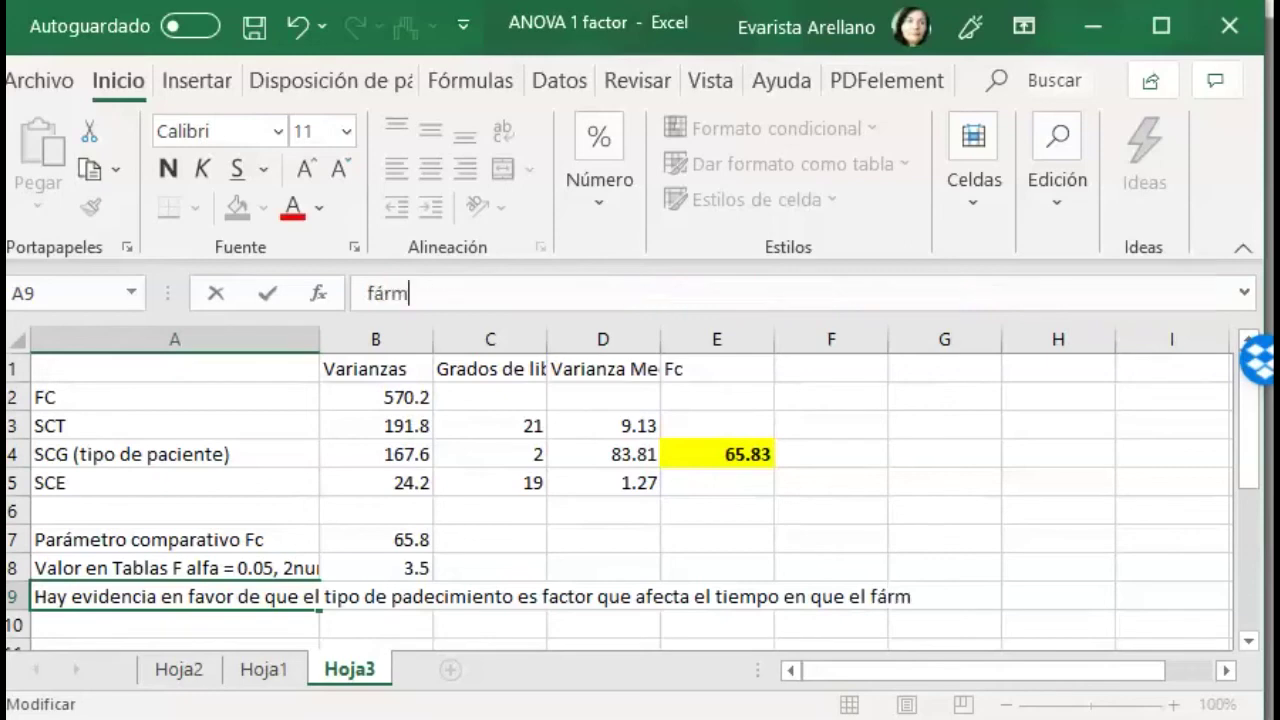
text(aco)
text( hace efe)
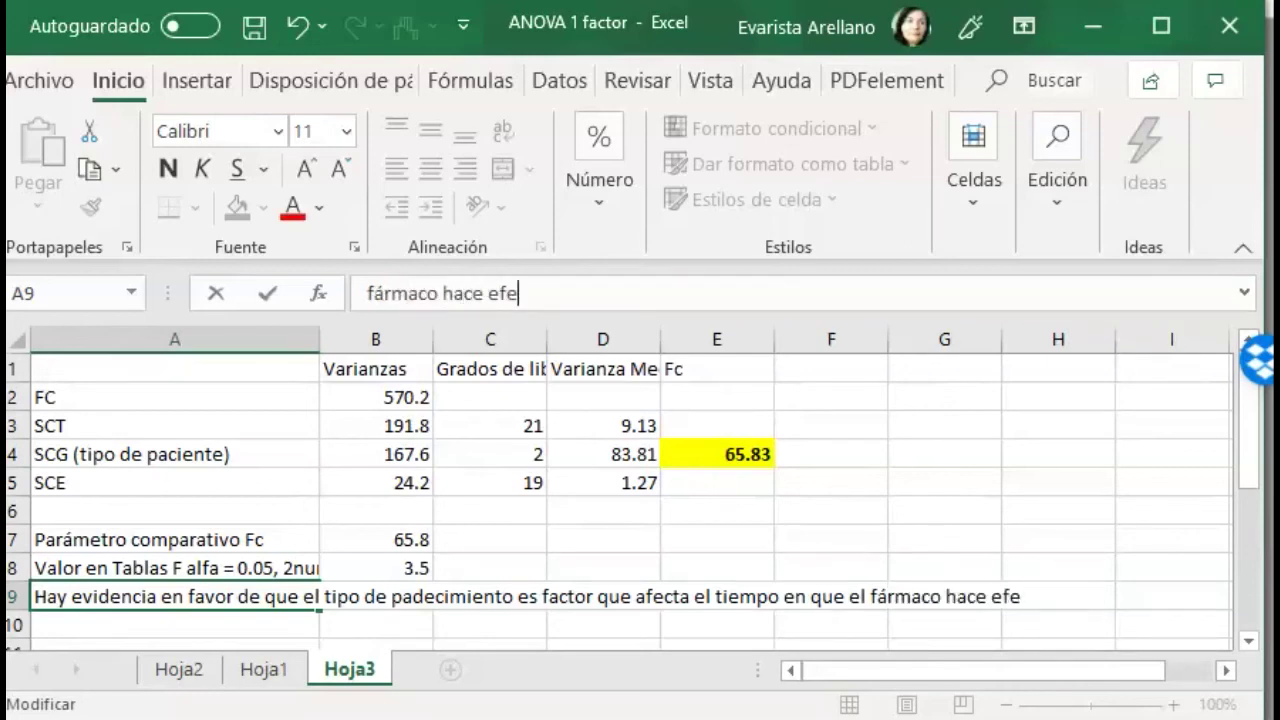
text(cto)
click(106, 622)
click(127, 590)
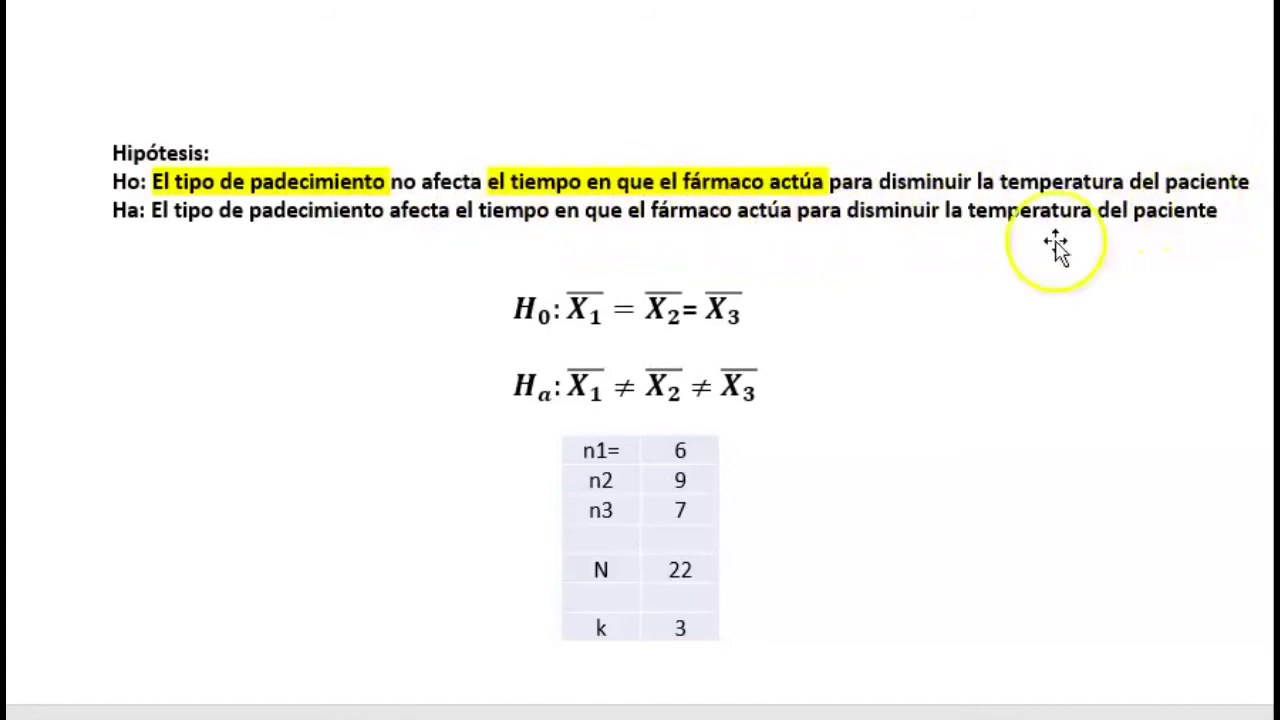
Step: Switch from the Word hypothesis page back to the Hoja3 ANOVA sheet
key(alt+Tab)
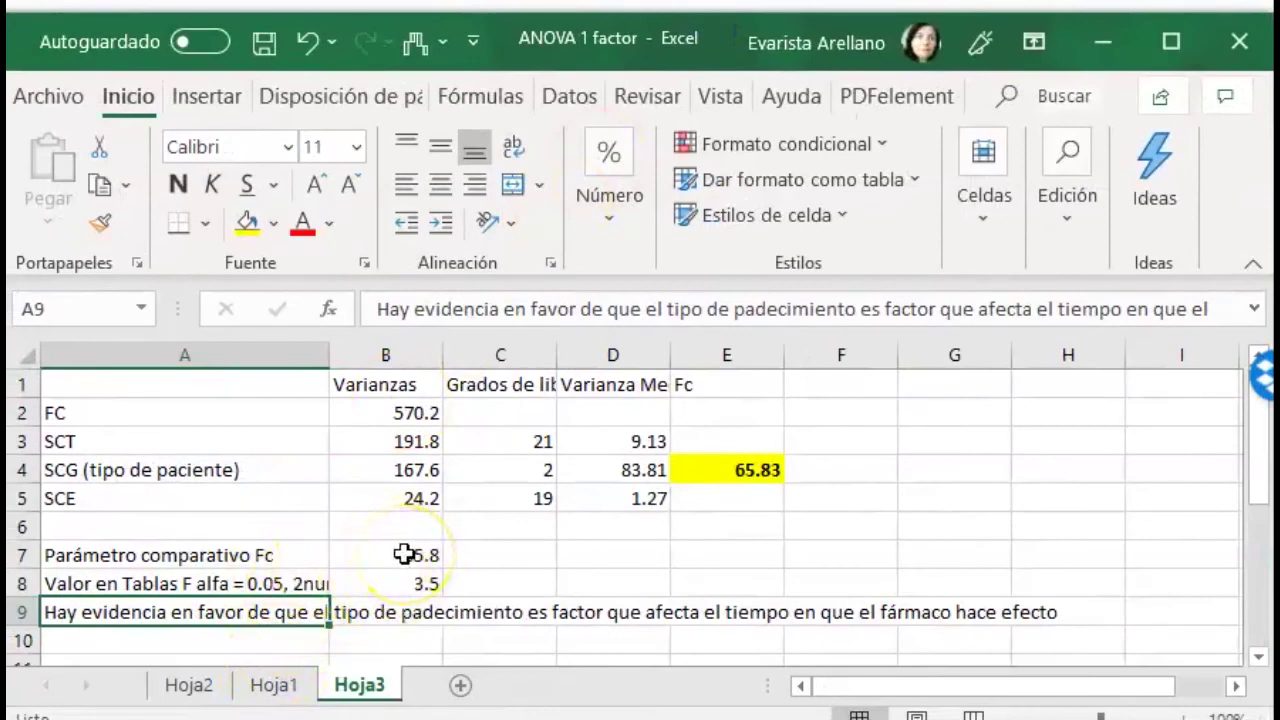
Step: Enter 'No se puede rechazar la hipótesis alterna, se rechaza Ho' in cell A10
click(505, 578)
click(80, 638)
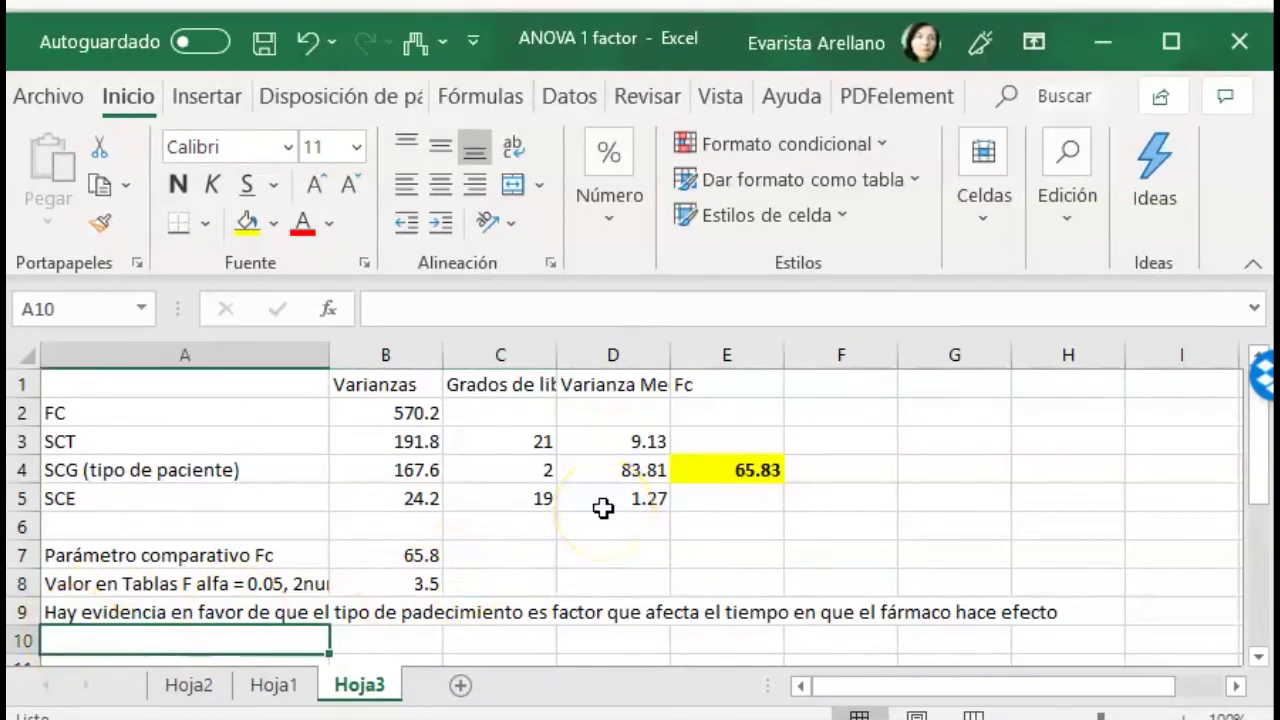
text(No s)
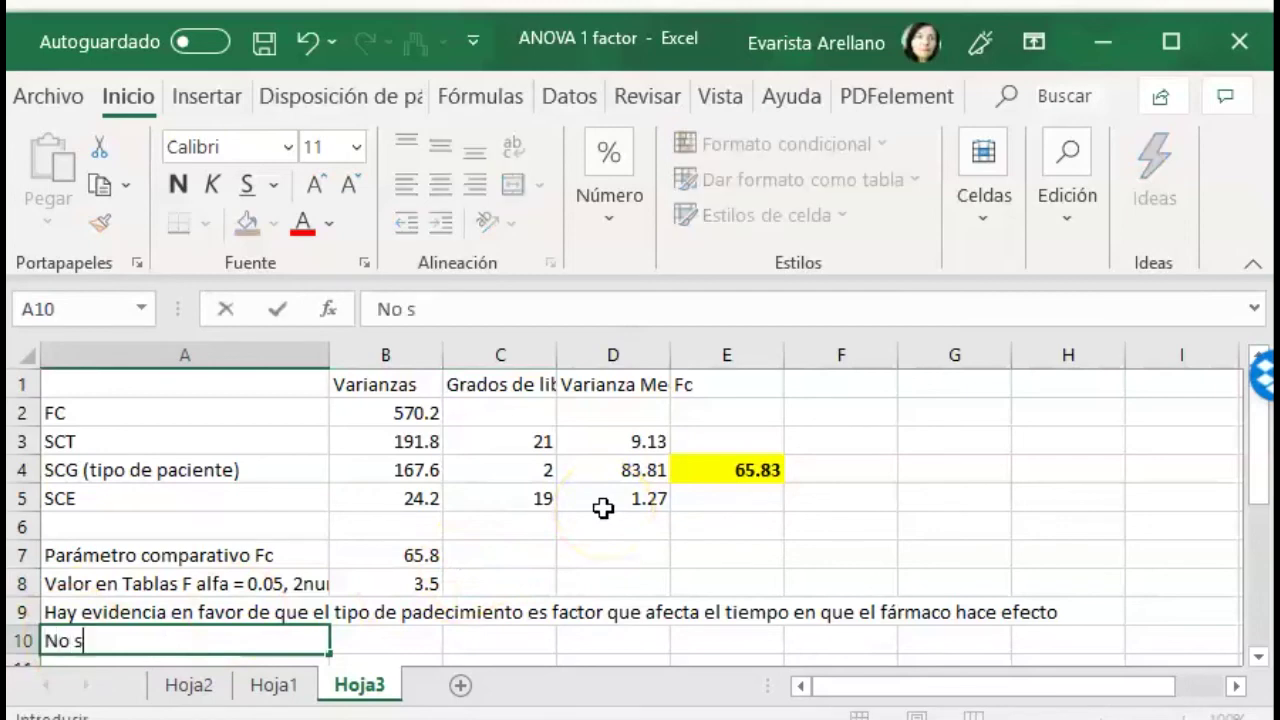
text(e puede)
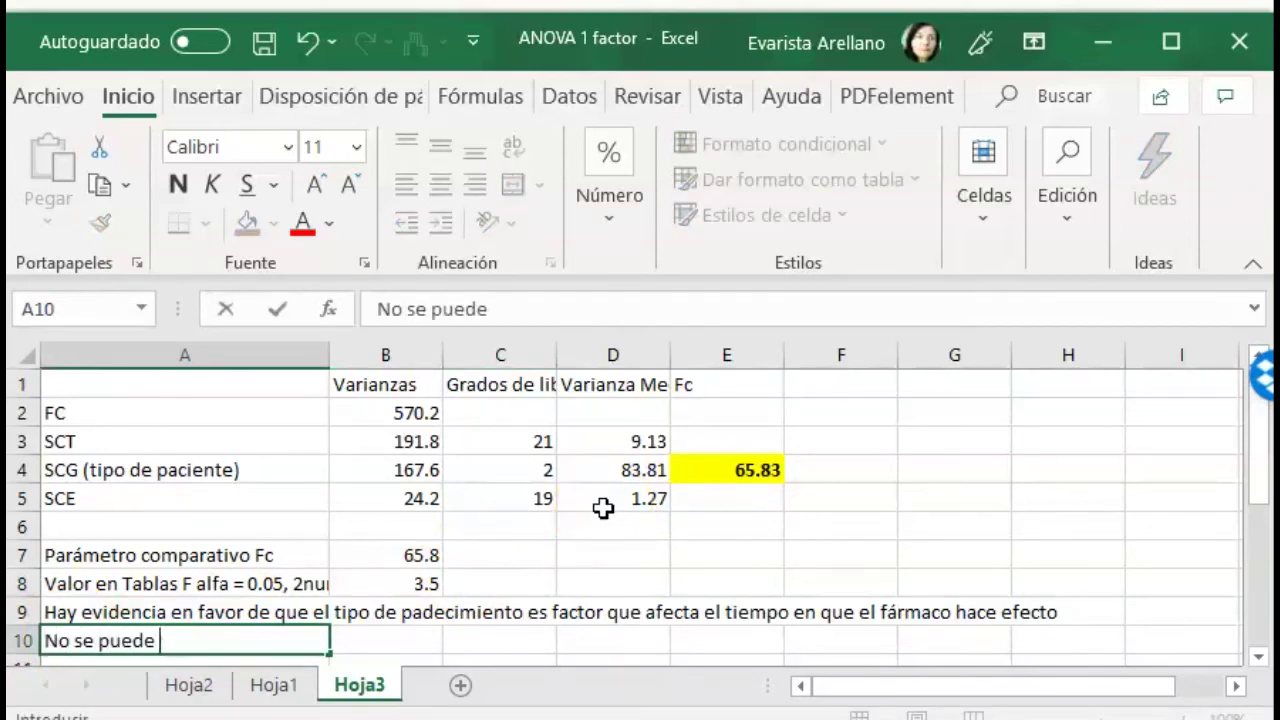
text( rechazar )
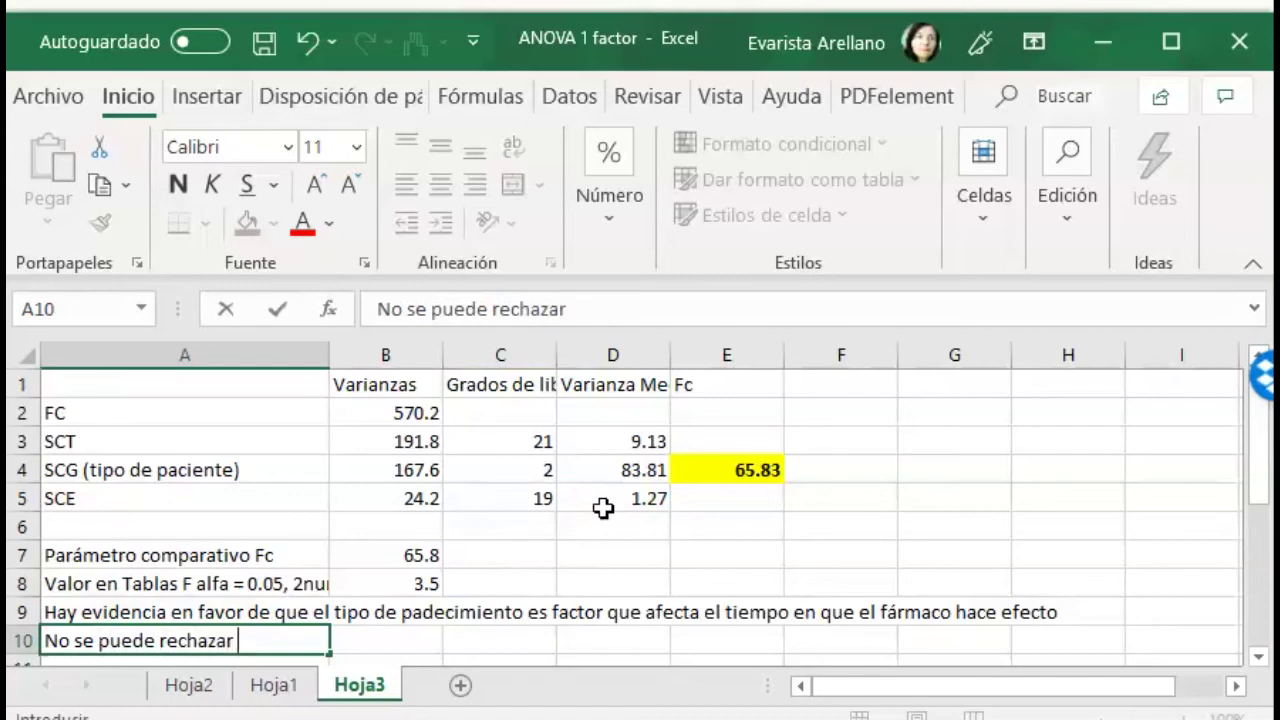
text(la hipót)
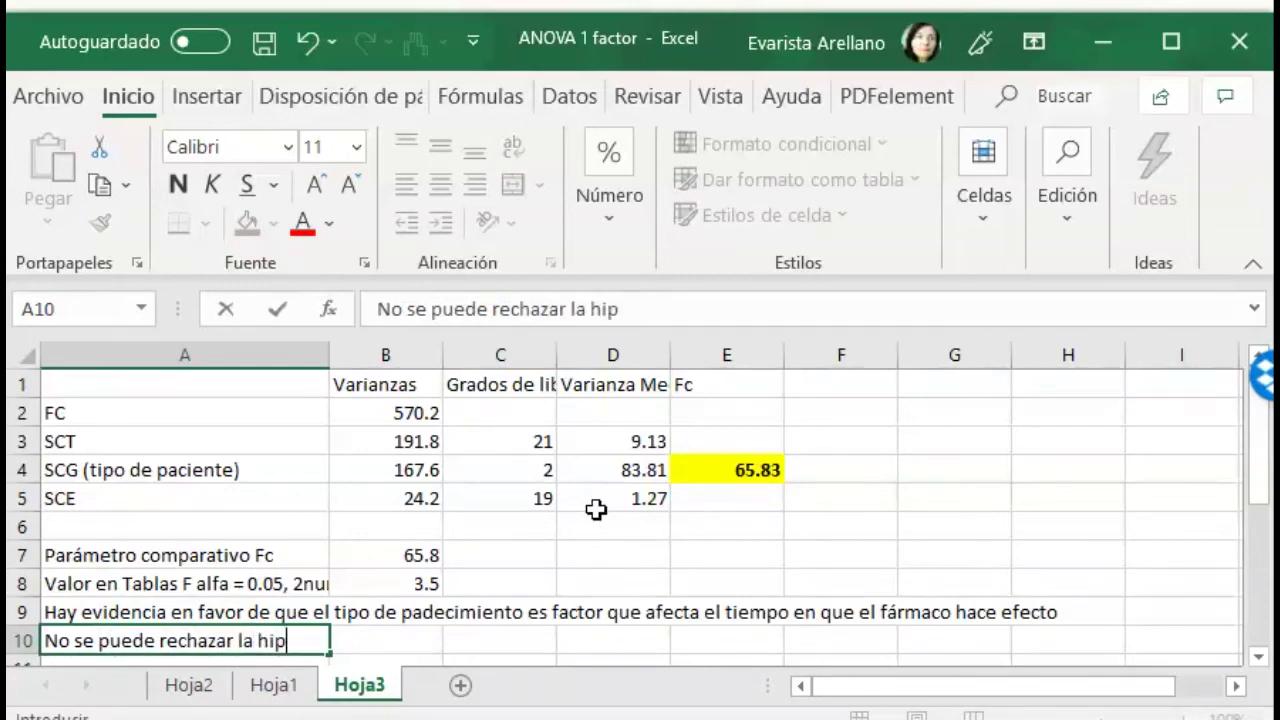
text(esis )
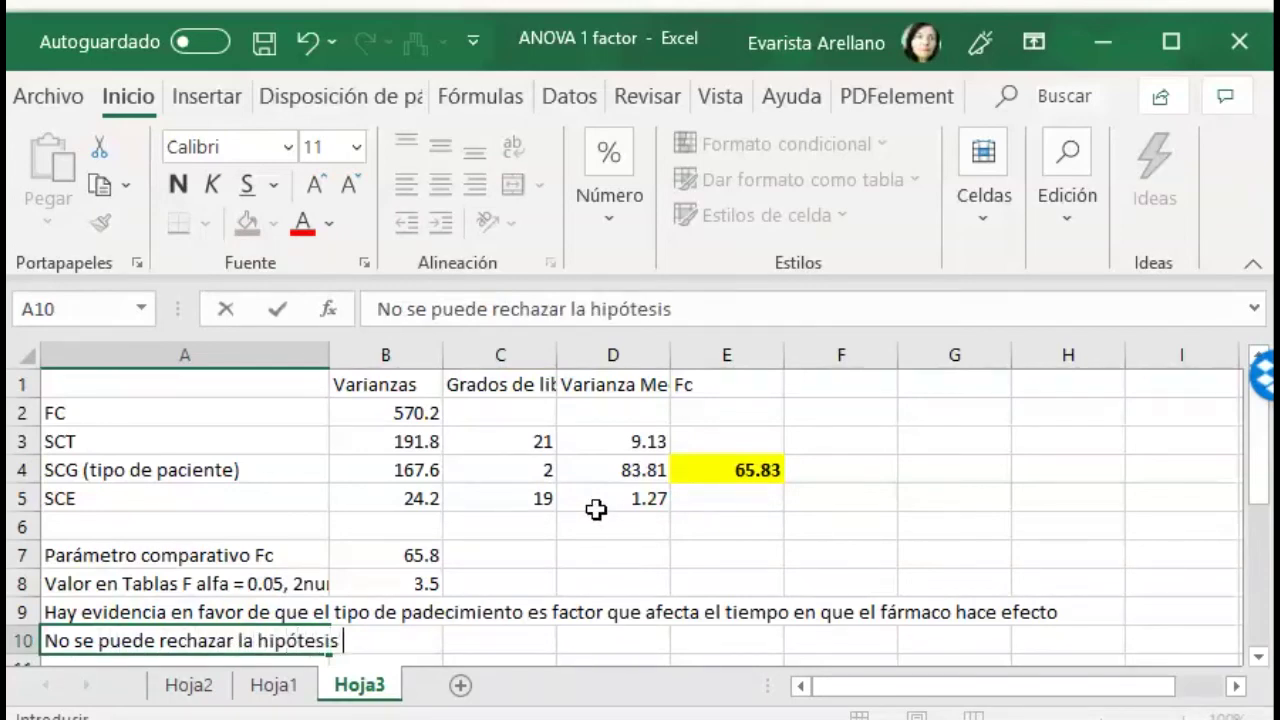
text(alterna)
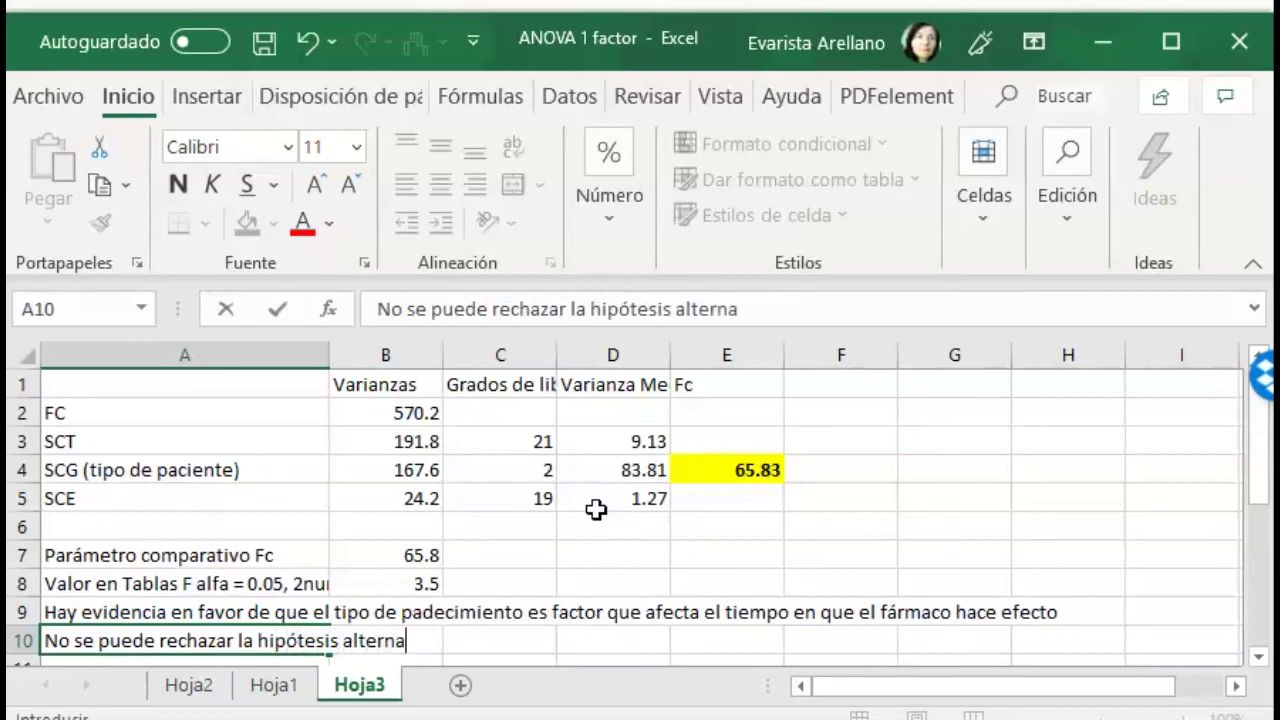
text(, se)
text( rechaza)
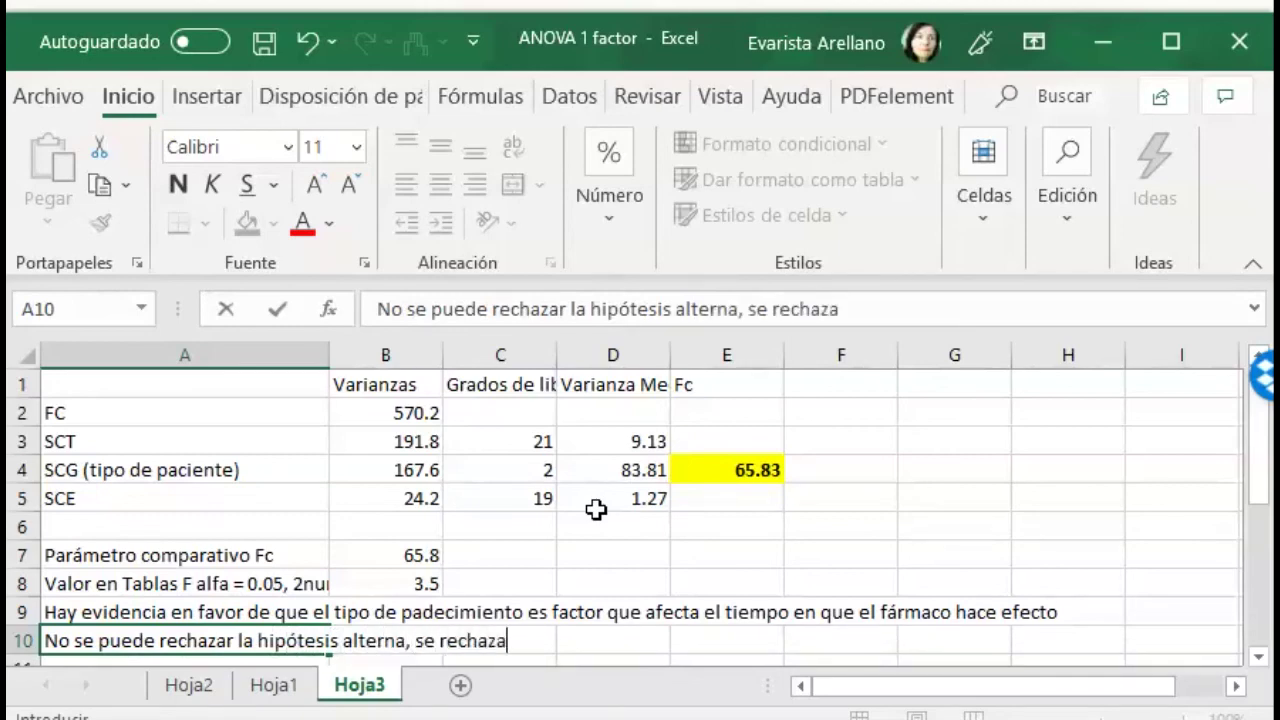
text( H)
text(o)
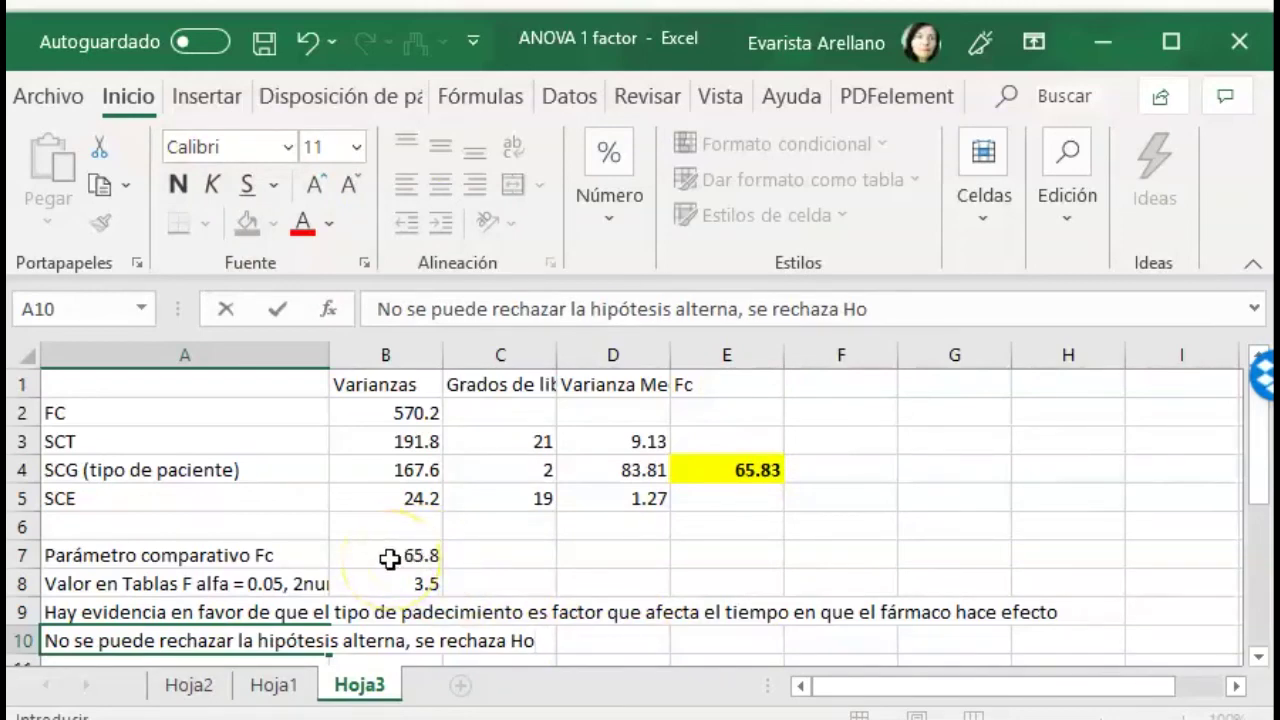
click(500, 583)
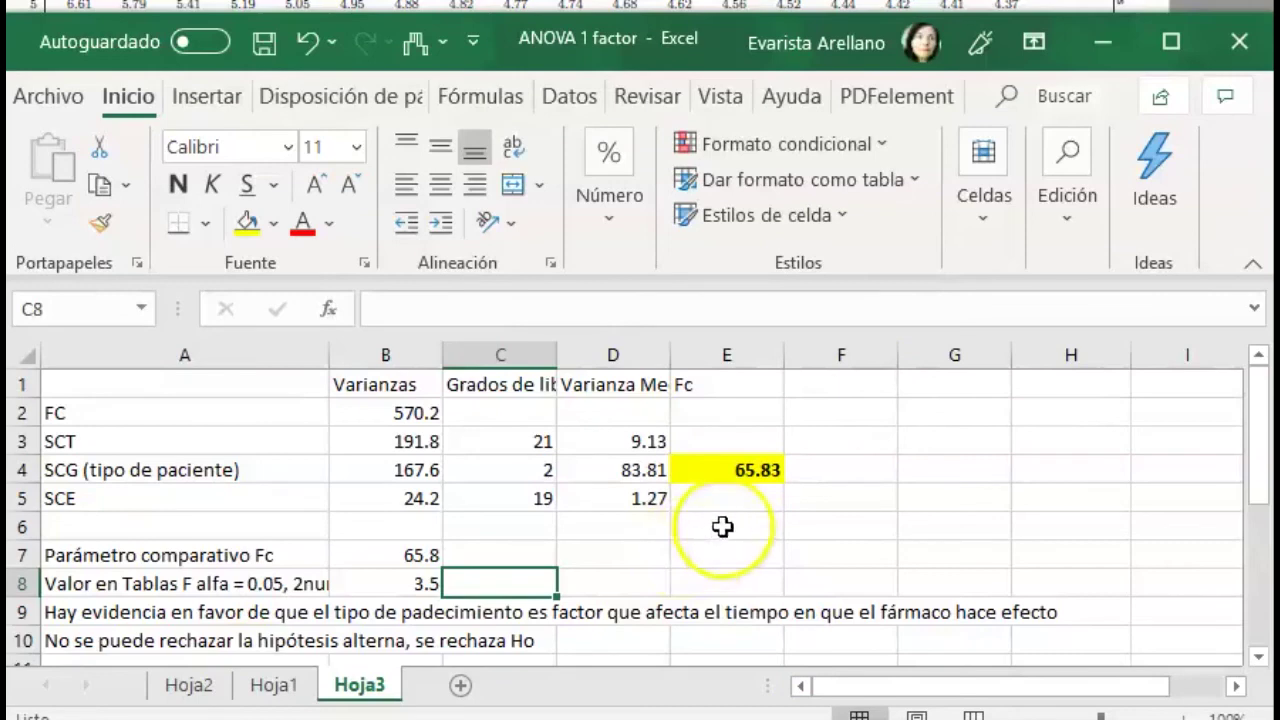
click(418, 550)
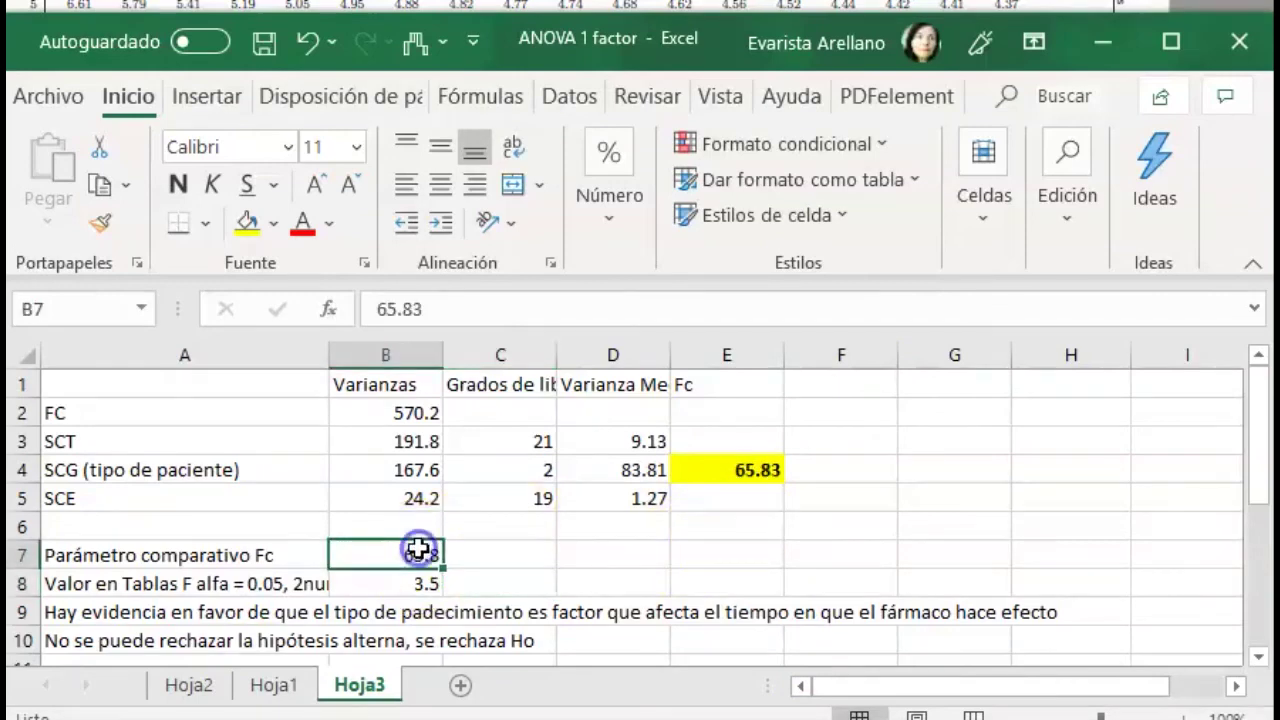
click(522, 553)
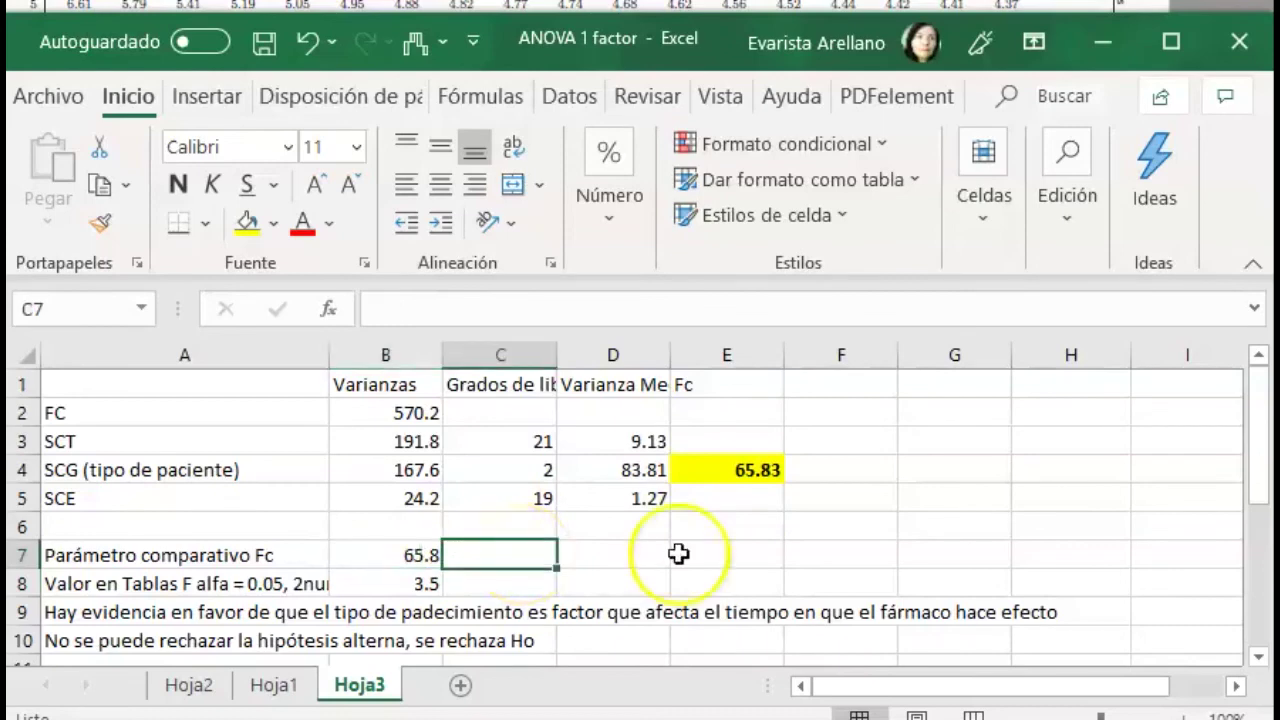
click(627, 551)
Step: Enter =DISTR.F.CD(65.8,2,19) in D7, giving the p-value 2.87622E-09
text(=)
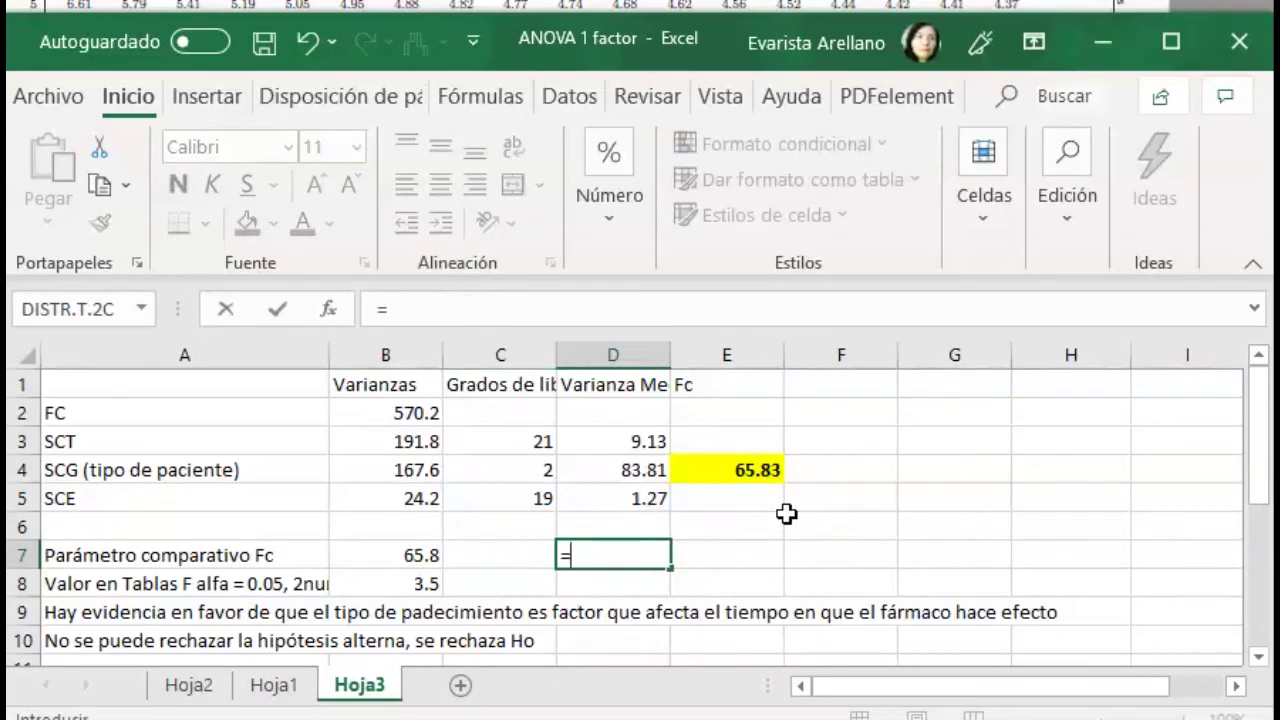
text(D)
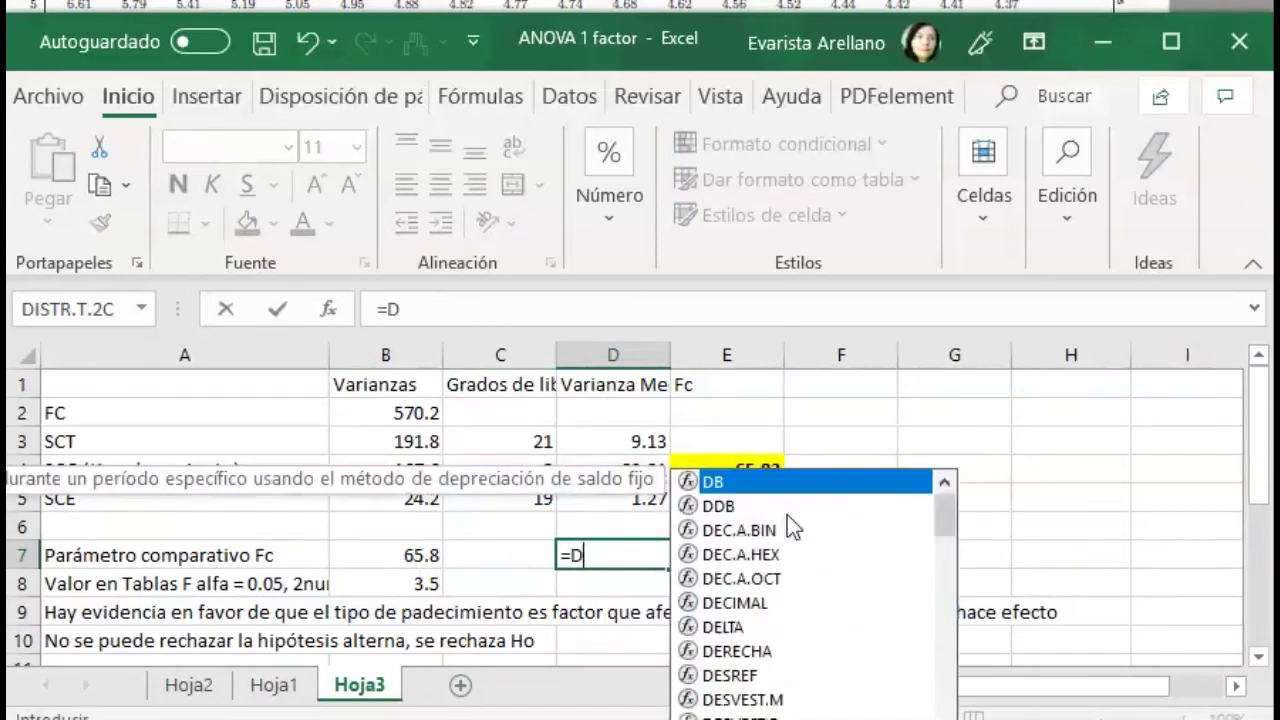
text(r)
key(BackSpace)
text(is)
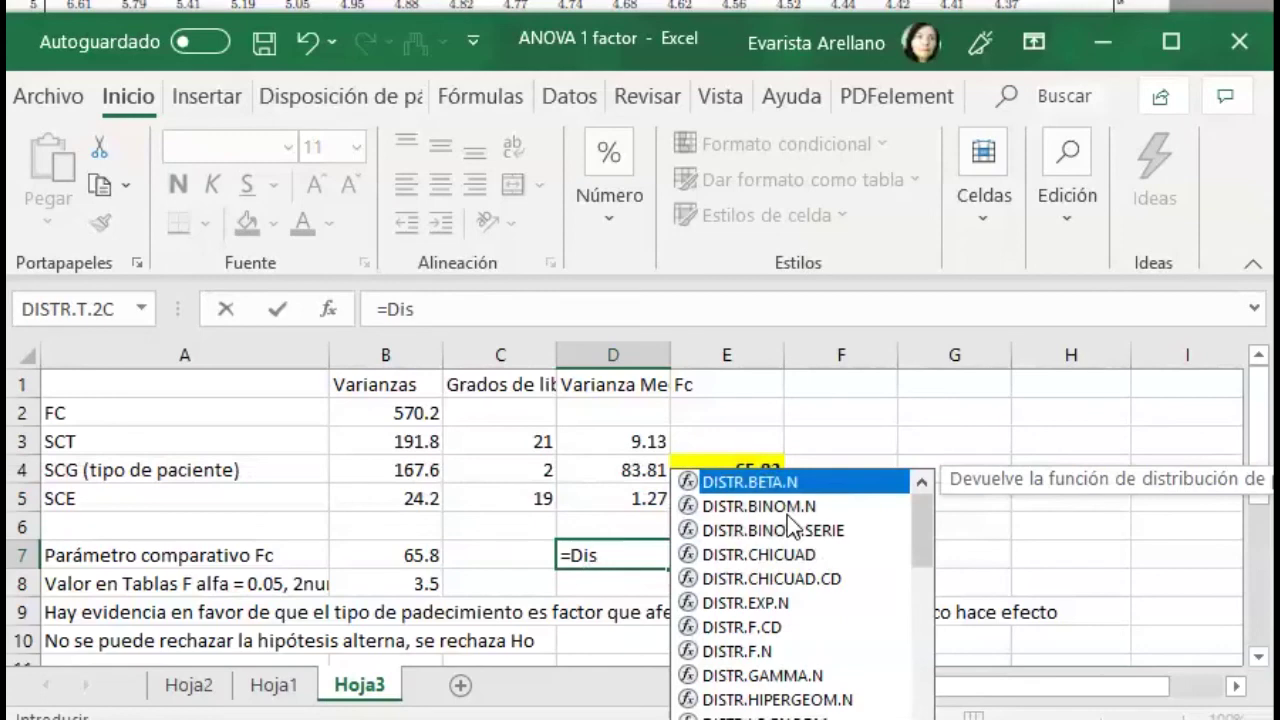
click(752, 627)
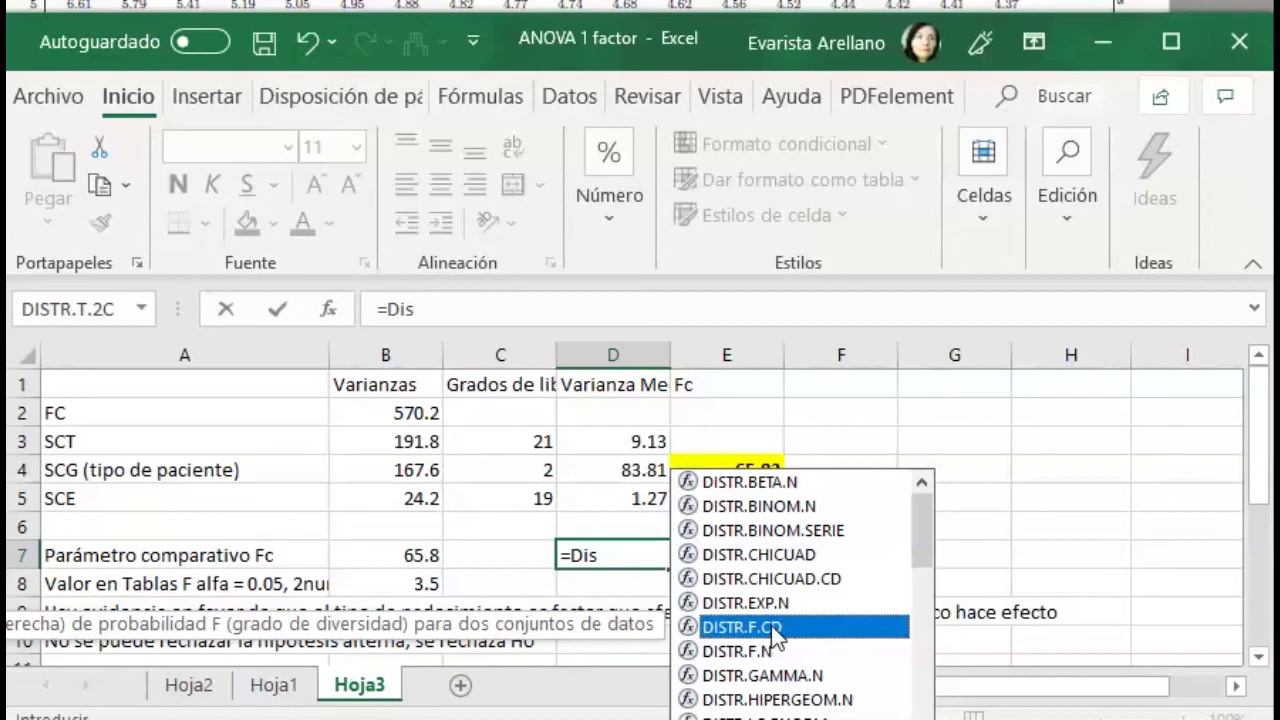
double_click(771, 625)
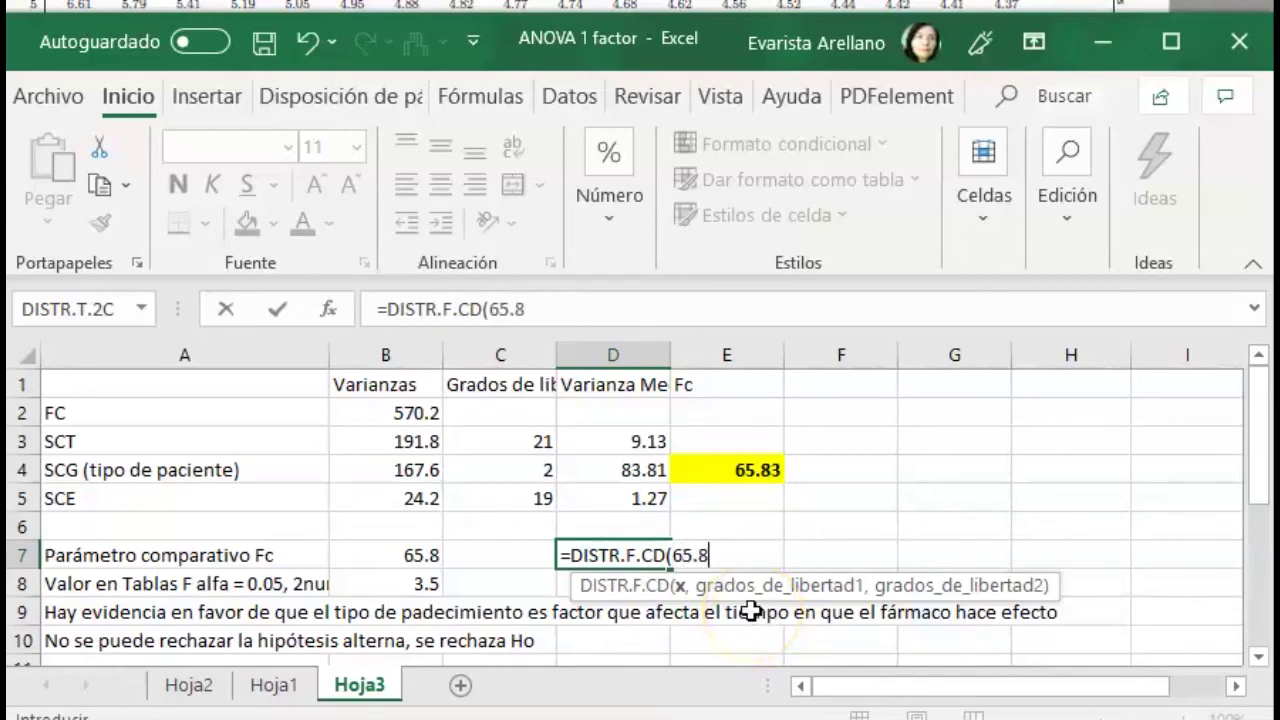
text(,2)
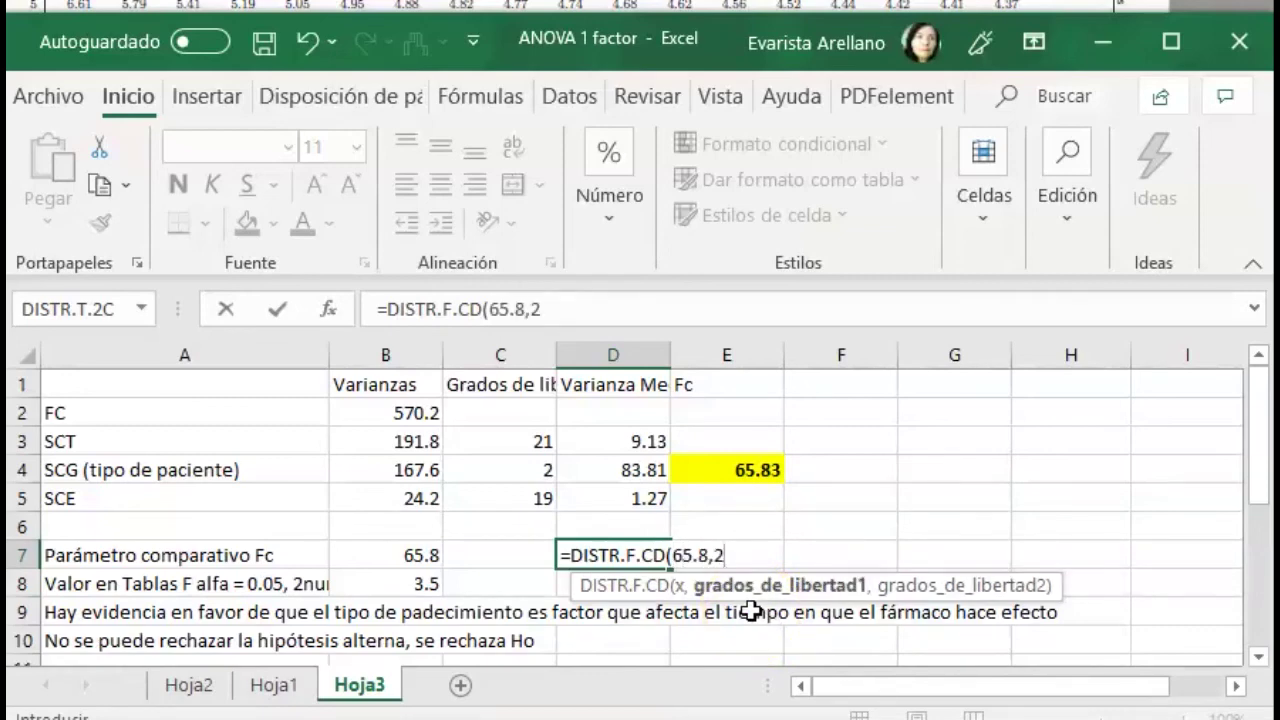
text(,19)
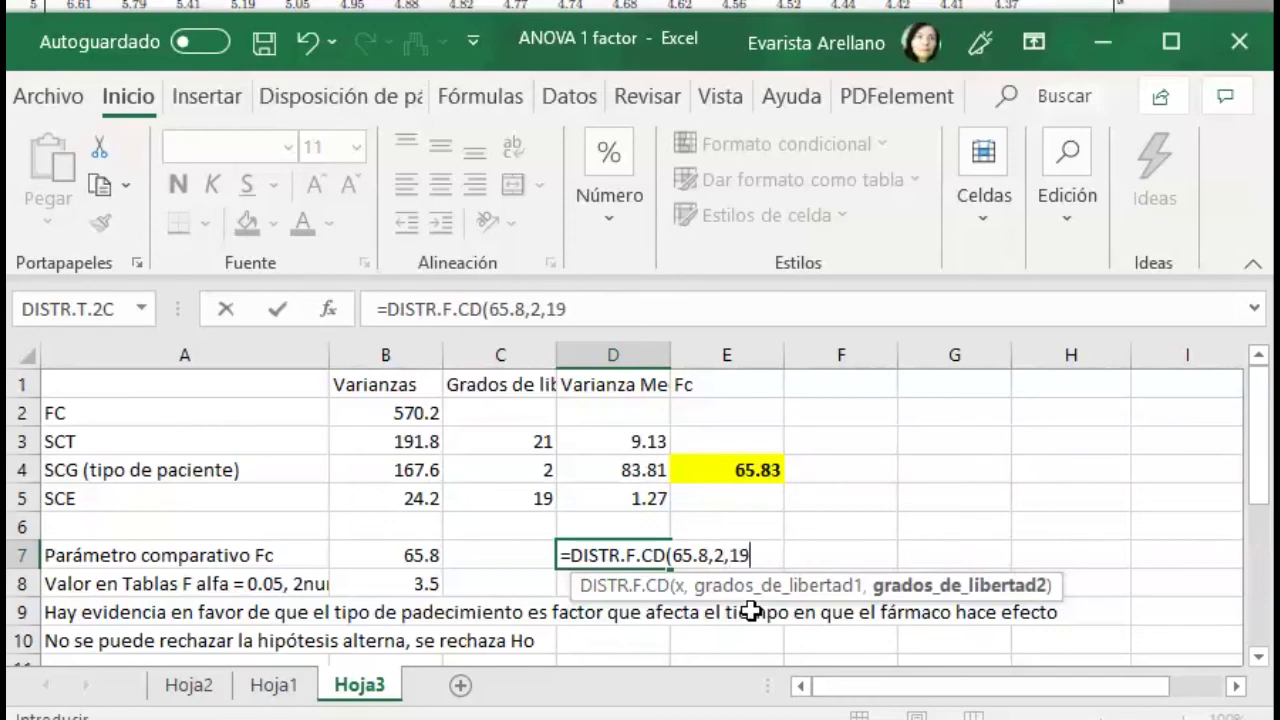
text())
key(Return)
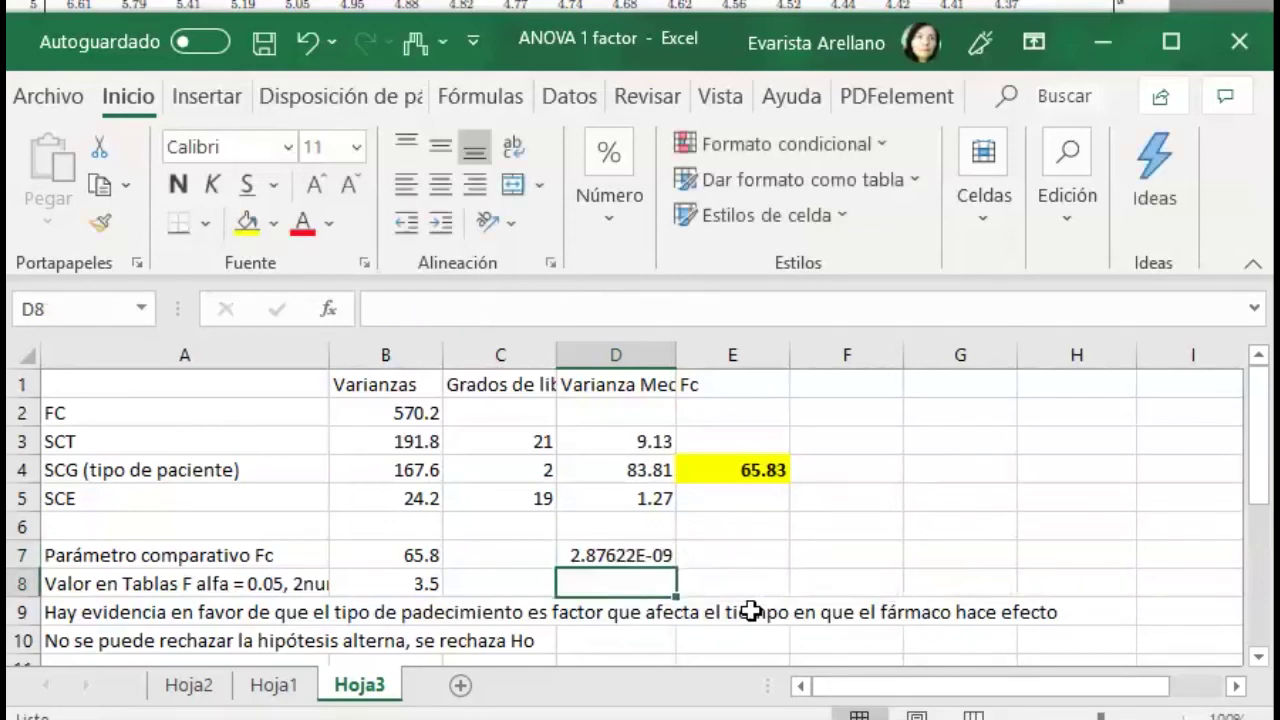
click(625, 554)
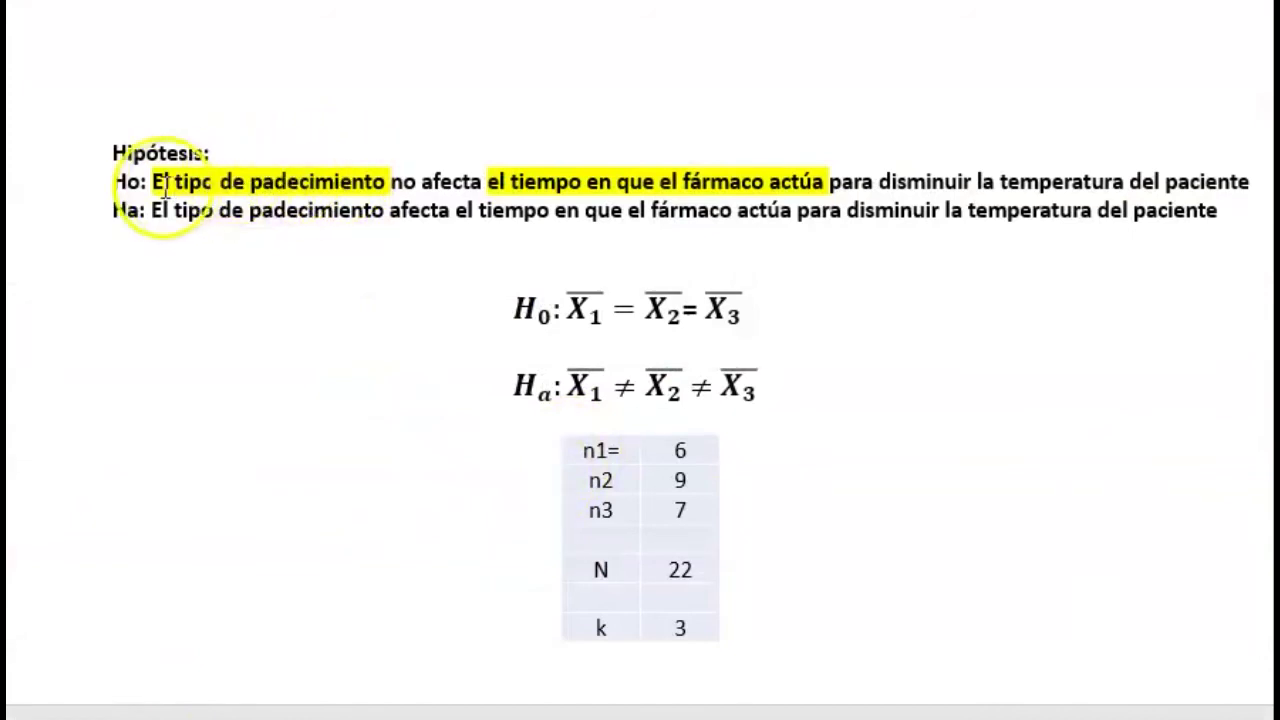
drag(113, 181, 1232, 178)
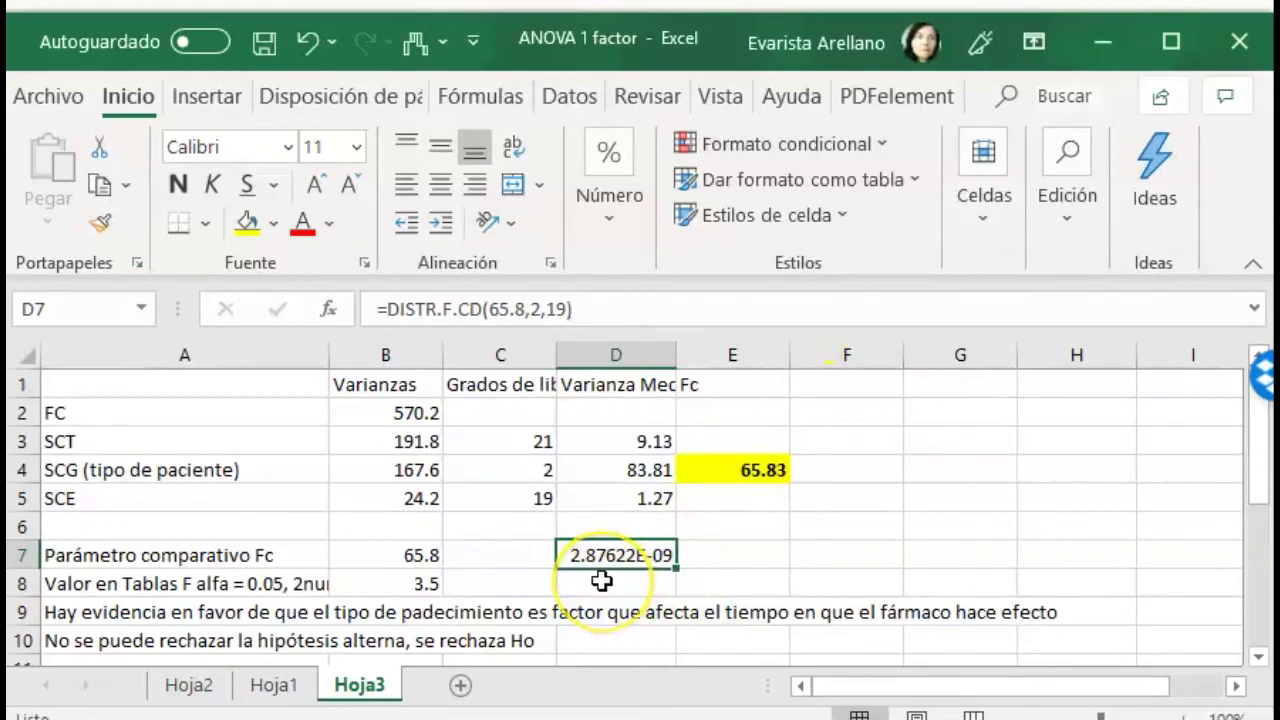
click(737, 556)
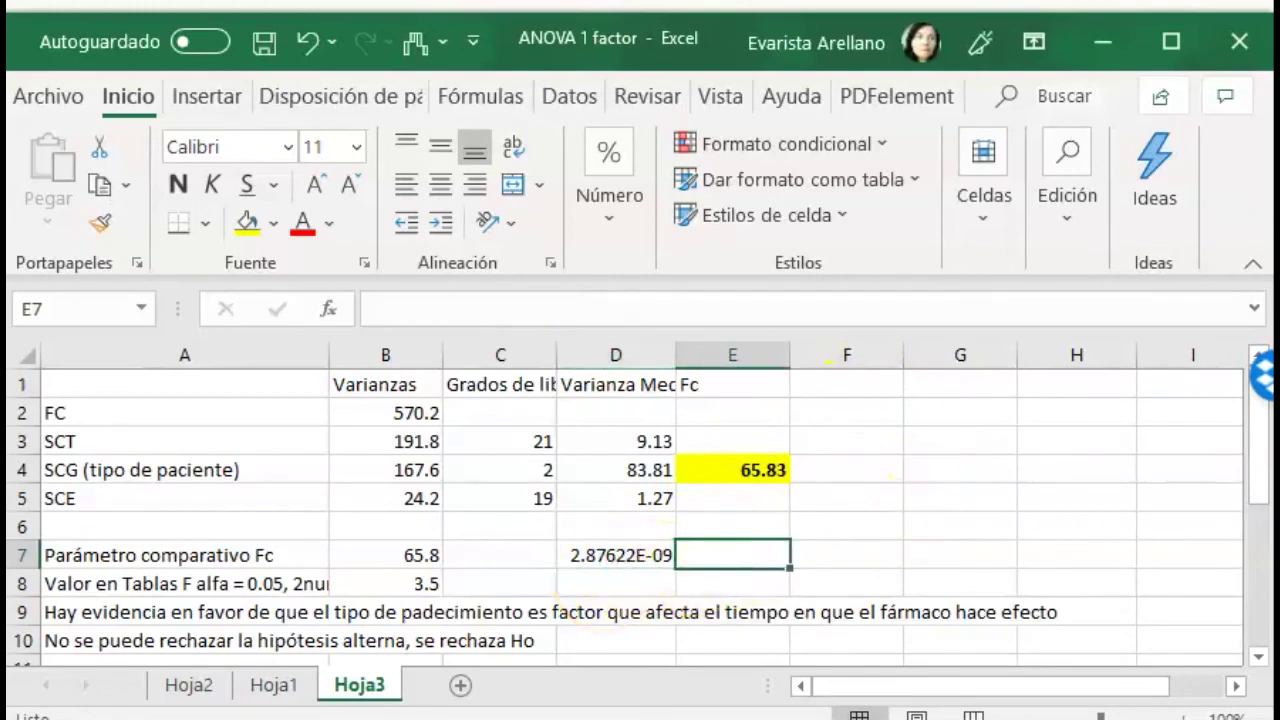
text(0.00000000287)
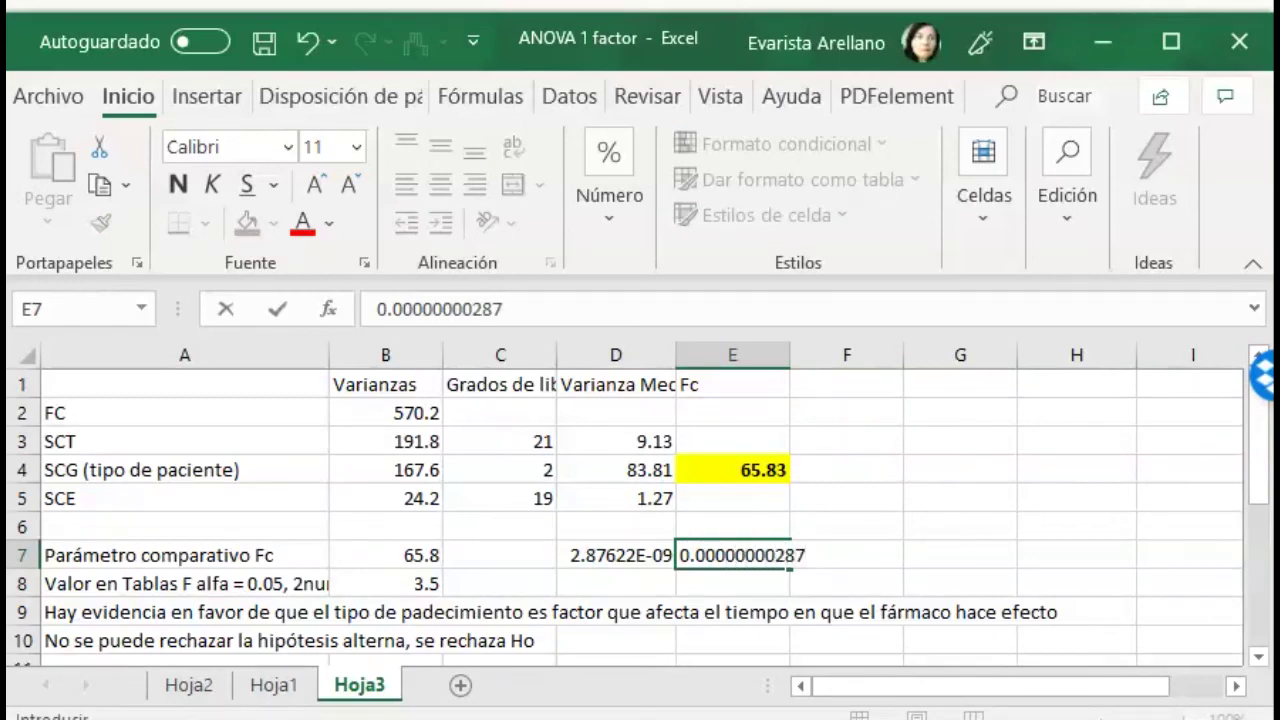
key(Return)
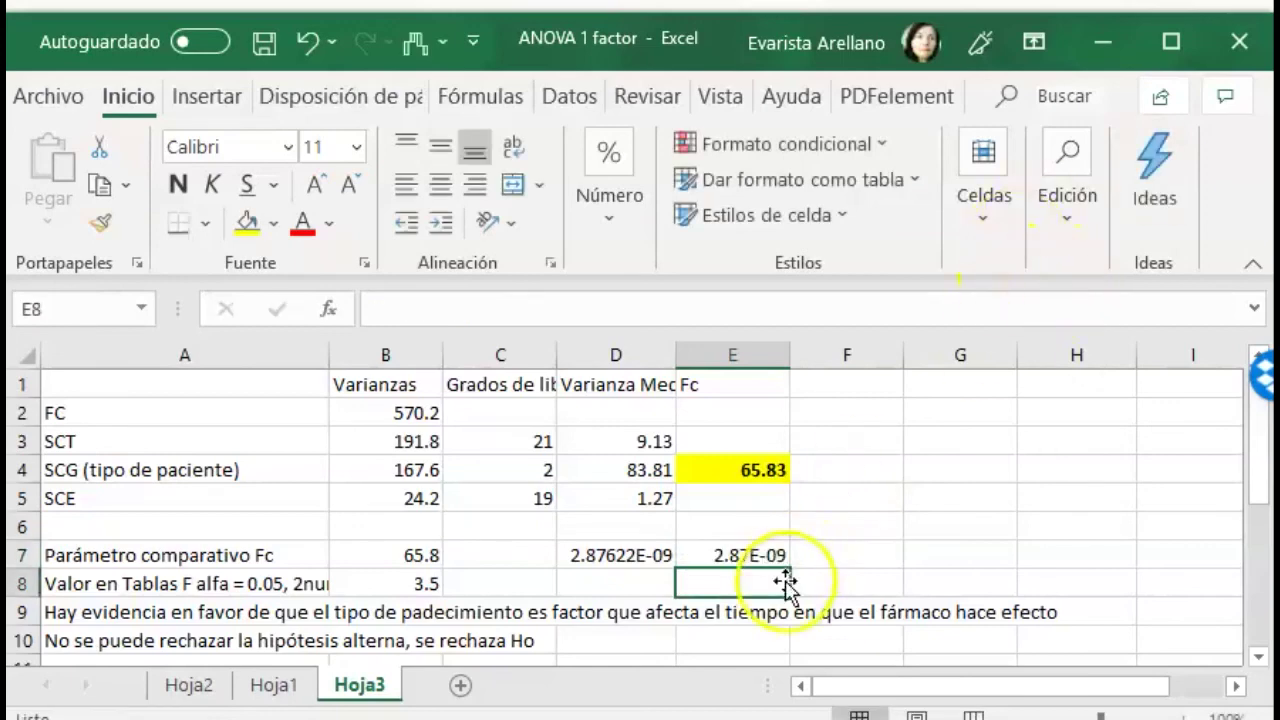
click(771, 551)
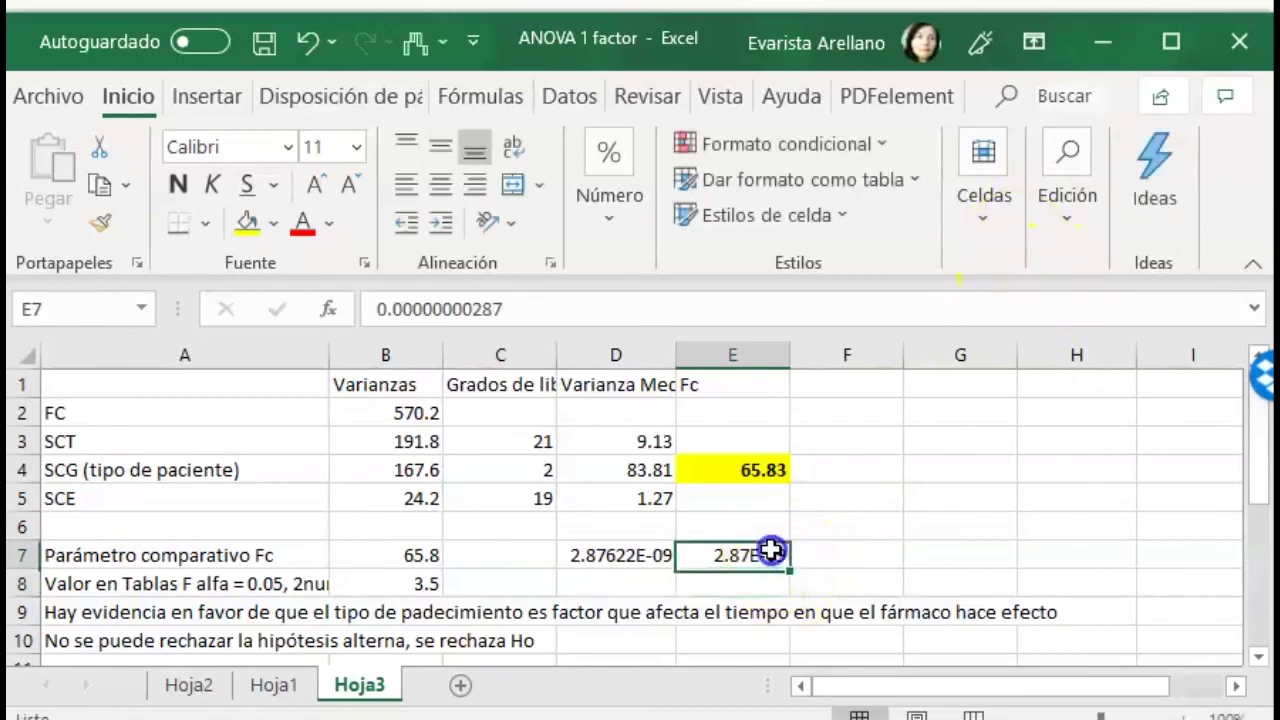
click(477, 312)
key(BackSpace)
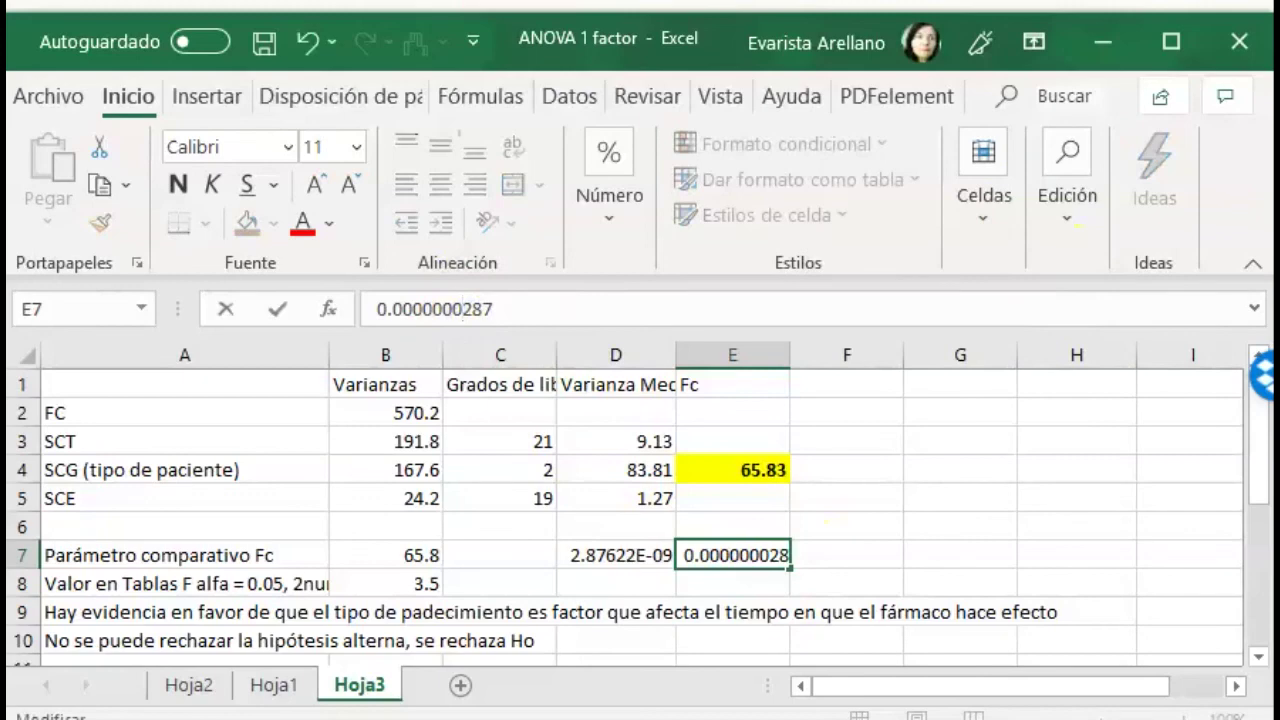
click(820, 492)
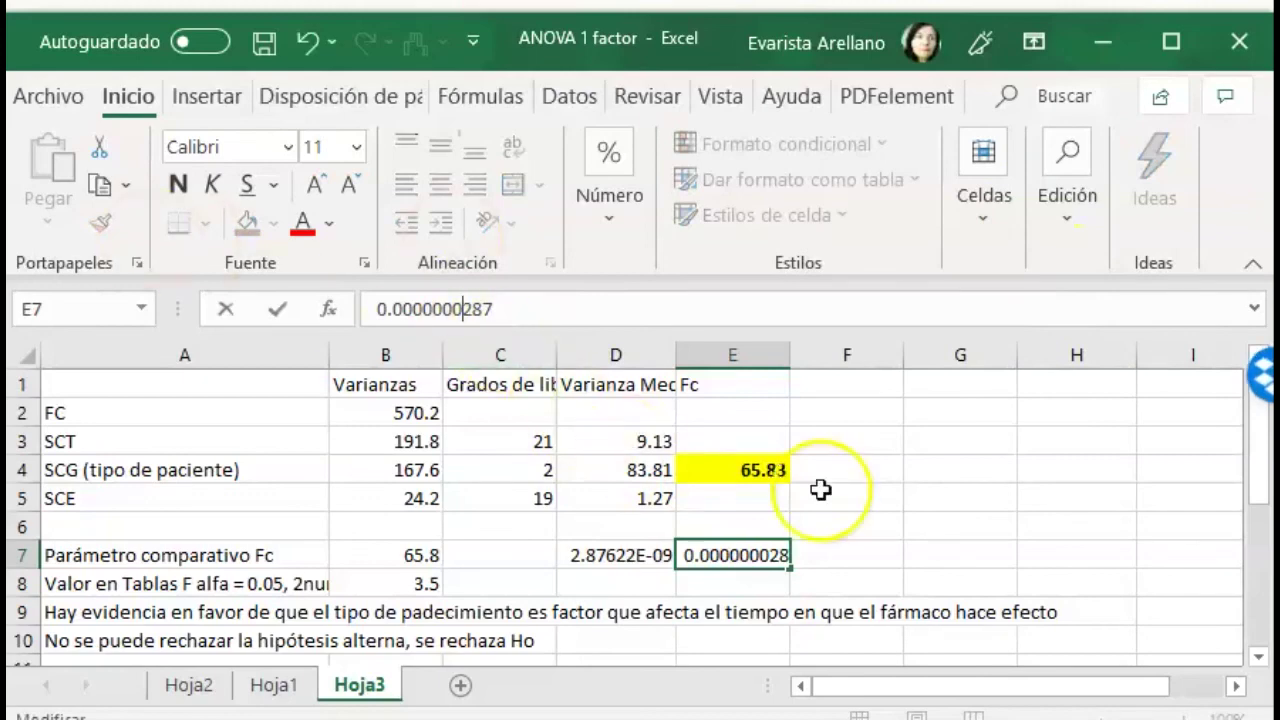
click(770, 553)
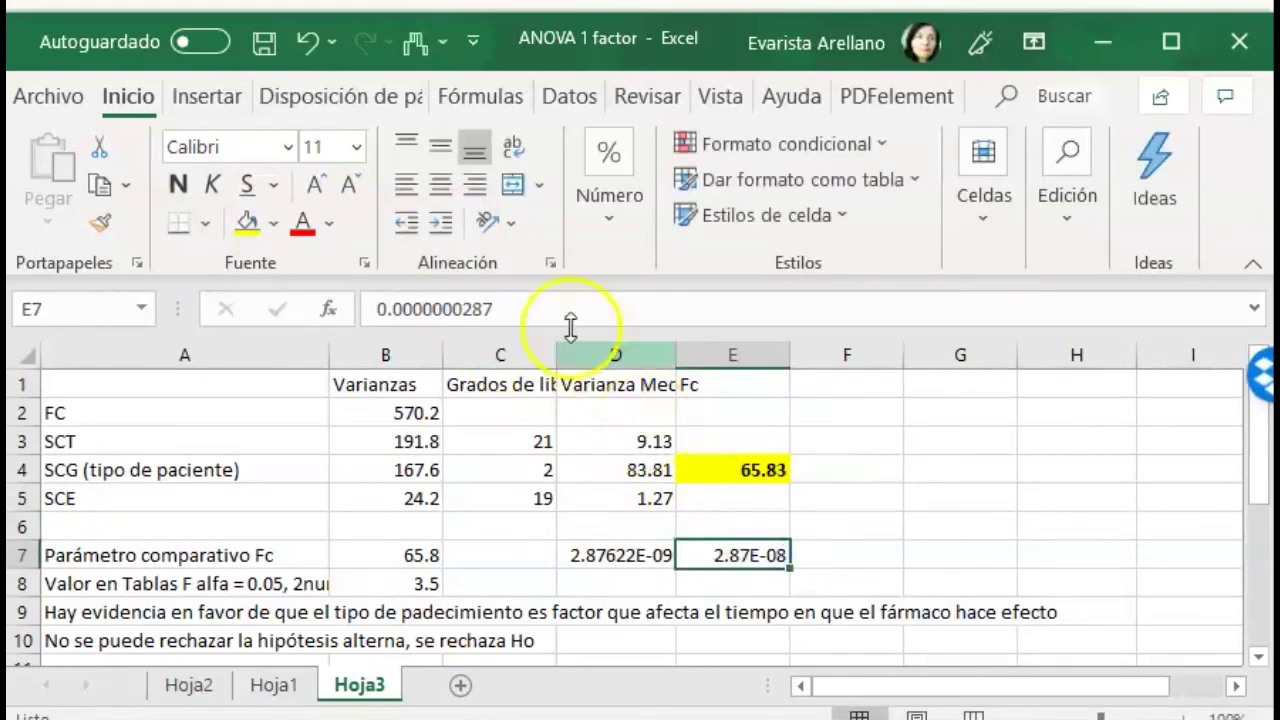
click(433, 310)
text(0)
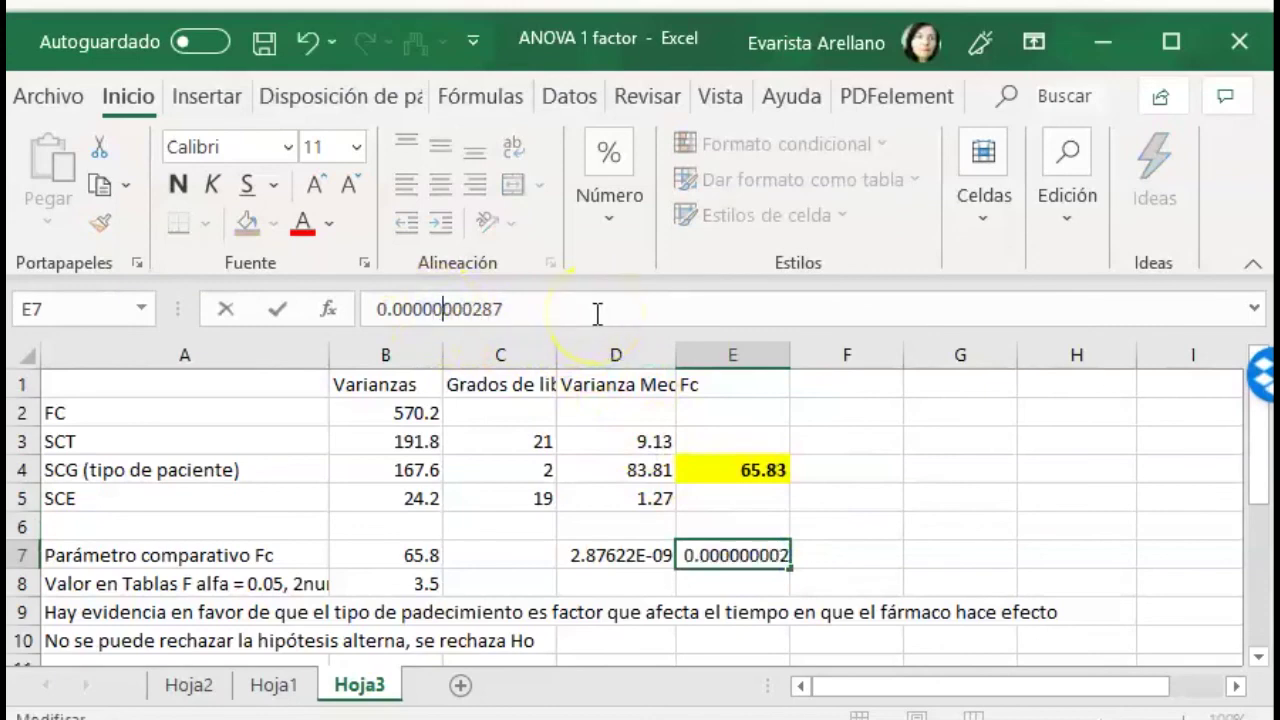
key(Return)
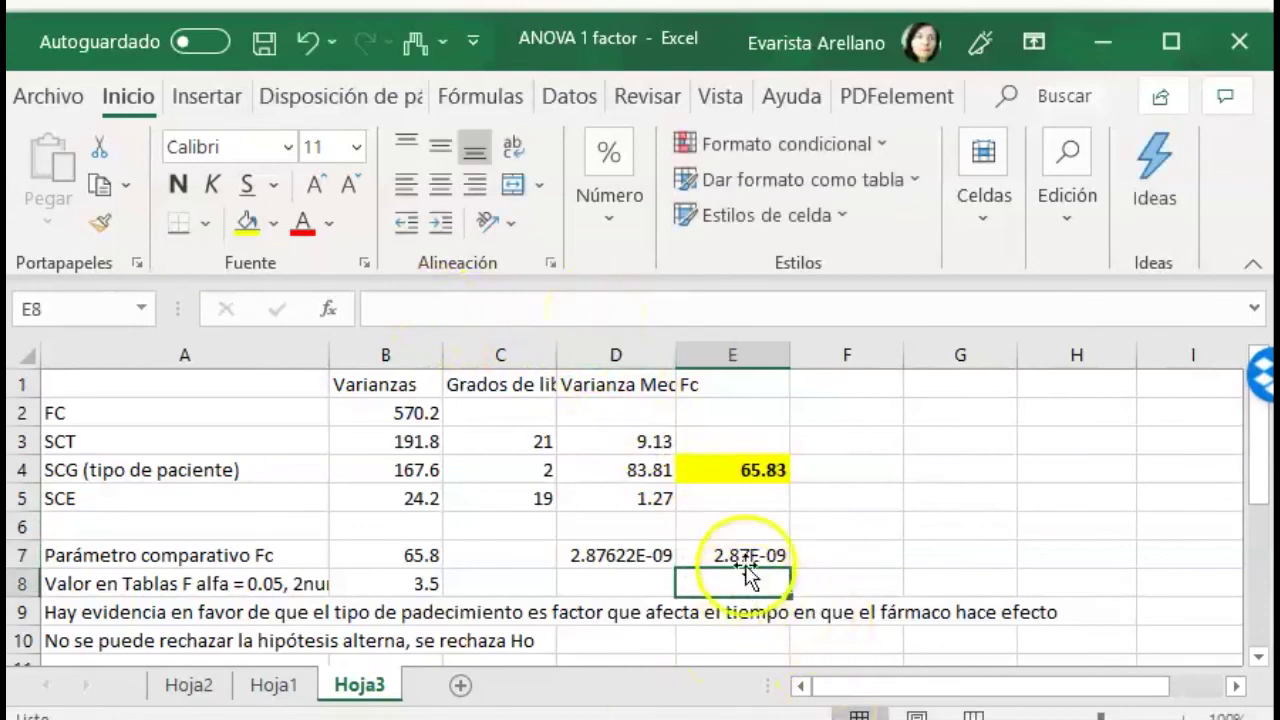
click(745, 554)
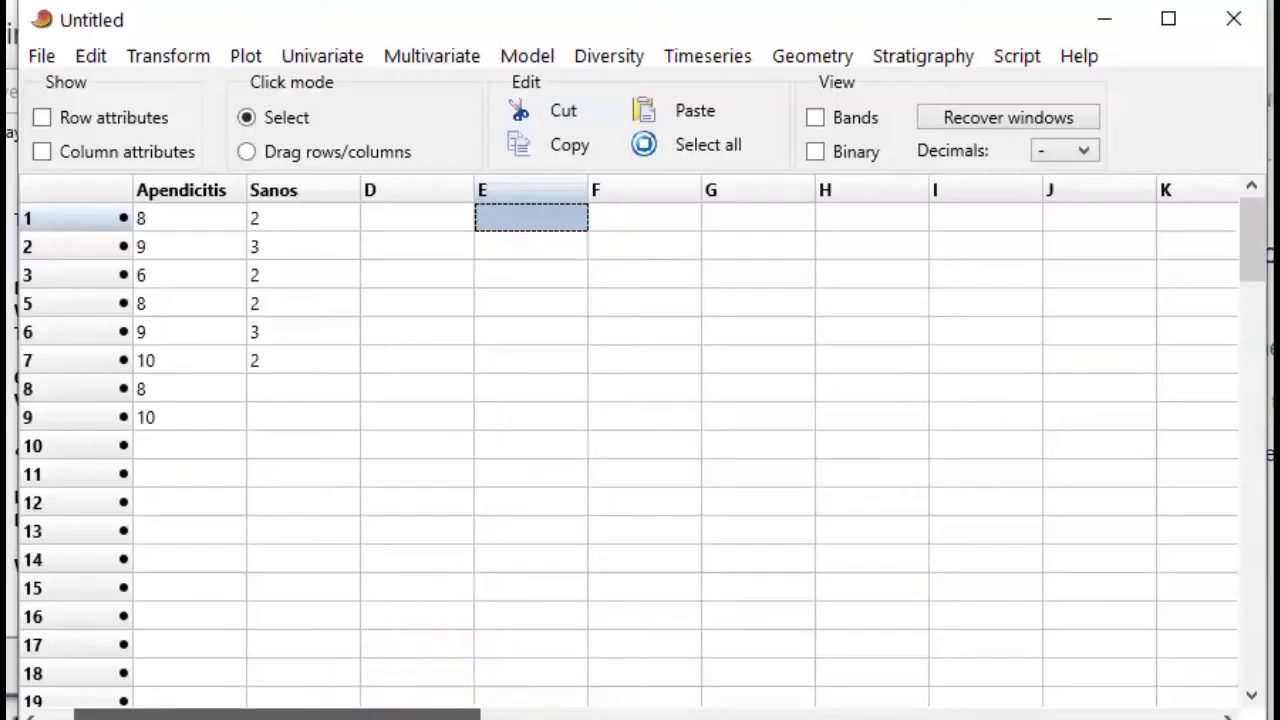
Step: Attempt Several-sample tests in PAST and dismiss the no-columns-selected error
drag(350, 700, 265, 705)
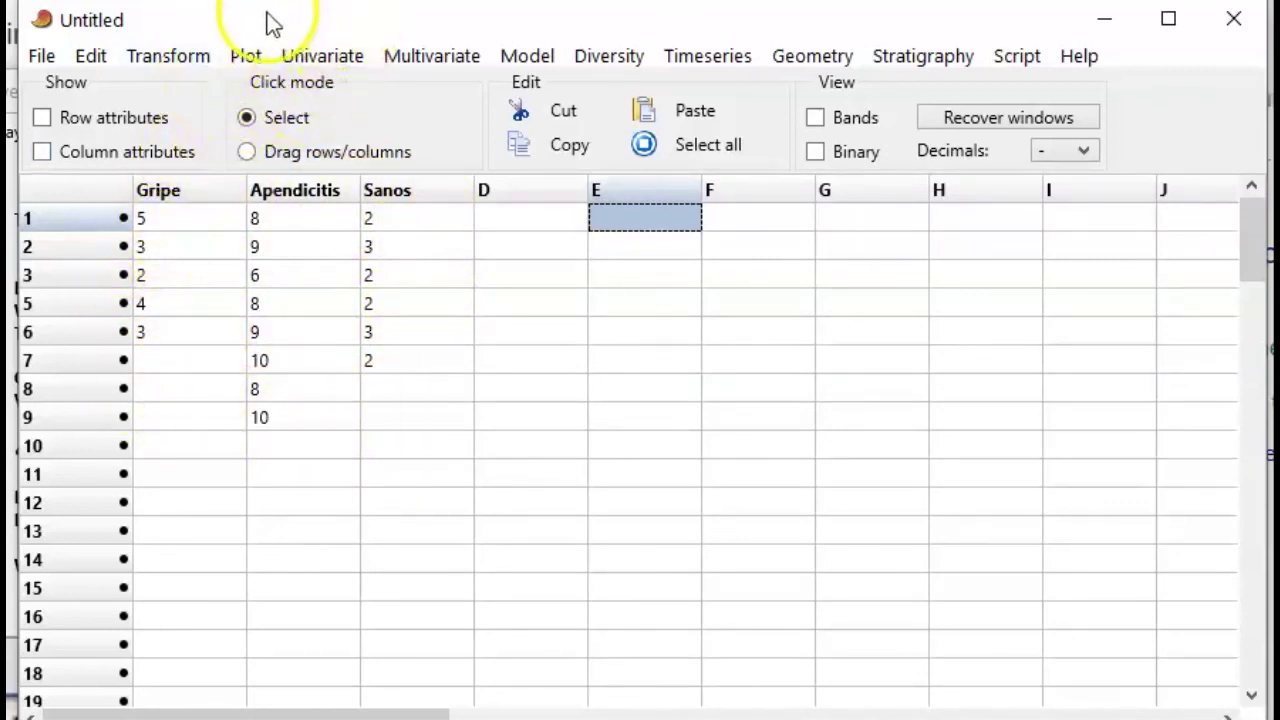
click(336, 57)
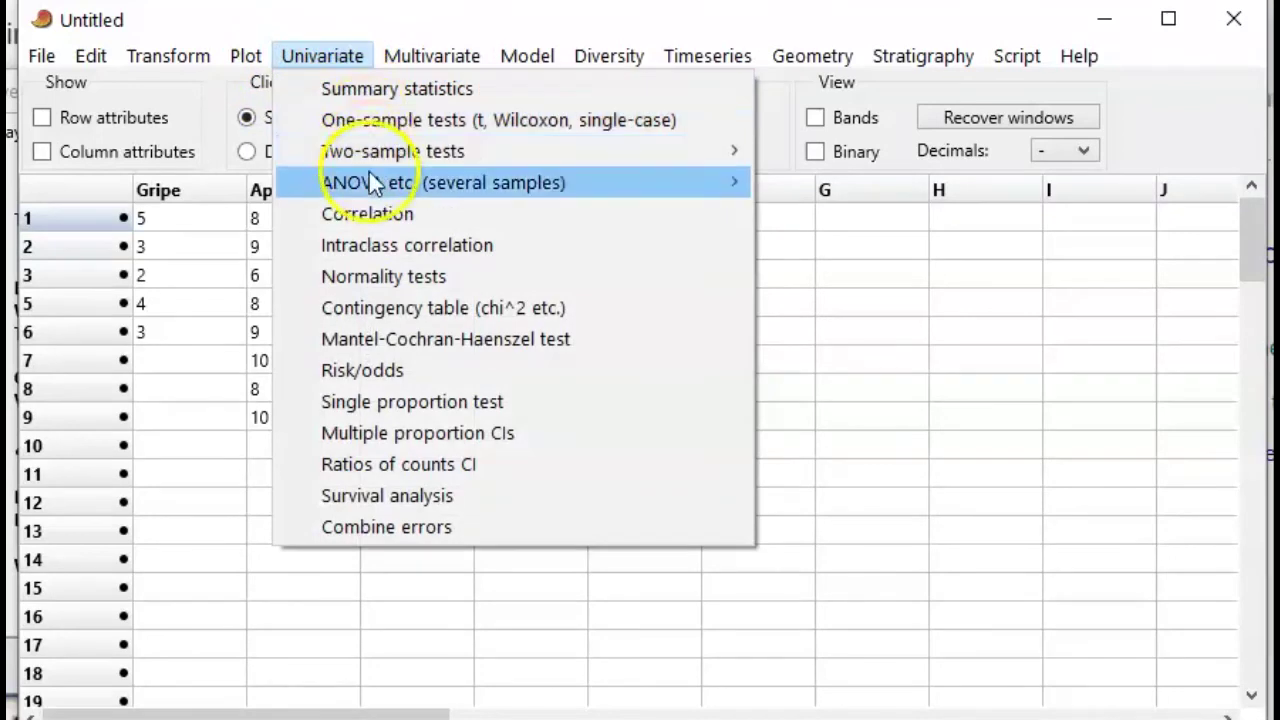
mouse_move(341, 190)
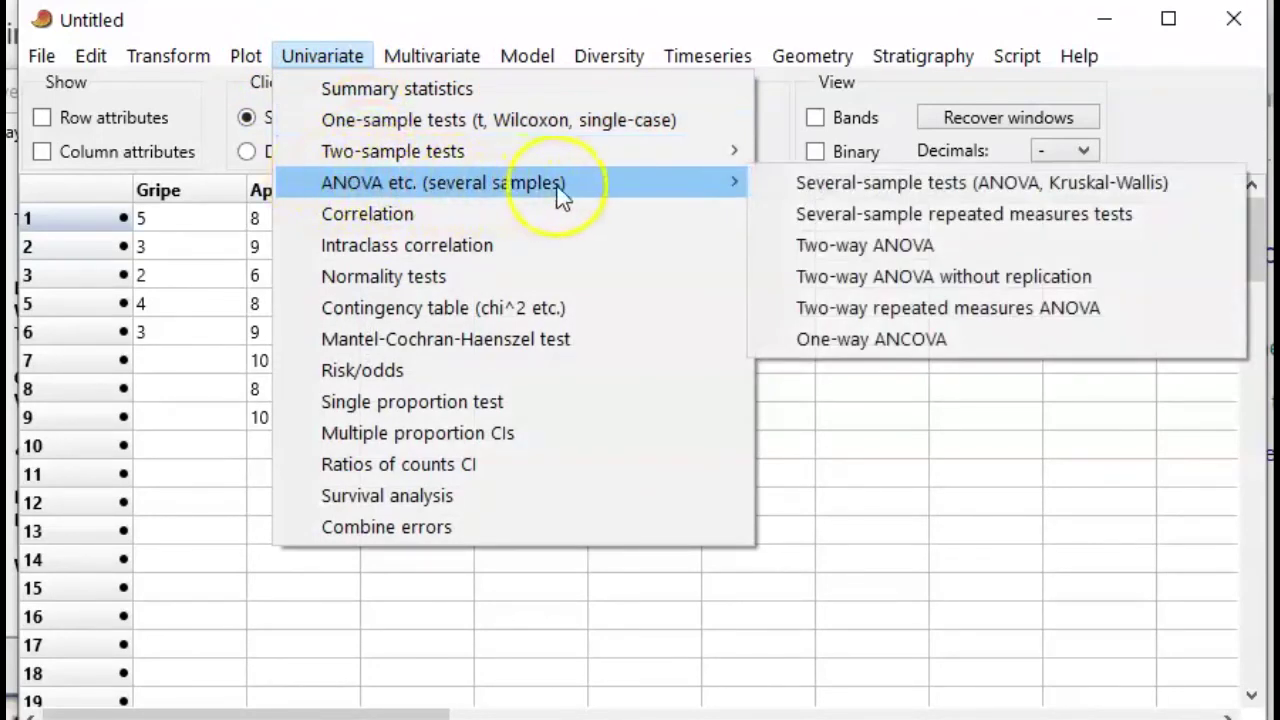
click(811, 182)
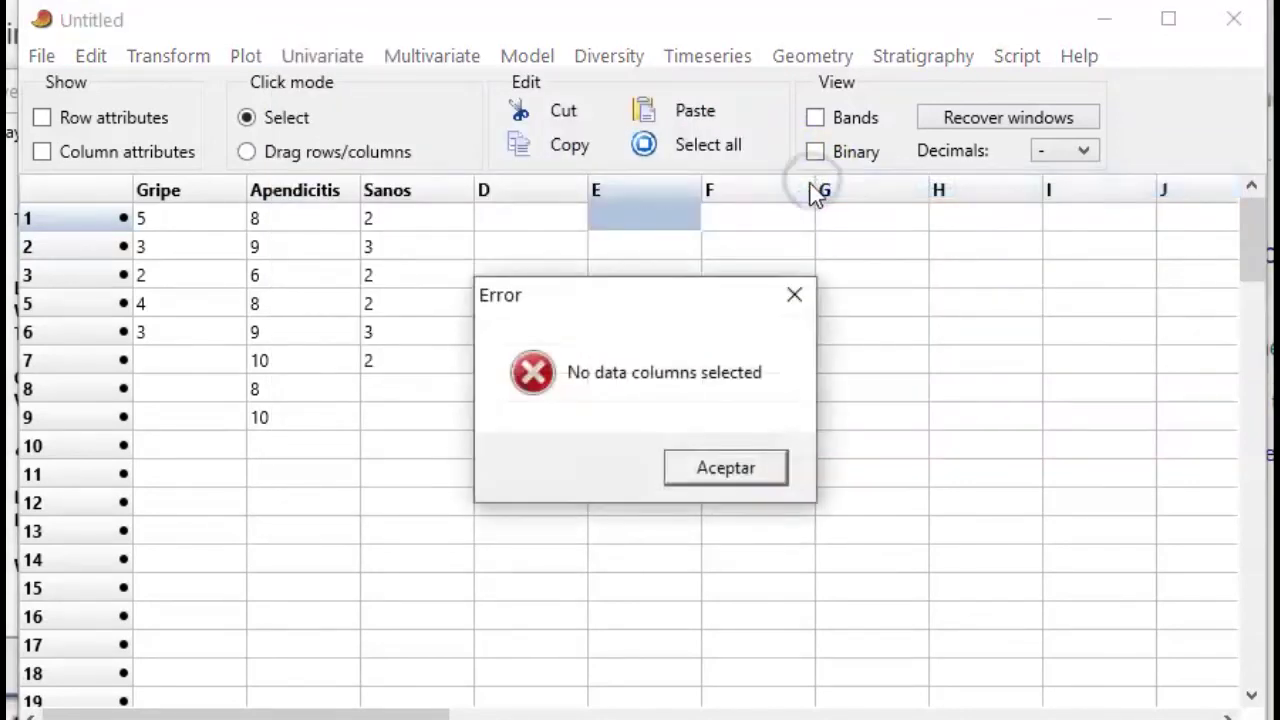
click(696, 468)
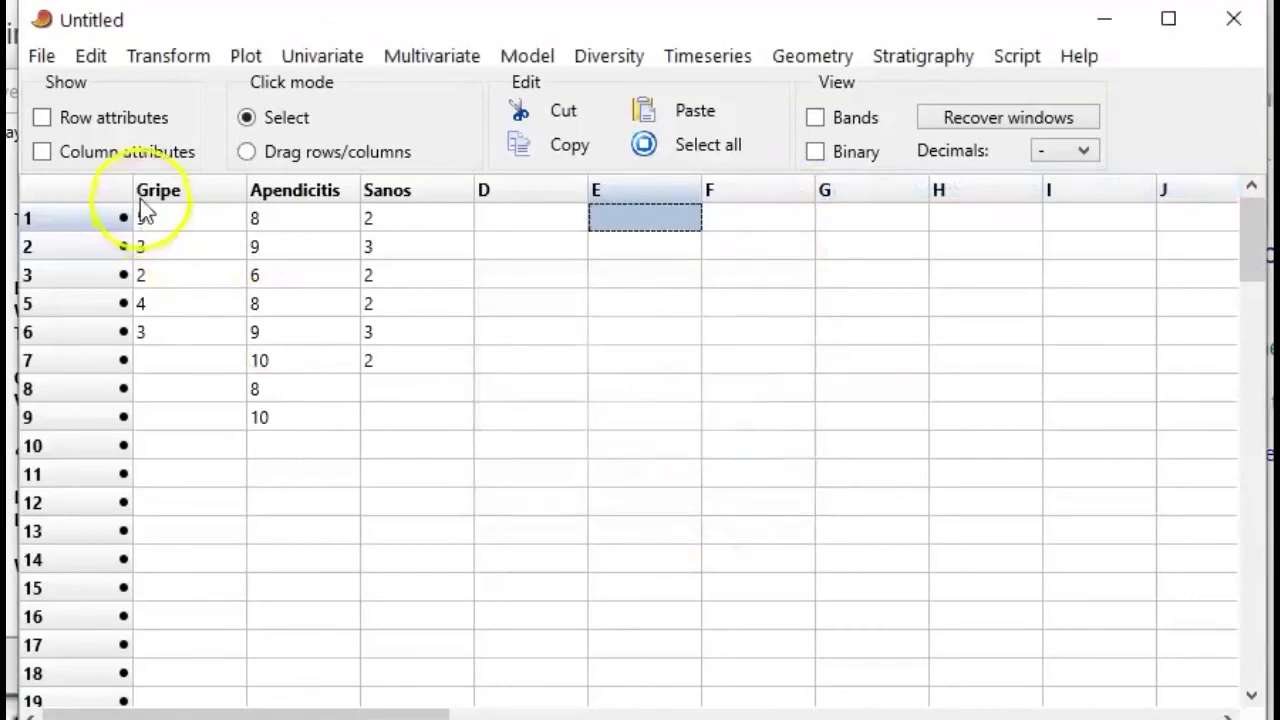
Step: Run one-way ANOVA on Gripe, Apendicitis and Sanos, yielding F 65.83 and p 2.865E-09
click(170, 195)
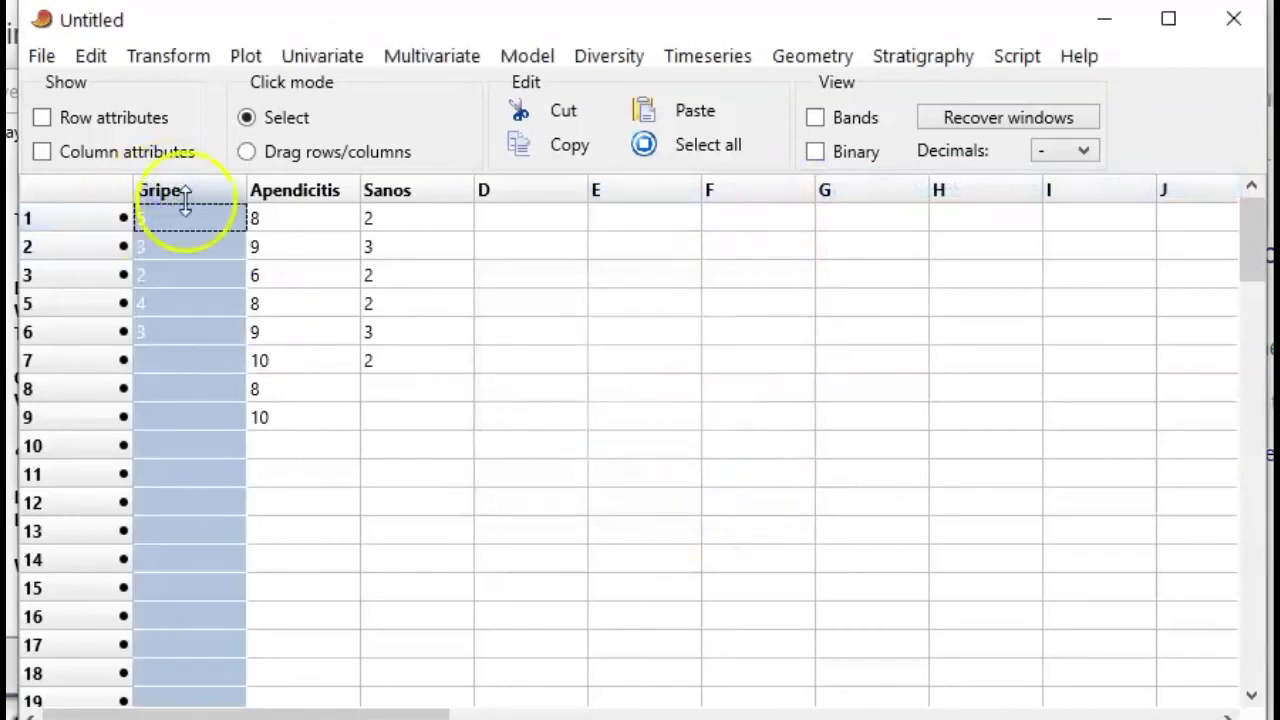
ctrl+click(290, 192)
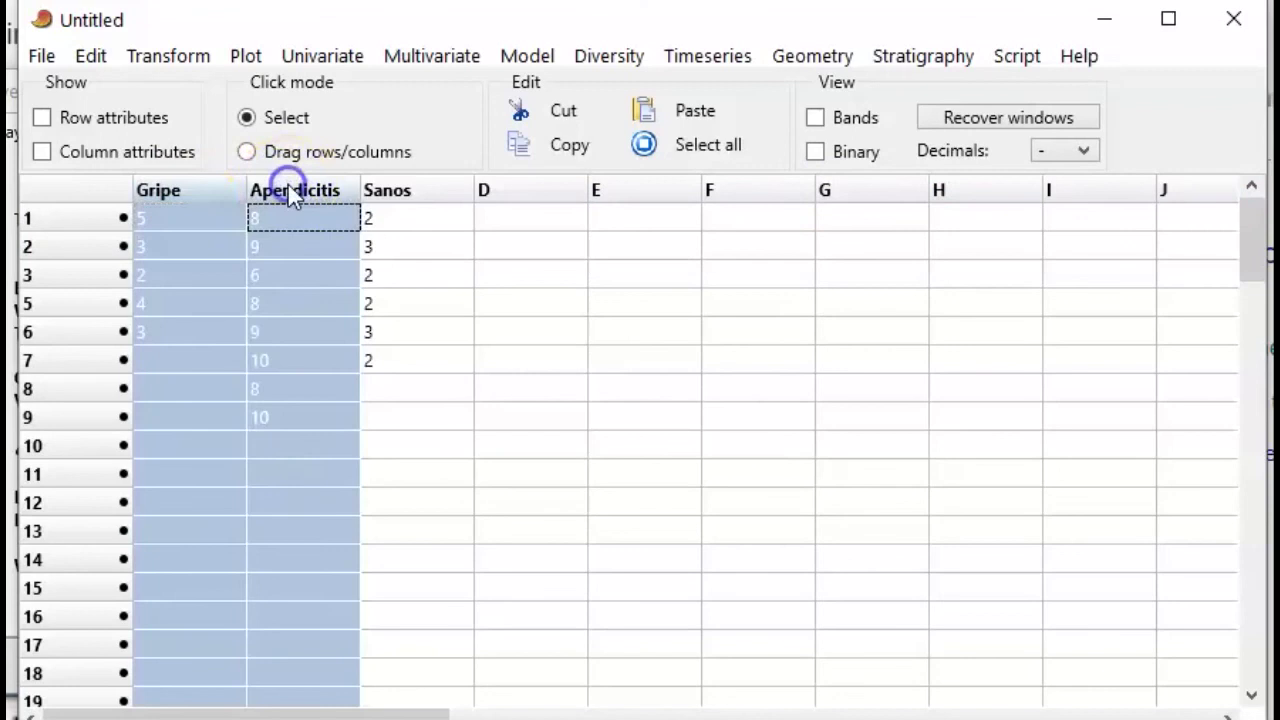
ctrl+click(398, 192)
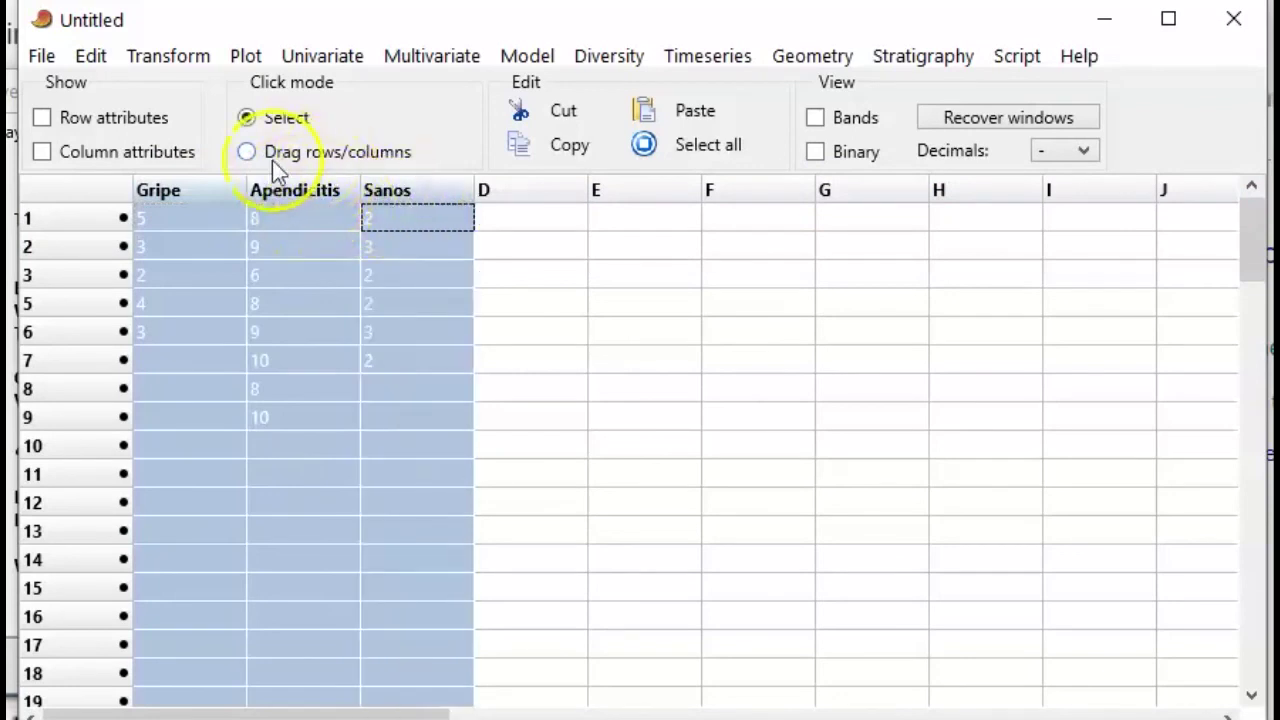
click(316, 64)
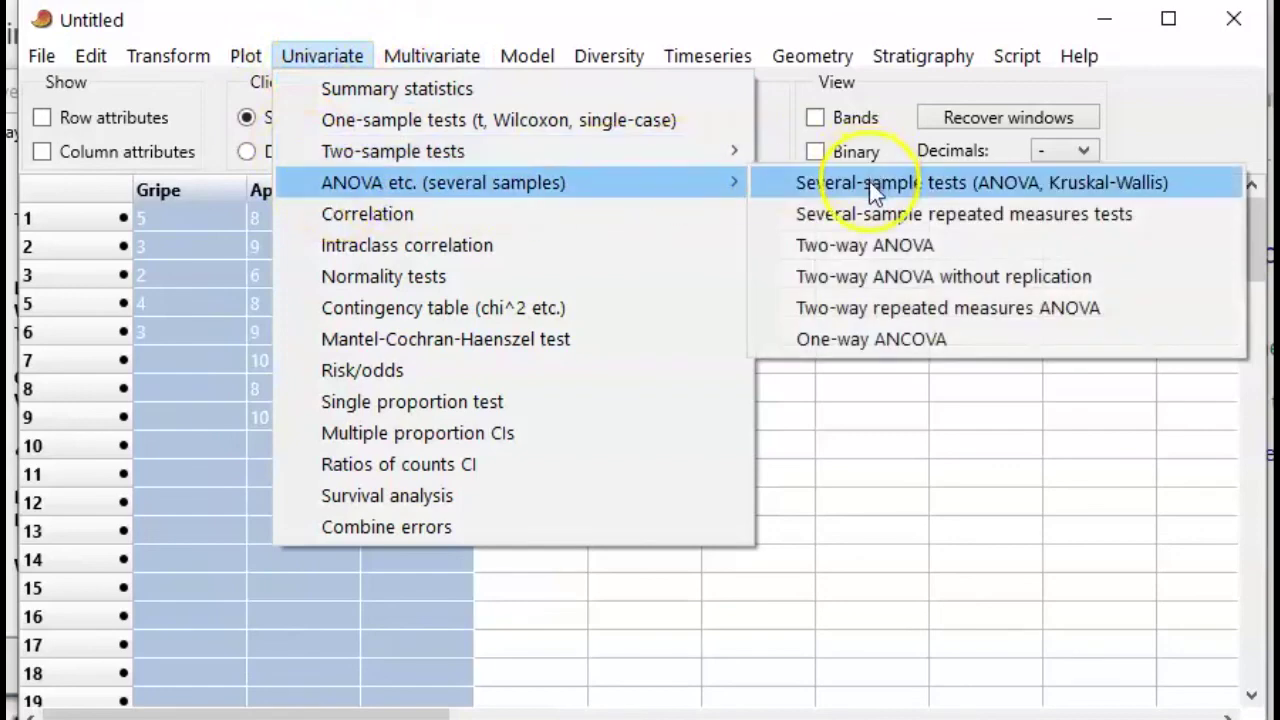
click(871, 186)
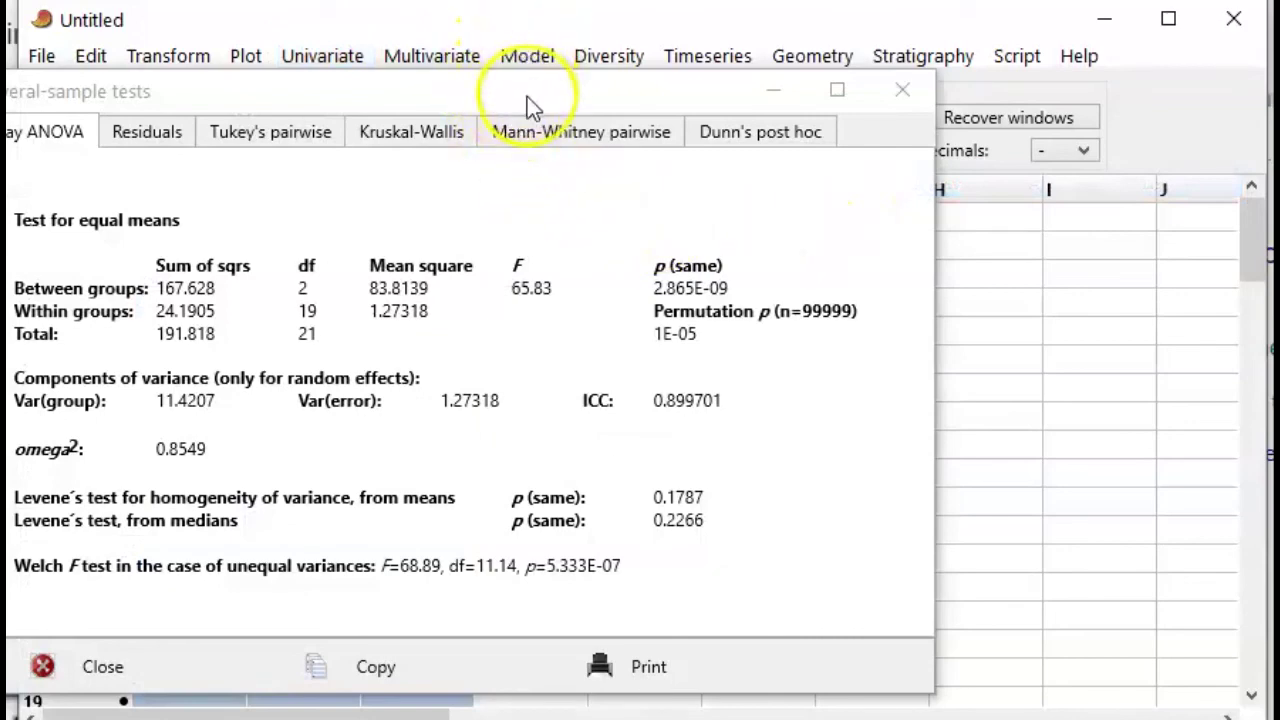
Step: Move PAST's Several-sample tests window aside and return to the Excel workbook
mouse_move(527, 97)
mouse_down()
mouse_move(646, 33)
mouse_move(625, 30)
mouse_up()
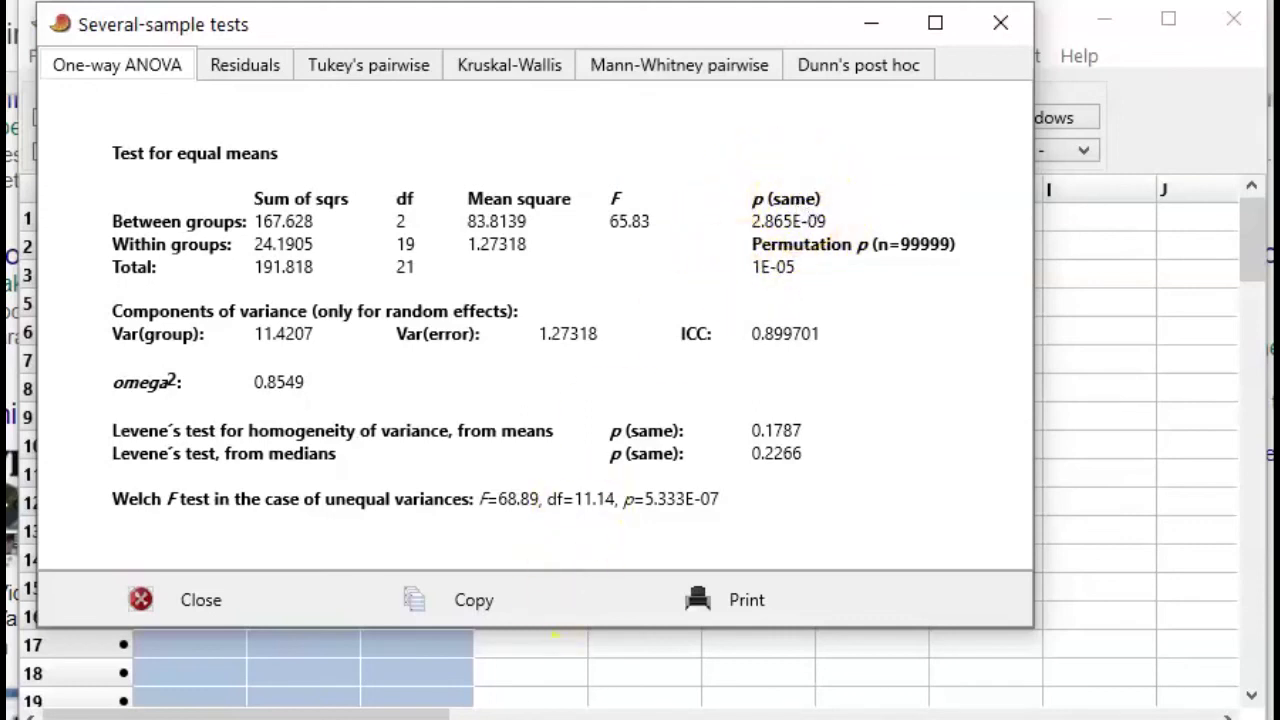
click(330, 690)
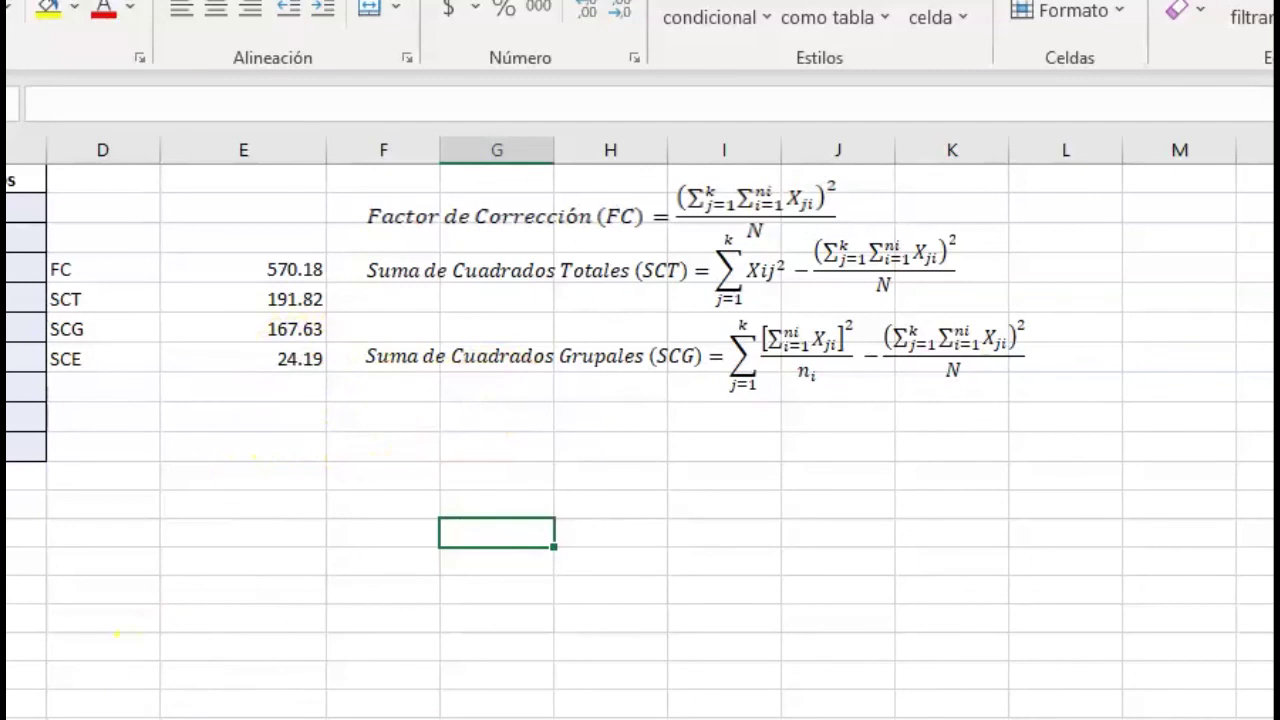
Step: Show Hoja3 over PAST and compare Fc 65.83 in E4 and p-value 2.87E-09 in E7
key(ctrl+Page_Up)
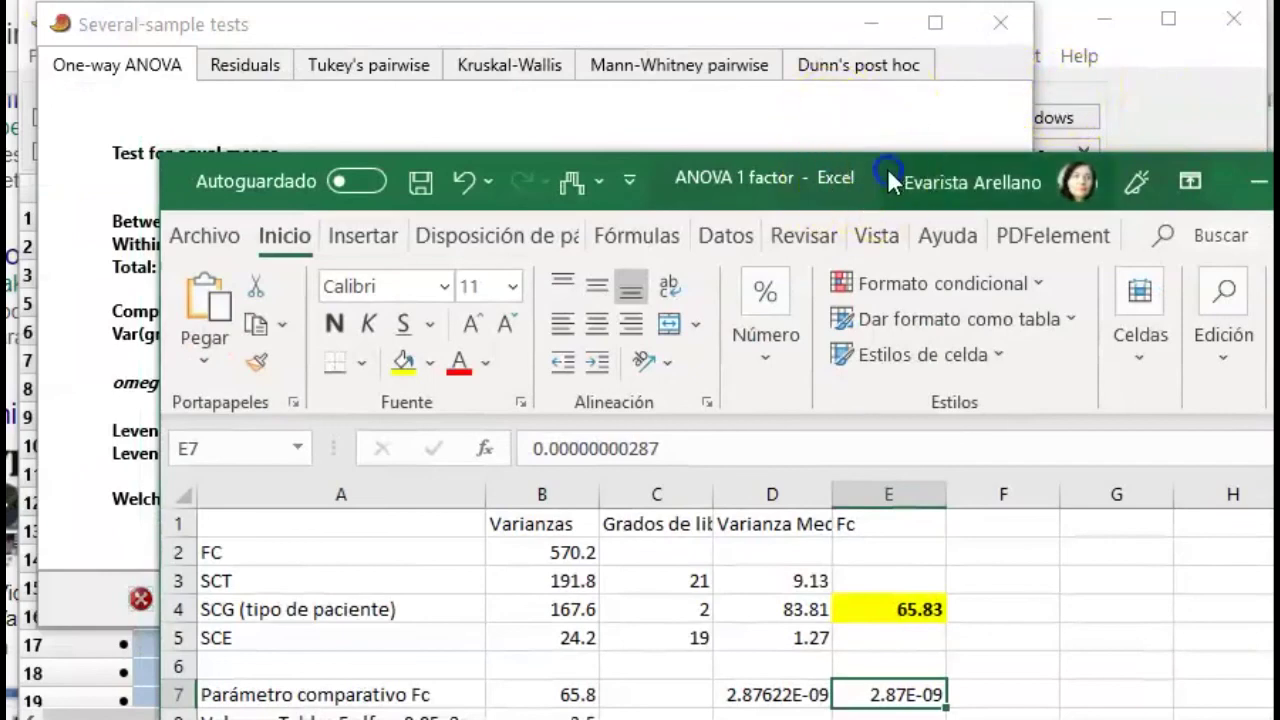
drag(887, 180, 765, 16)
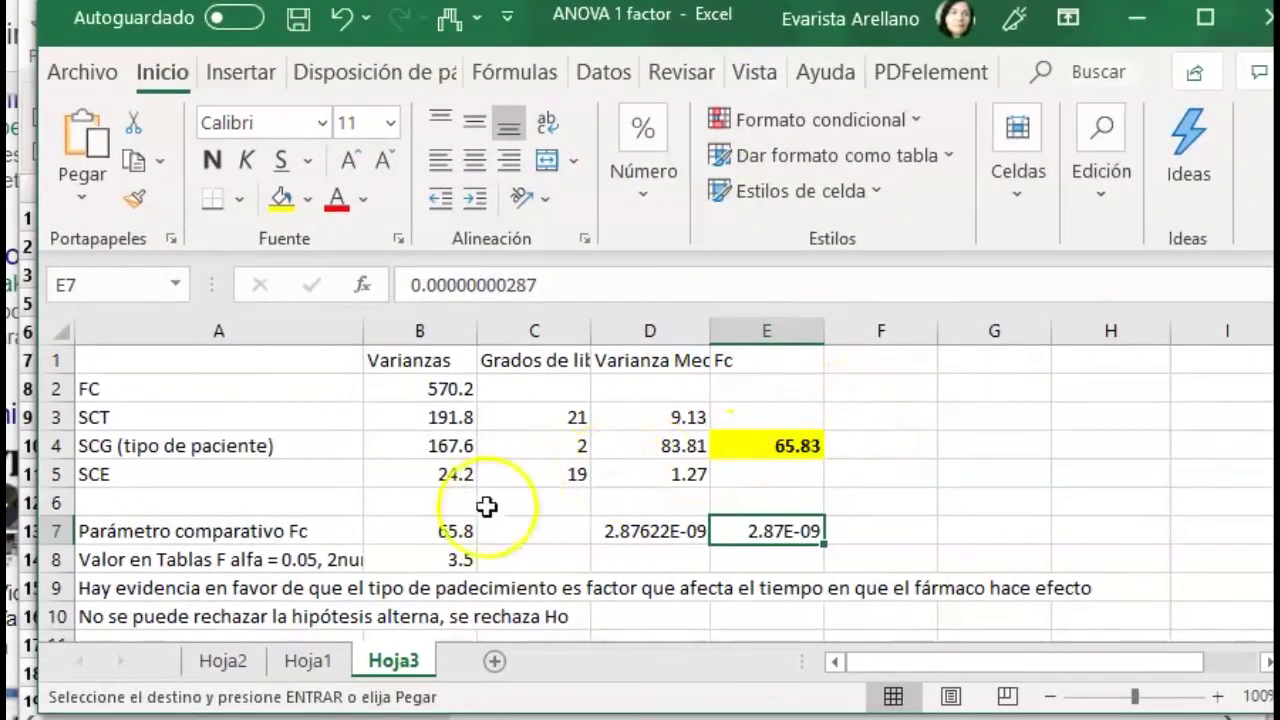
click(820, 455)
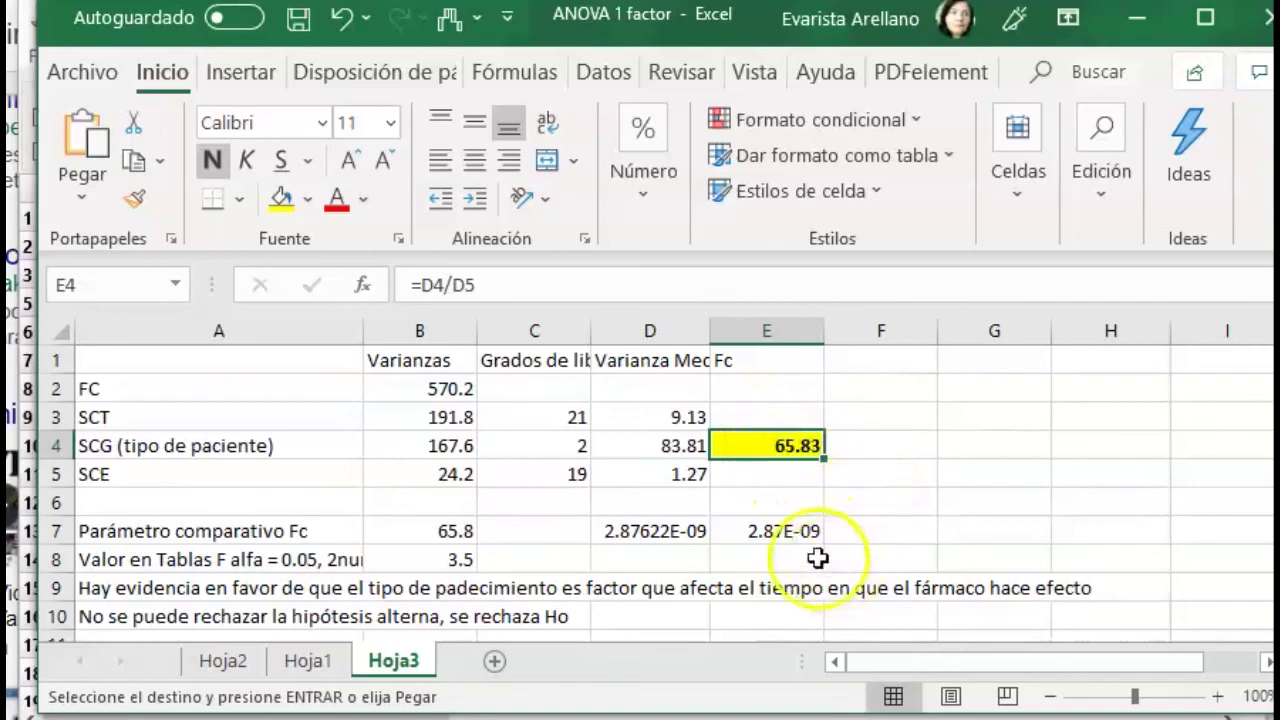
click(774, 528)
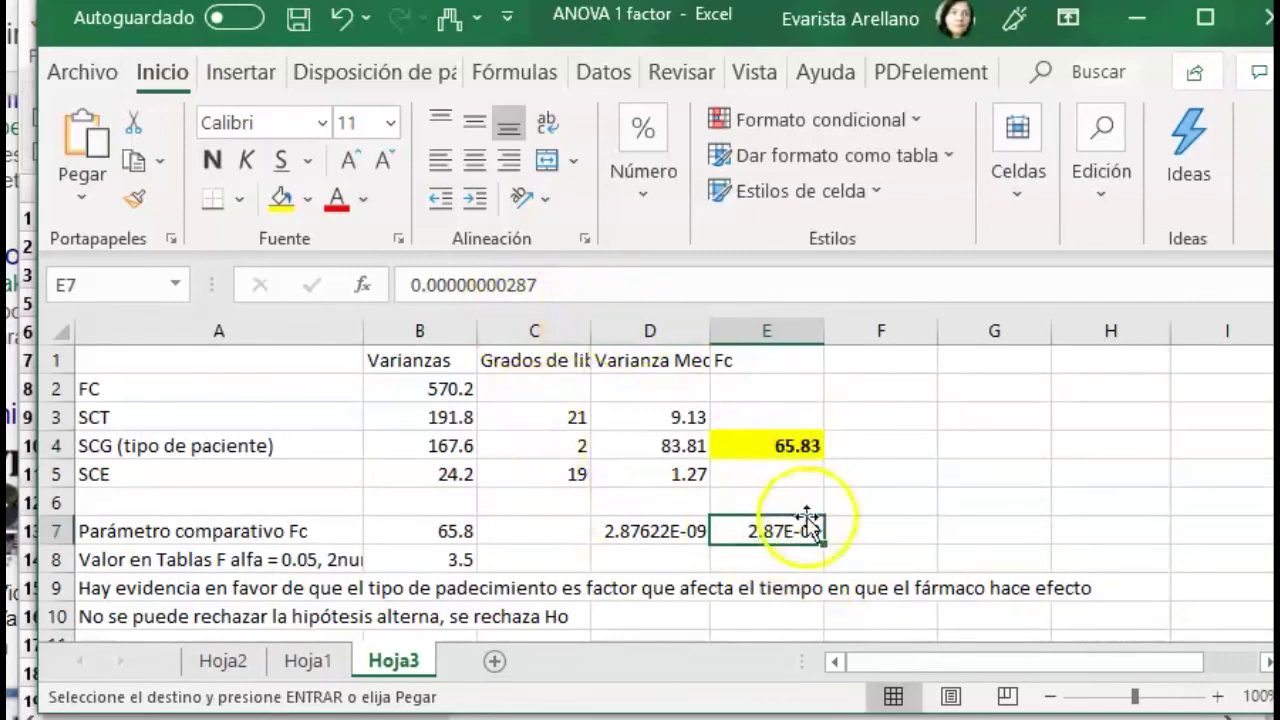
click(885, 532)
click(765, 531)
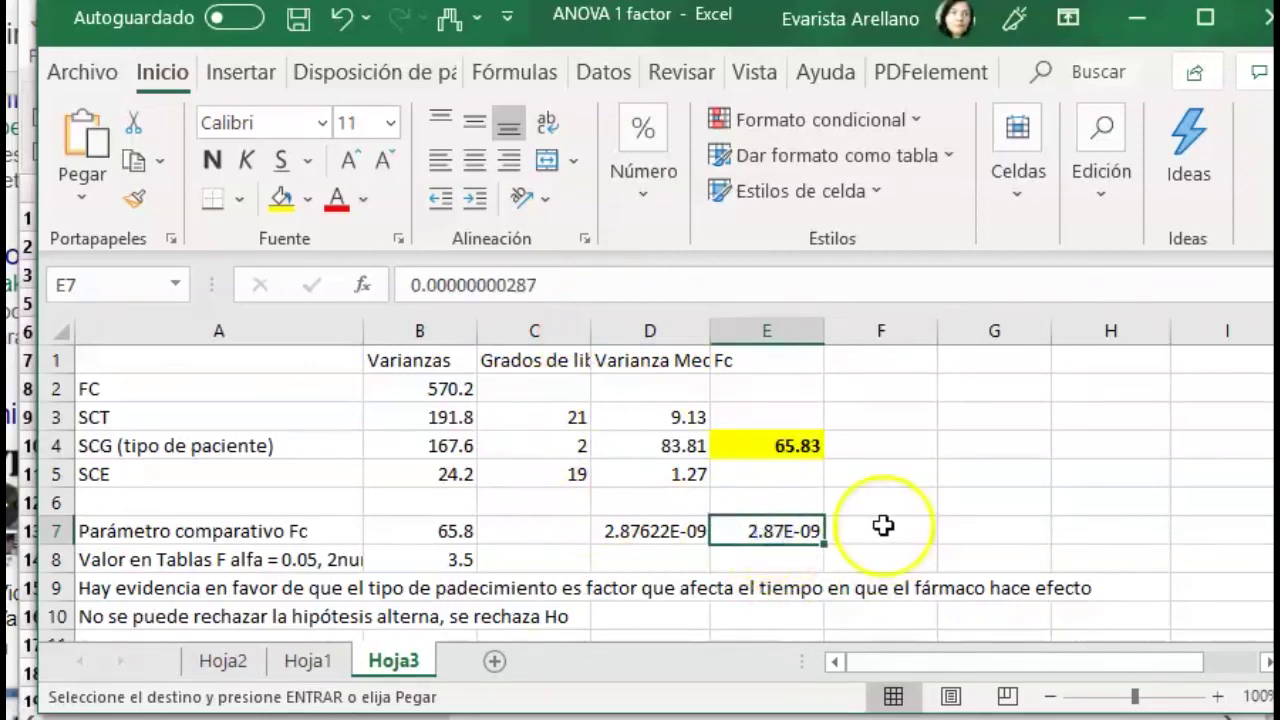
click(886, 526)
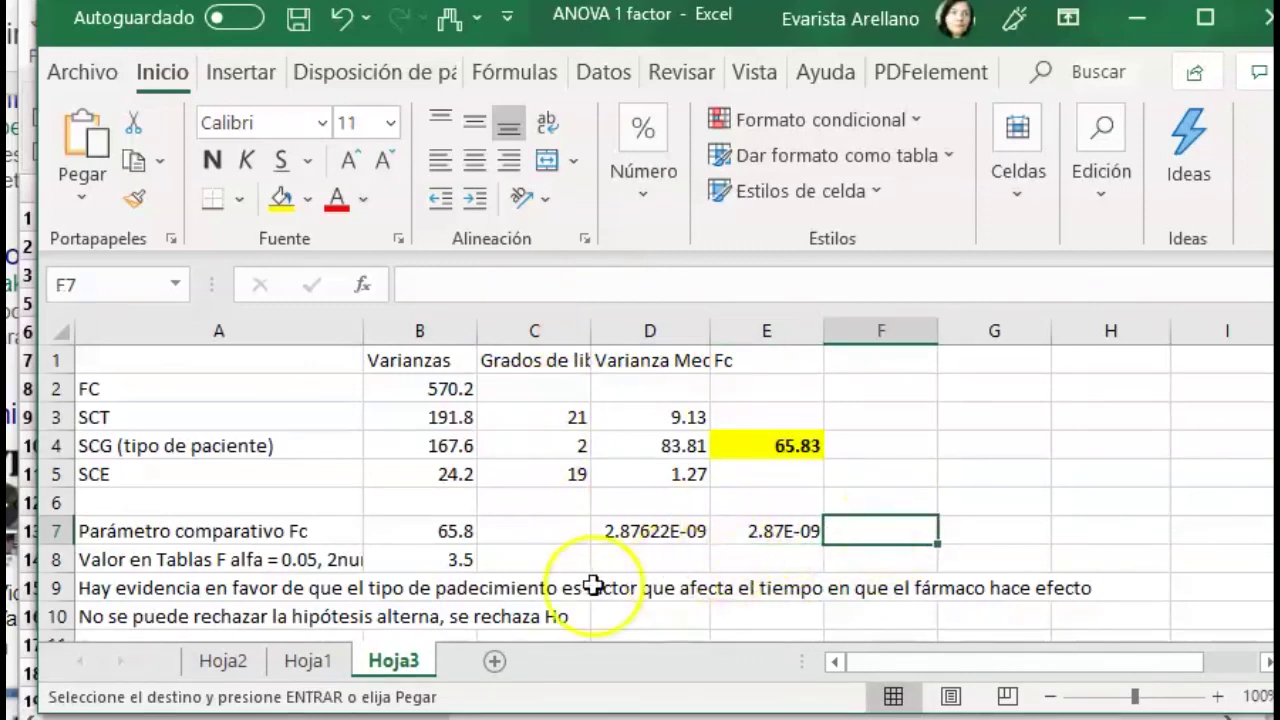